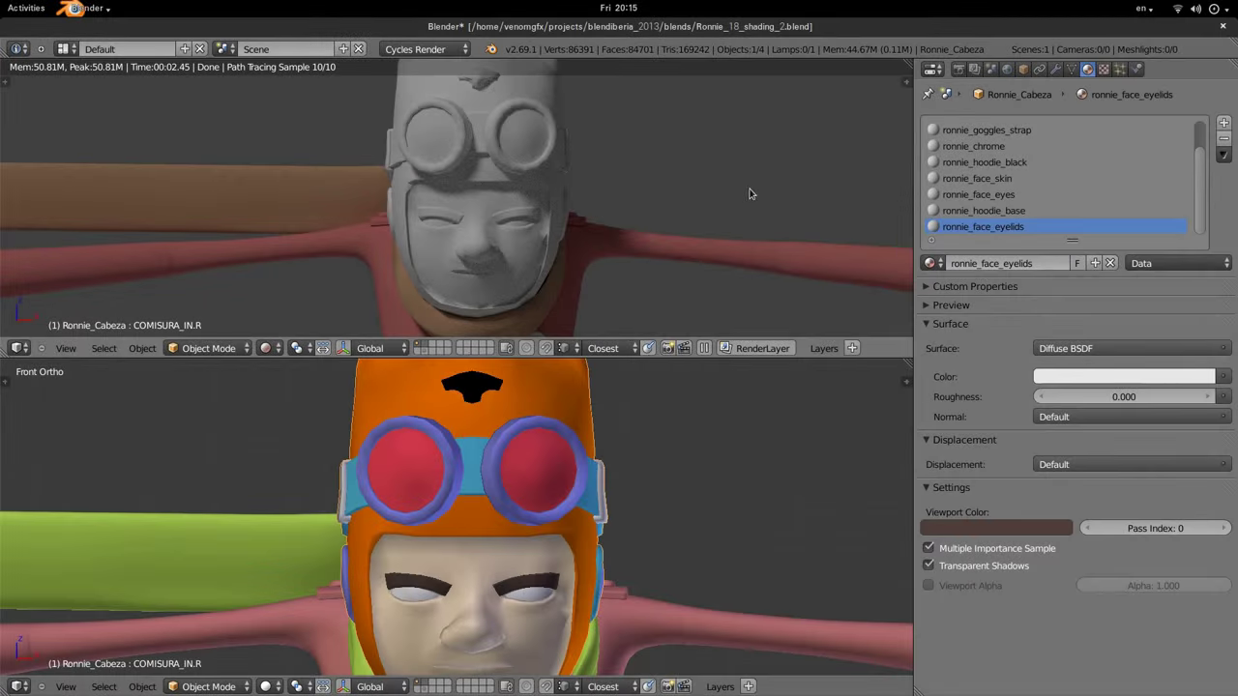
Select the whole head mesh in Edit Mode and browse the goggles frame and glass material slots.
scroll(977, 169, up, 2)
click(975, 129)
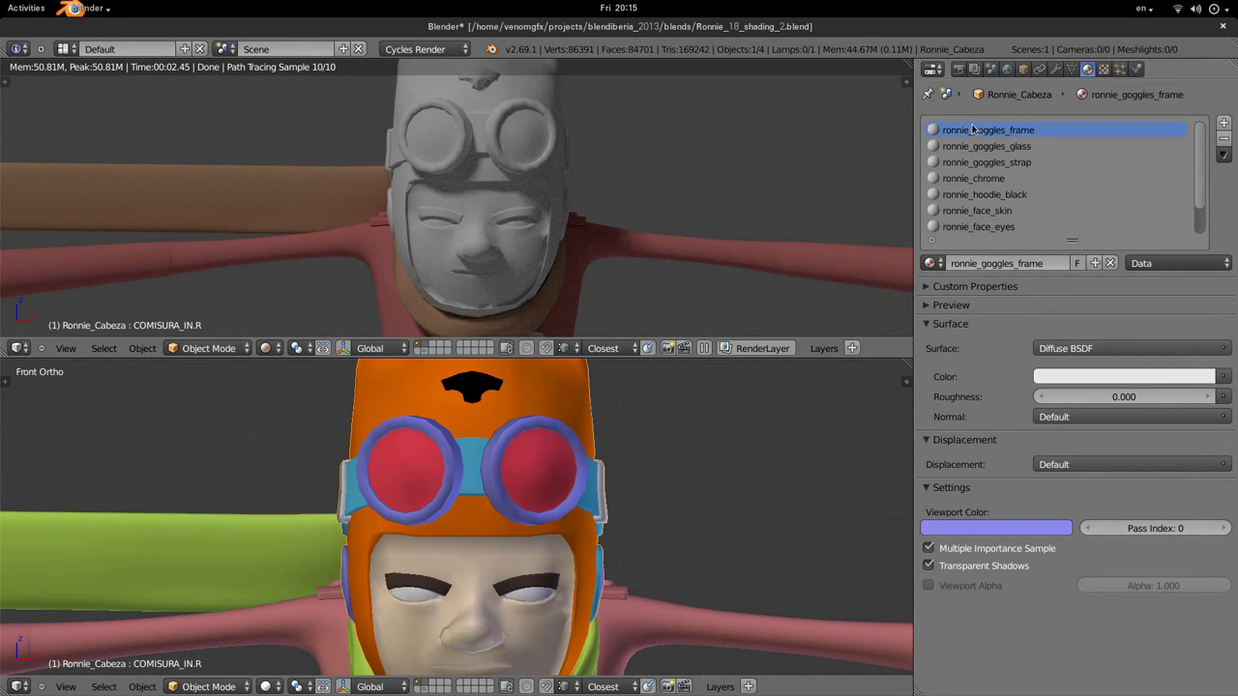
scroll(612, 521, down, 2)
key(Tab)
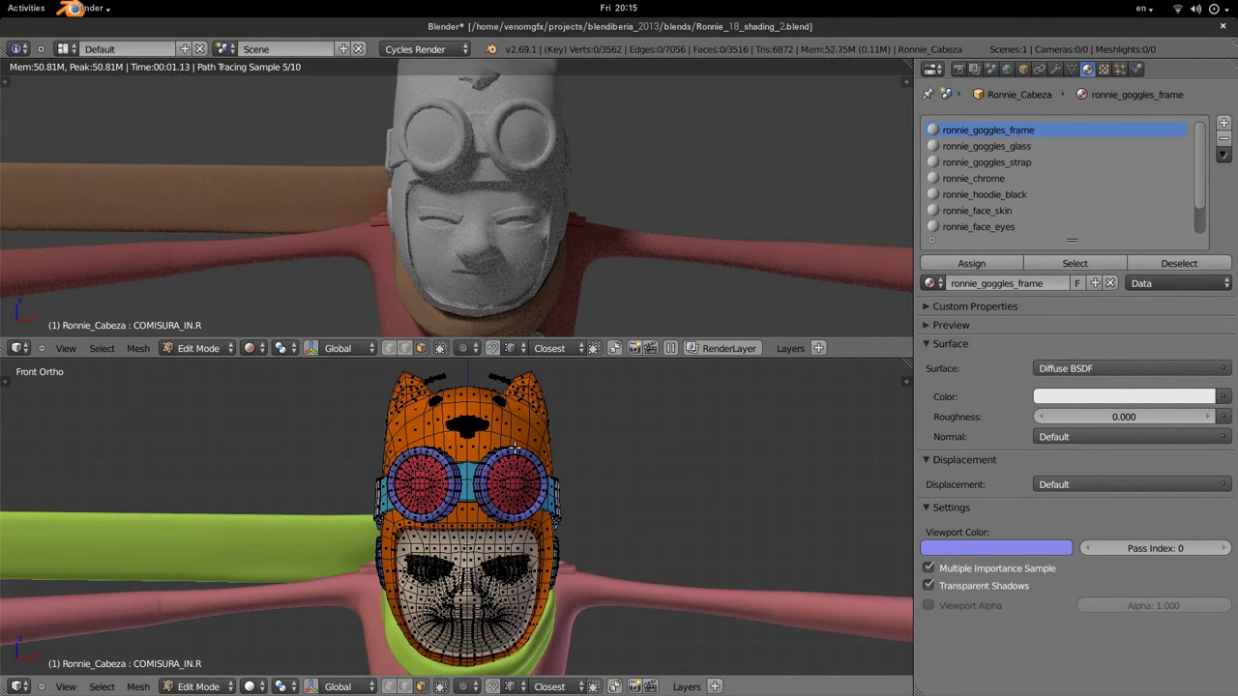
key(a)
key(Tab)
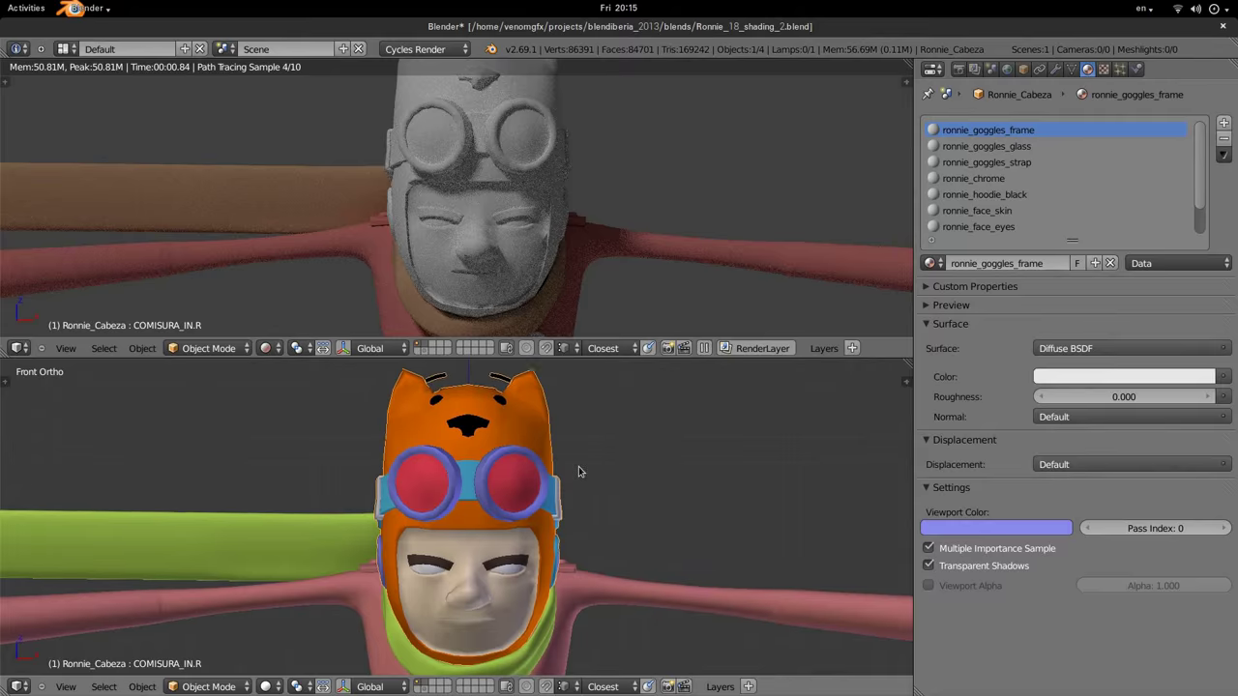
middle_drag(623, 174, 502, 163)
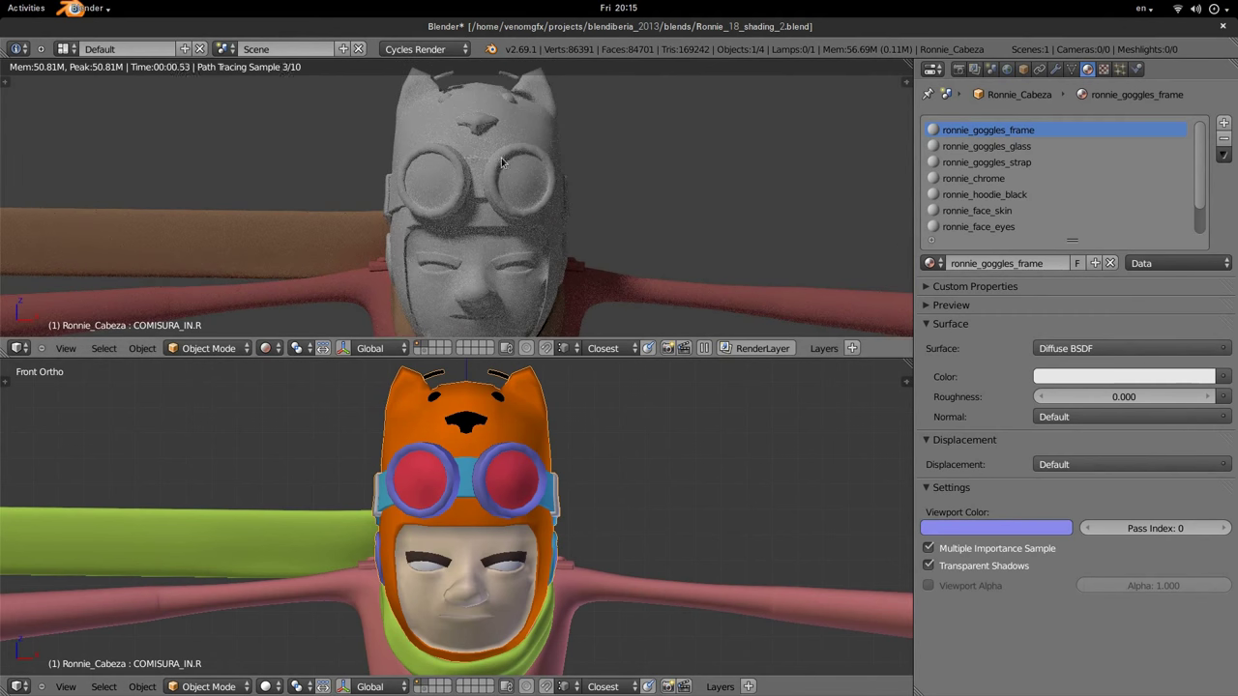
middle_drag(547, 232, 544, 275)
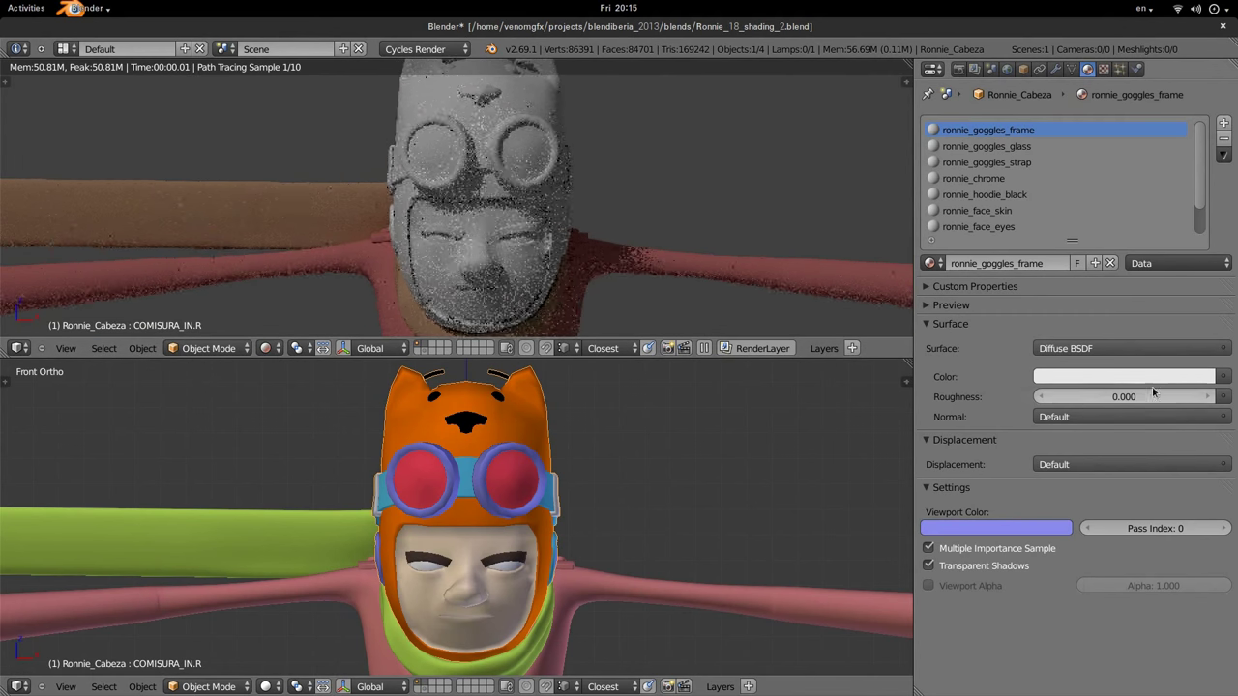
scroll(608, 248, down, 2)
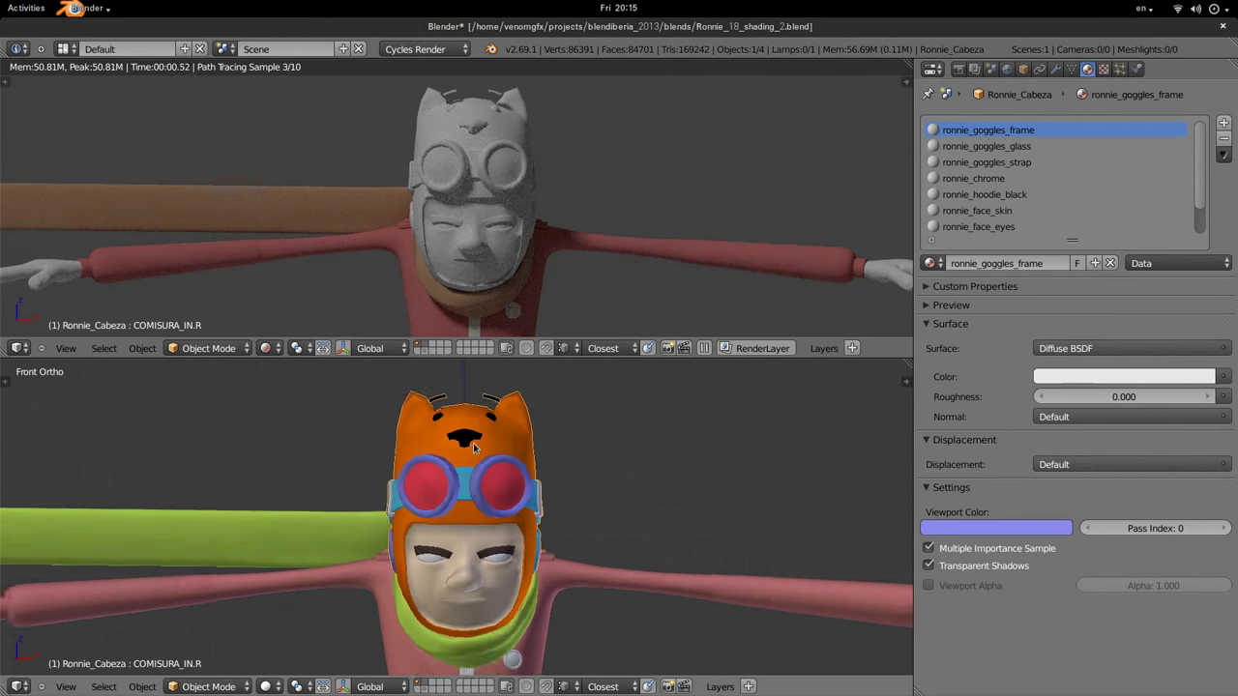
scroll(483, 503, down, 4)
click(1013, 150)
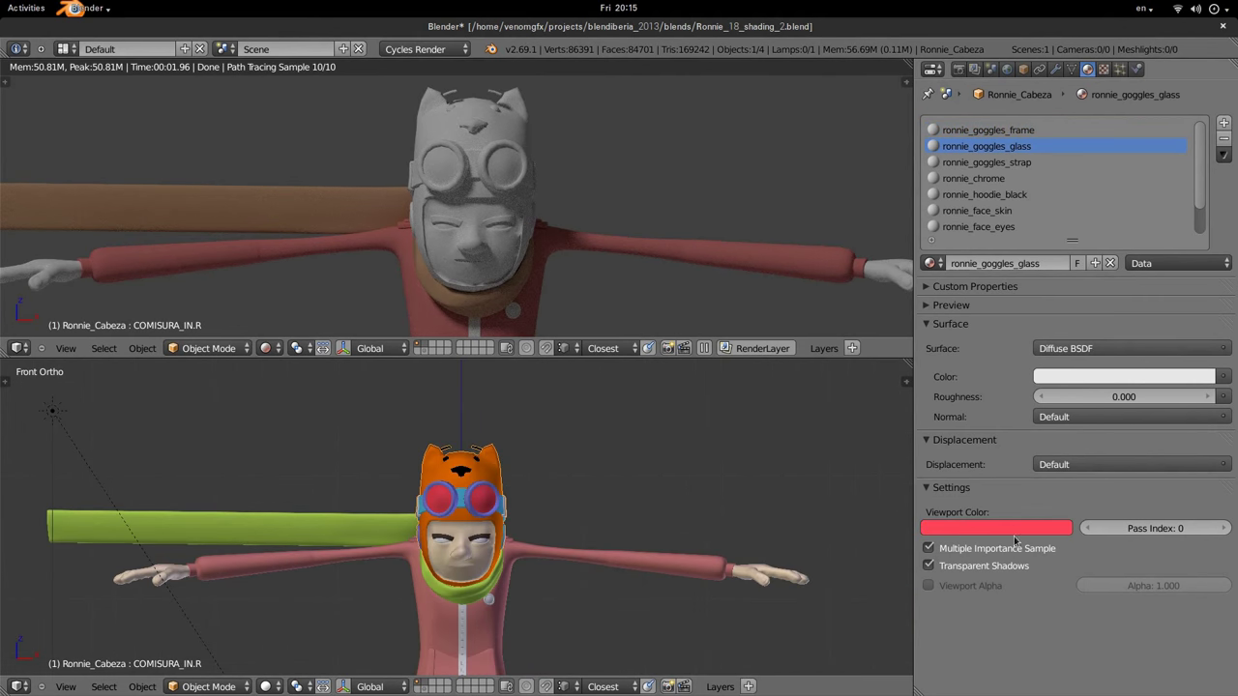
Recentre the front view on the head and select the ronnie_chrome material slot.
shift+middle_drag(489, 595, 500, 503)
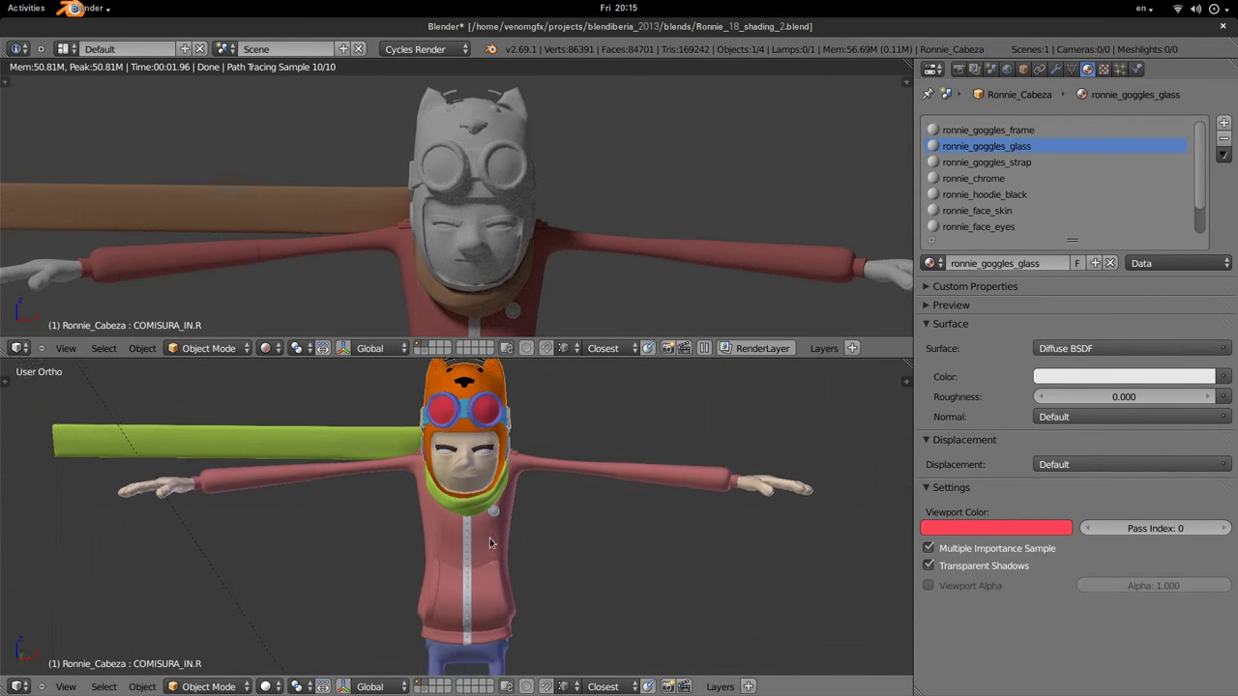
scroll(500, 503, up, 3)
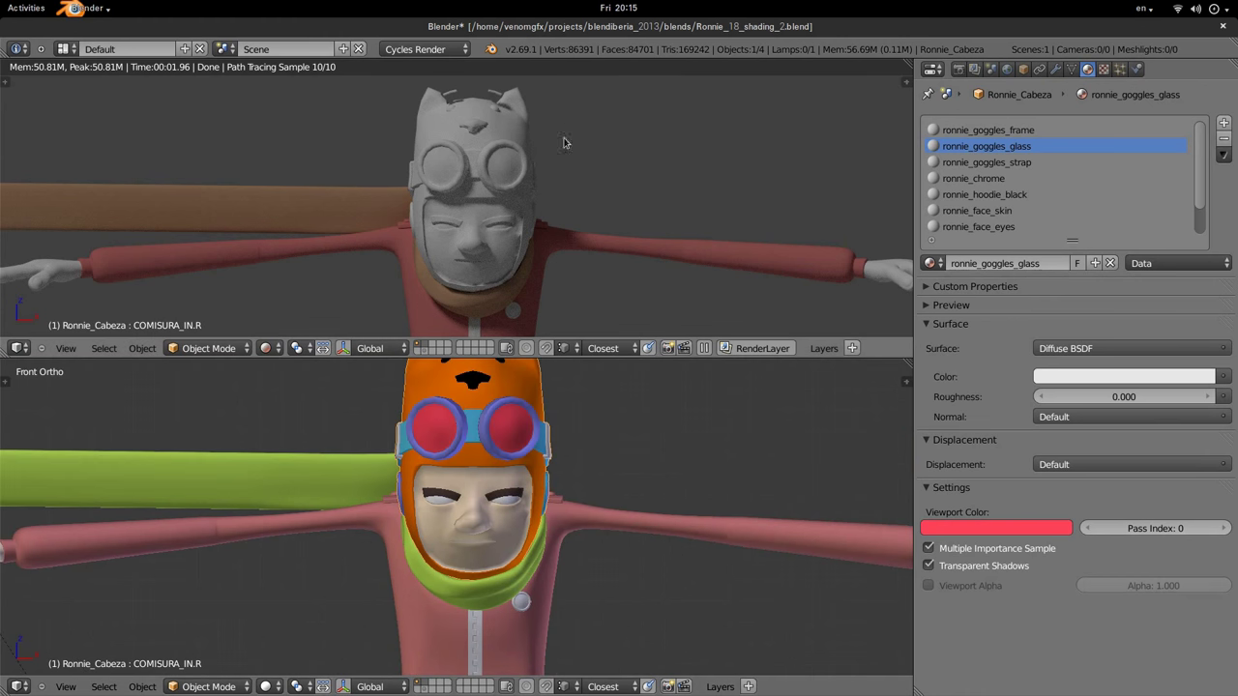
scroll(600, 159, up, 2)
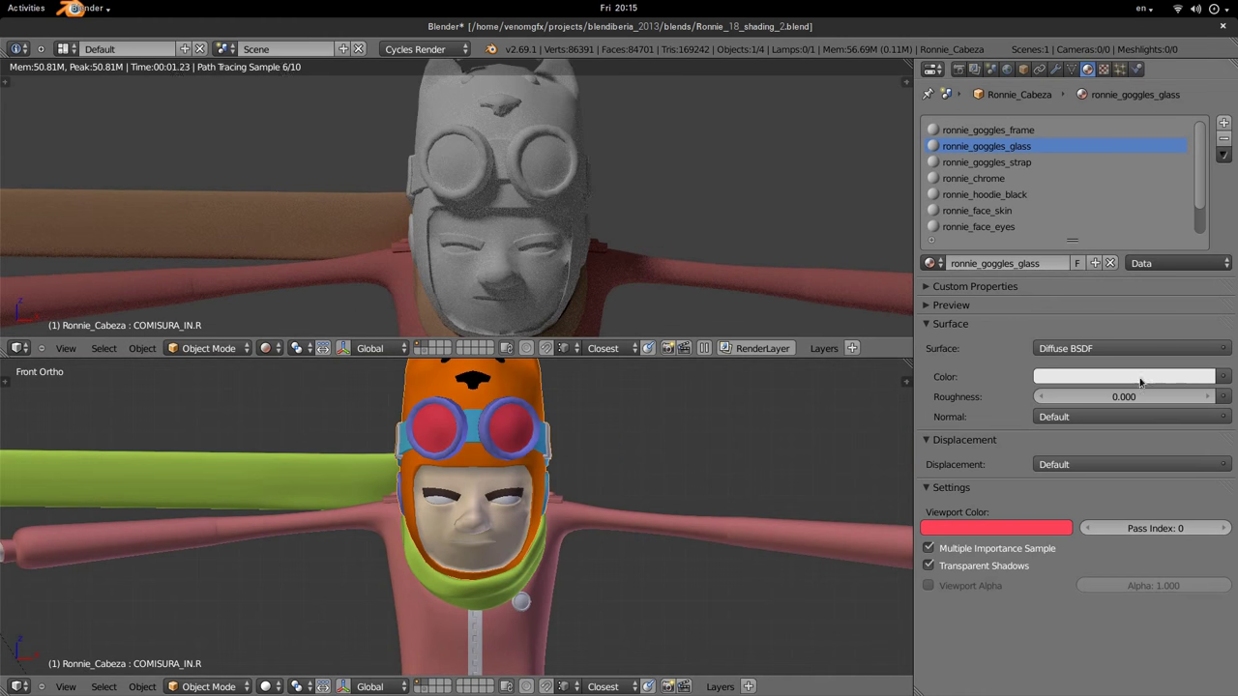
shift+middle_drag(636, 467, 627, 517)
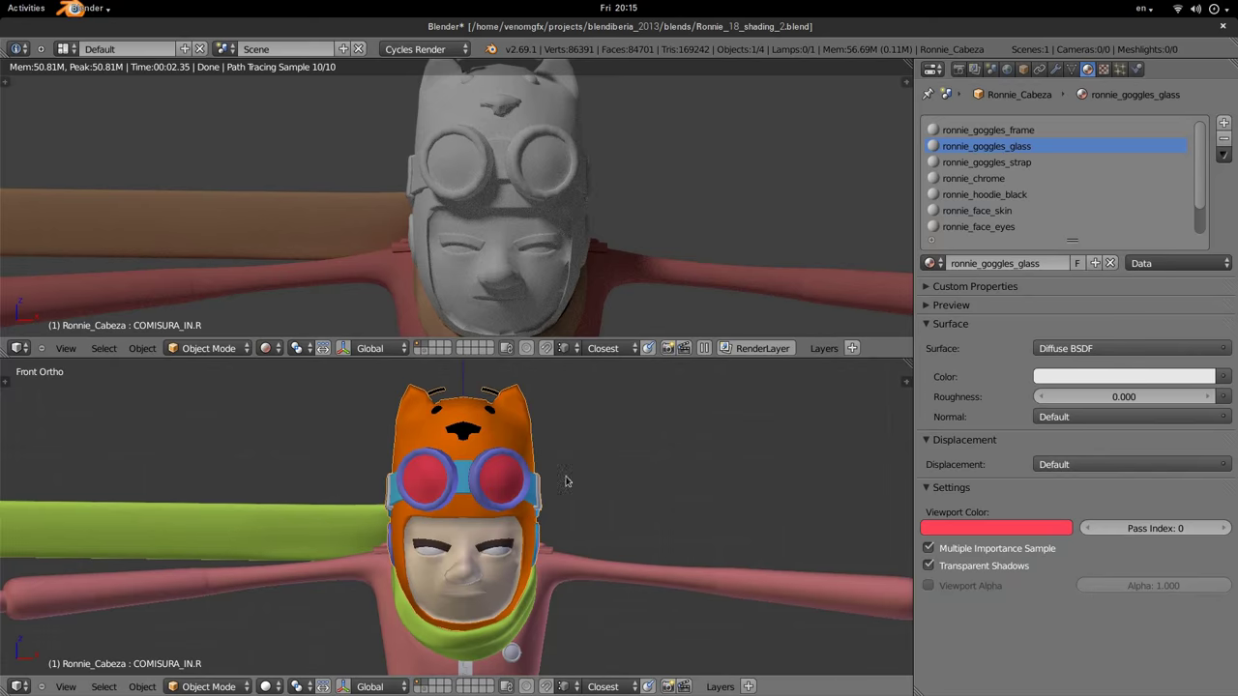
click(974, 178)
middle_drag(637, 208, 691, 211)
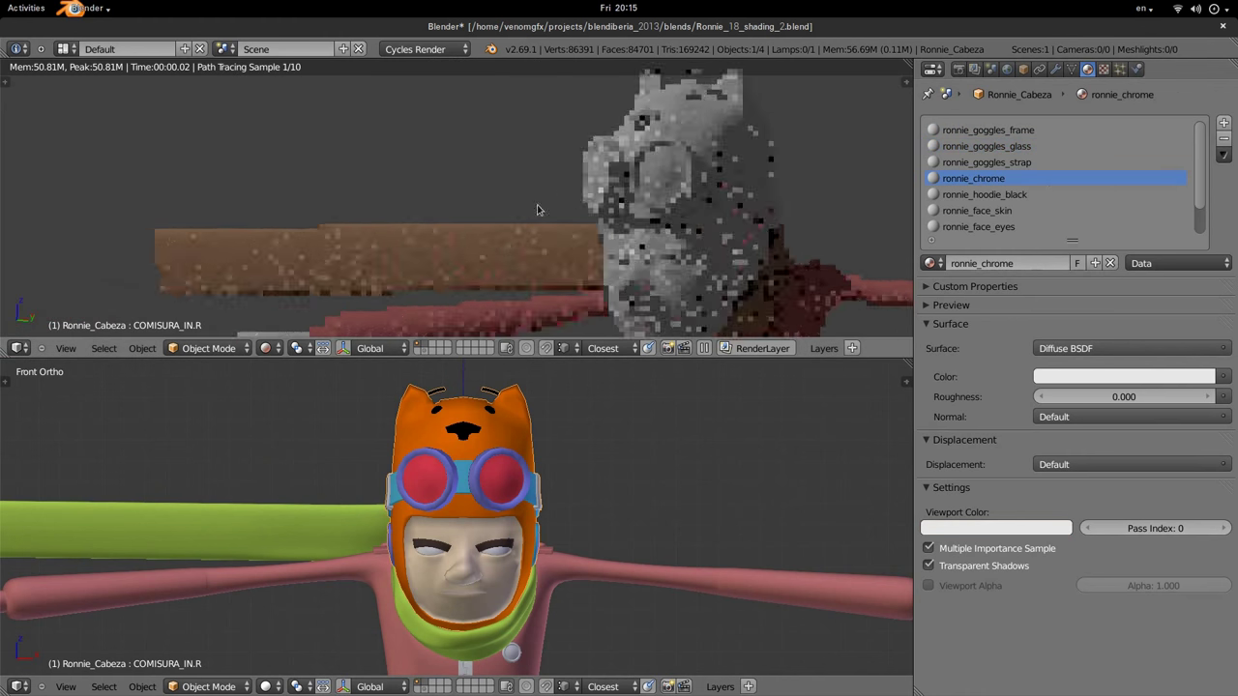
scroll(692, 213, up, 2)
scroll(692, 233, up, 2)
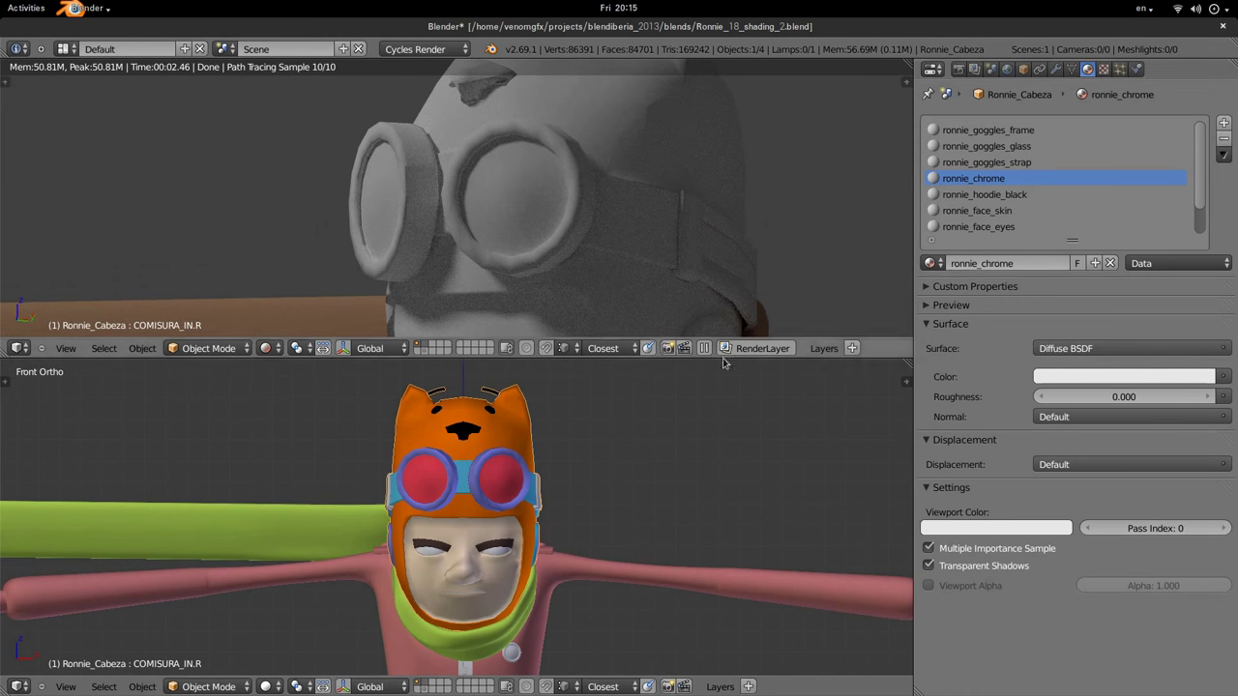
Check the reference images on the other desktop, then return to Blender.
key(ctrl+alt+Down)
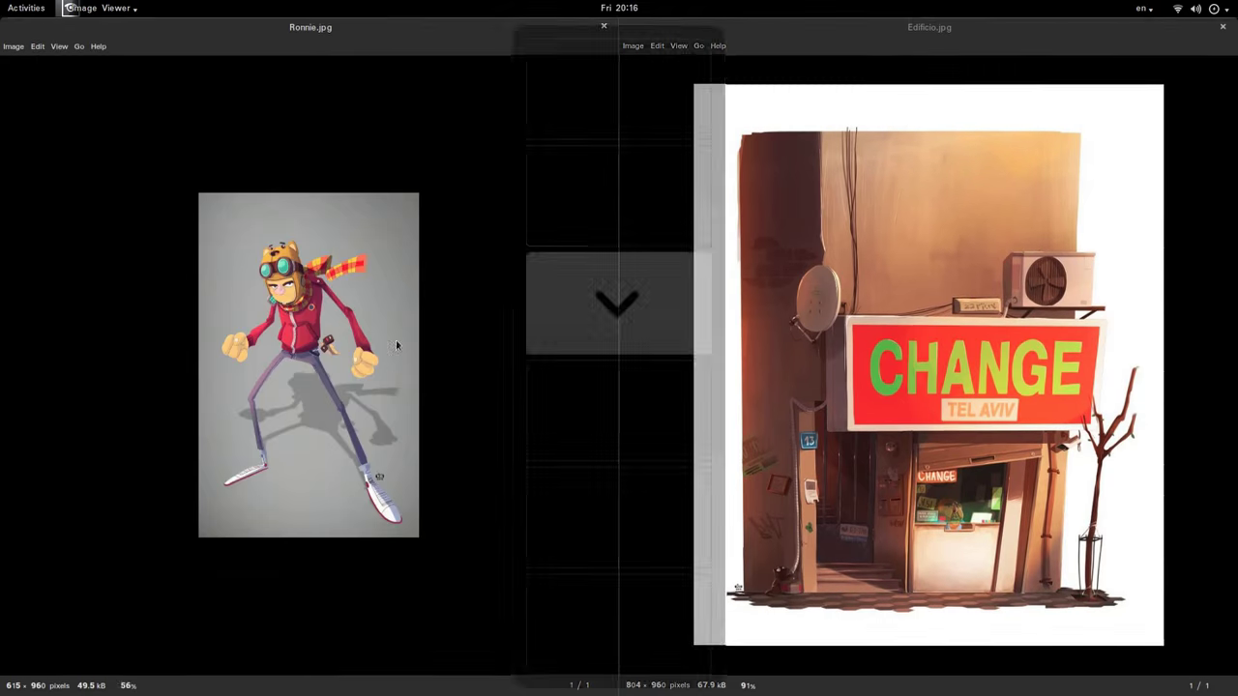
scroll(328, 230, up, 3)
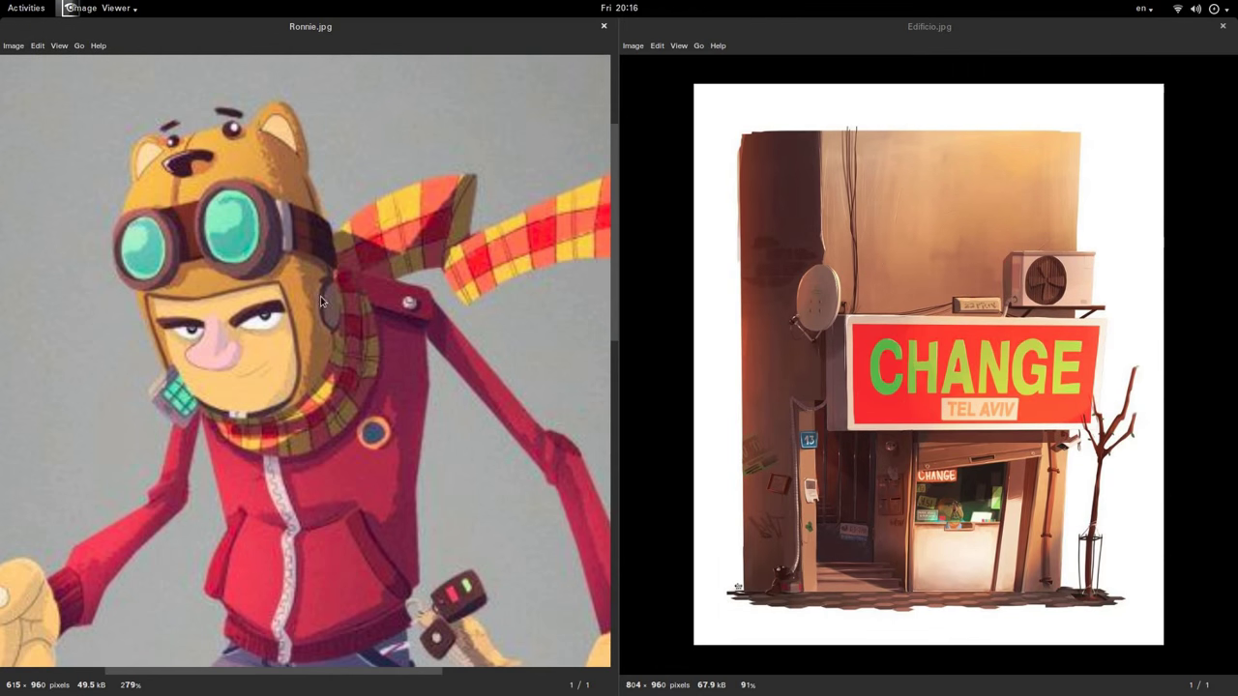
ctrl+scroll(258, 462, down, 3)
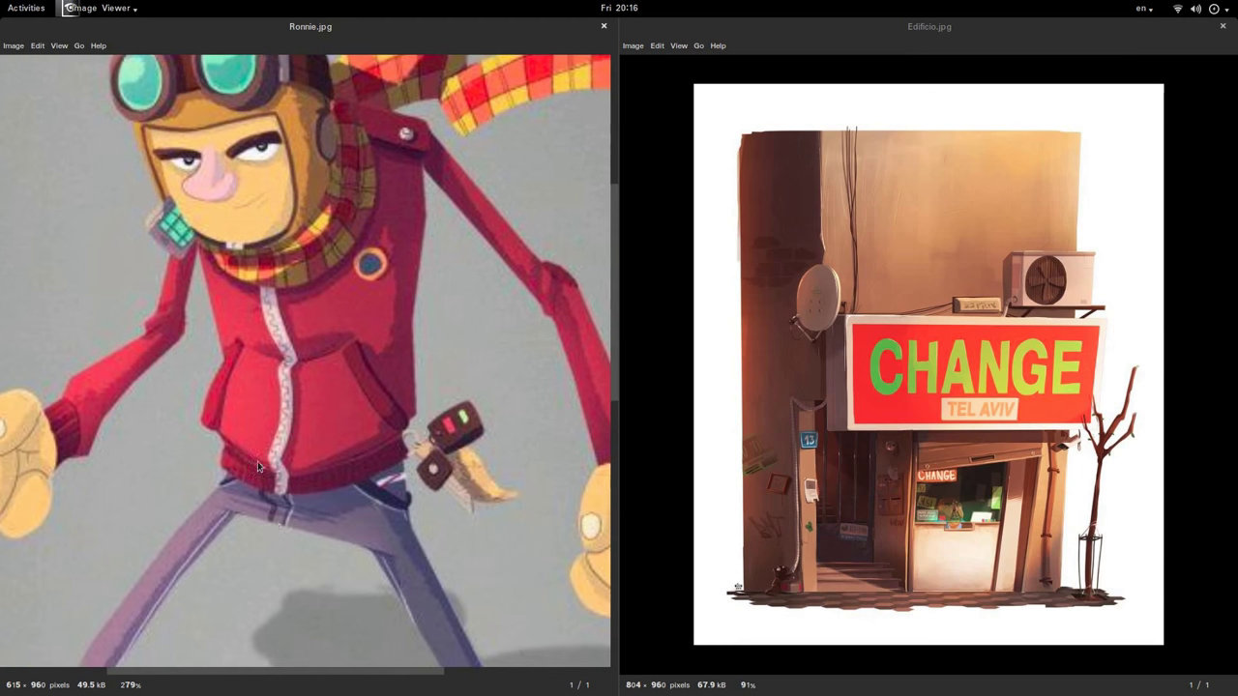
ctrl+scroll(269, 304, up, 3)
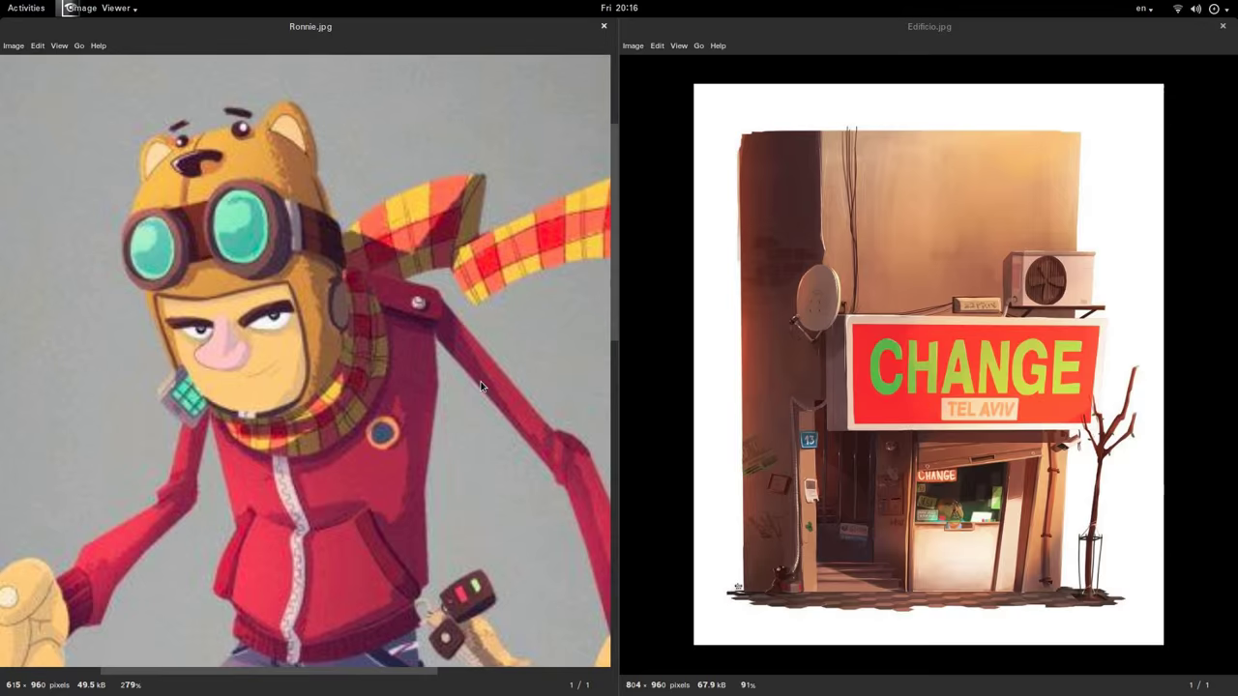
key(ctrl+alt+Up)
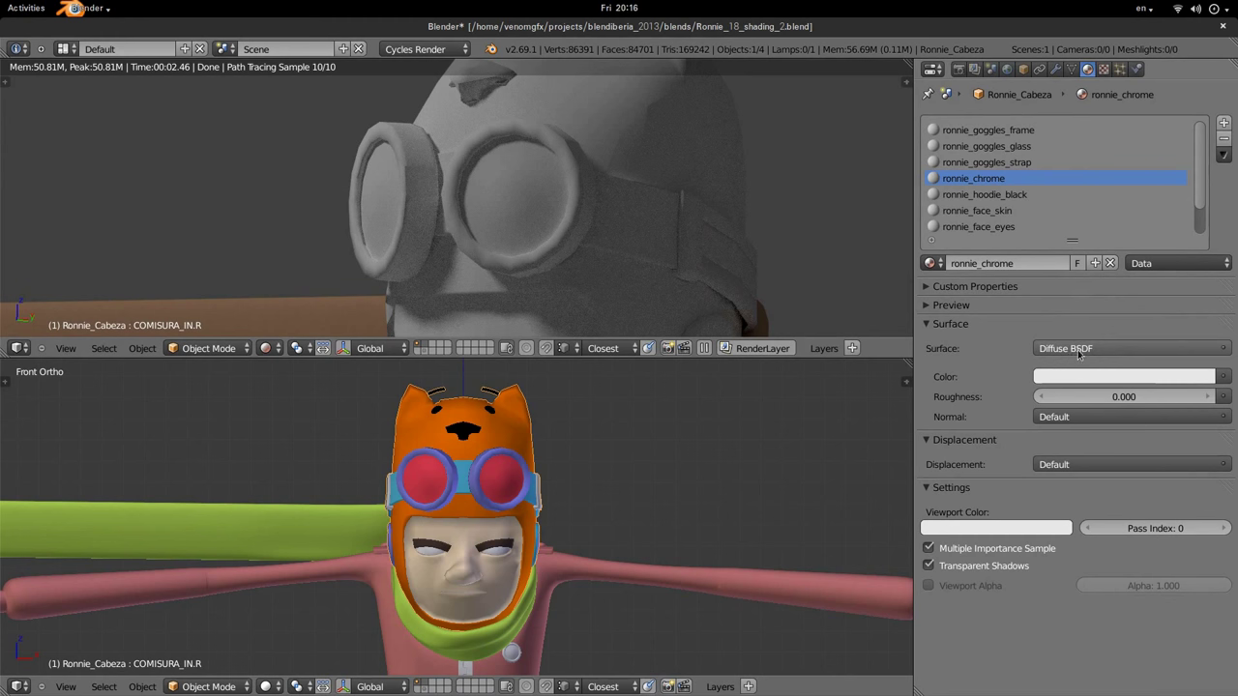
Change ronnie_chrome's surface shader from Diffuse BSDF to Glossy BSDF.
click(1109, 347)
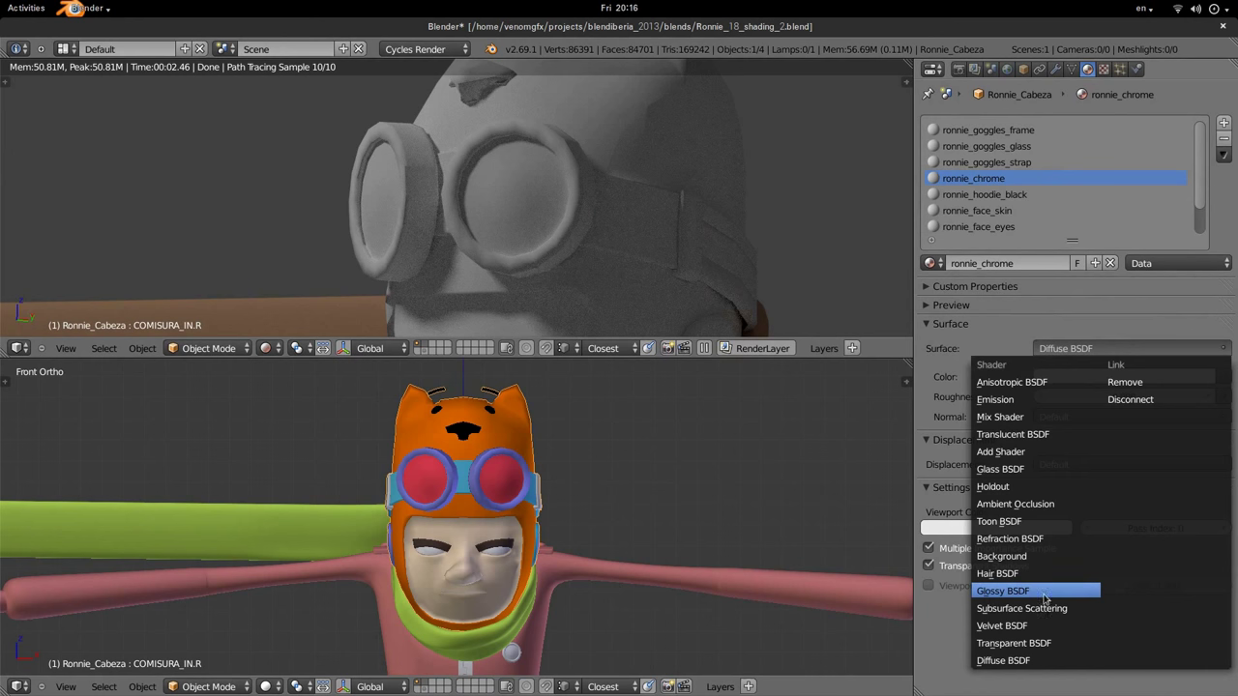
click(1047, 592)
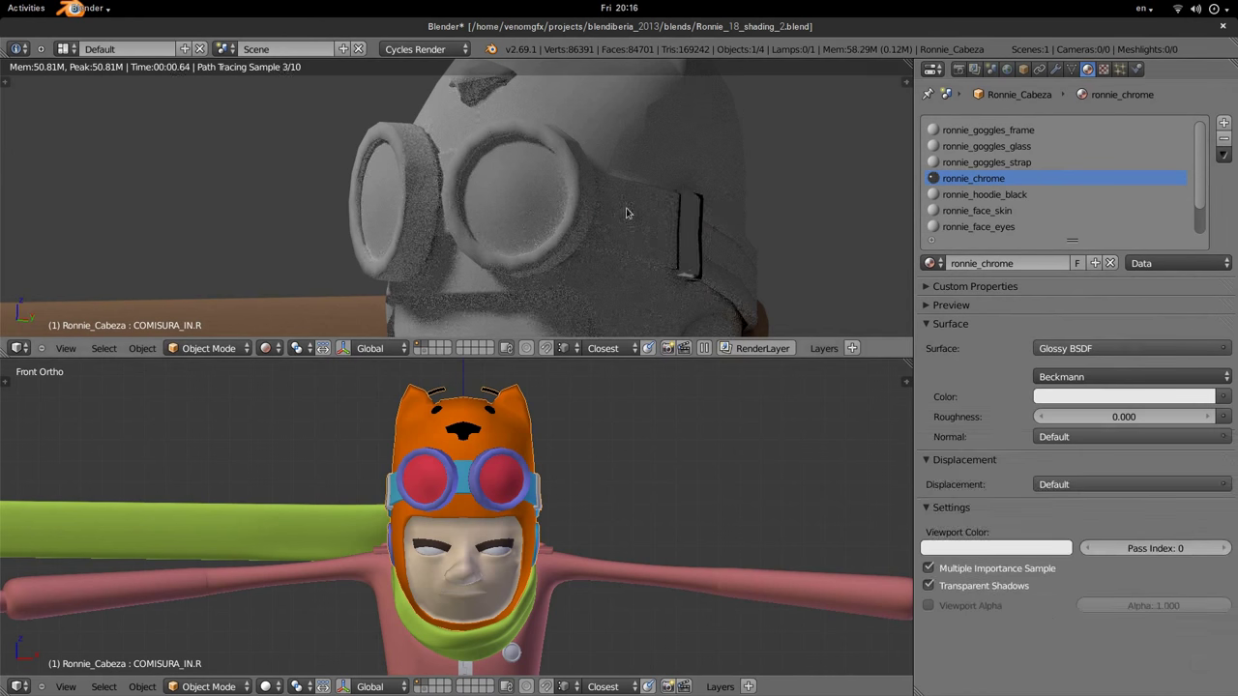
mouse_move(745, 228)
middle_down()
mouse_move(742, 255)
mouse_move(672, 226)
mouse_move(716, 271)
mouse_move(735, 268)
mouse_move(688, 262)
mouse_move(765, 158)
mouse_move(579, 238)
mouse_move(516, 202)
middle_up()
scroll(657, 218, up, 3)
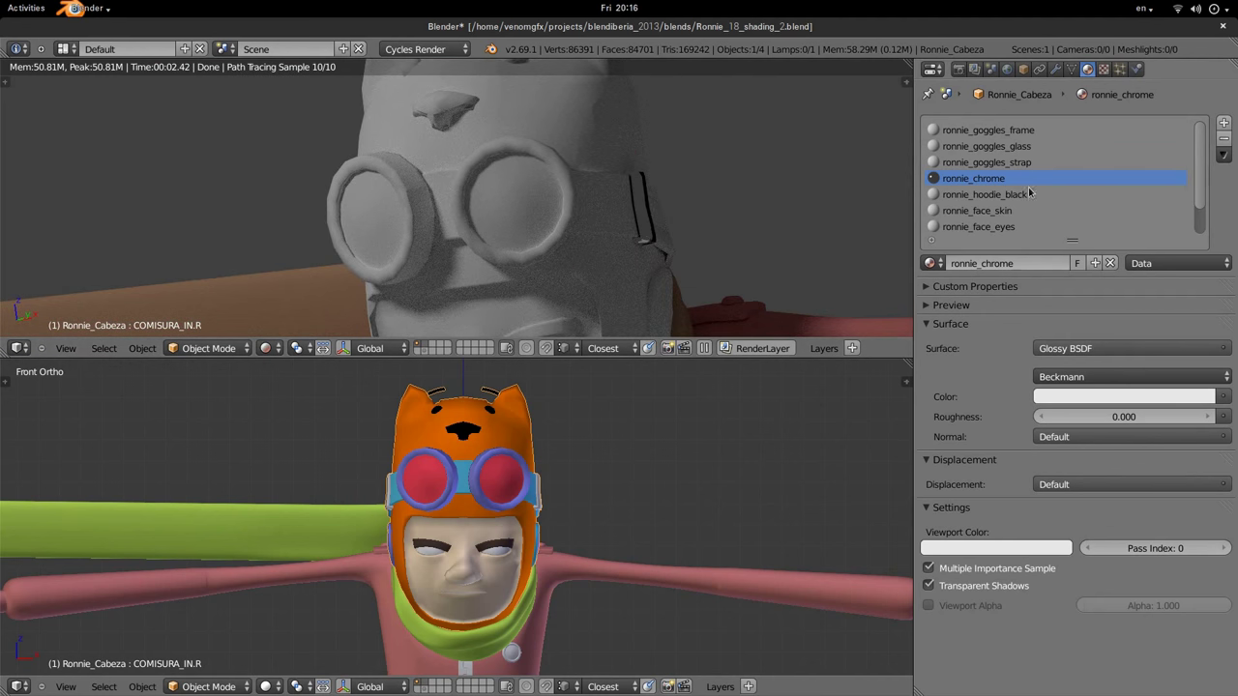
click(1012, 131)
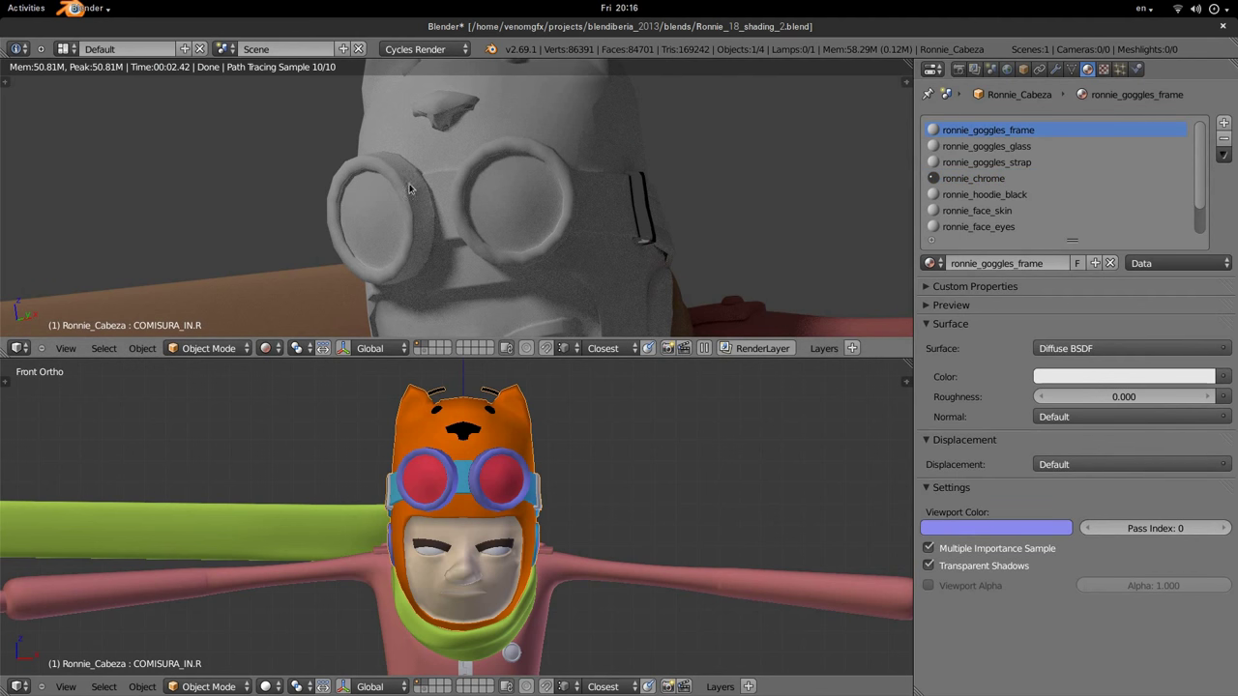
Switch the ronnie_goggles_frame surface shader to Glossy BSDF.
click(1059, 351)
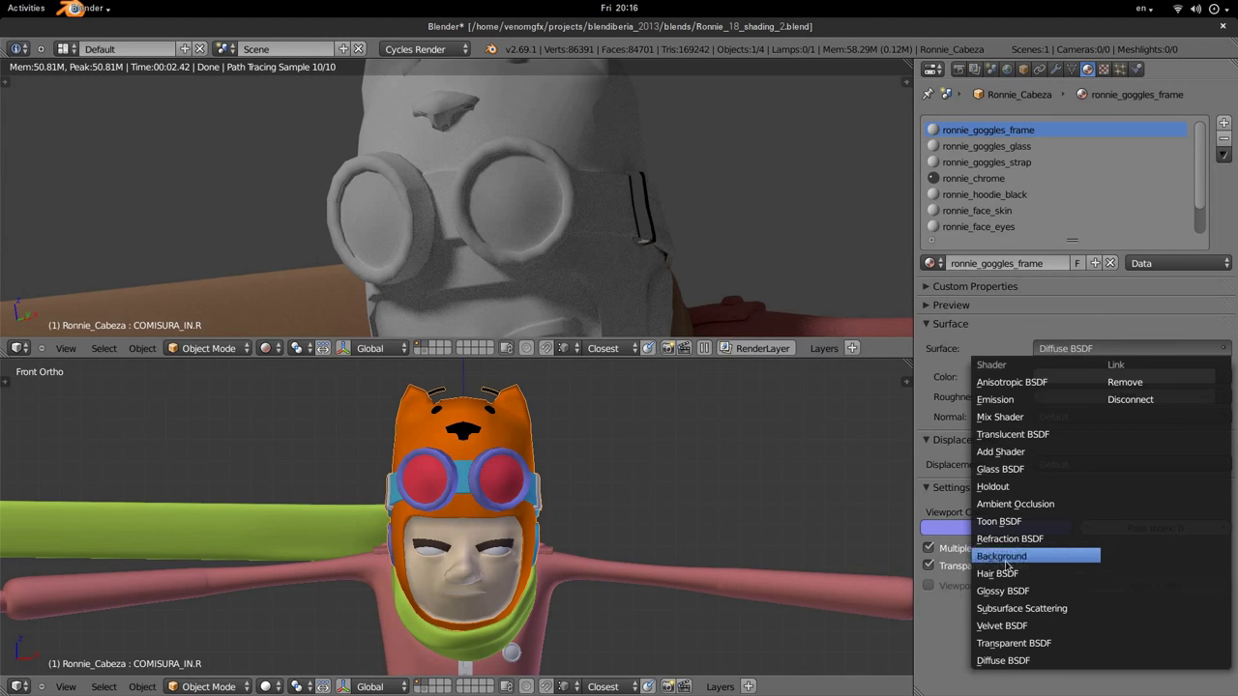
click(1008, 592)
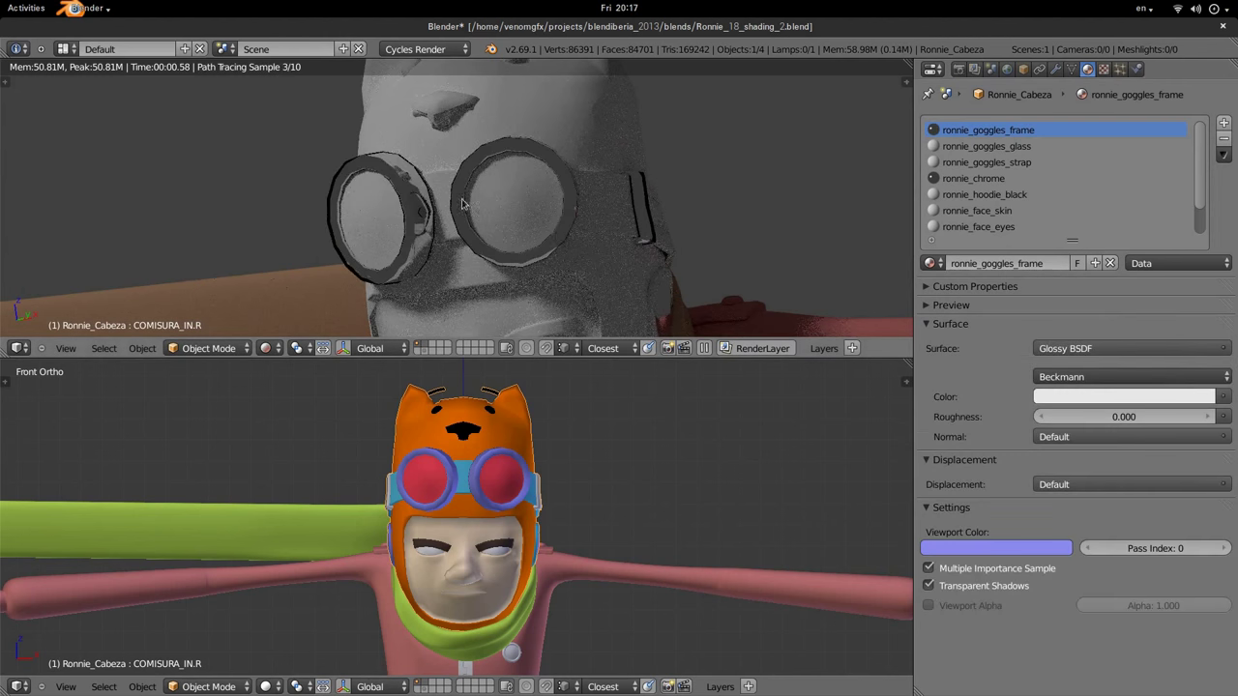
scroll(350, 264, up, 3)
middle_drag(350, 263, 407, 260)
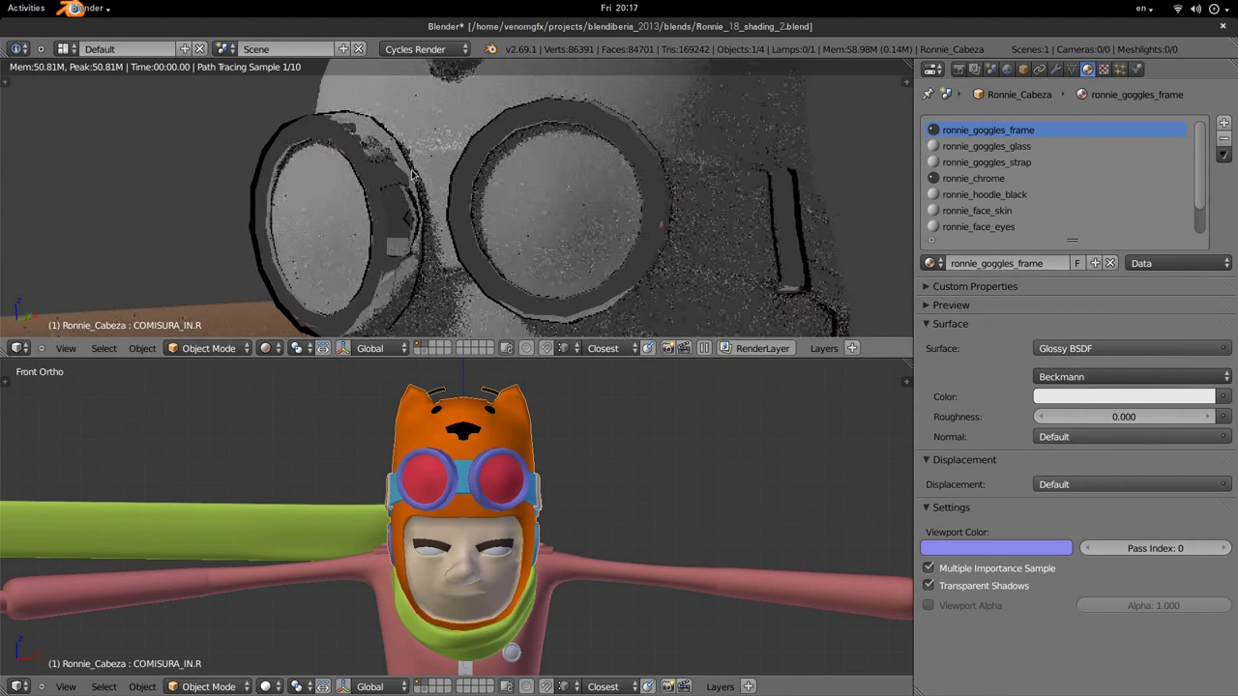
Add a Subdivision Surface modifier (View 1, Render 2) to Ronnie_Cabeza.
click(1055, 70)
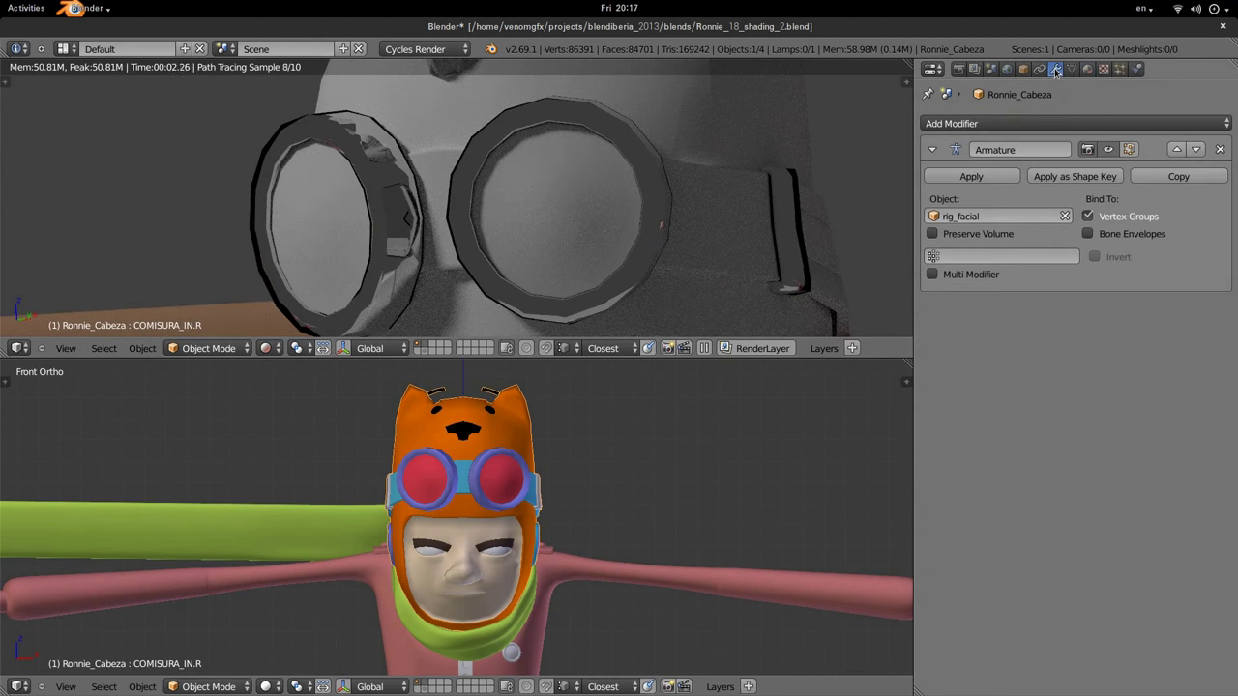
click(1017, 121)
click(849, 383)
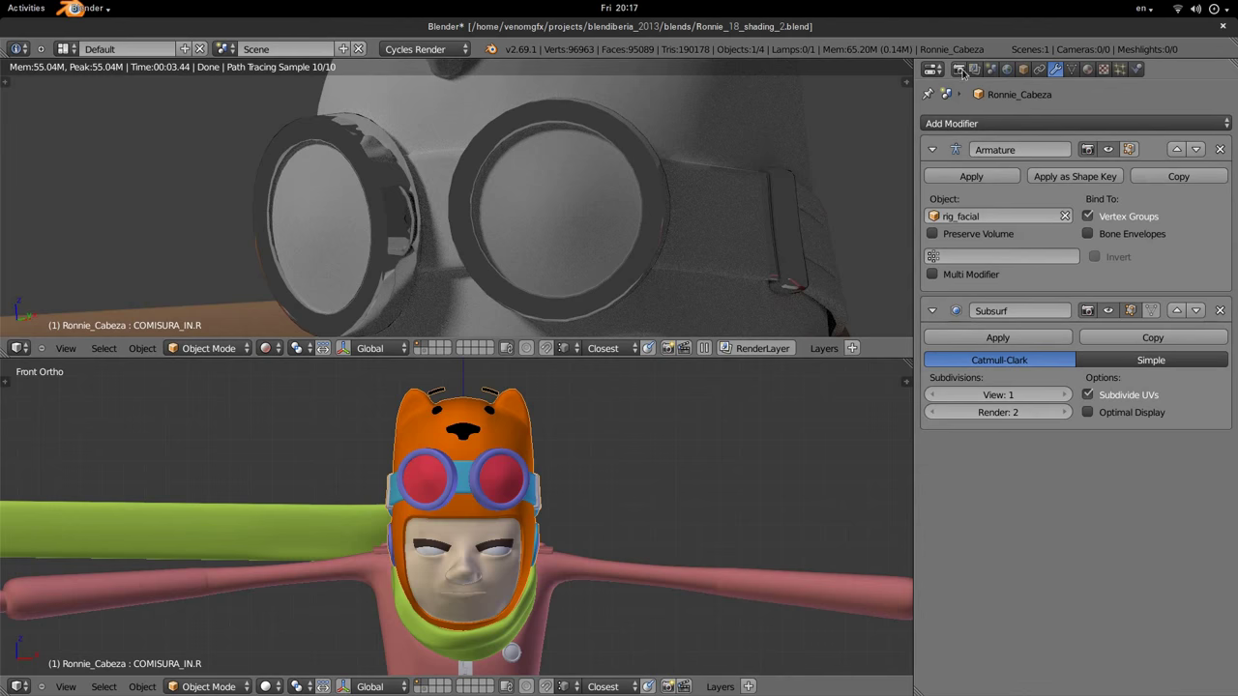
click(1006, 70)
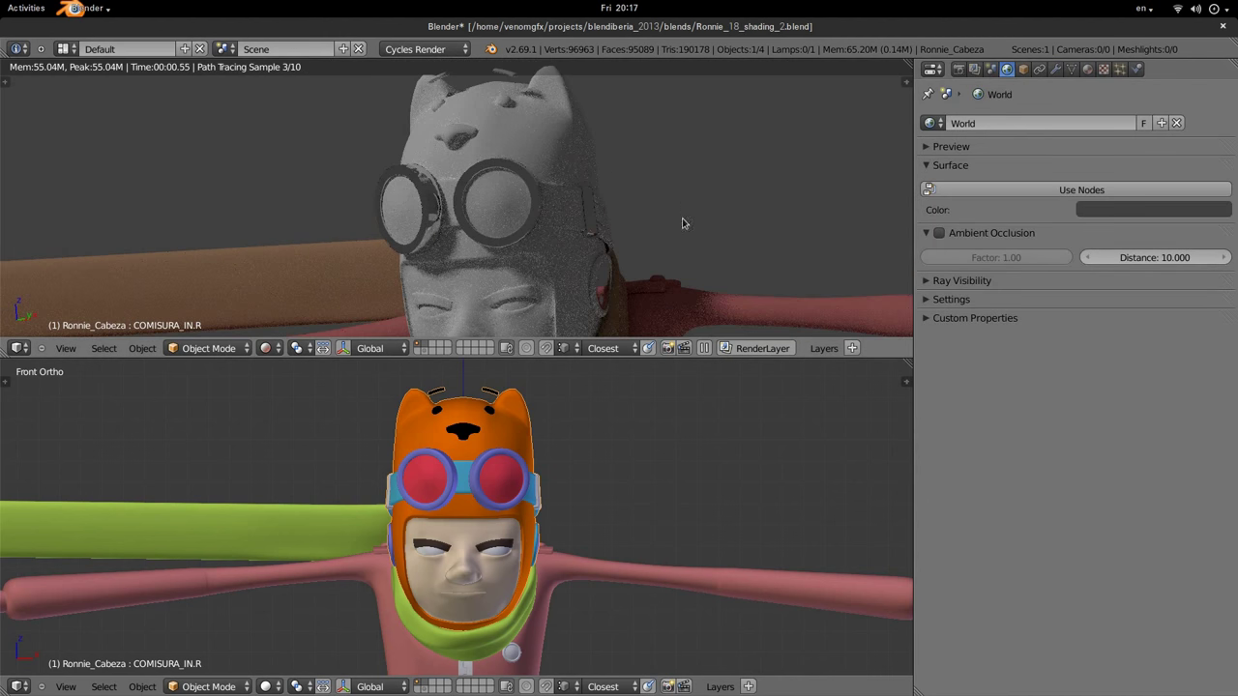
Enable Use Nodes for the World and set its background colour to light pink.
scroll(489, 238, up, 2)
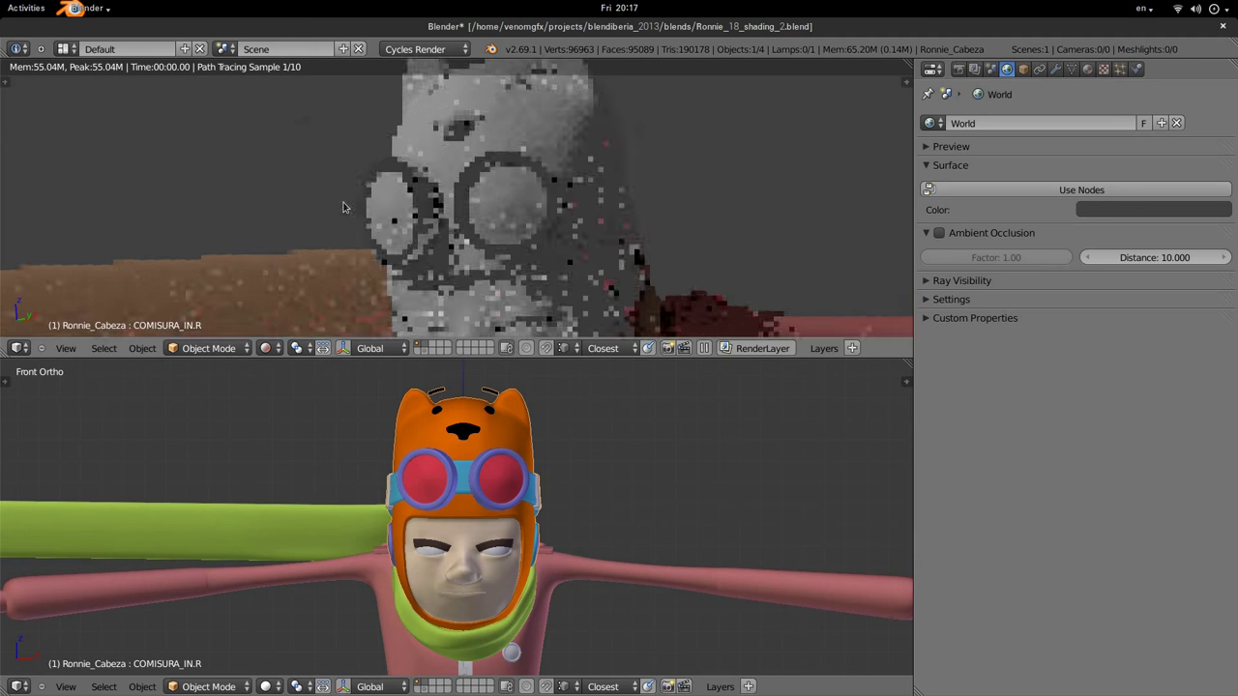
scroll(464, 240, up, 3)
scroll(445, 240, up, 1)
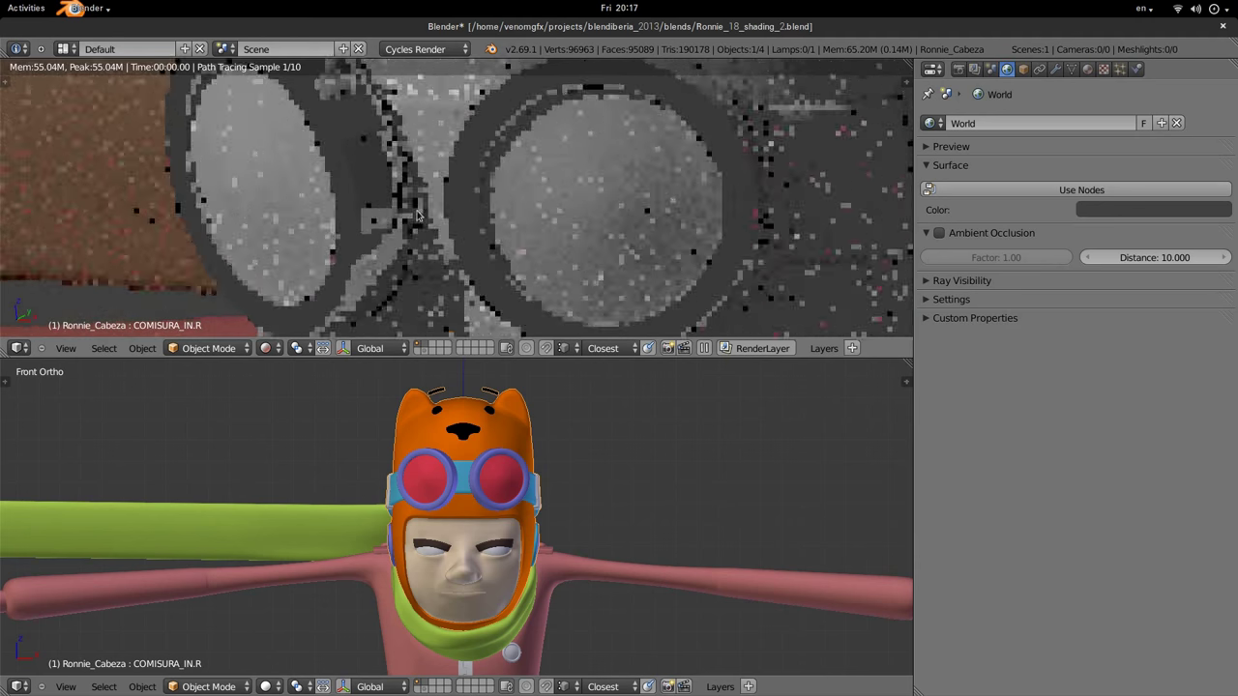
scroll(454, 227, down, 2)
scroll(483, 208, down, 2)
scroll(483, 208, down, 2)
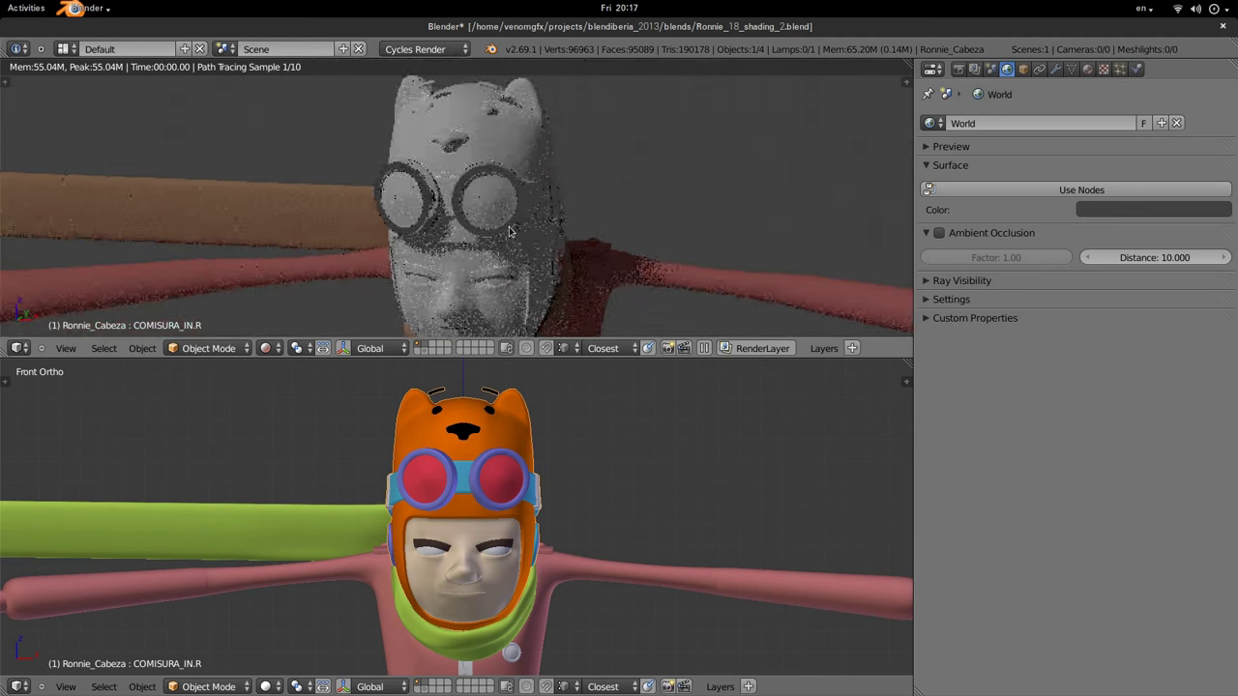
scroll(580, 212, down, 1)
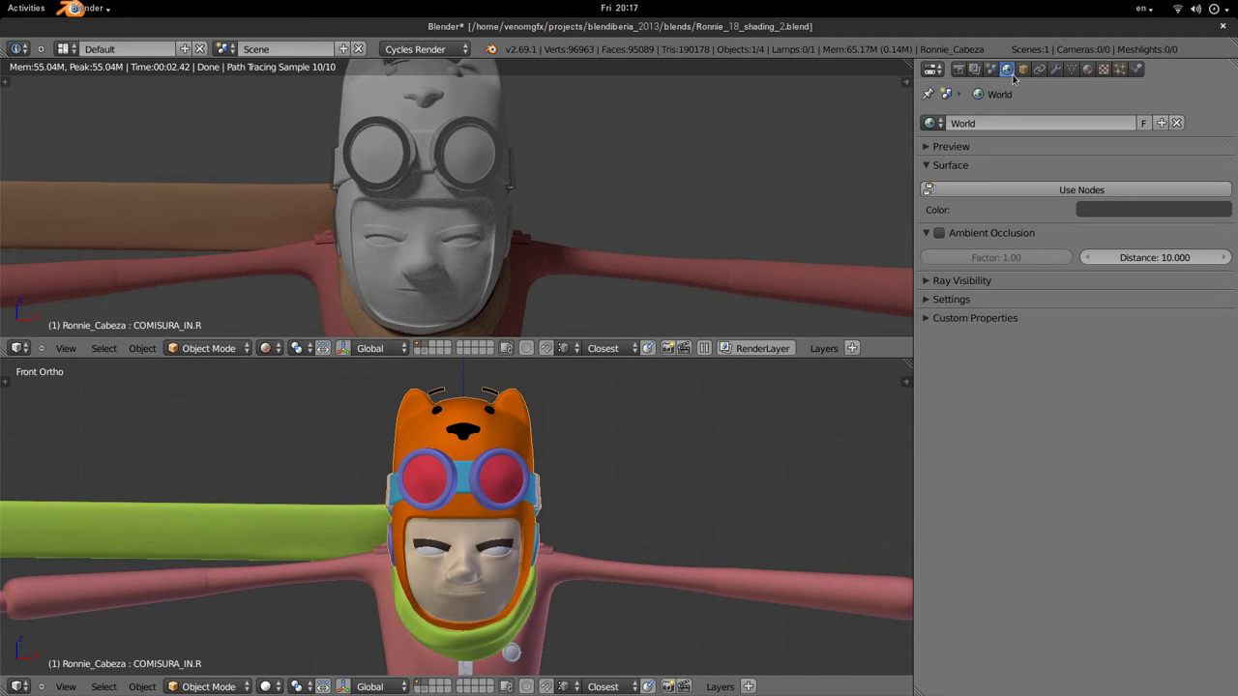
click(1020, 190)
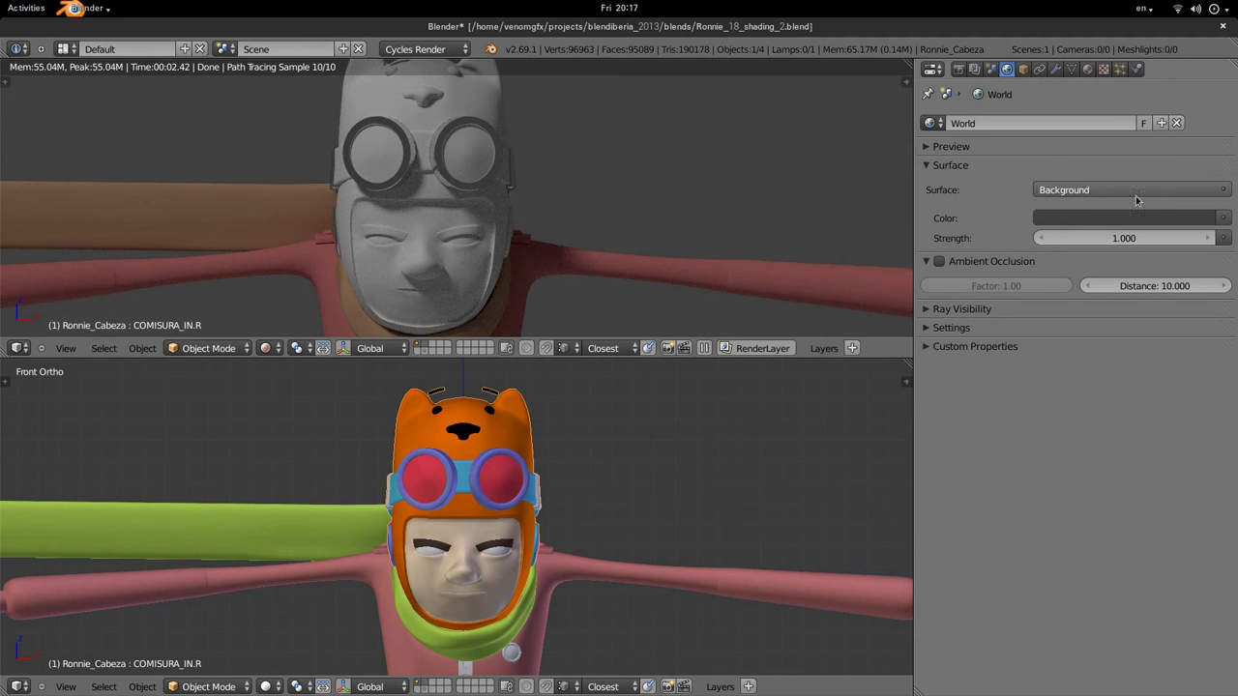
mouse_move(1098, 208)
ctrl+middle_down()
mouse_move(1128, 191)
mouse_move(1138, 232)
ctrl+middle_up()
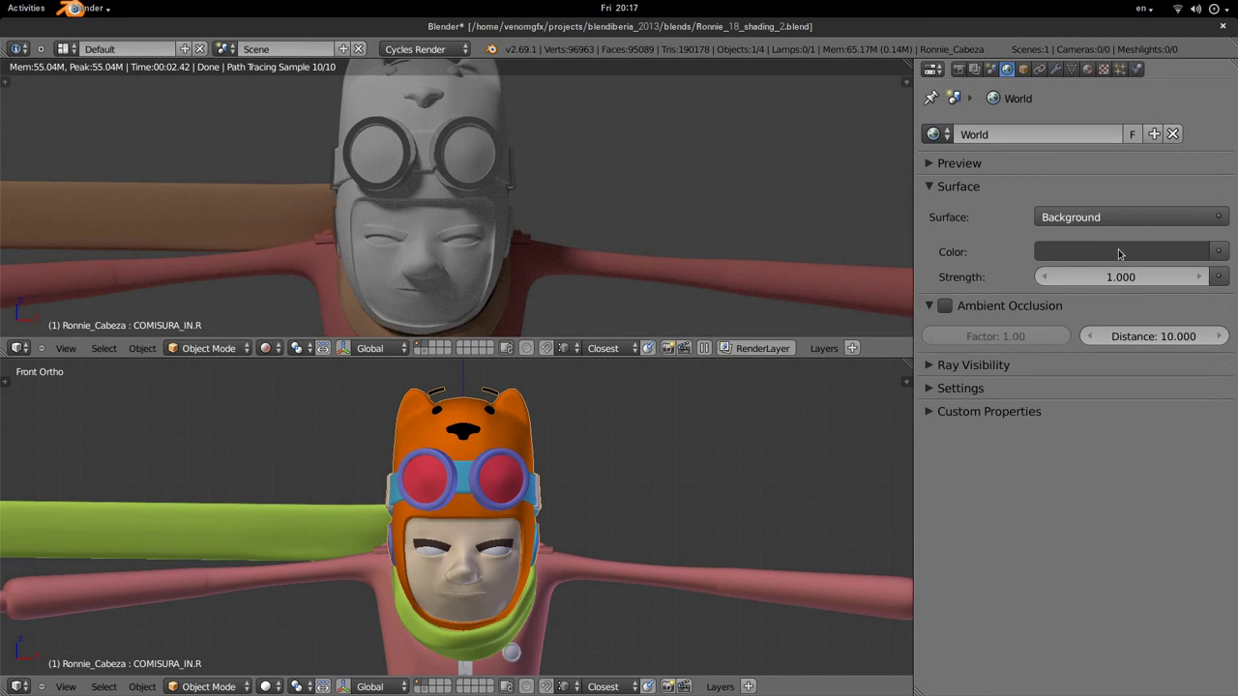
click(1119, 254)
click(1110, 333)
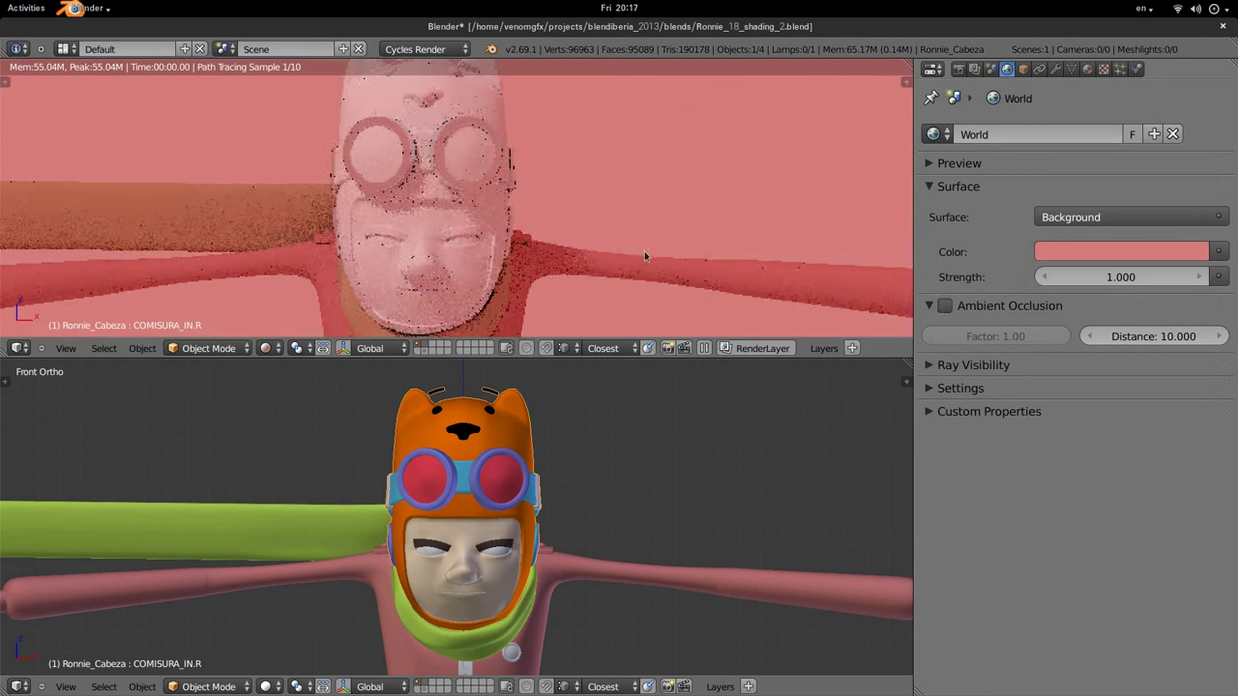
click(1220, 251)
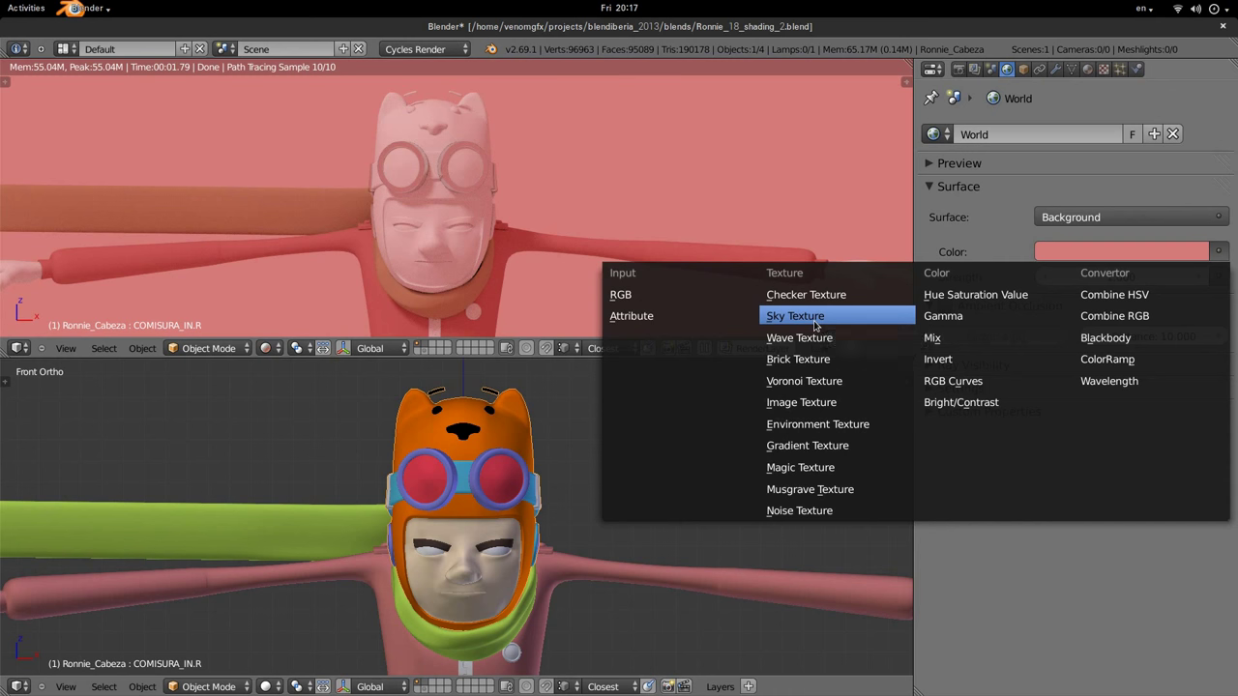
Drive the World colour with a Hosek / Wilkie Sky Texture and adjust its sun direction.
click(814, 326)
scroll(448, 272, down, 4)
shift+middle_drag(448, 273, 514, 231)
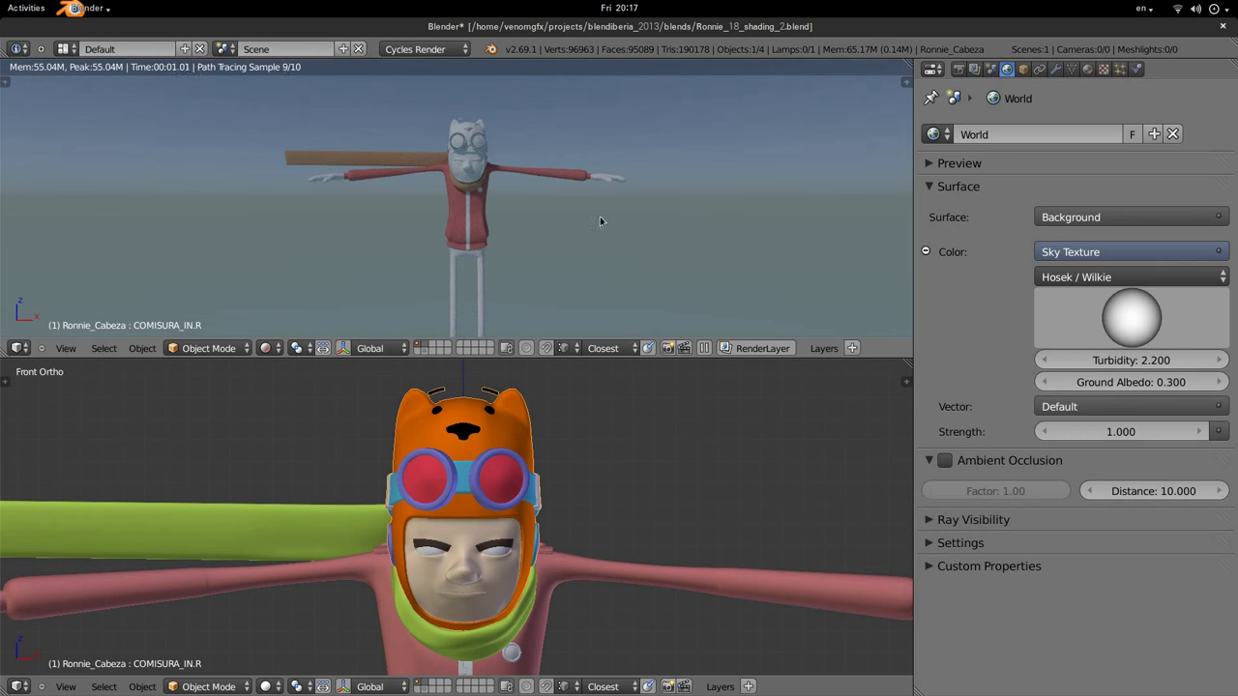
mouse_move(564, 218)
middle_down()
mouse_move(512, 229)
mouse_move(583, 221)
middle_up()
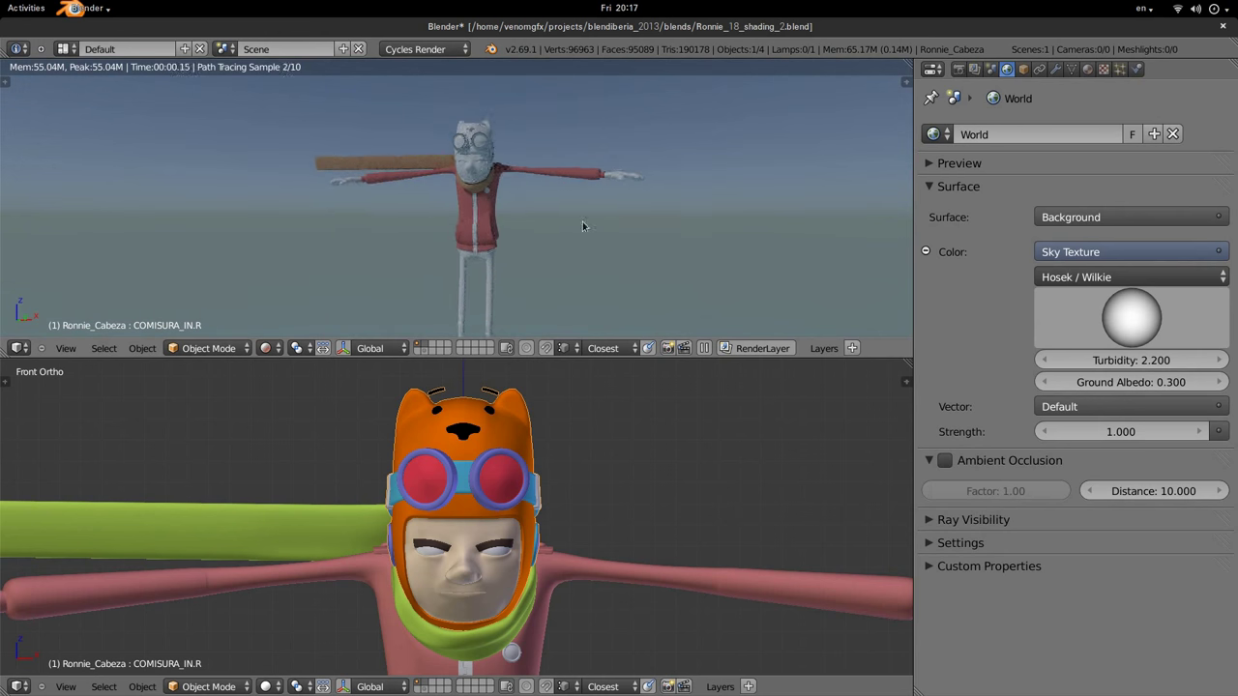
mouse_move(730, 178)
middle_down()
mouse_move(701, 210)
mouse_move(701, 268)
middle_up()
mouse_move(603, 209)
middle_down()
mouse_move(510, 130)
mouse_move(498, 134)
mouse_move(494, 217)
mouse_move(415, 228)
mouse_move(464, 290)
mouse_move(518, 211)
middle_up()
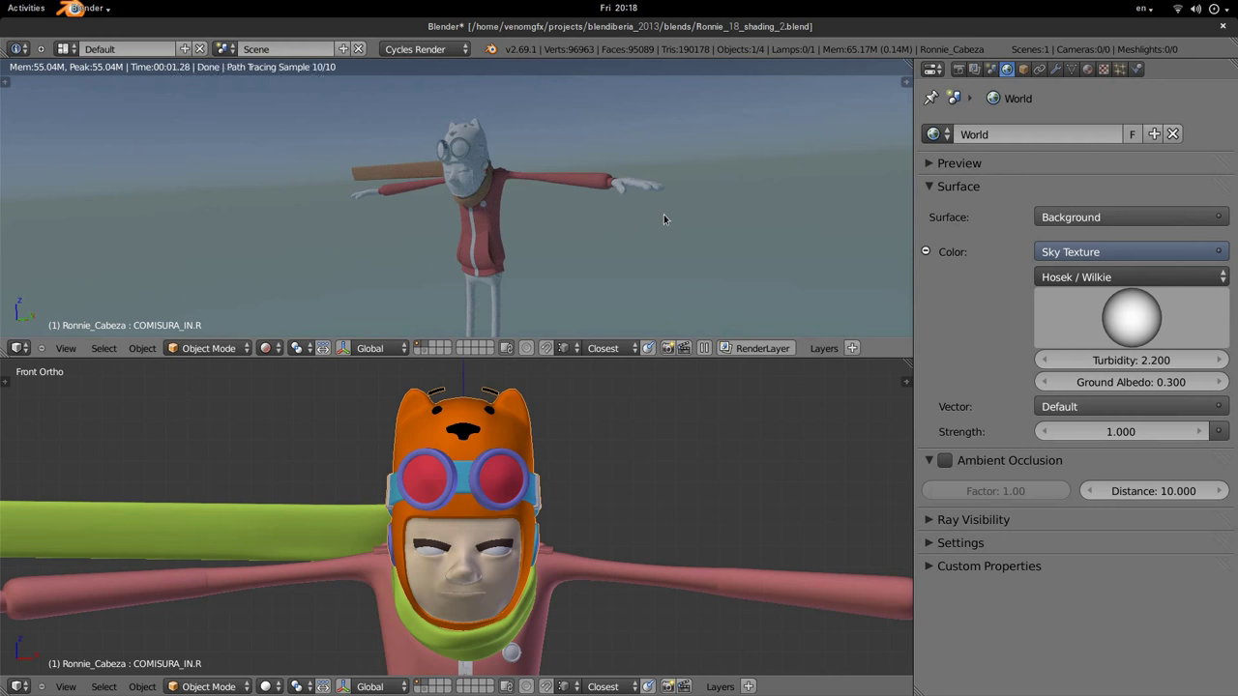
middle_drag(663, 213, 666, 216)
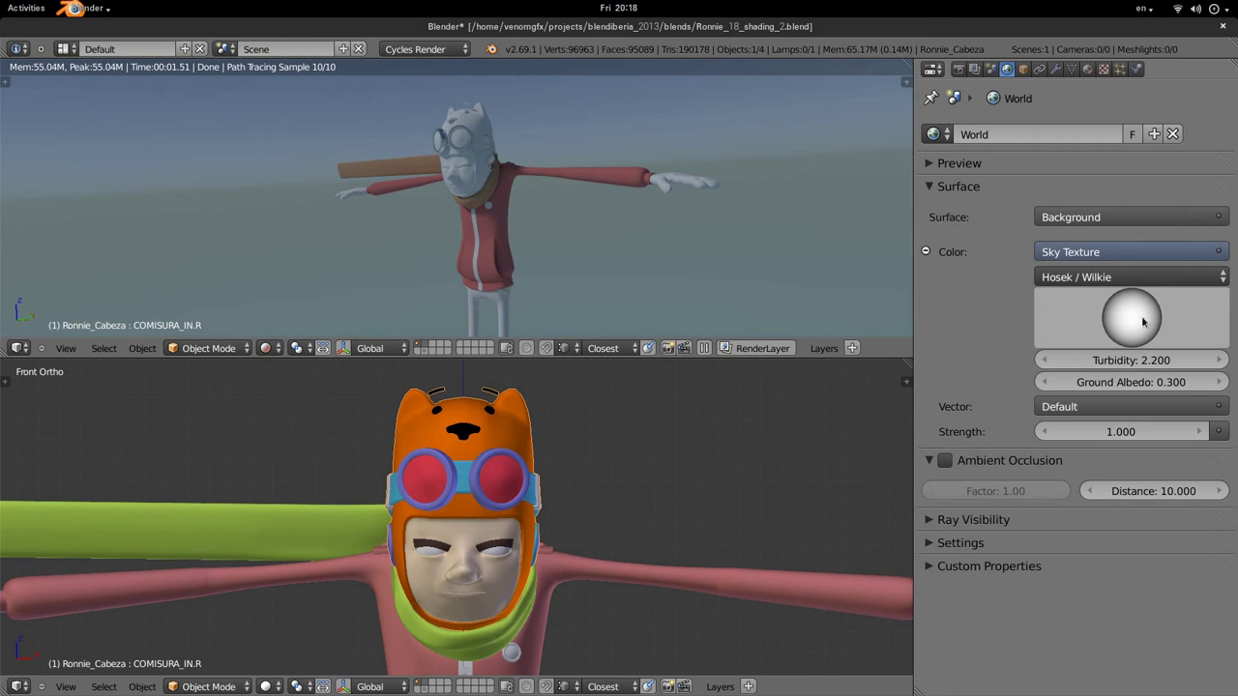
middle_drag(541, 155, 361, 147)
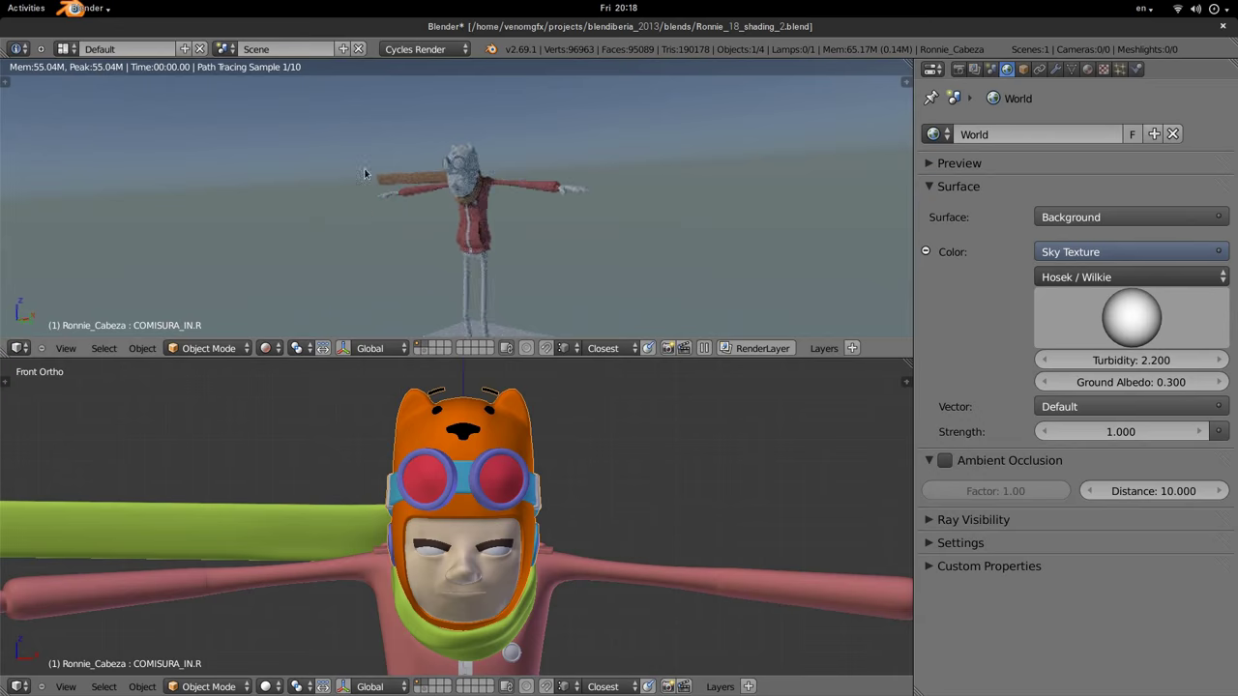
mouse_move(1132, 307)
mouse_down()
mouse_move(1125, 238)
mouse_move(1188, 195)
mouse_up()
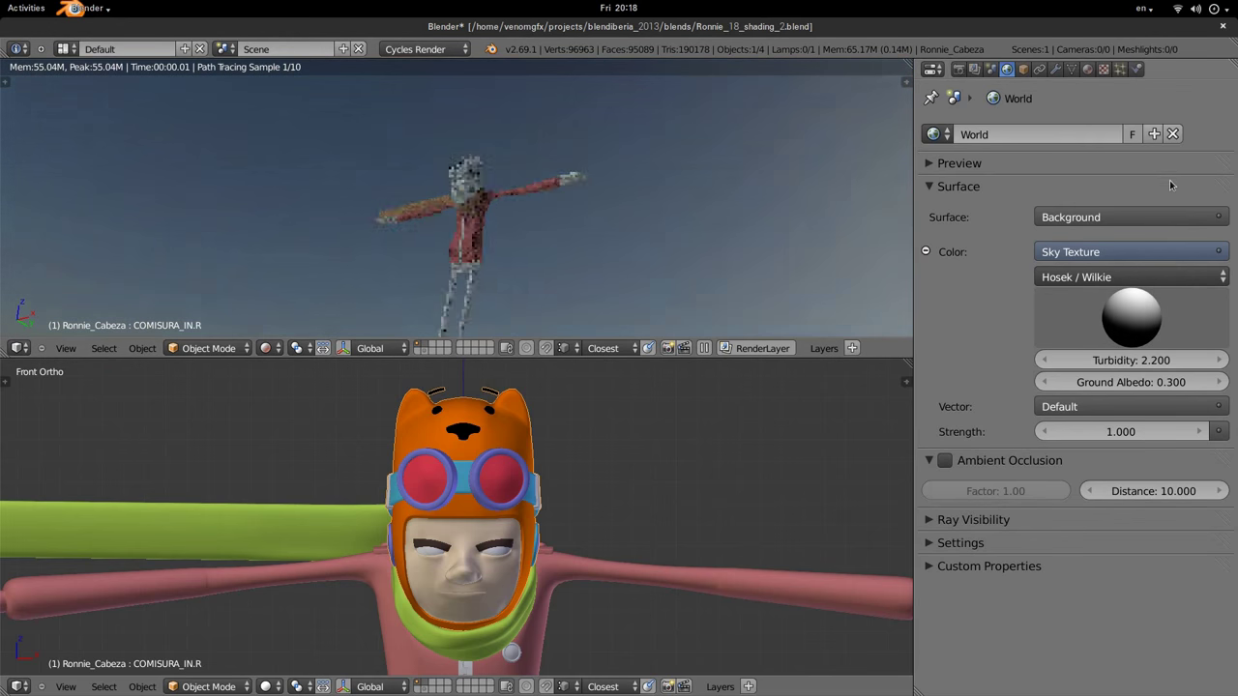
Raise the World strength to 2.000, then 3.000.
drag(1187, 196, 1164, 216)
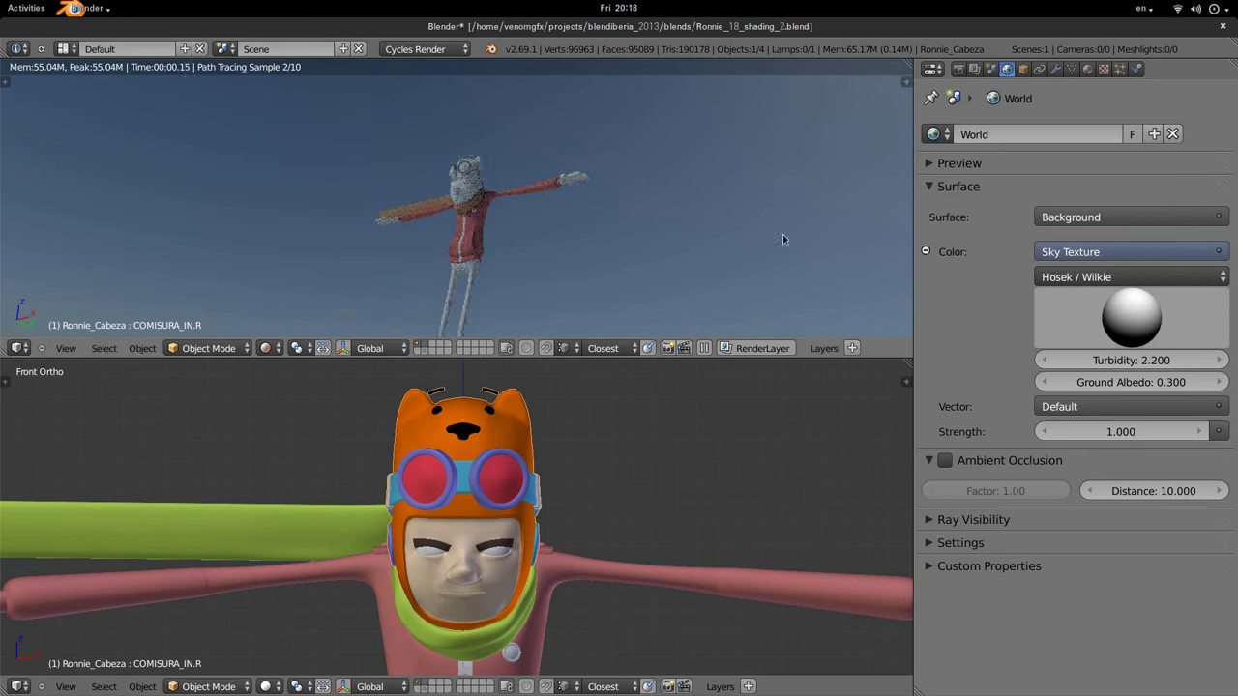
mouse_move(782, 234)
middle_down()
mouse_move(675, 229)
mouse_move(734, 222)
mouse_move(578, 252)
mouse_move(543, 162)
mouse_move(550, 184)
middle_up()
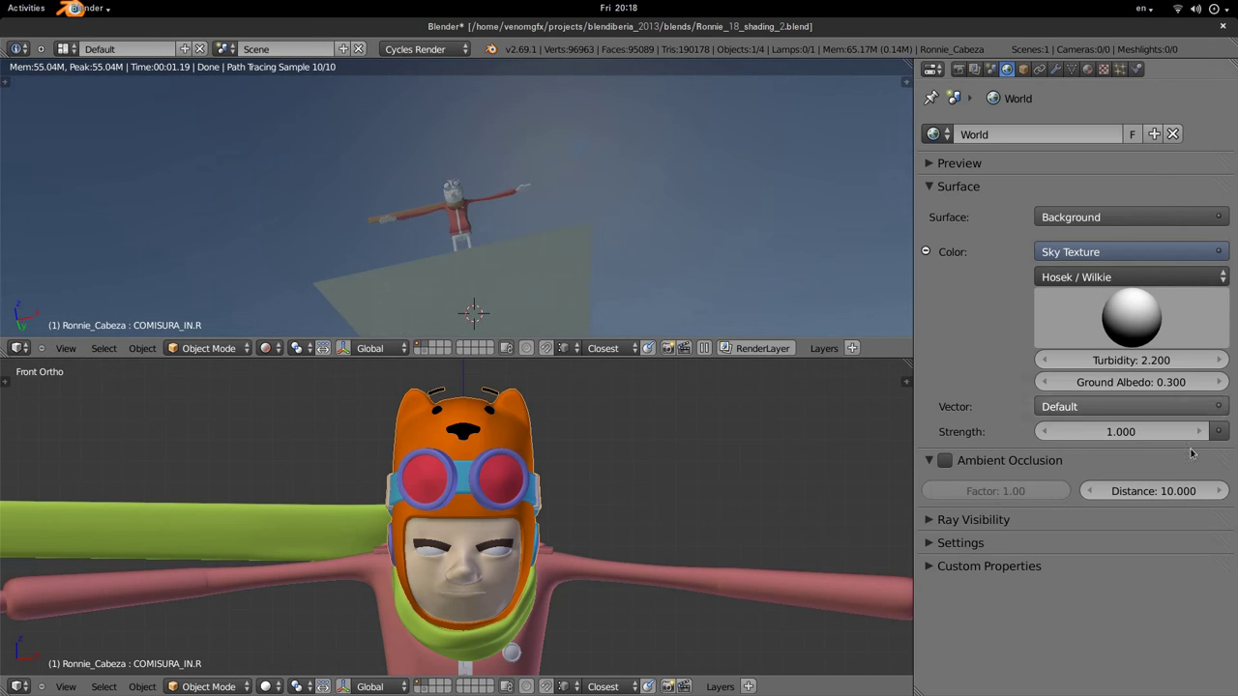
click(1122, 431)
text(2)
key(Return)
click(1120, 432)
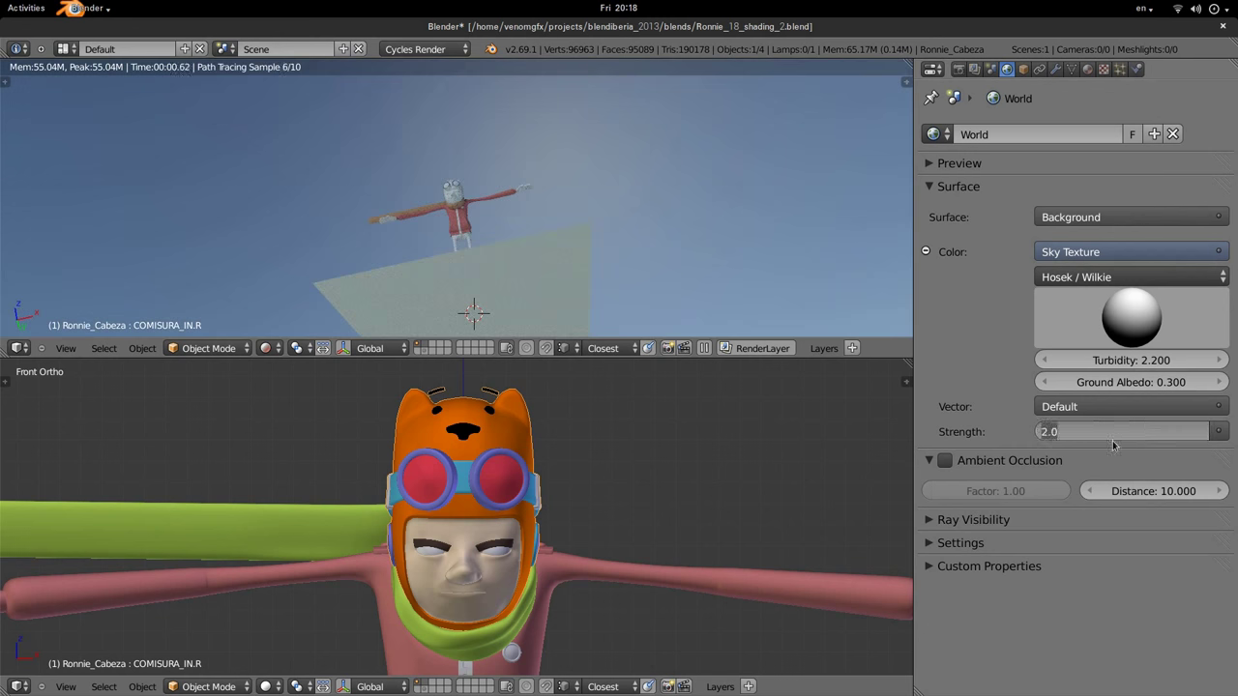
text(3)
key(Return)
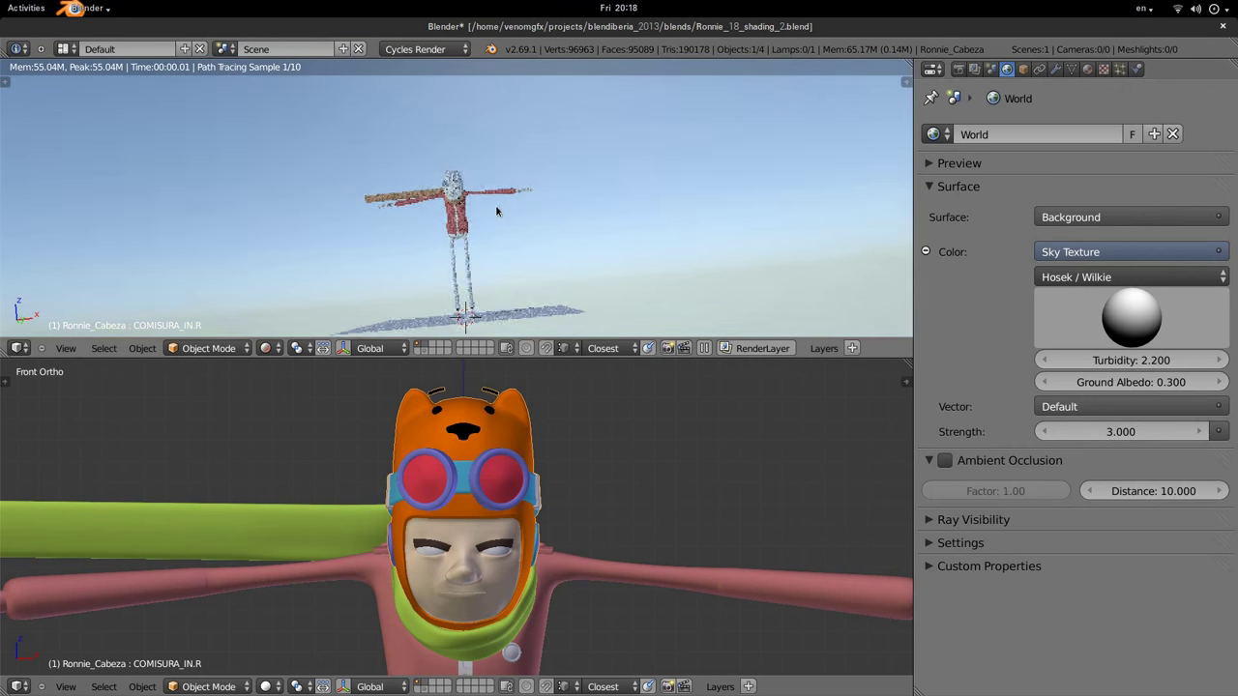
Drag the sky's sun low until the scene turns a warm orange sunset.
mouse_move(1135, 308)
mouse_down()
mouse_move(1072, 314)
mouse_move(1020, 273)
mouse_up()
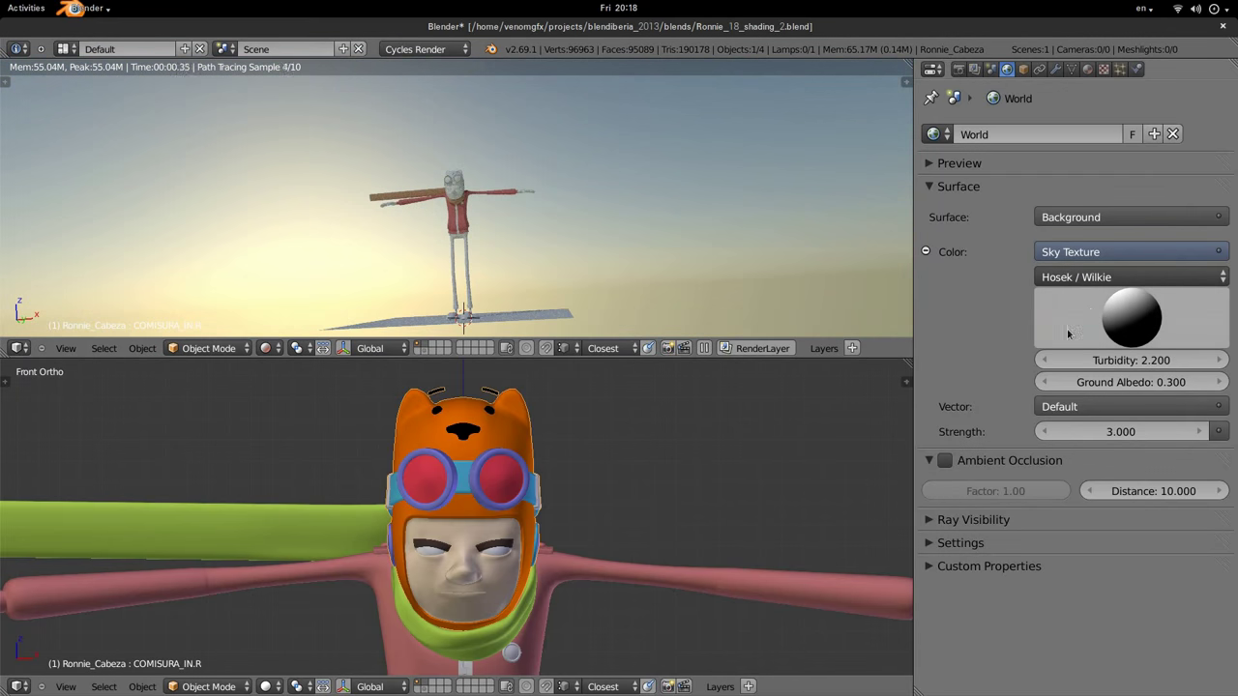
drag(1131, 305, 1142, 314)
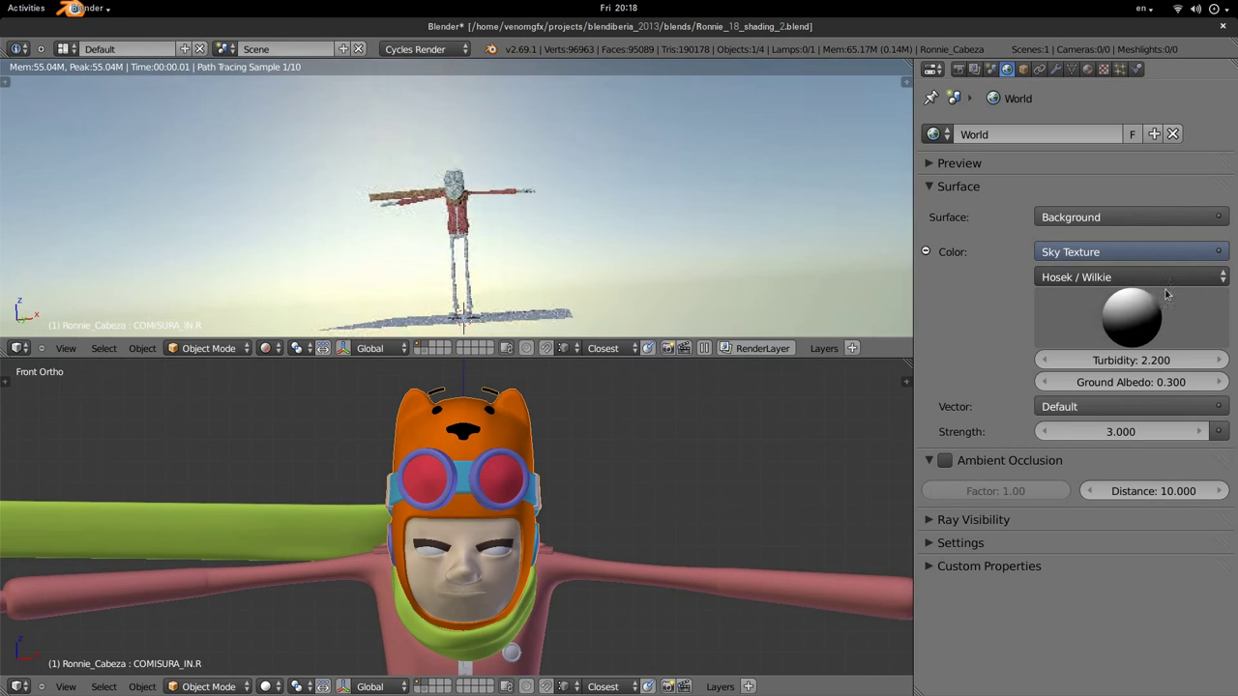
drag(1141, 315, 362, 223)
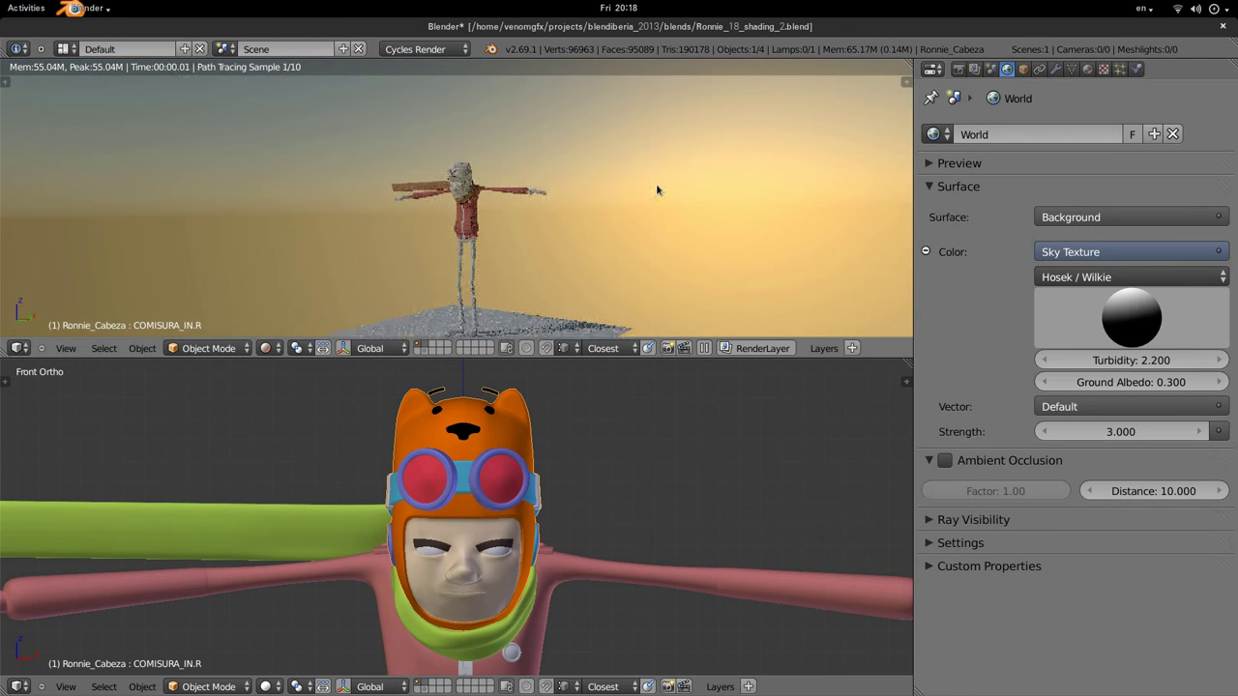
Set the World strength to 4.000 and bring back the head's material settings.
scroll(656, 186, up, 5)
scroll(431, 212, up, 3)
scroll(581, 174, down, 1)
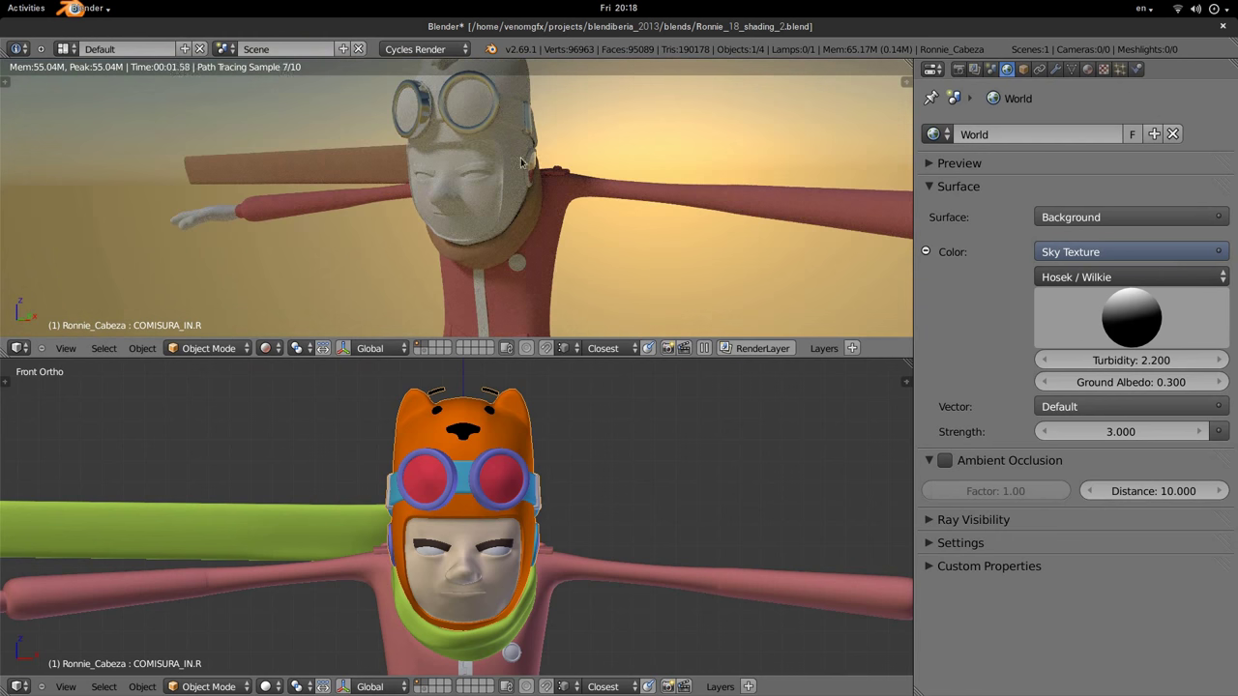
middle_drag(477, 154, 465, 214)
scroll(465, 215, up, 2)
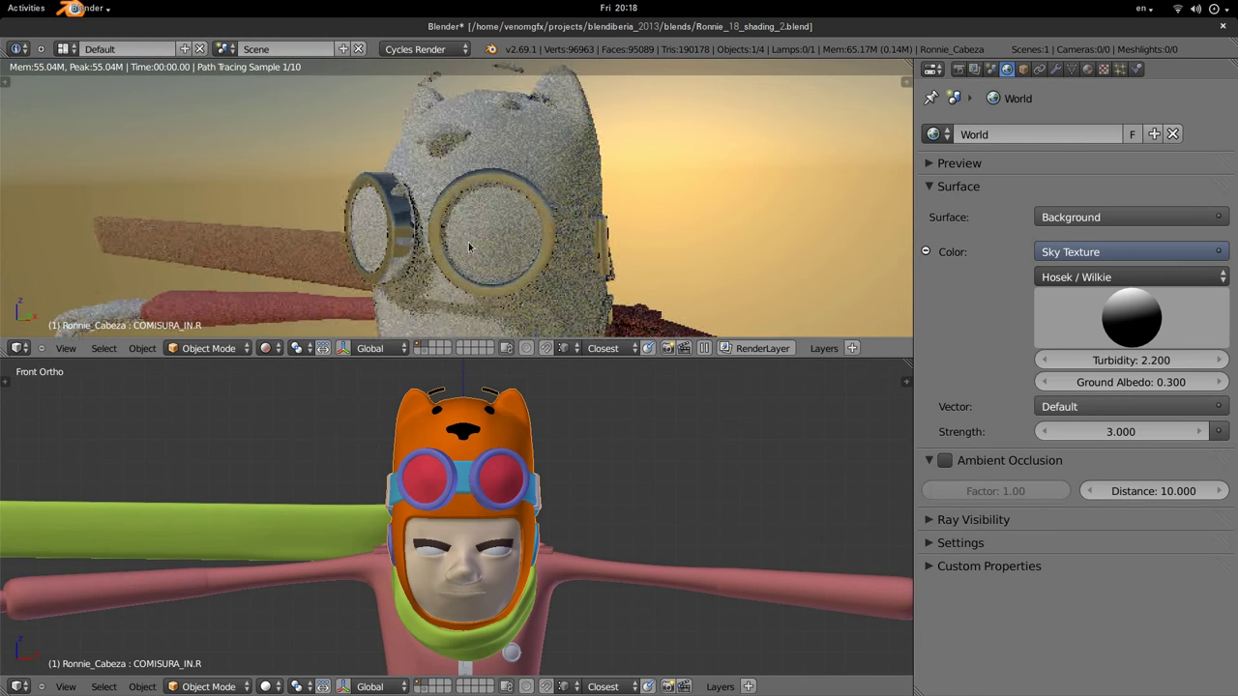
scroll(465, 215, up, 2)
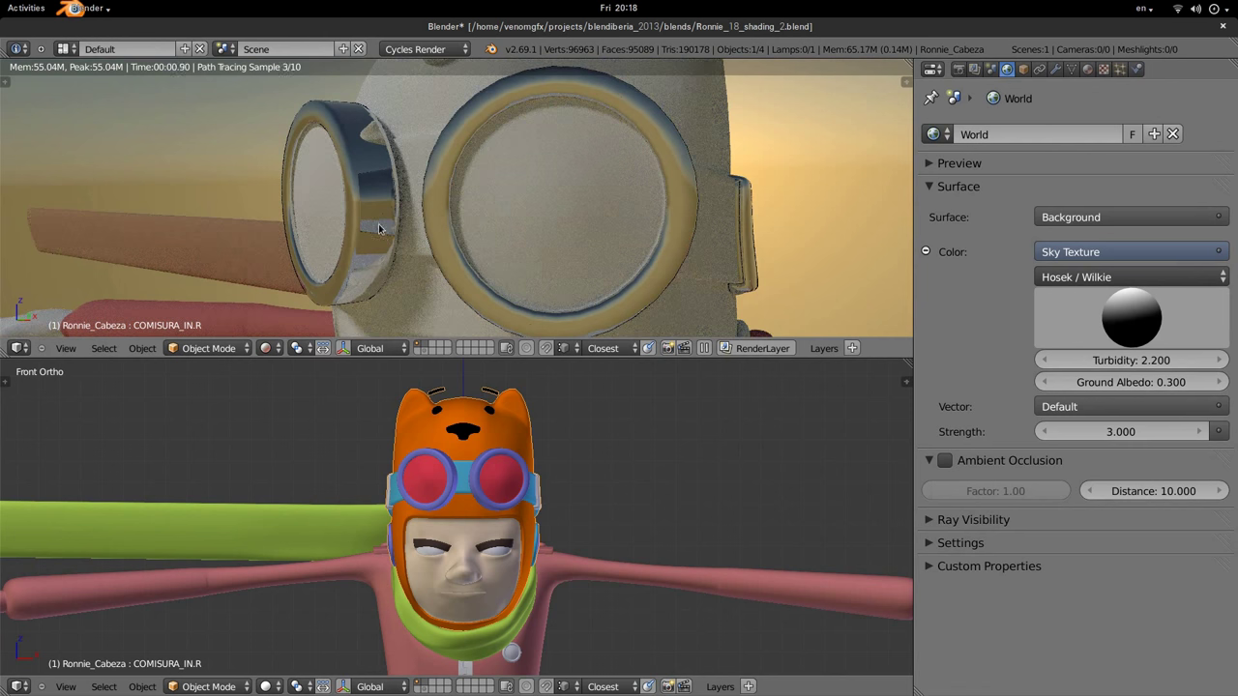
scroll(384, 232, down, 3)
middle_drag(384, 232, 682, 170)
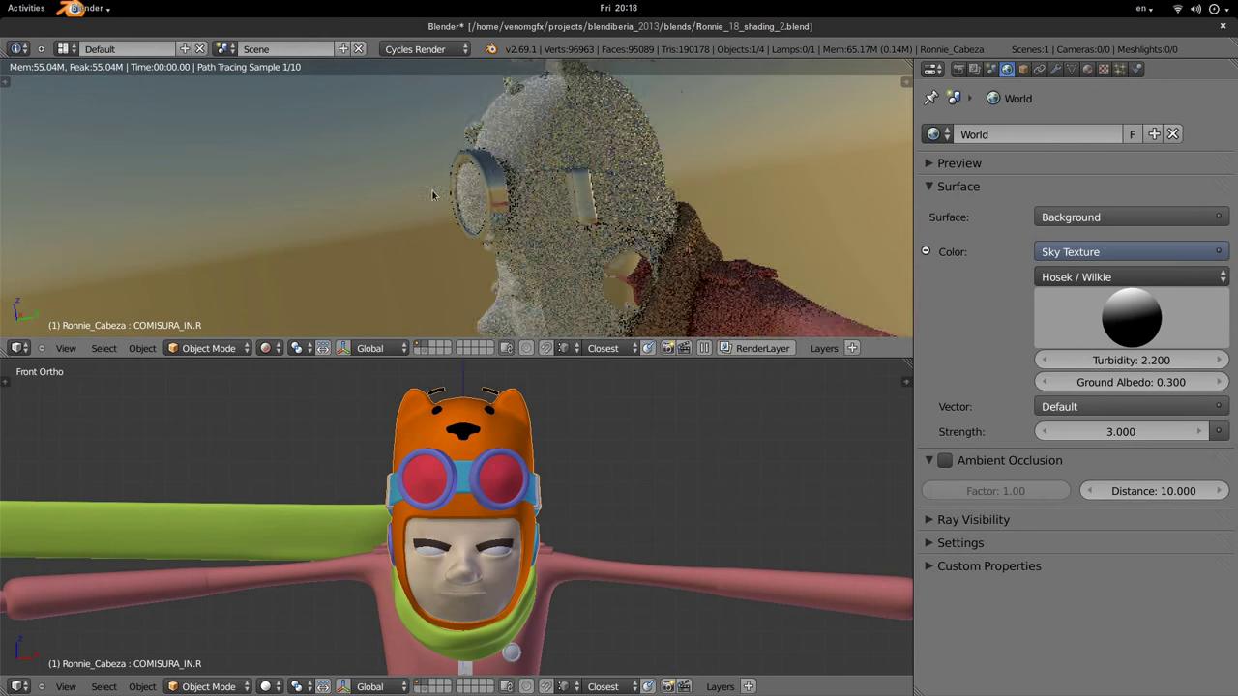
mouse_move(631, 201)
middle_down()
mouse_move(504, 148)
mouse_move(774, 193)
mouse_move(486, 222)
mouse_move(557, 213)
middle_up()
click(1120, 431)
text(4)
key(Return)
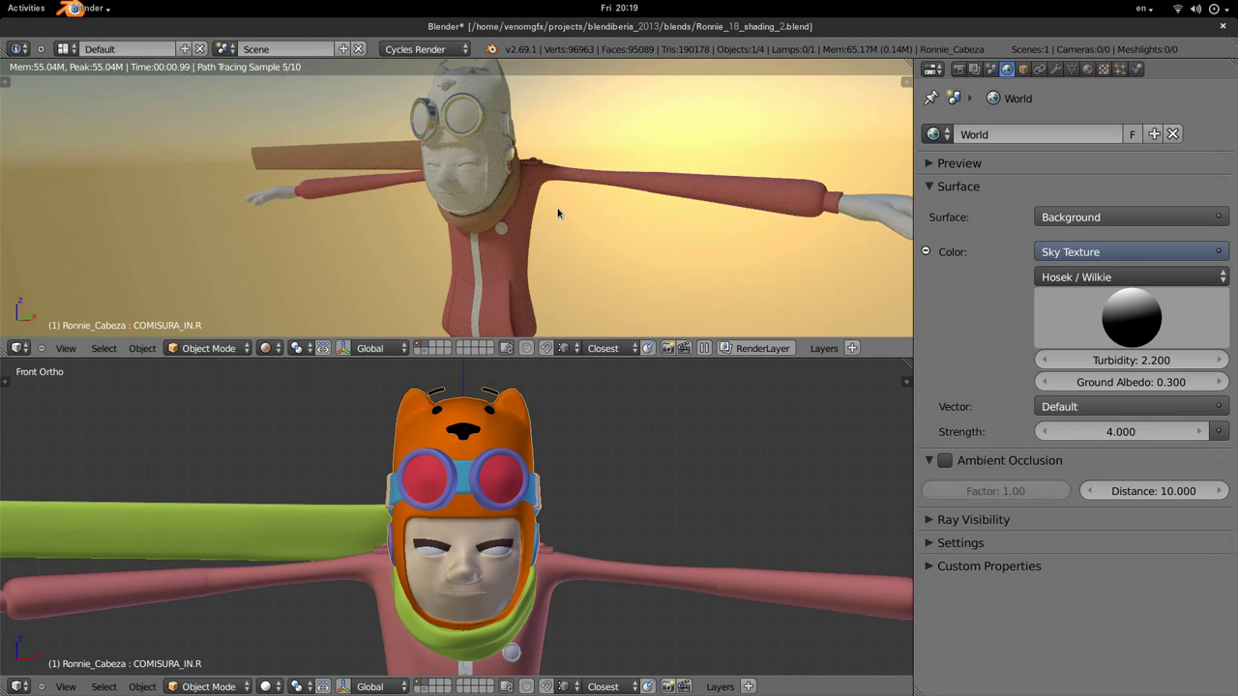
mouse_move(541, 181)
middle_down()
mouse_move(482, 207)
mouse_move(486, 234)
mouse_move(461, 230)
middle_up()
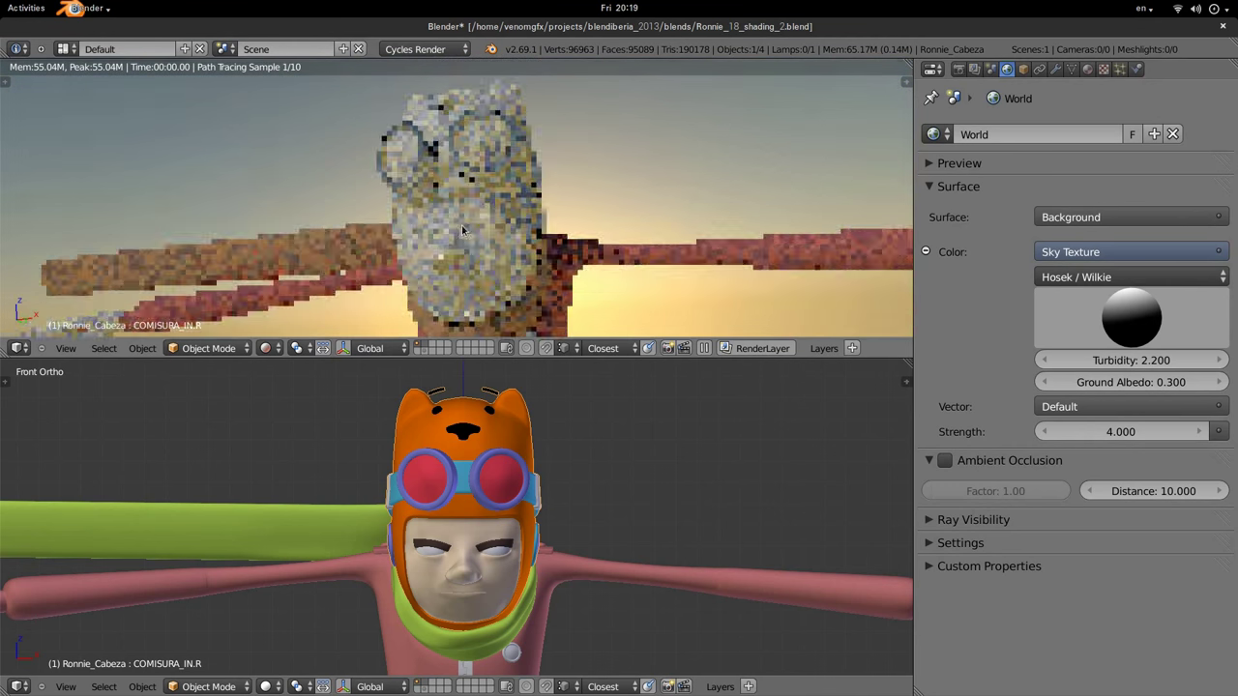
click(1087, 71)
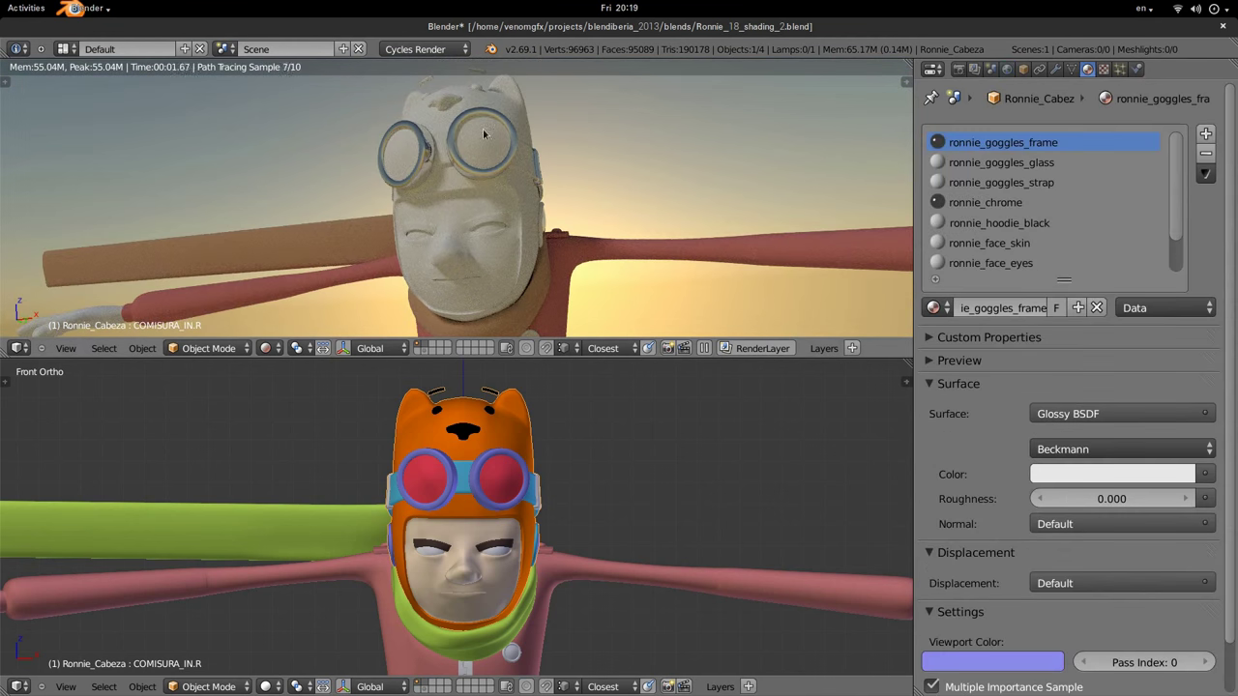
scroll(557, 140, up, 3)
middle_drag(556, 140, 542, 145)
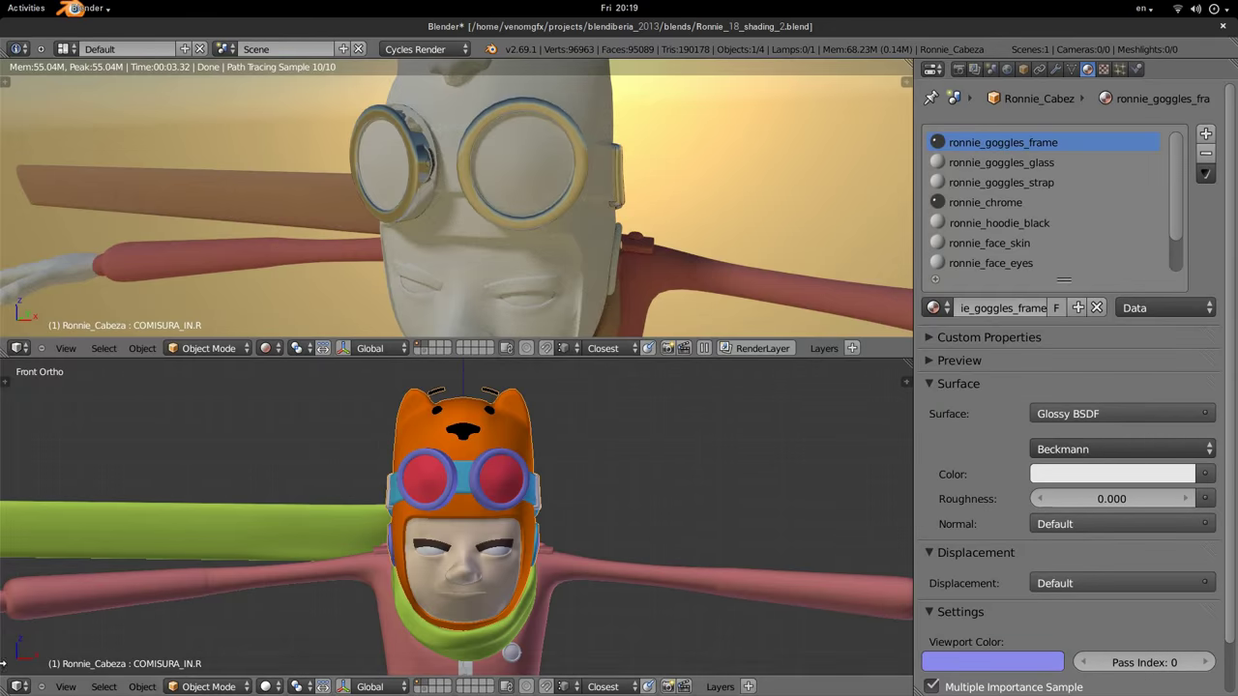
key(ctrl+alt+Down)
Zoom into the hat and goggles on Ronnie.jpg, zoom back out, and return to Blender.
scroll(298, 222, up, 2)
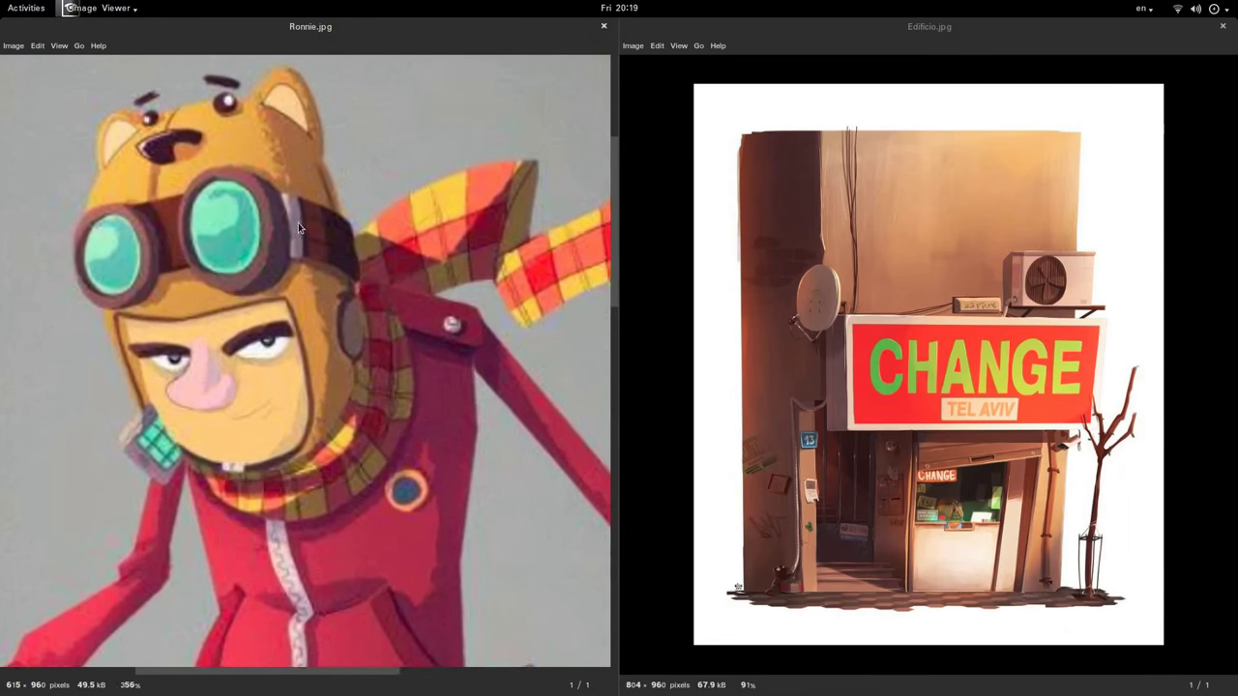
scroll(226, 206, up, 2)
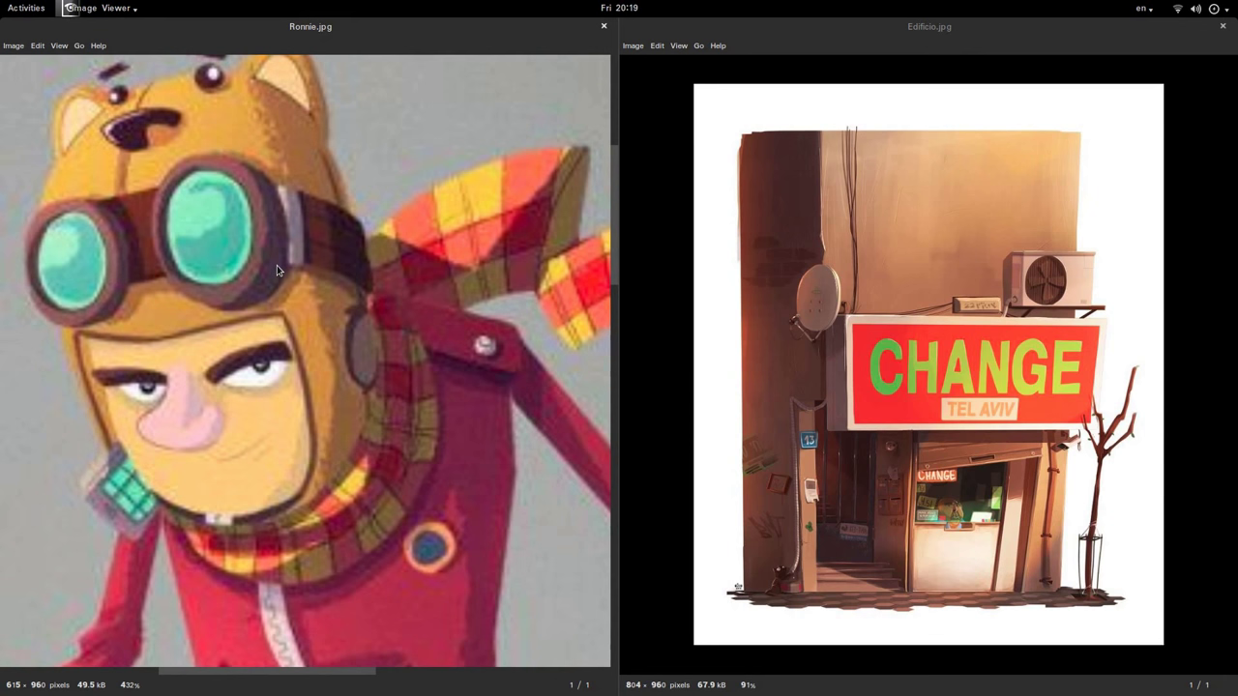
scroll(276, 265, down, 1)
scroll(374, 361, down, 2)
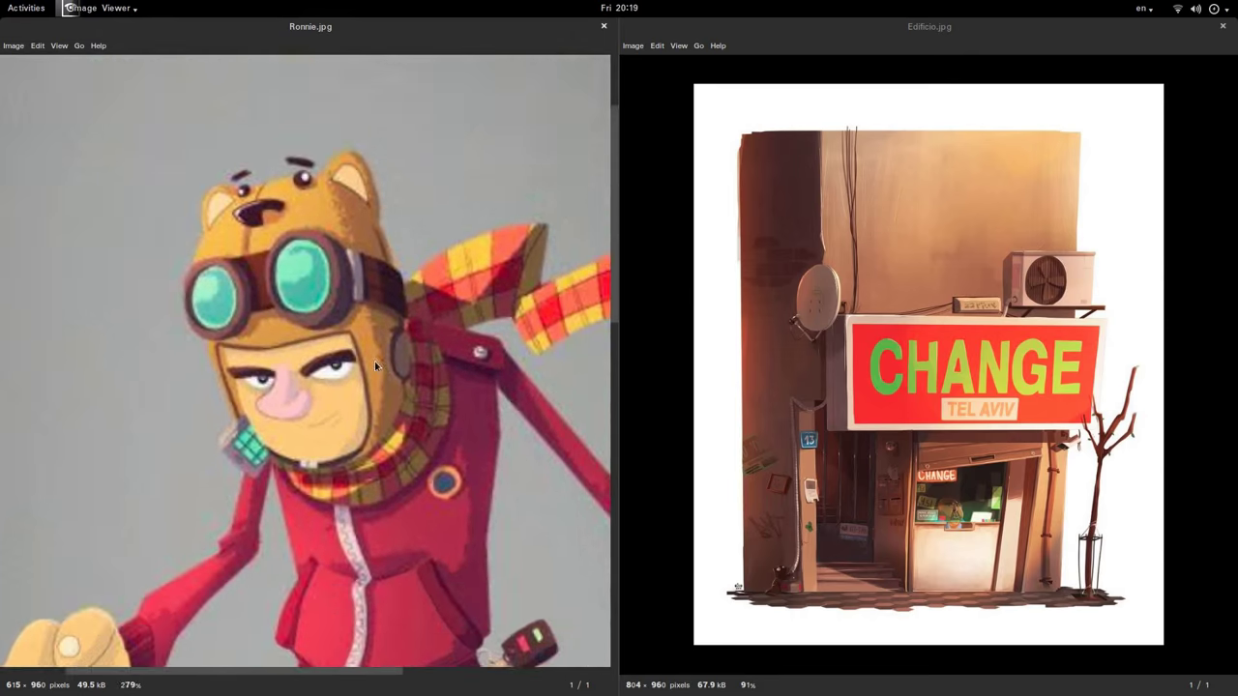
scroll(375, 361, down, 2)
key(ctrl+alt+Up)
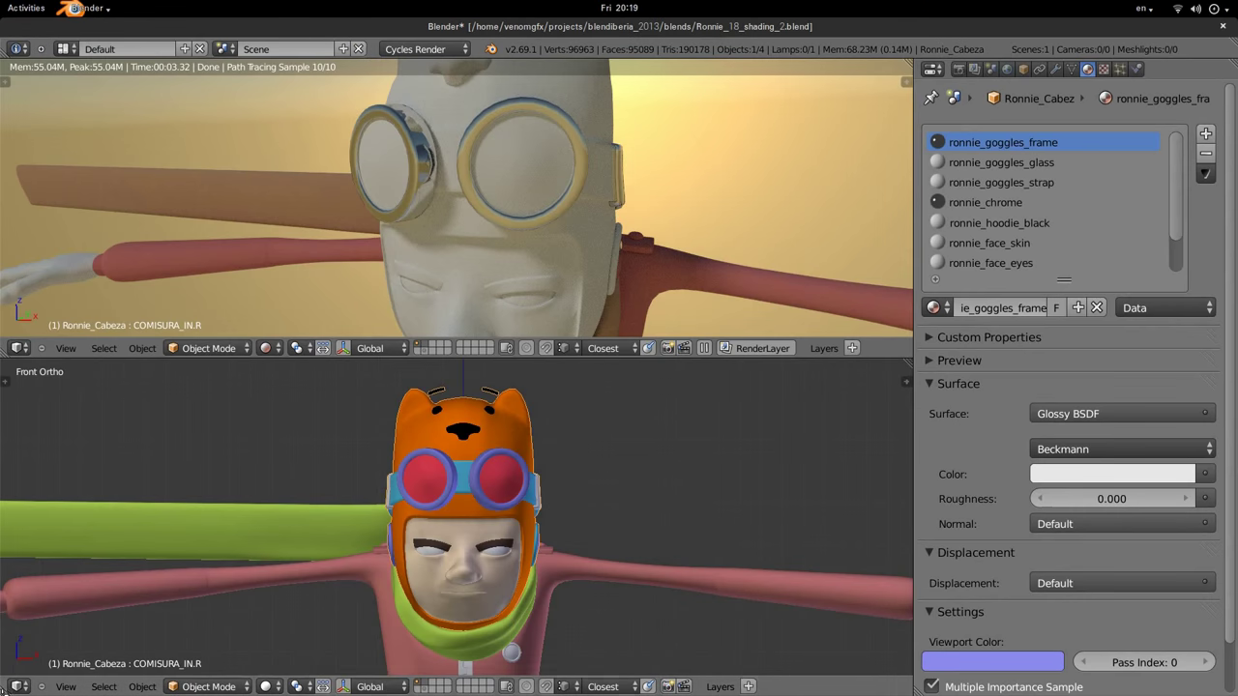
Split the bottom 3D view and turn the left area into an image editor showing Ronnie.jpg.
mouse_move(3, 691)
mouse_down()
mouse_move(443, 659)
mouse_move(425, 659)
mouse_up()
click(18, 687)
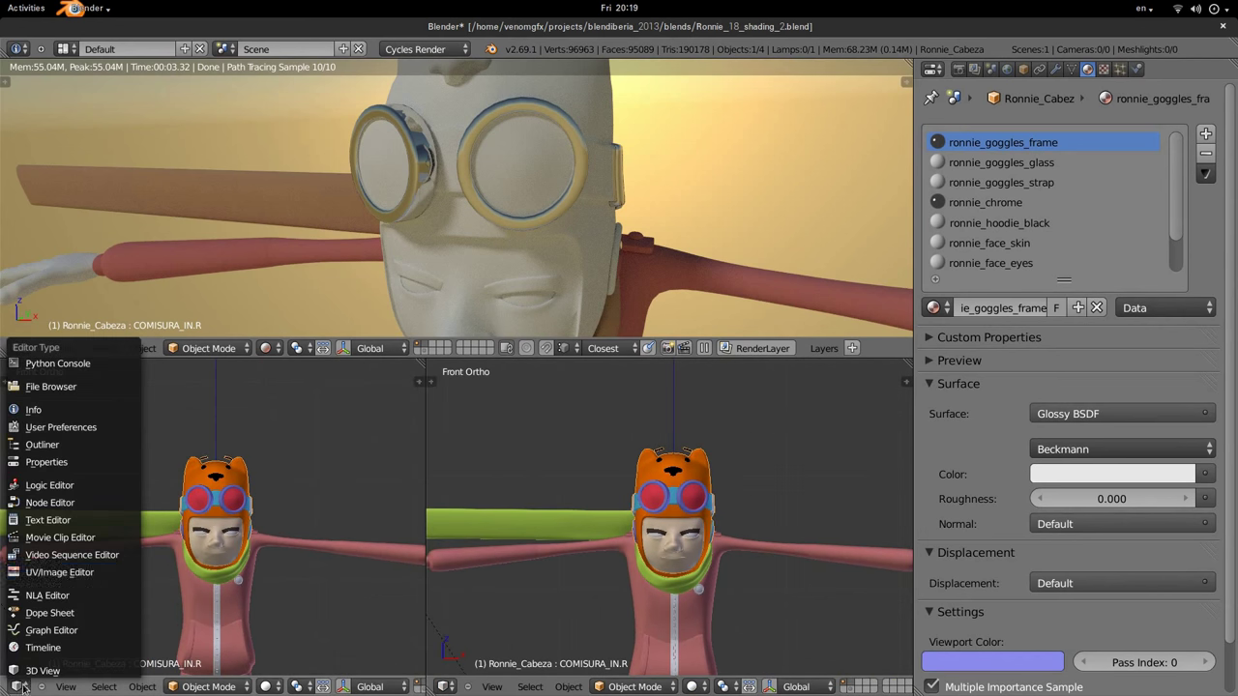
click(81, 577)
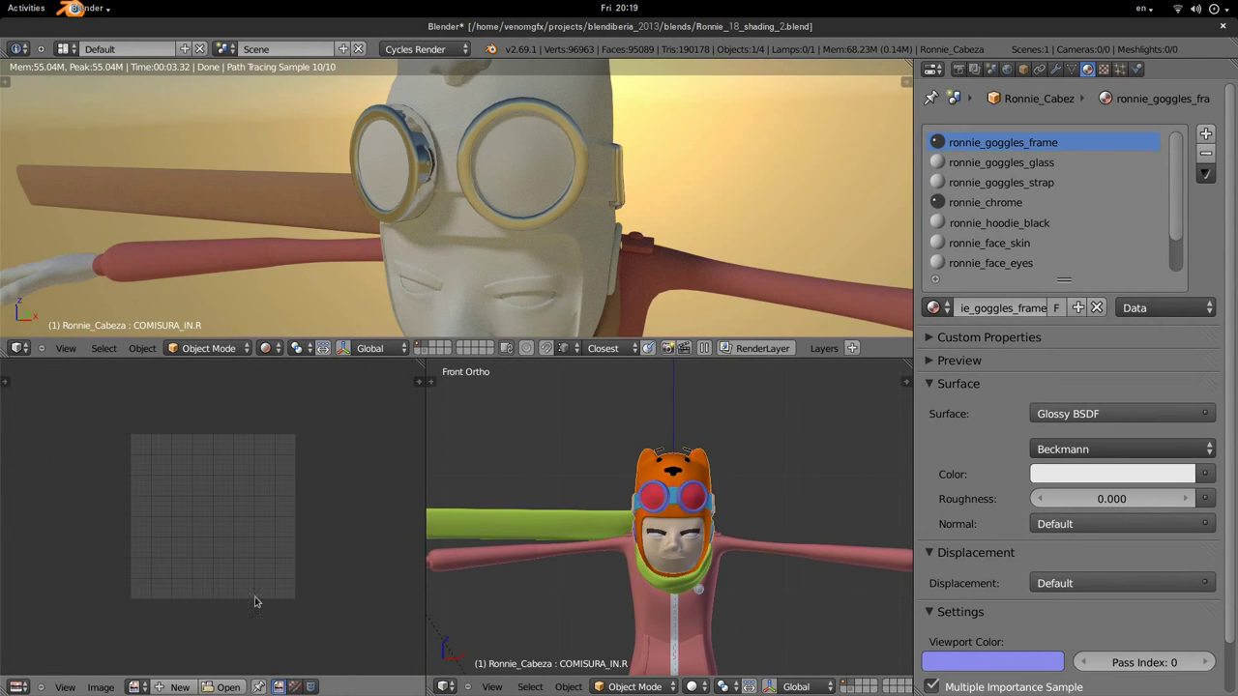
click(18, 687)
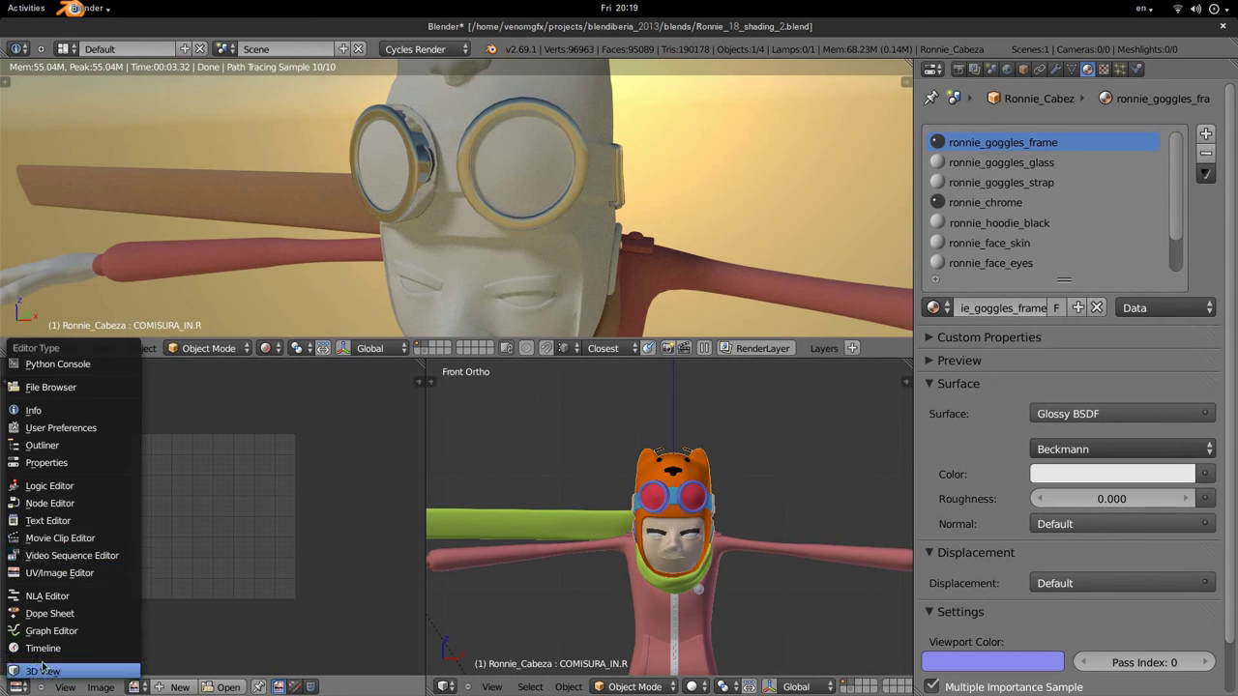
click(83, 572)
click(140, 684)
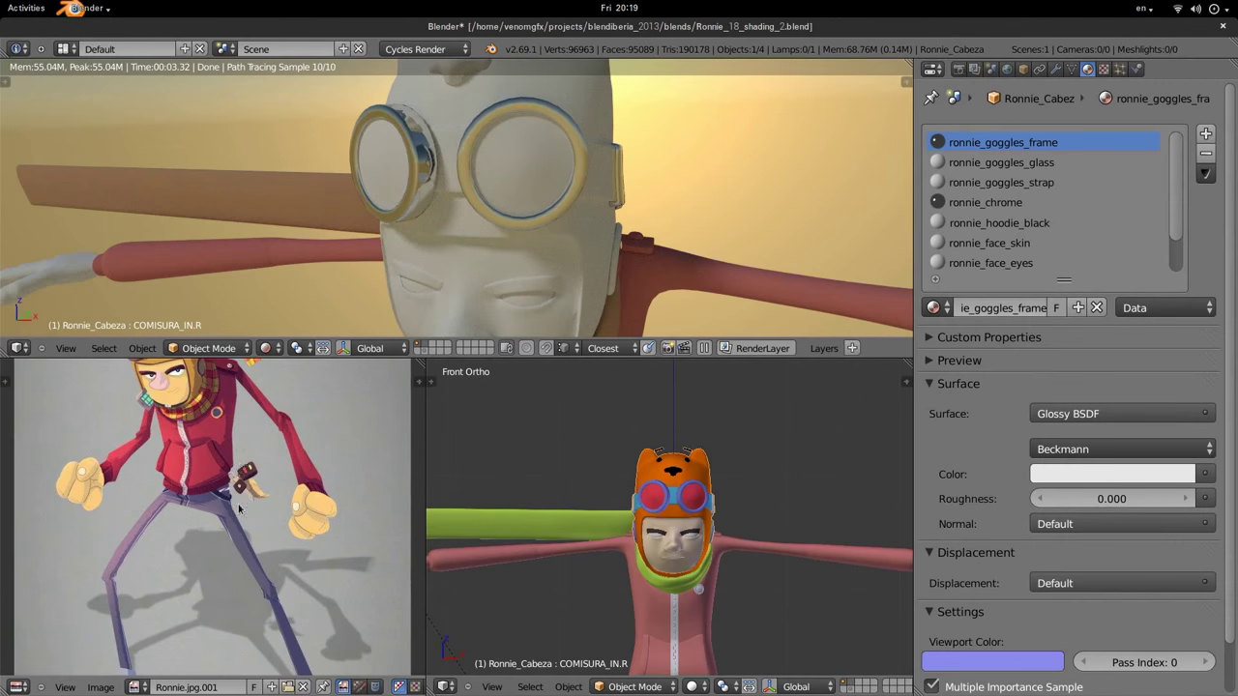
Frame the reference on the hat and goggles and narrow its area beside the front view.
scroll(313, 428, up, 1)
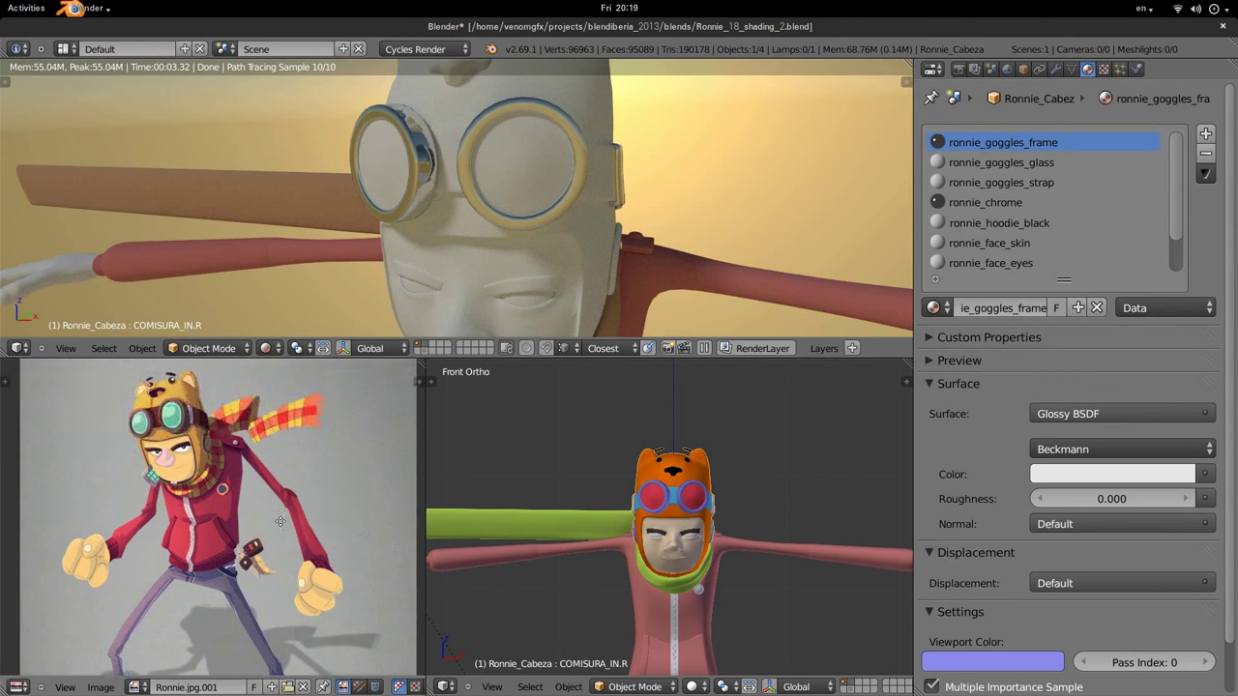
scroll(312, 427, up, 3)
scroll(312, 427, up, 2)
scroll(258, 482, down, 2)
middle_drag(258, 483, 290, 542)
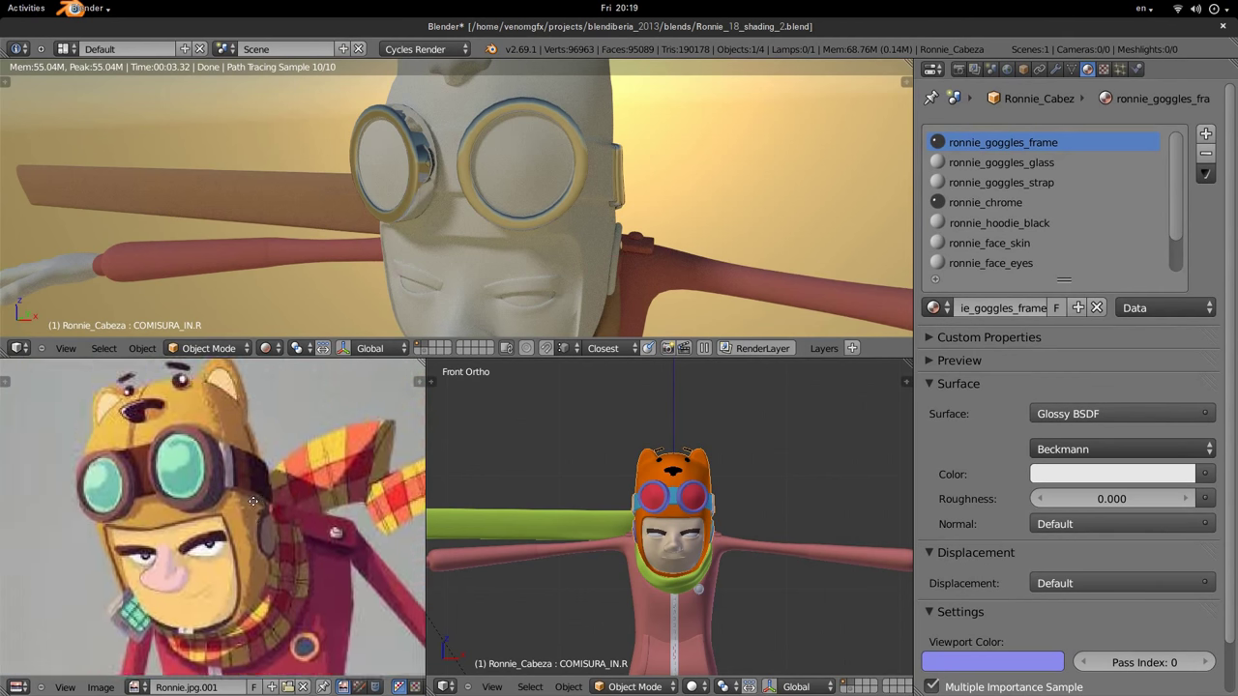
scroll(301, 505, up, 2)
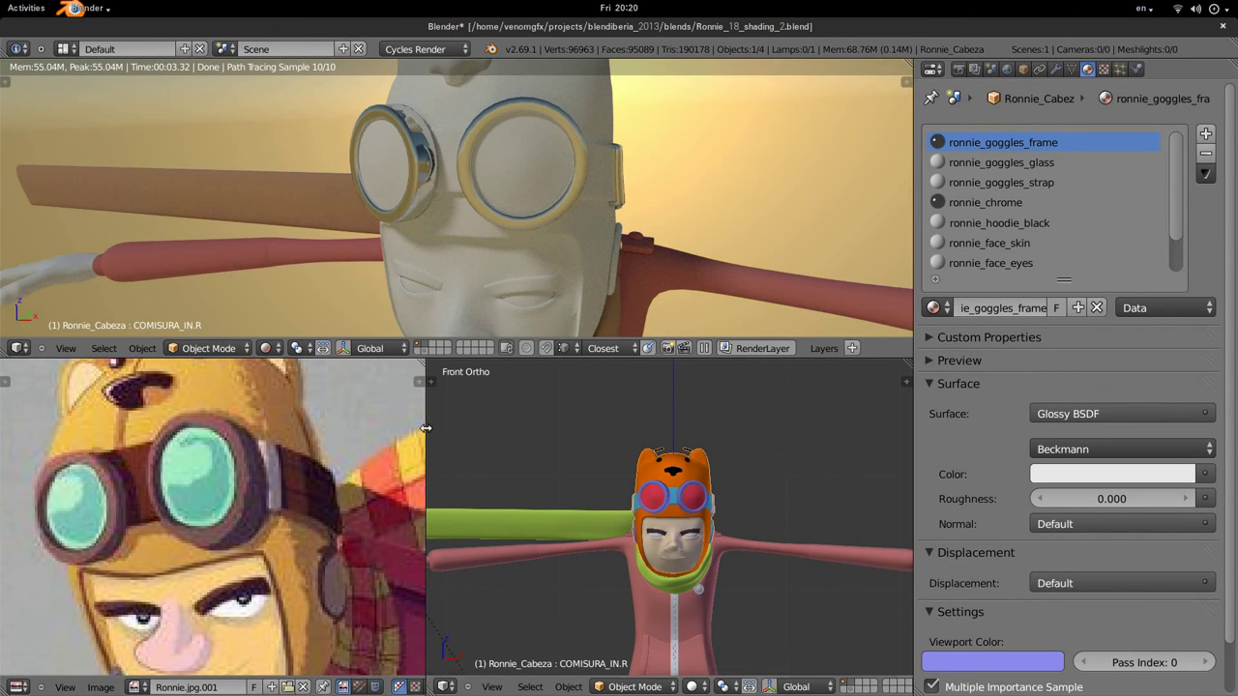
drag(425, 426, 336, 421)
middle_drag(290, 426, 324, 474)
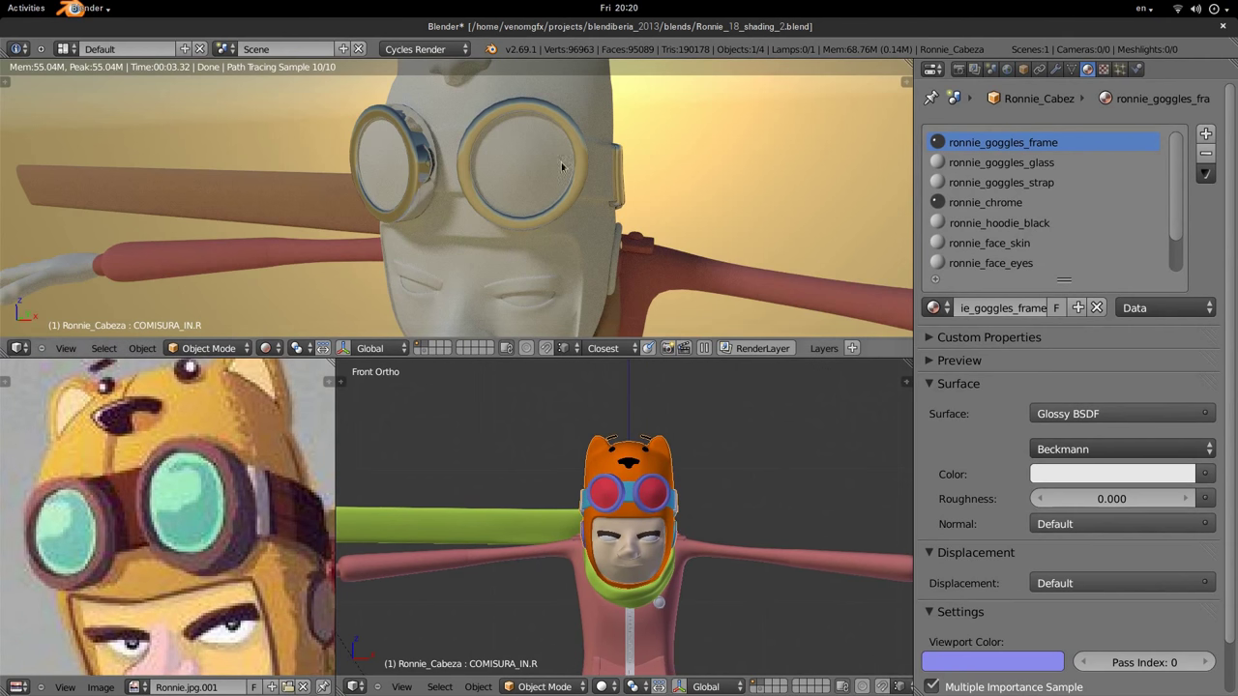
Set the goggles frame glossy colour to dark brown (R 0.171, G 0.123, B 0.123).
click(1112, 474)
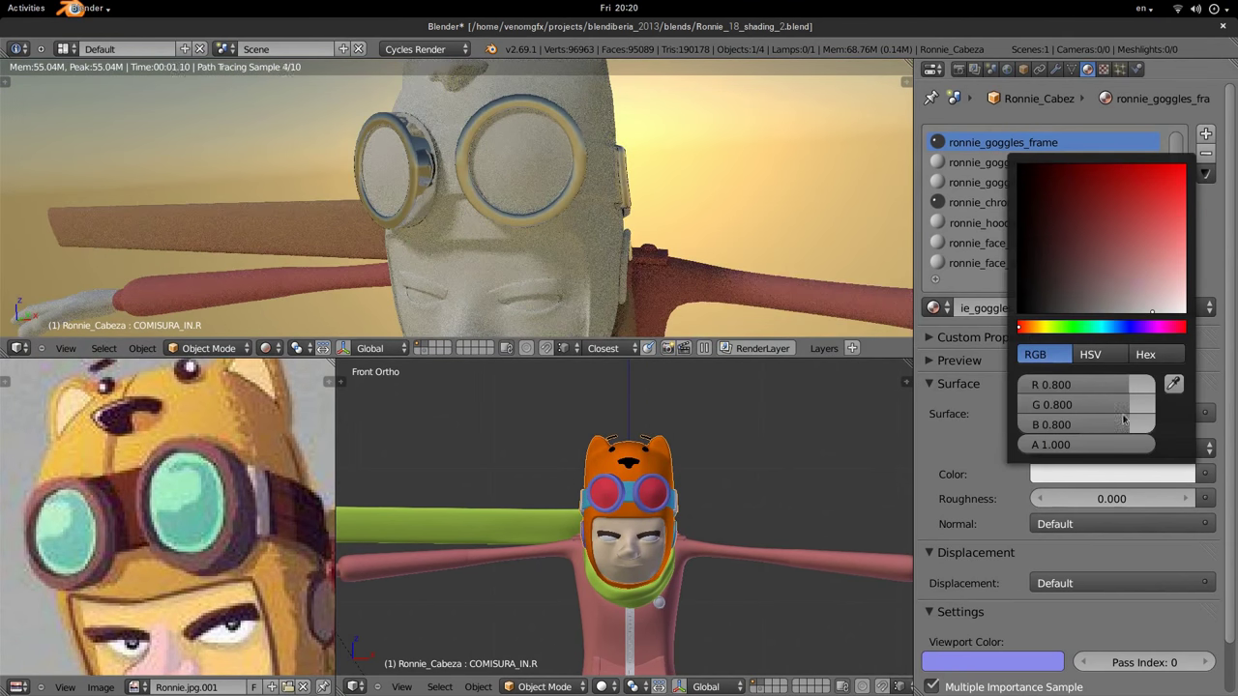
drag(1073, 242, 1037, 233)
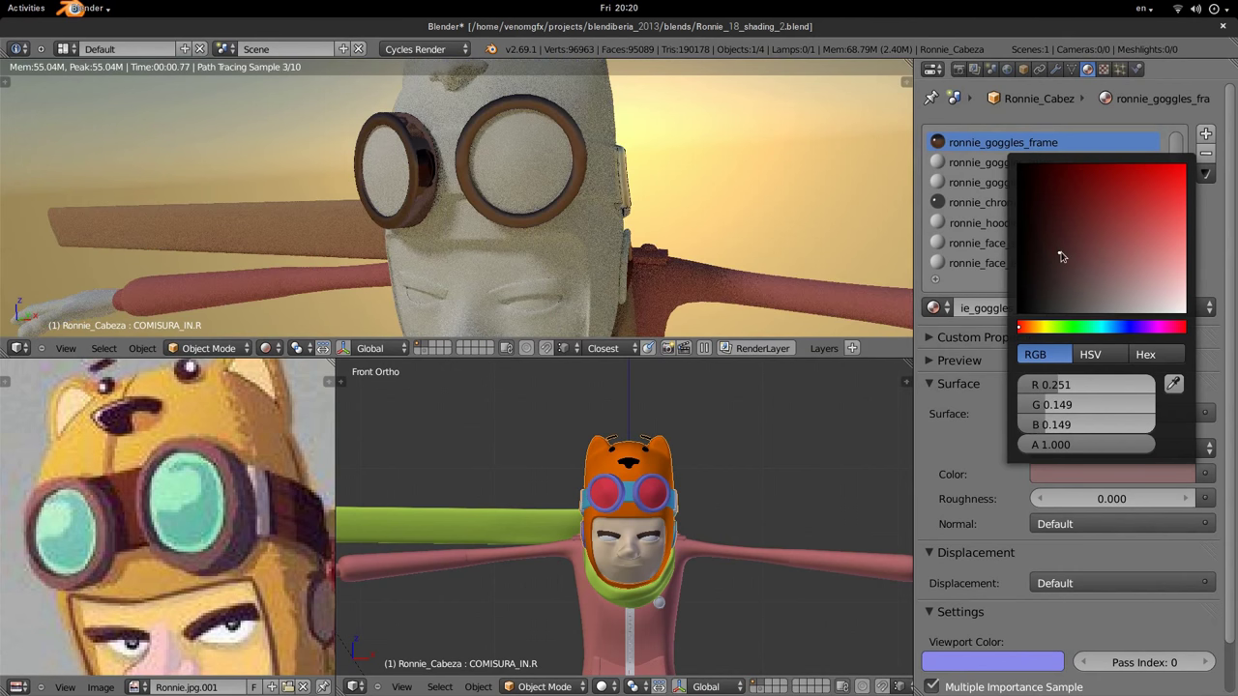
click(1084, 474)
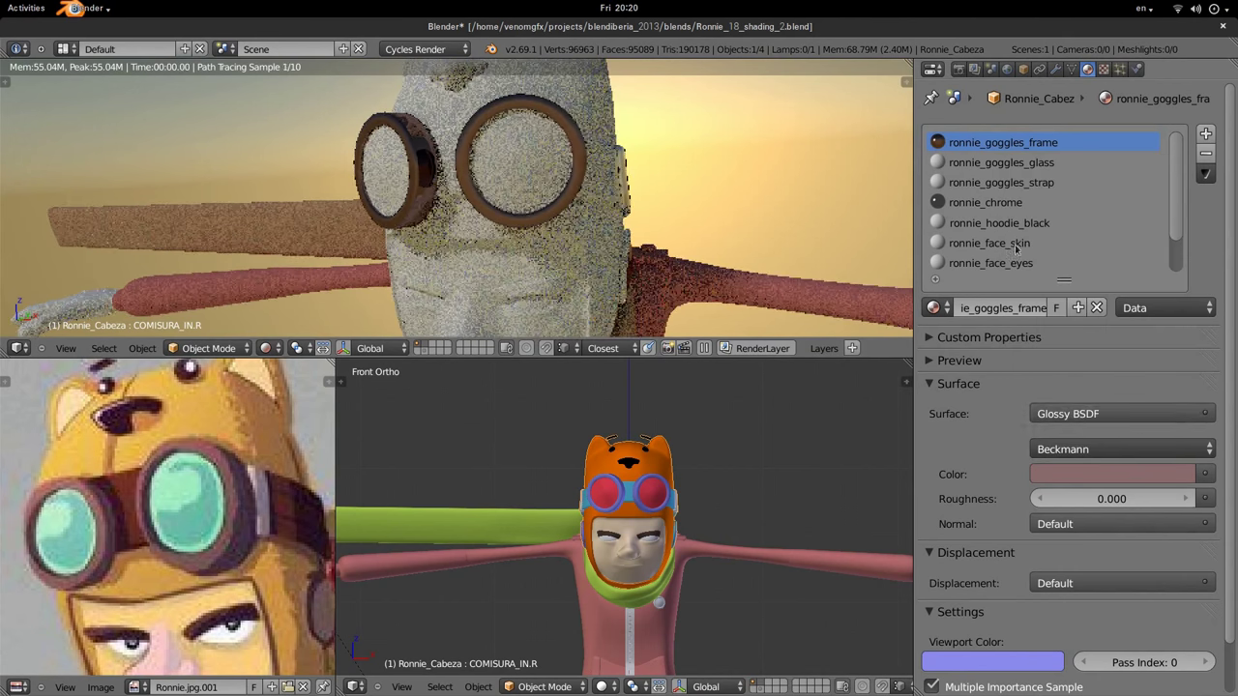
click(1084, 475)
mouse_move(1032, 258)
mouse_down()
mouse_move(1072, 271)
mouse_move(1105, 262)
mouse_move(1066, 257)
mouse_move(1043, 222)
mouse_move(1059, 256)
mouse_move(1040, 269)
mouse_move(1049, 275)
mouse_up()
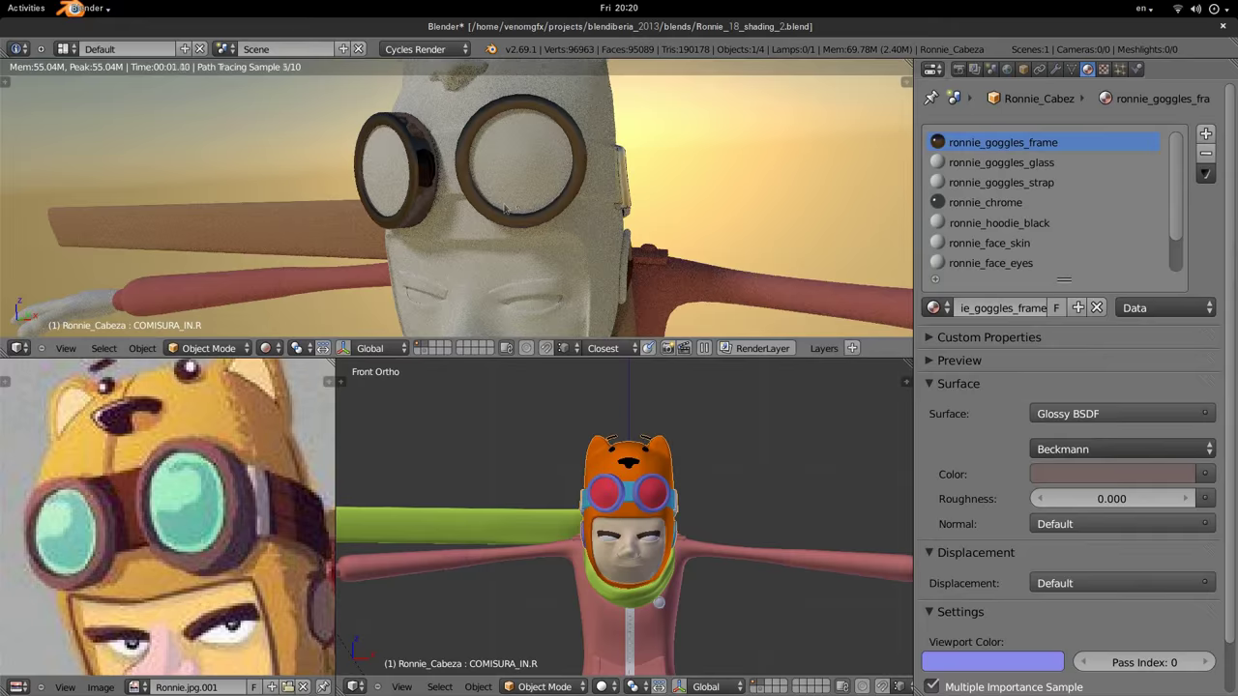
scroll(504, 206, up, 3)
scroll(435, 218, up, 2)
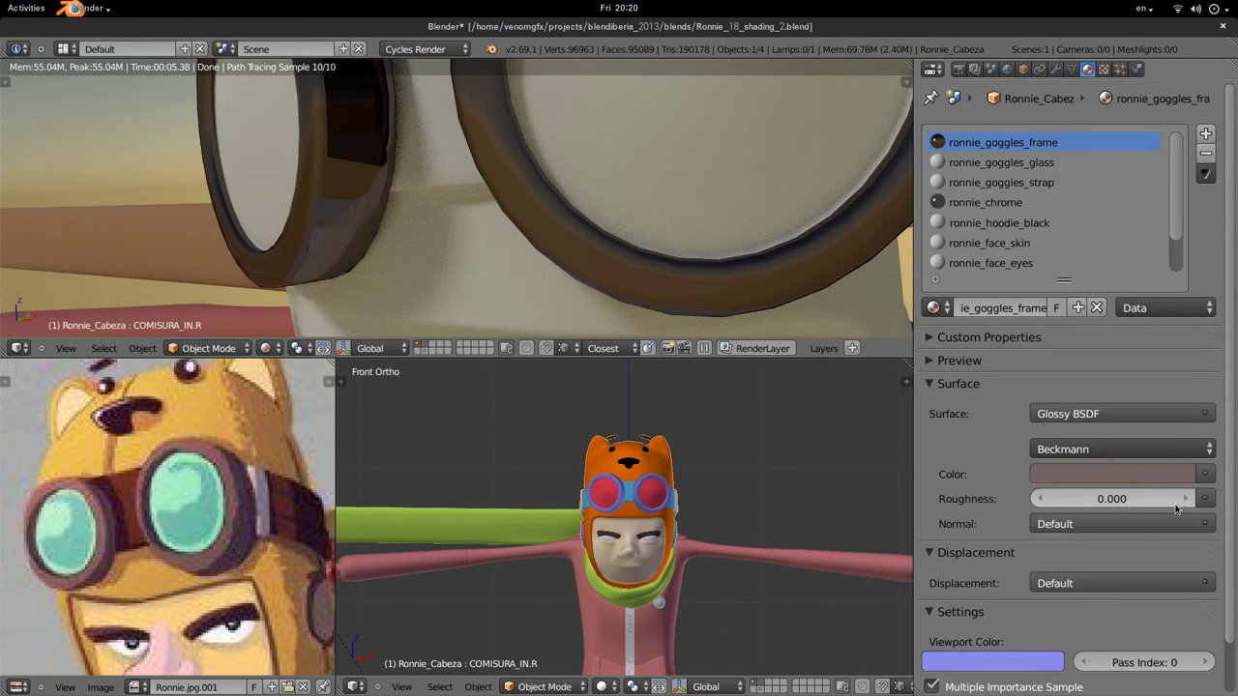
Set the goggles frame glossy Roughness to 0.100 and check the softer sheen in the render.
click(1177, 503)
click(1178, 503)
mouse_move(541, 183)
middle_down()
mouse_move(417, 159)
mouse_move(486, 158)
middle_up()
scroll(488, 171, down, 4)
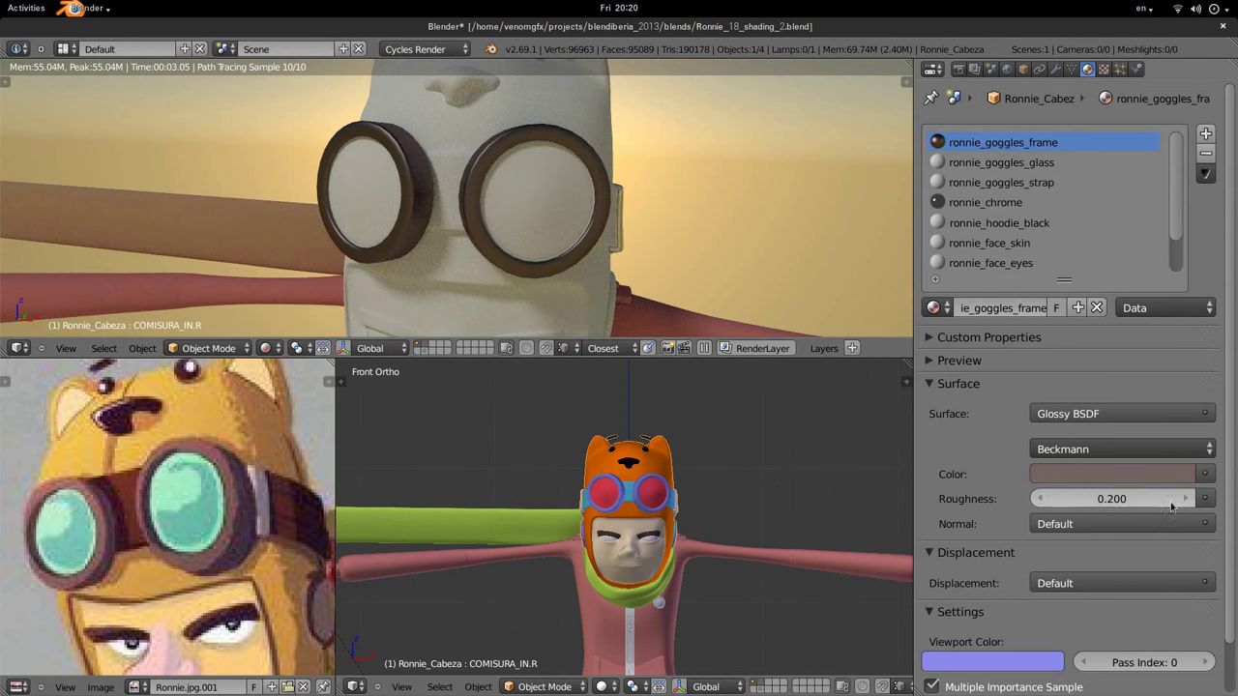
mouse_move(1050, 499)
mouse_down()
mouse_move(1059, 503)
mouse_move(1045, 499)
mouse_up()
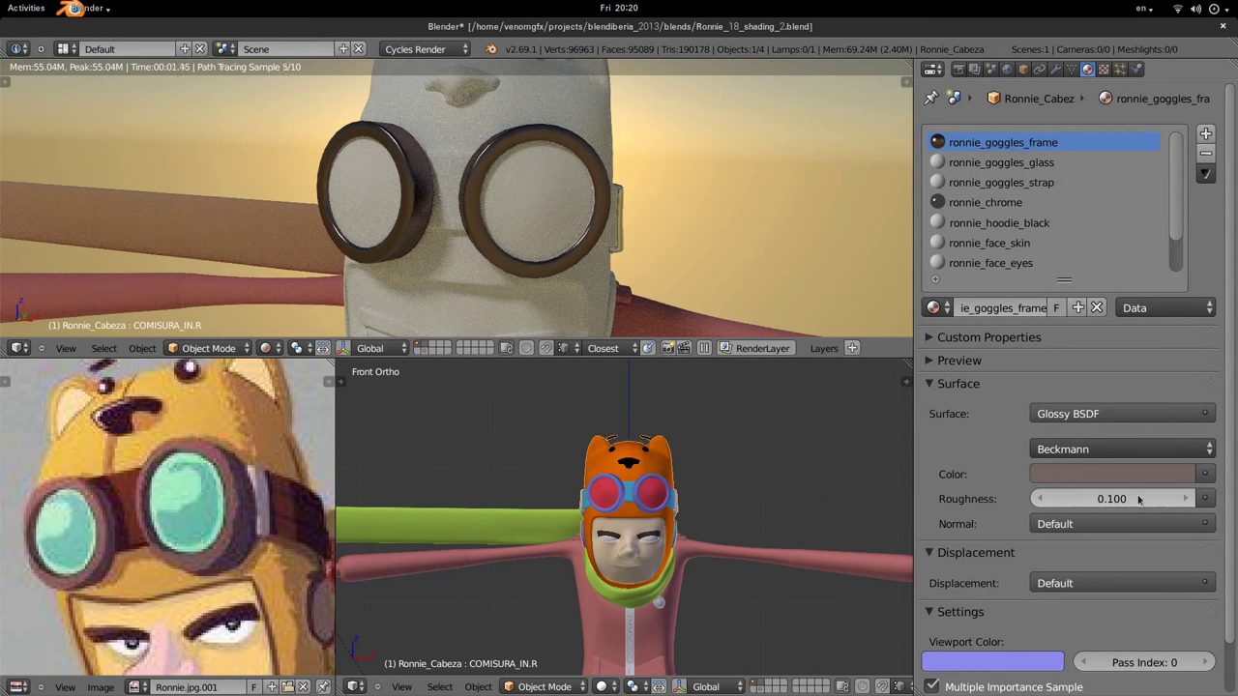
middle_drag(465, 222, 606, 329)
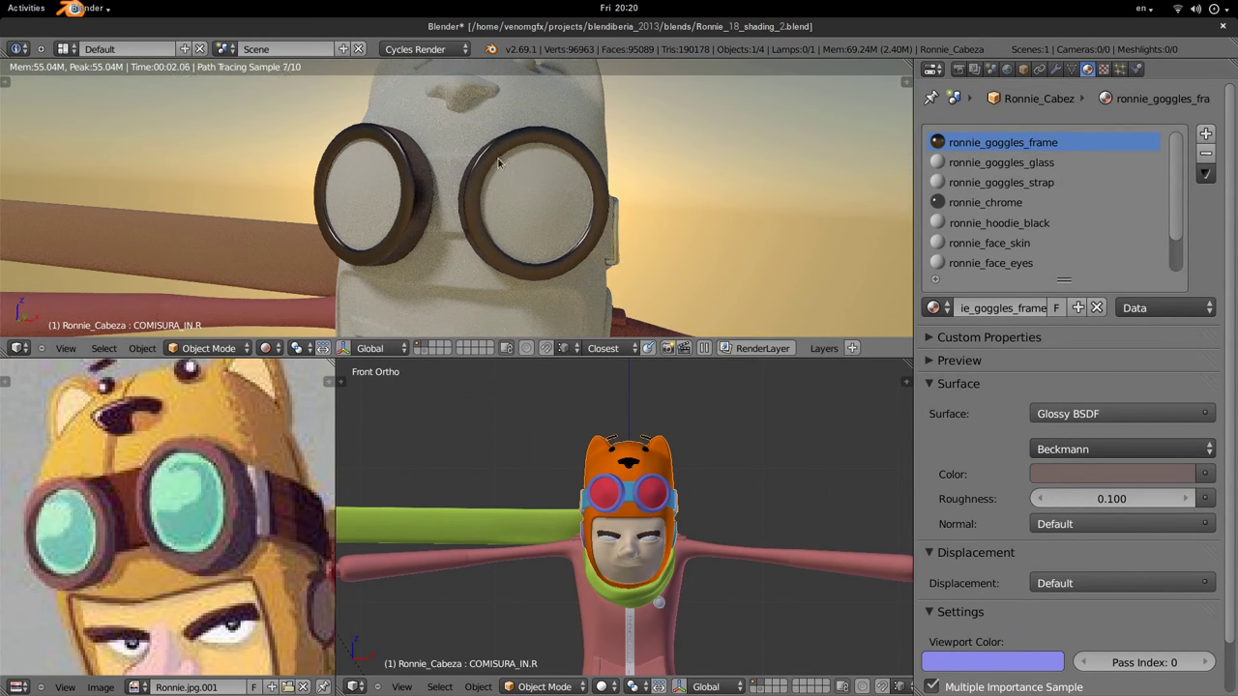
scroll(483, 218, up, 3)
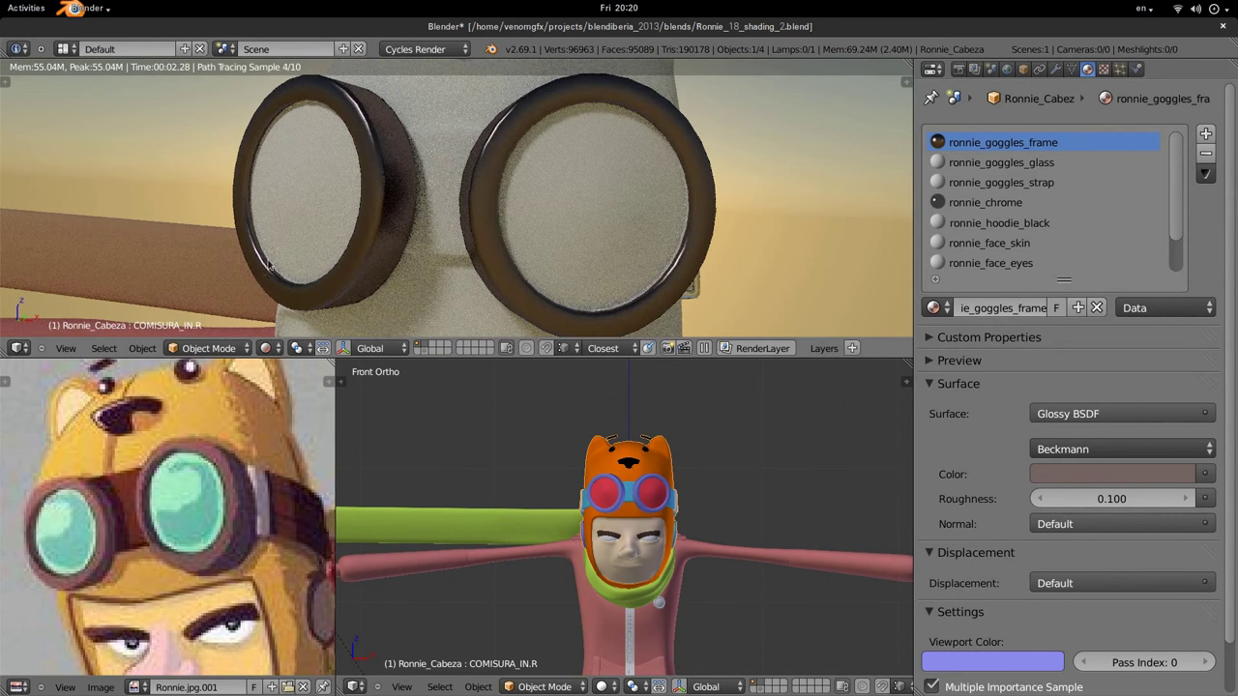
scroll(326, 248, down, 2)
scroll(406, 249, down, 2)
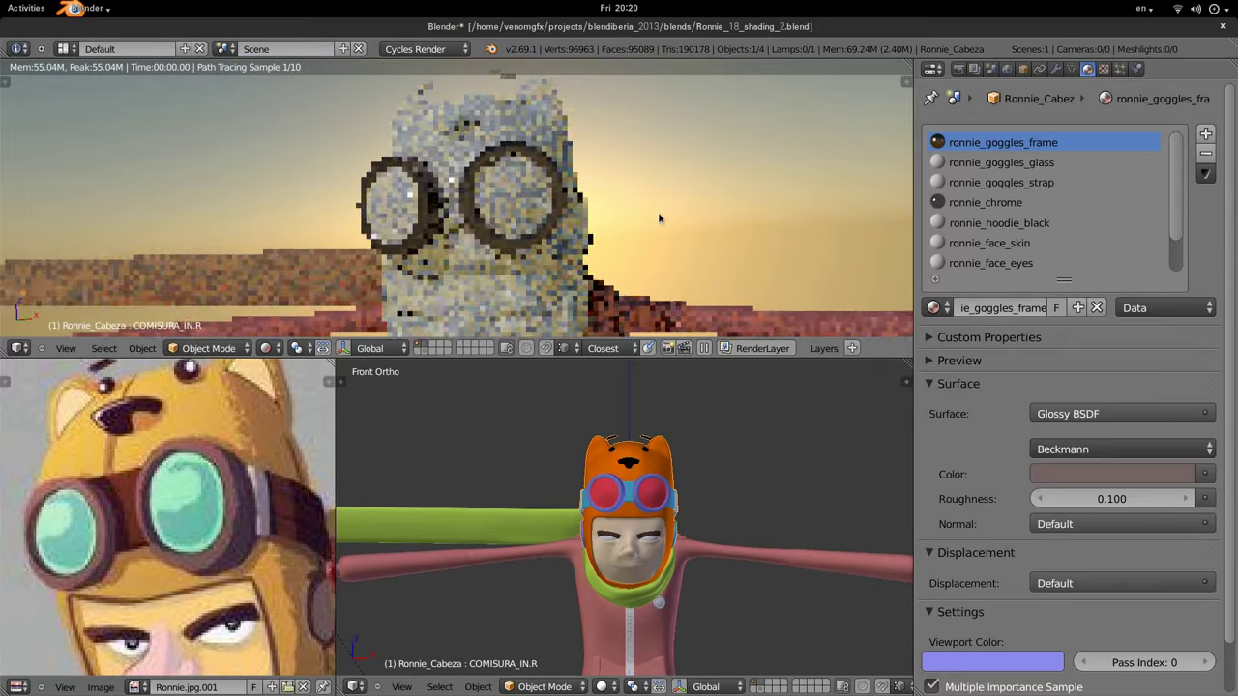
Orbit, zoom and pan the render to inspect the goggles from several angles.
mouse_move(495, 250)
middle_down()
mouse_move(465, 205)
mouse_move(590, 253)
mouse_move(631, 211)
mouse_move(469, 217)
middle_up()
scroll(591, 254, up, 2)
scroll(468, 217, down, 3)
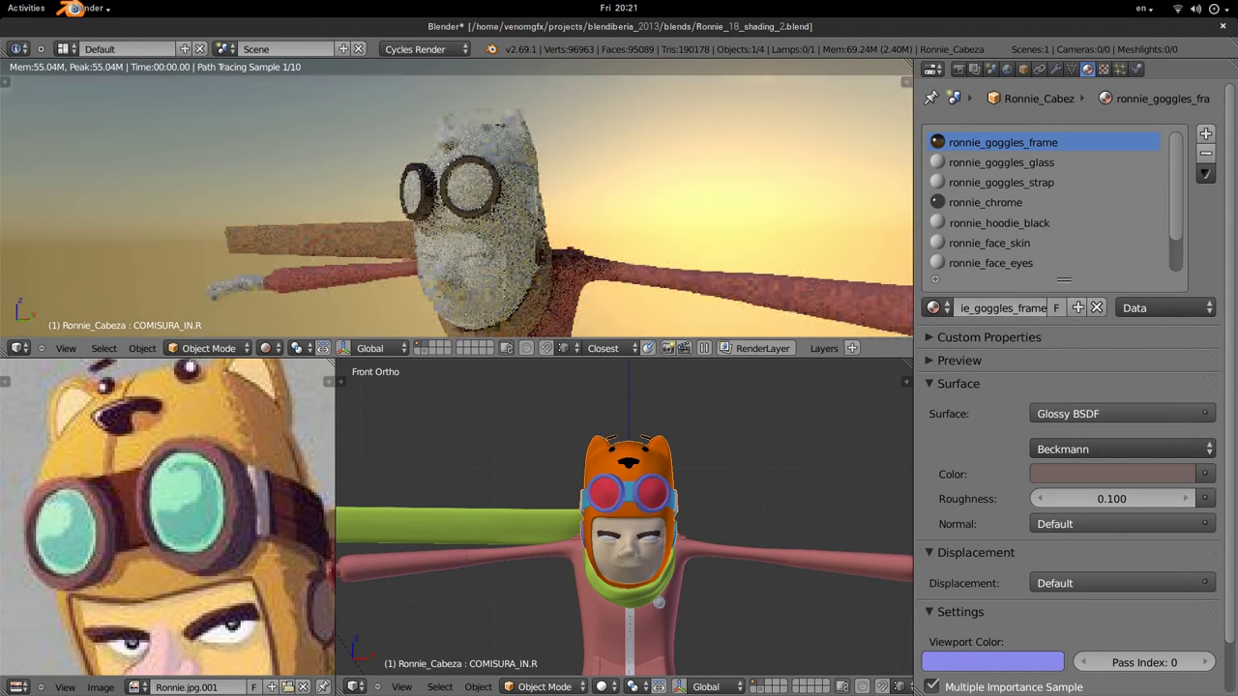
scroll(468, 217, up, 2)
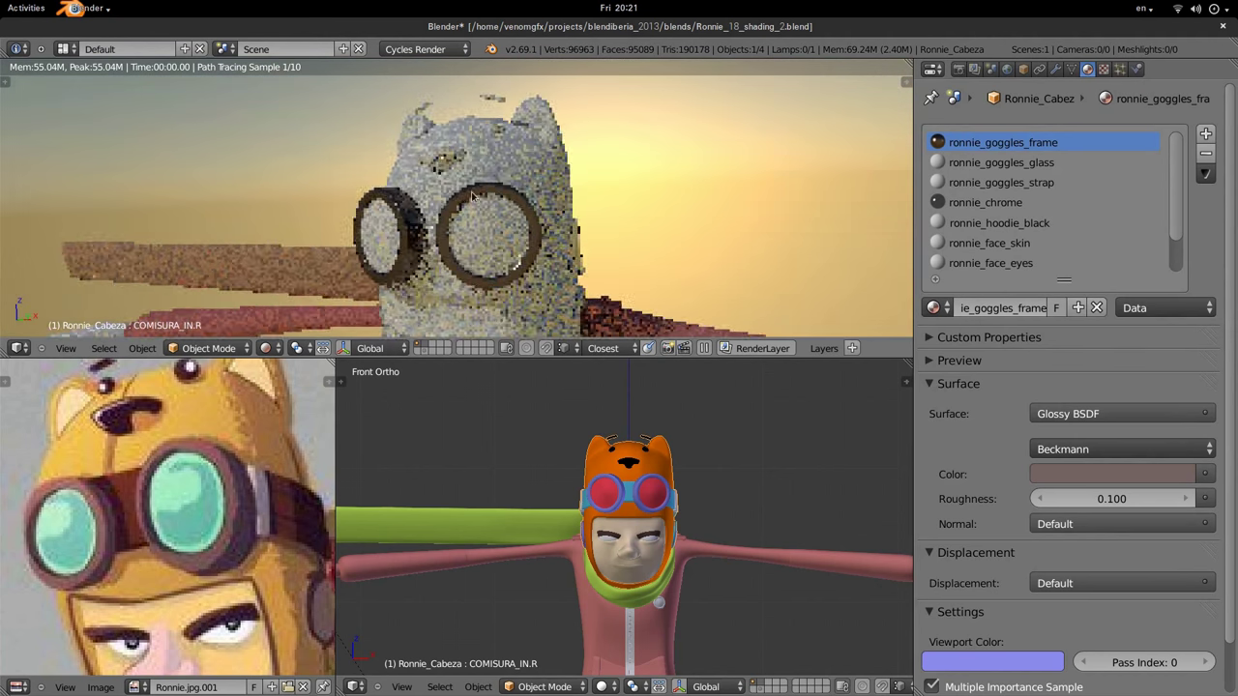
shift+middle_drag(468, 216, 470, 143)
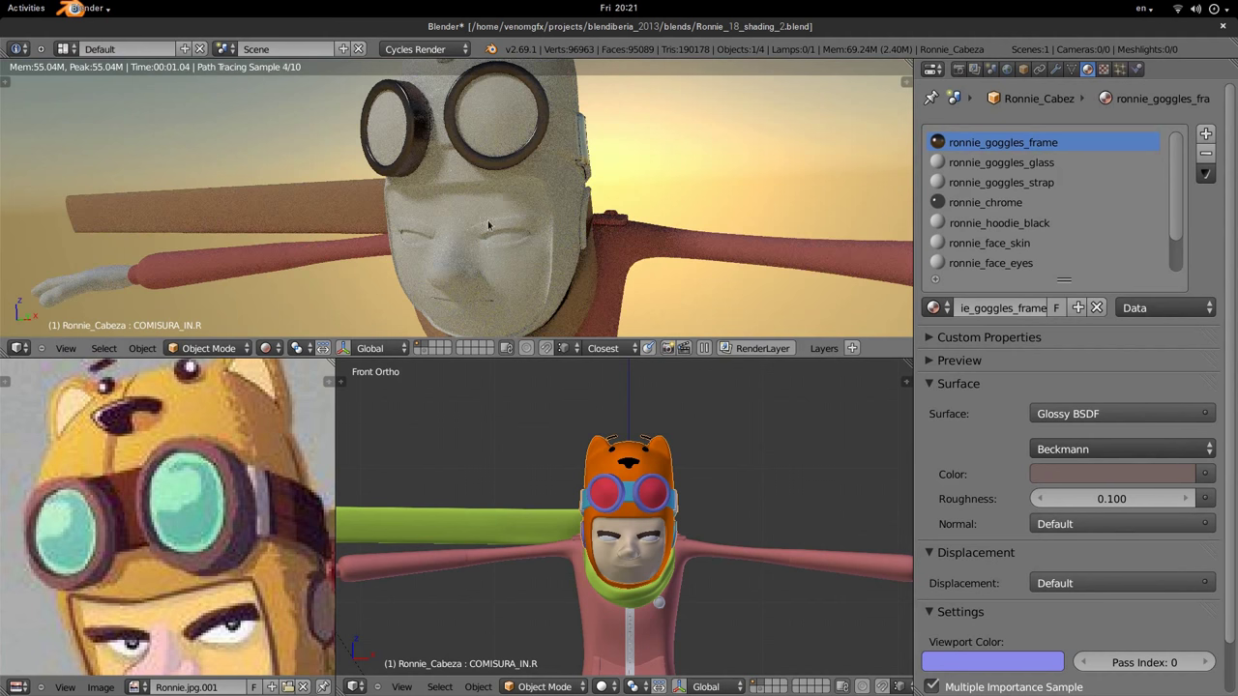
middle_drag(487, 225, 524, 232)
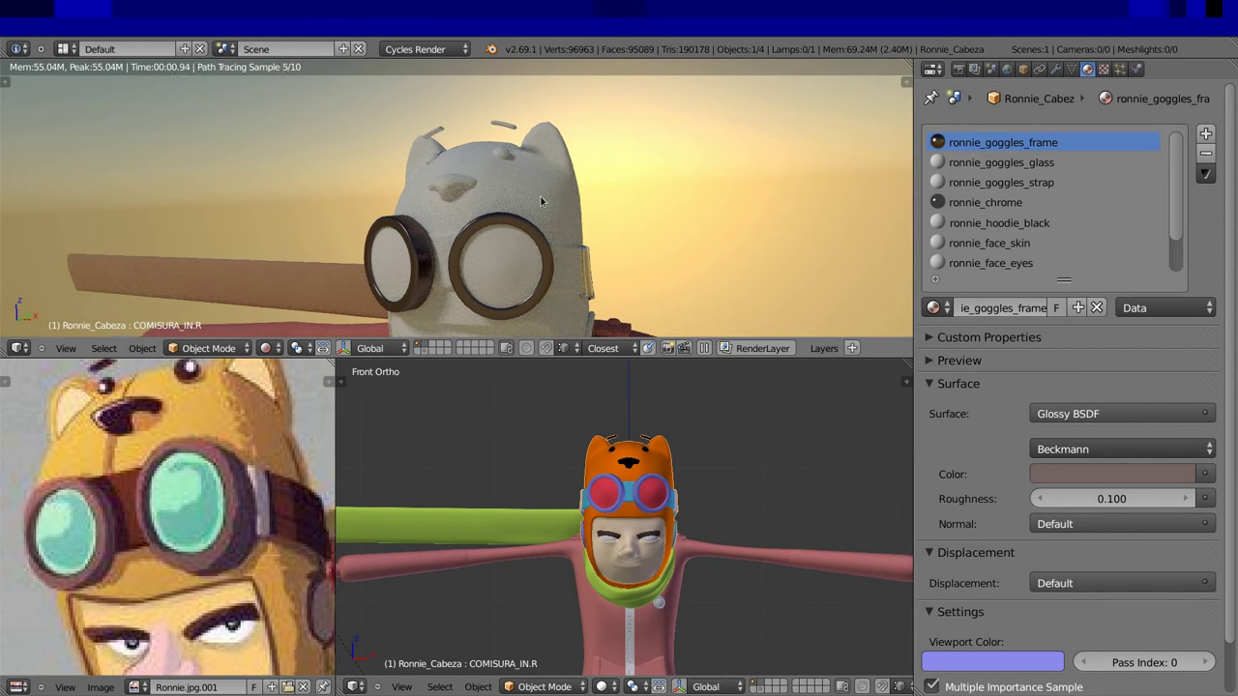
Switch to the ronnie_hoodie_base material, a white Diffuse BSDF with roughness 0.000.
scroll(1033, 237, down, 2)
click(1033, 244)
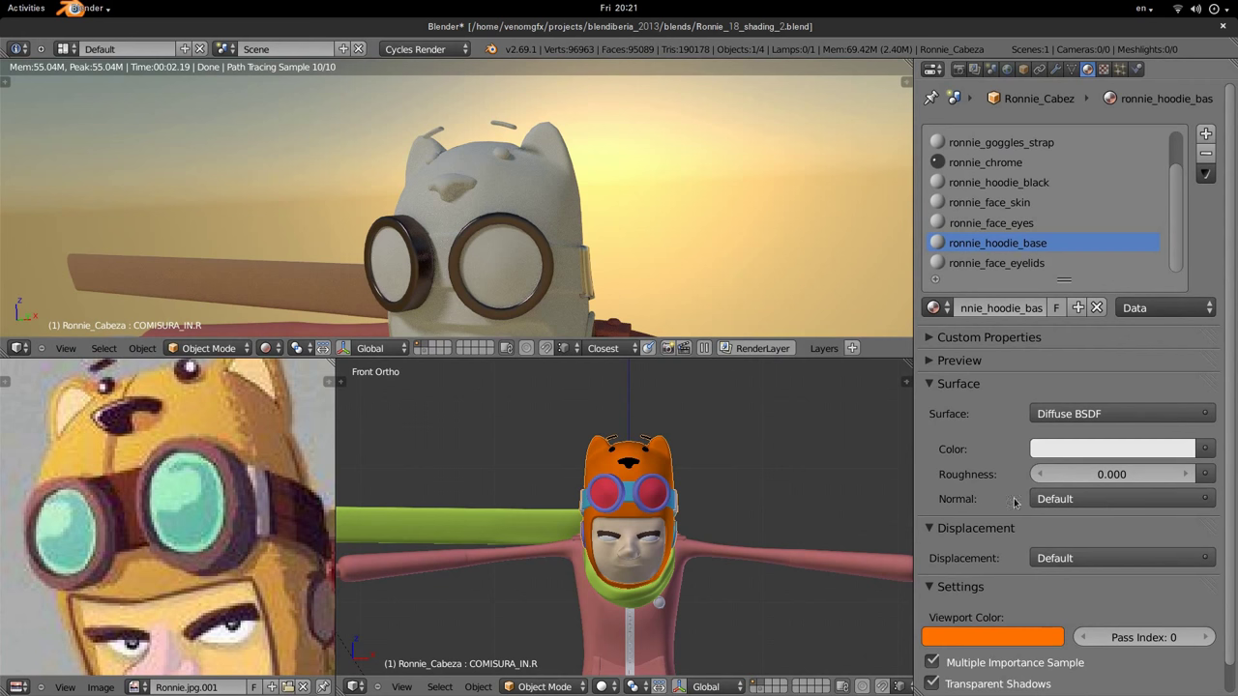
scroll(694, 453, up, 4)
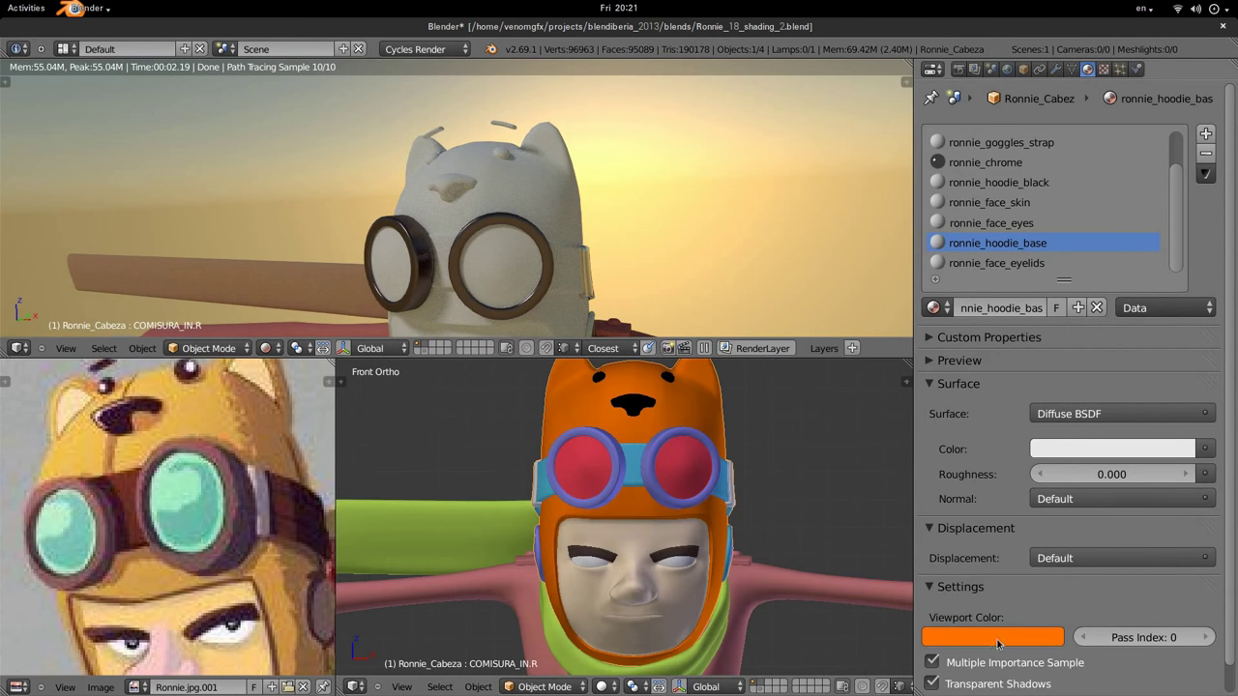
Eyedrop the hoodie's orange-yellow from the reference drawing and slightly lower its HSV saturation.
click(1084, 448)
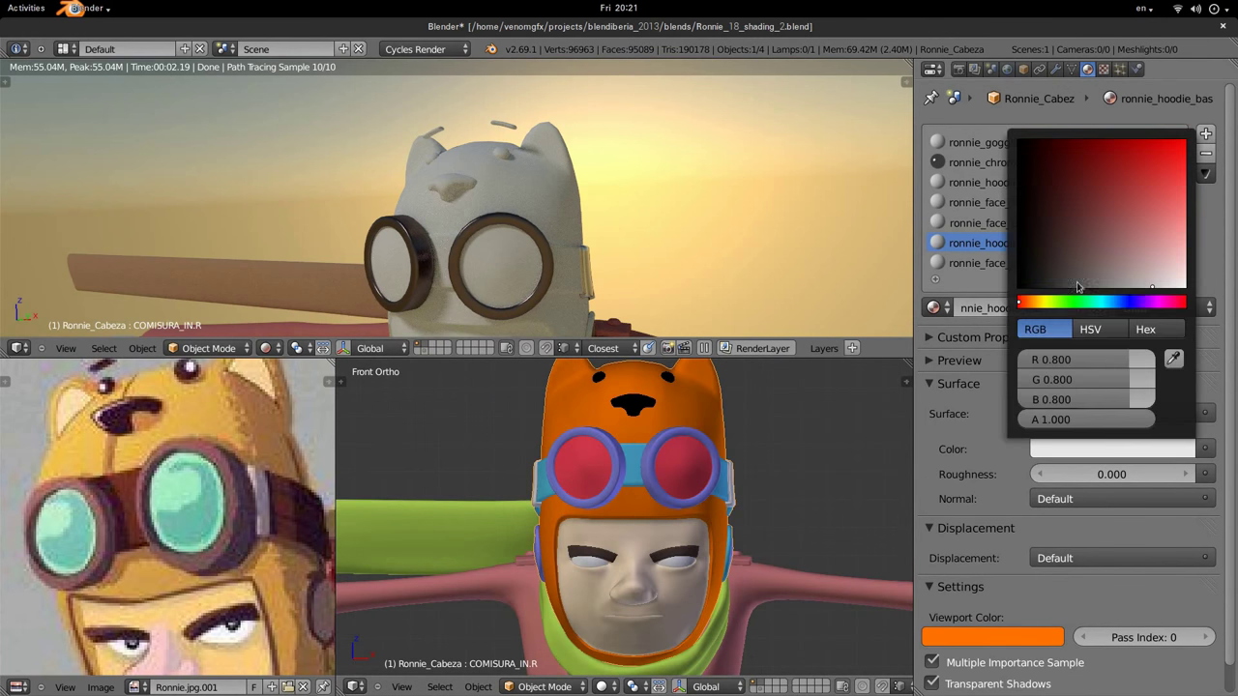
click(1174, 361)
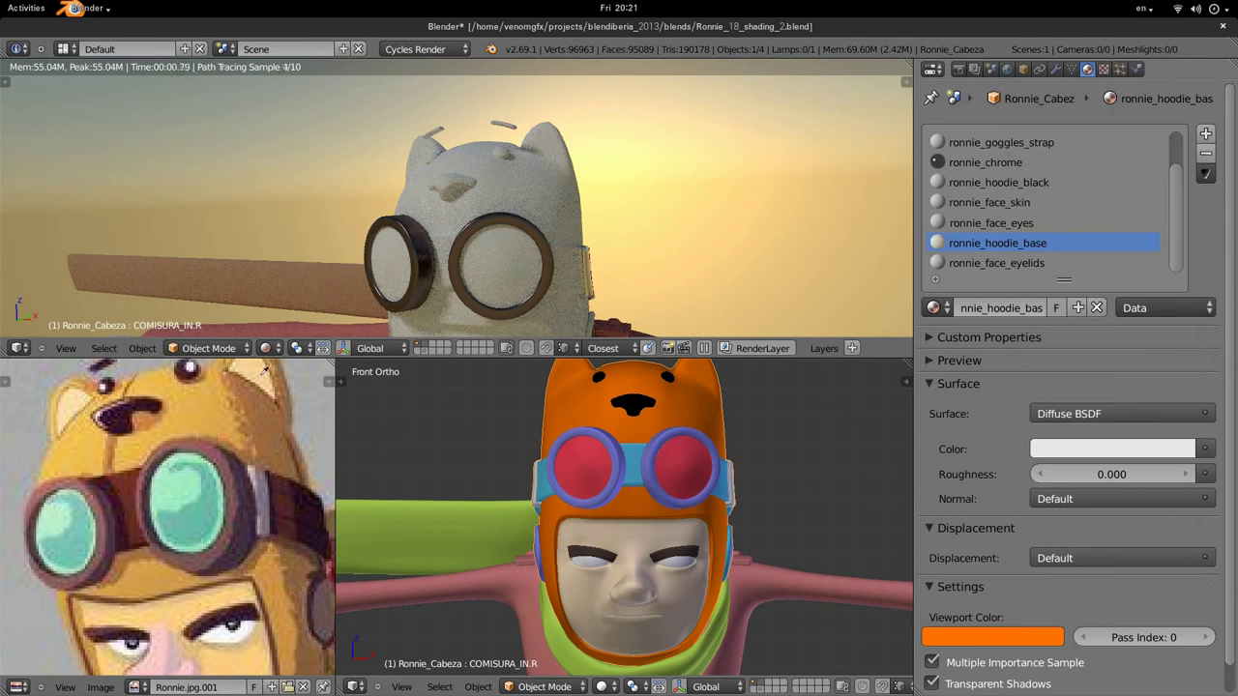
click(189, 408)
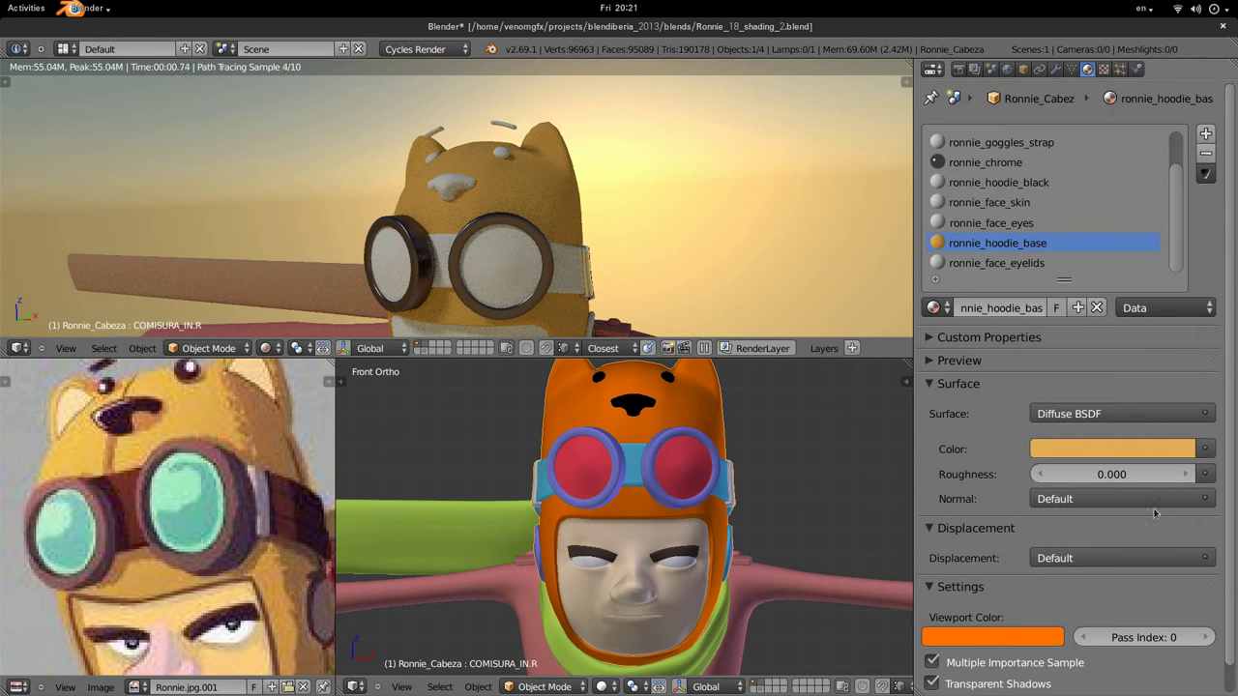
click(1127, 444)
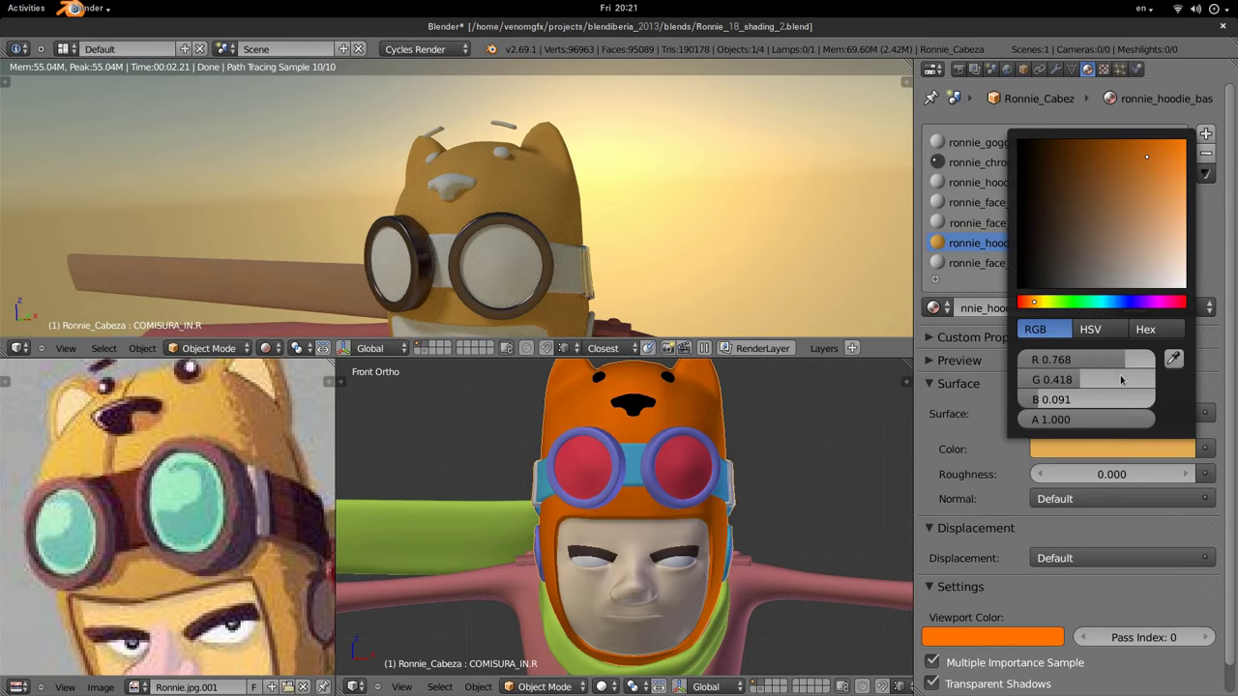
click(1093, 330)
ctrl+scroll(1123, 385, up, 2)
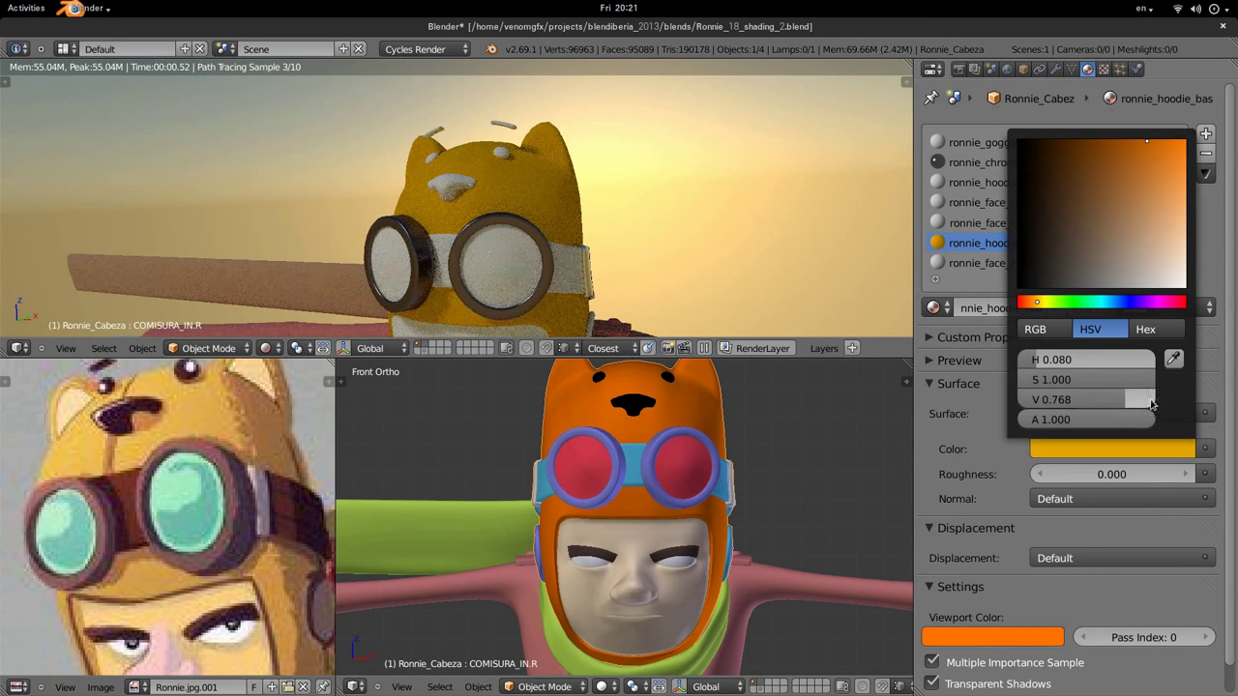
ctrl+scroll(1123, 396, up, 1)
drag(1123, 378, 1102, 379)
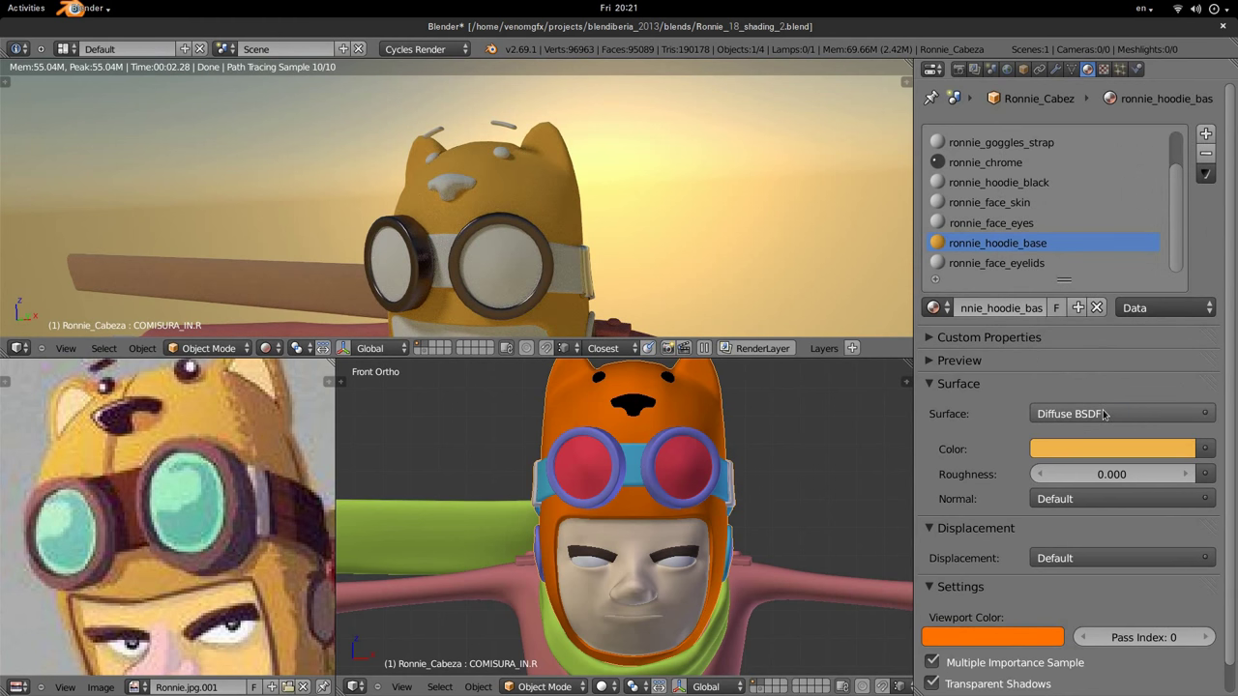
scroll(608, 446, down, 2)
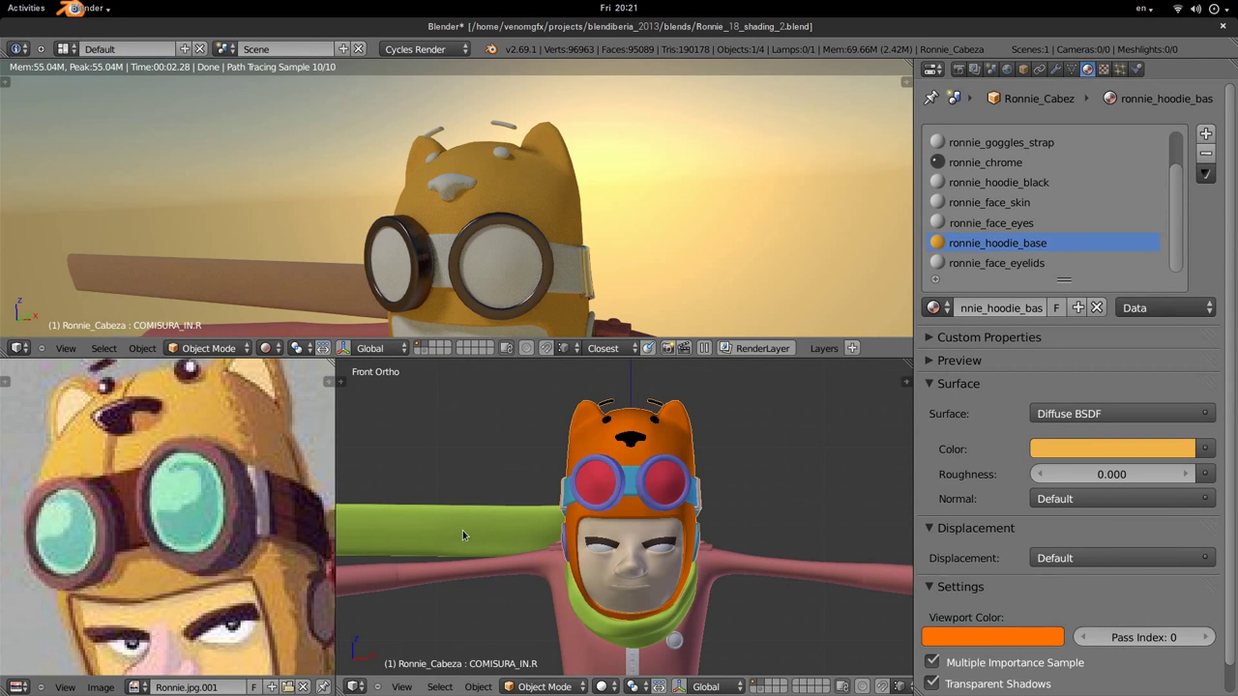
click(355, 686)
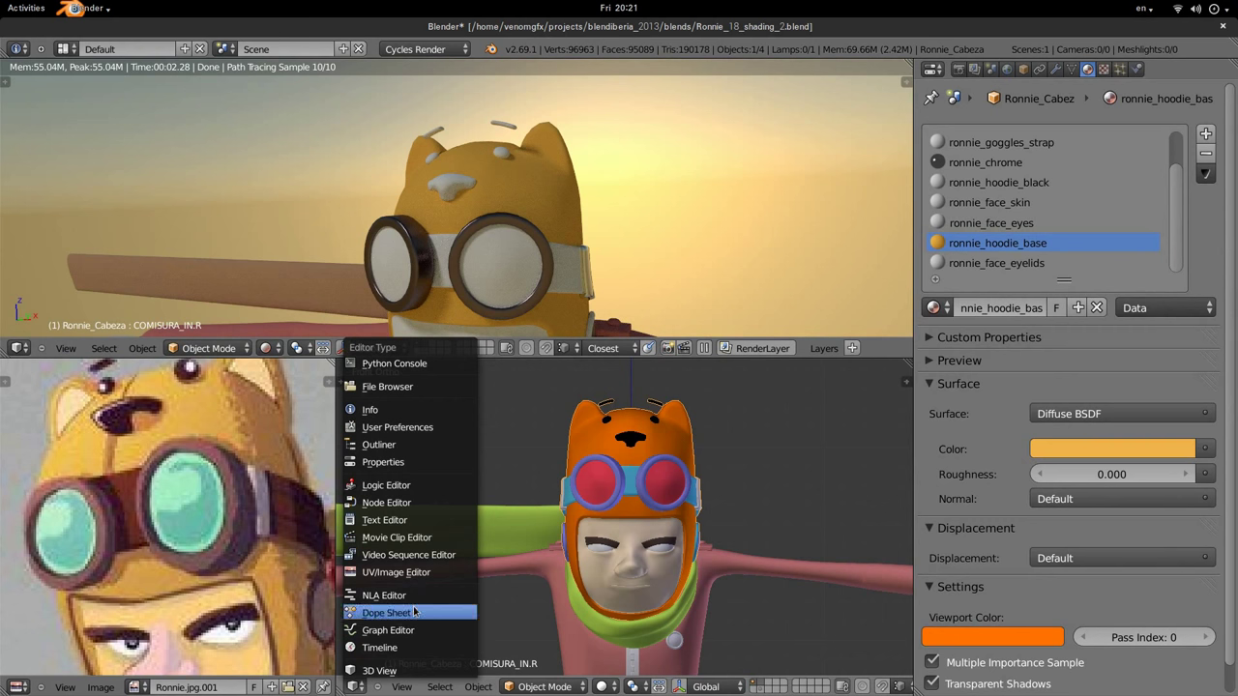
Turn the lower view into a Node Editor and move the Diffuse BSDF node upward.
click(407, 504)
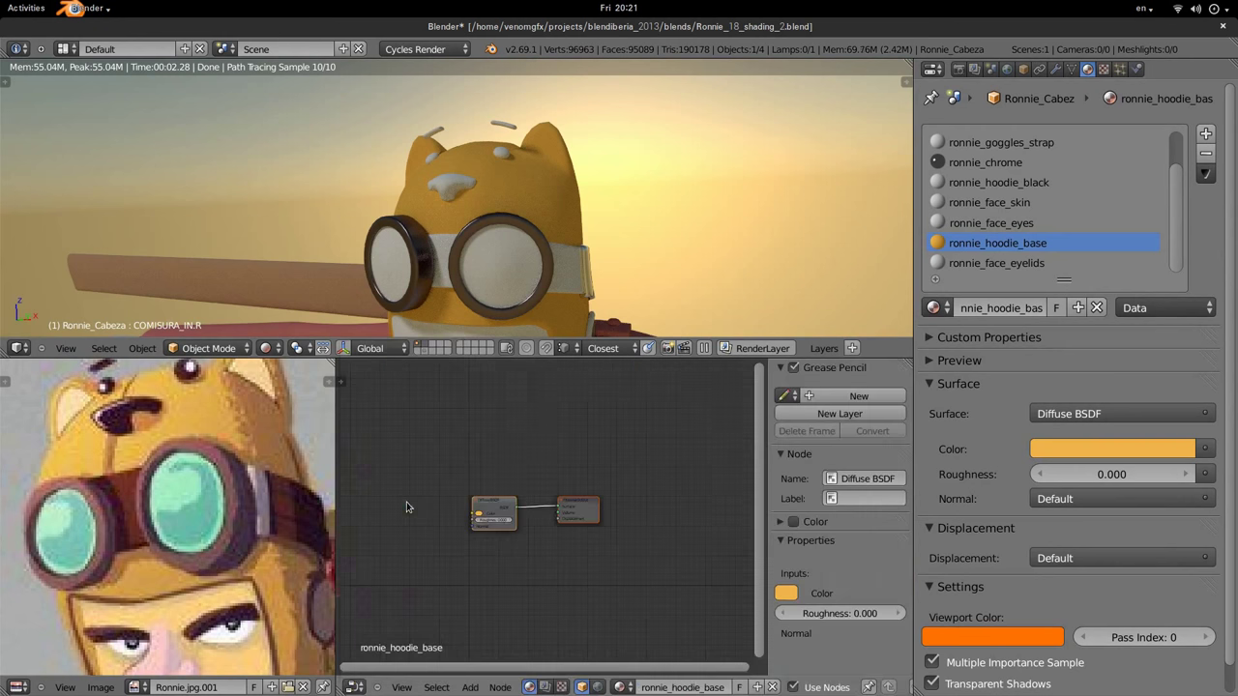
scroll(561, 540, up, 1)
scroll(500, 570, up, 2)
scroll(567, 542, up, 1)
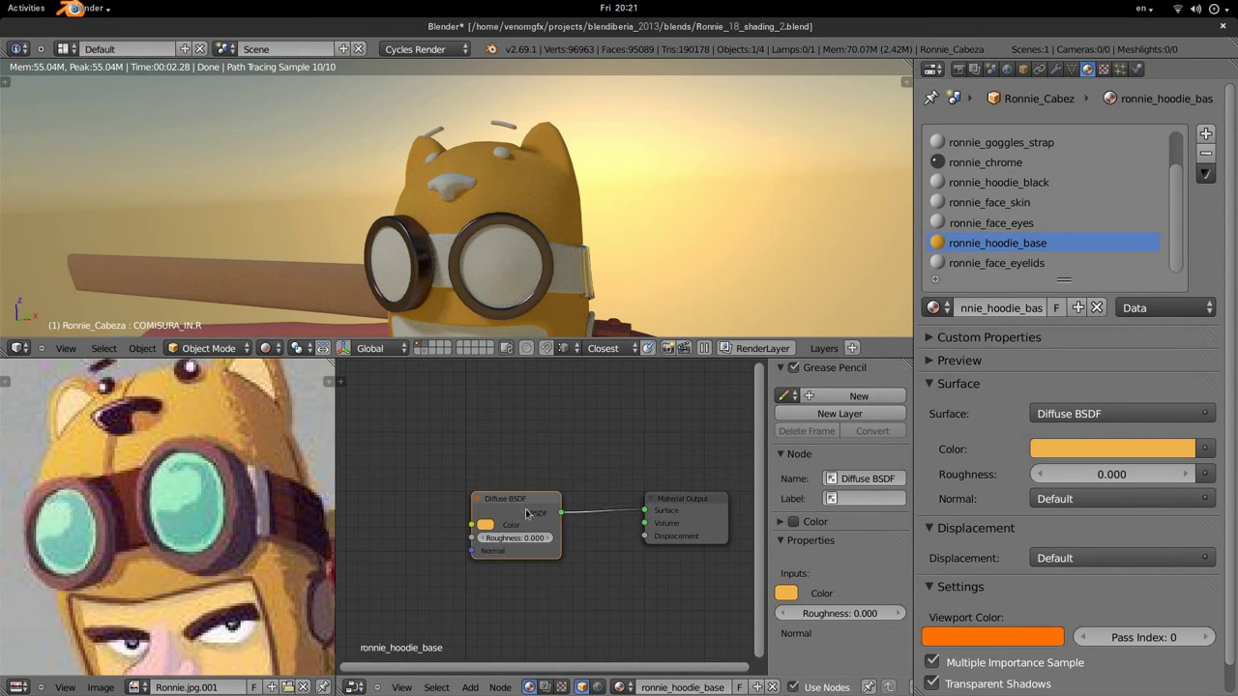
drag(526, 513, 533, 451)
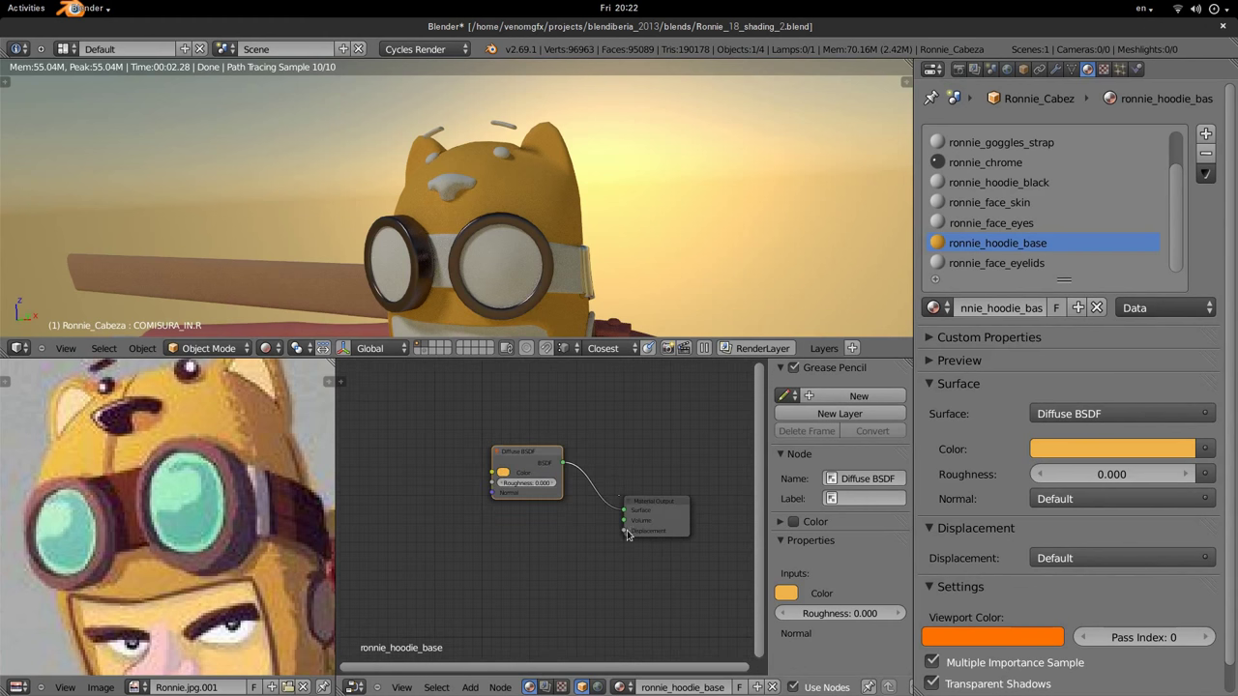
scroll(658, 530, up, 1)
scroll(694, 532, up, 1)
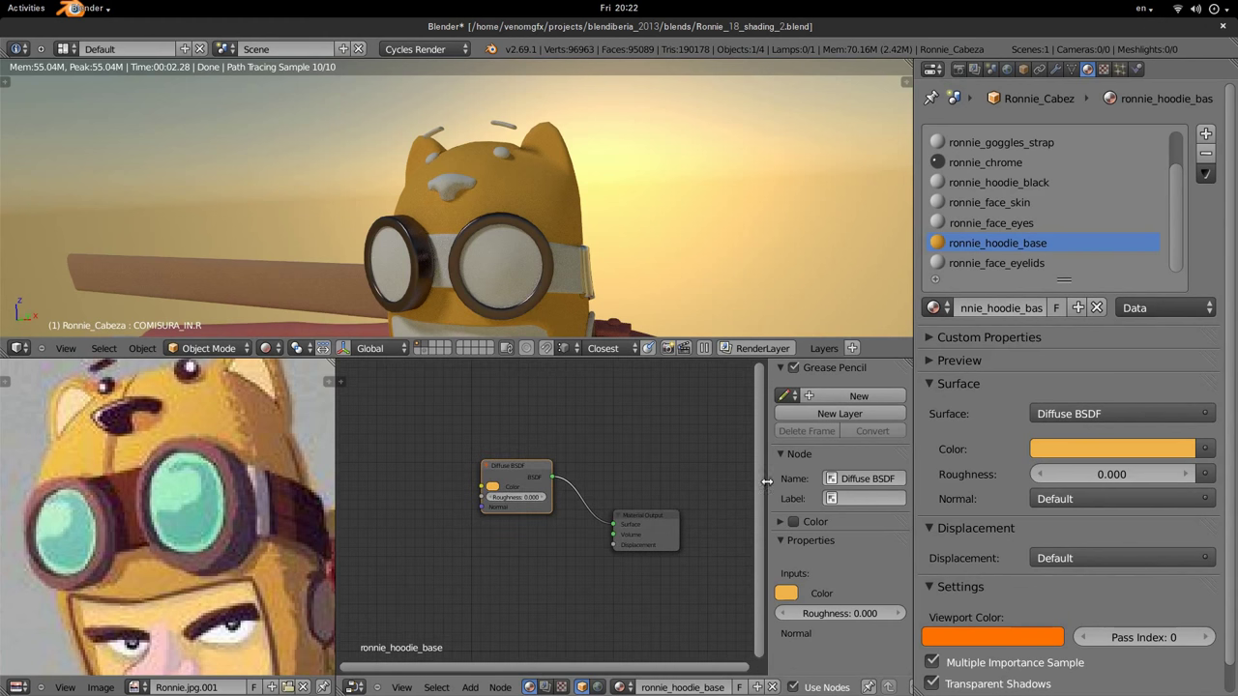
Widen the node editor and reposition the Material Output and Diffuse BSDF nodes up and right.
drag(766, 482, 909, 493)
scroll(707, 511, up, 1)
scroll(707, 511, up, 1)
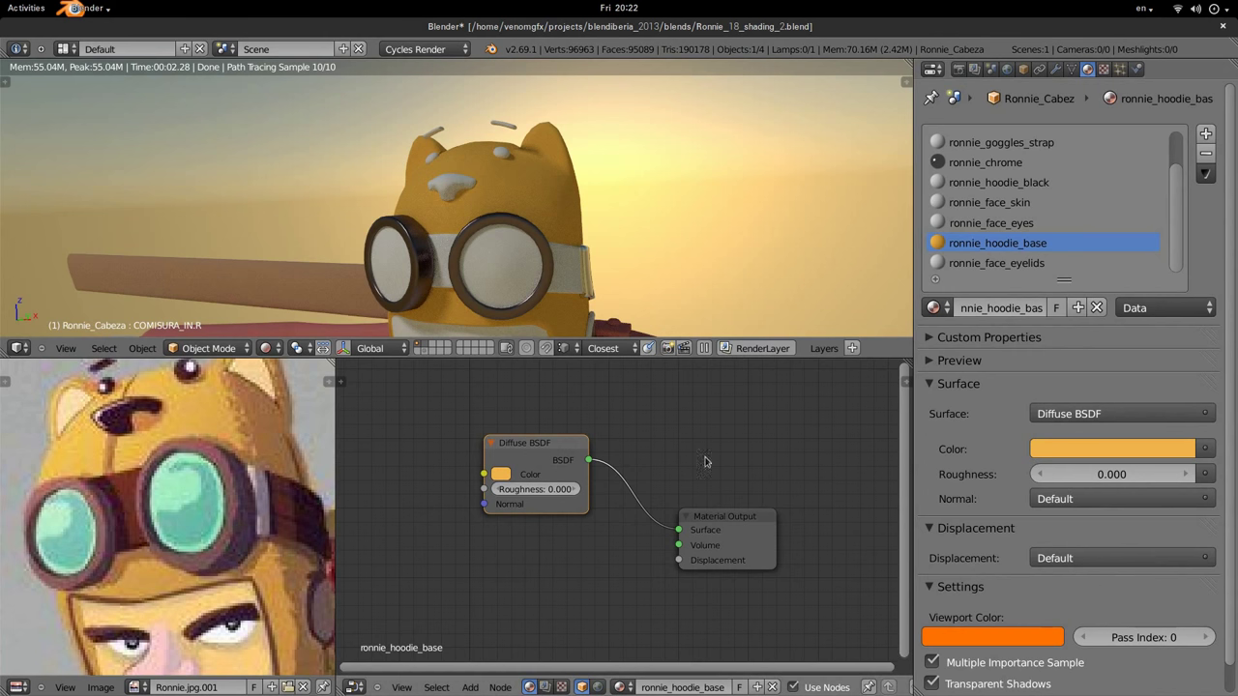
scroll(704, 463, down, 1)
scroll(749, 538, down, 1)
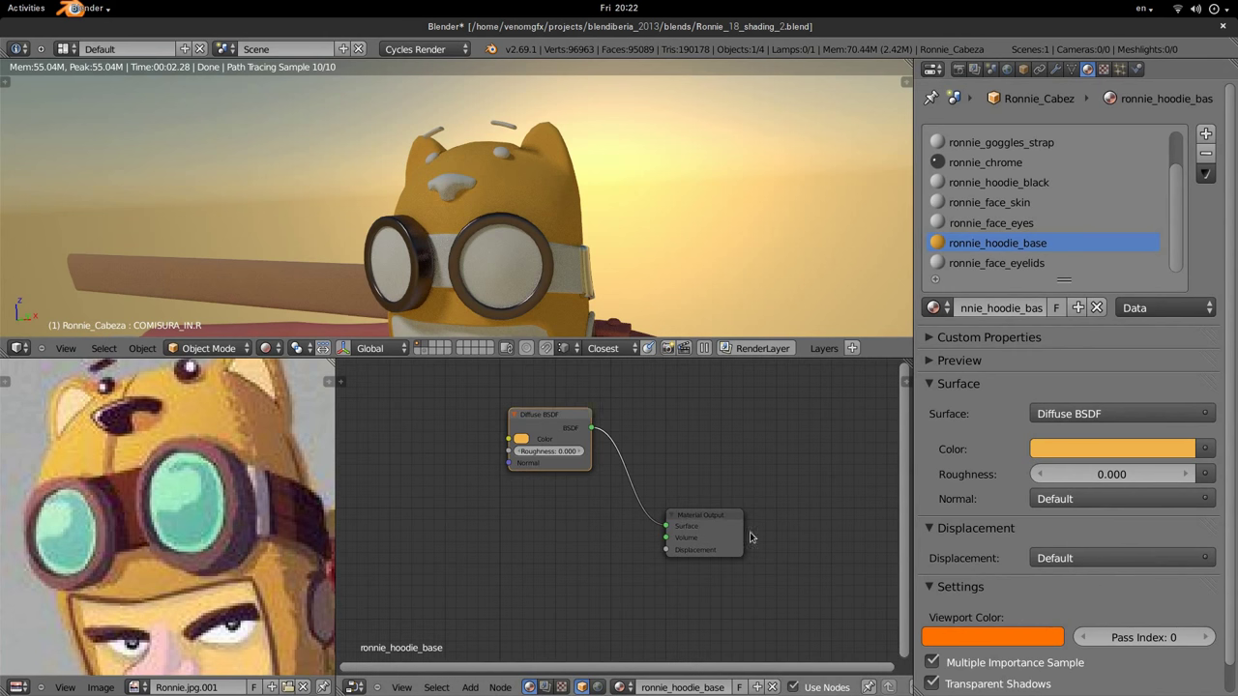
drag(739, 535, 871, 495)
mouse_move(570, 425)
mouse_down()
mouse_move(652, 407)
mouse_move(658, 463)
mouse_up()
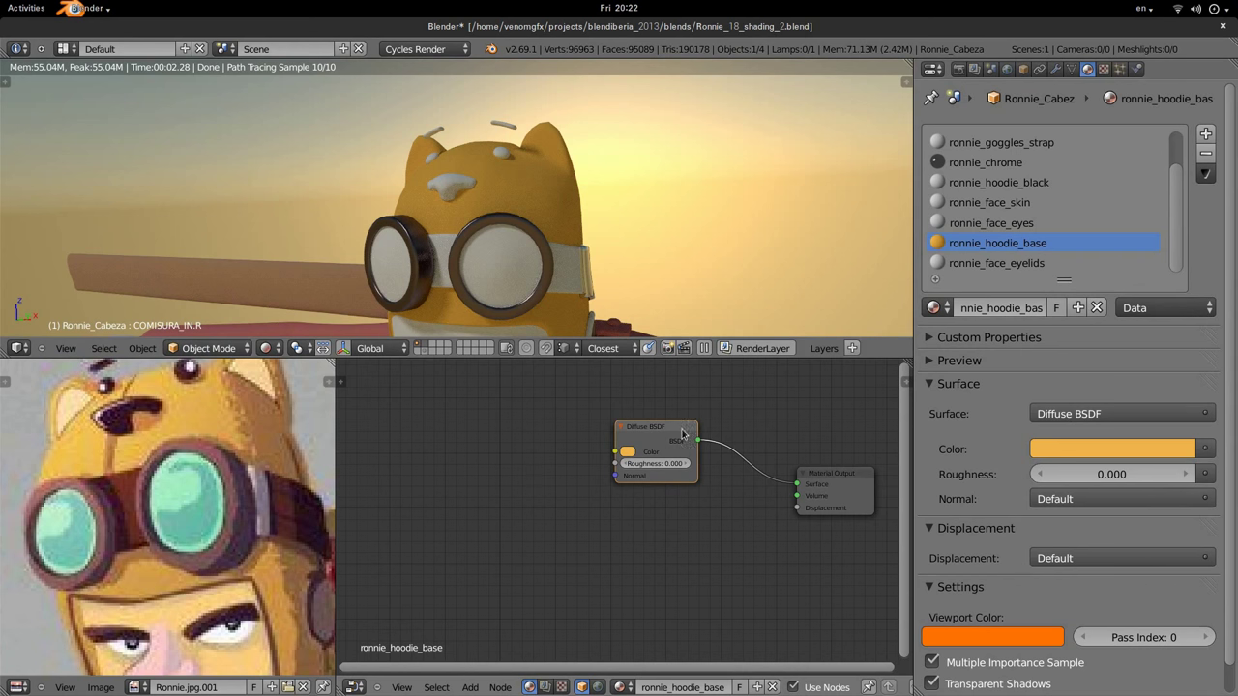
key(shift+a)
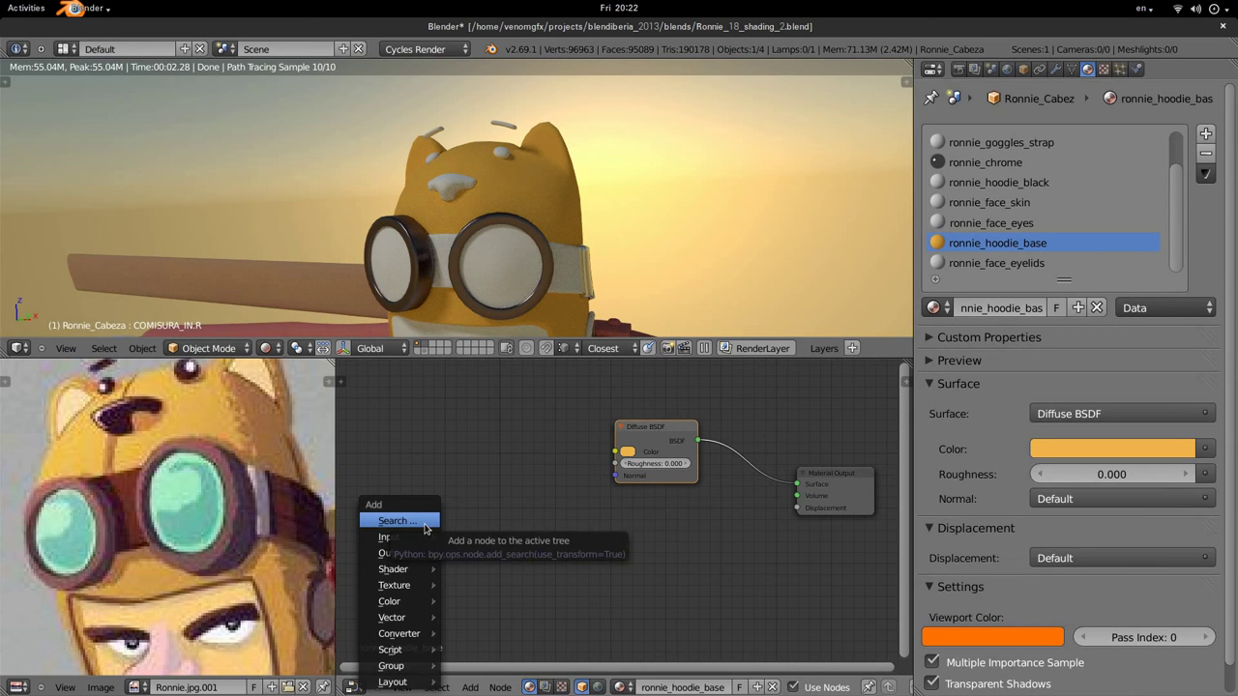
mouse_move(394, 569)
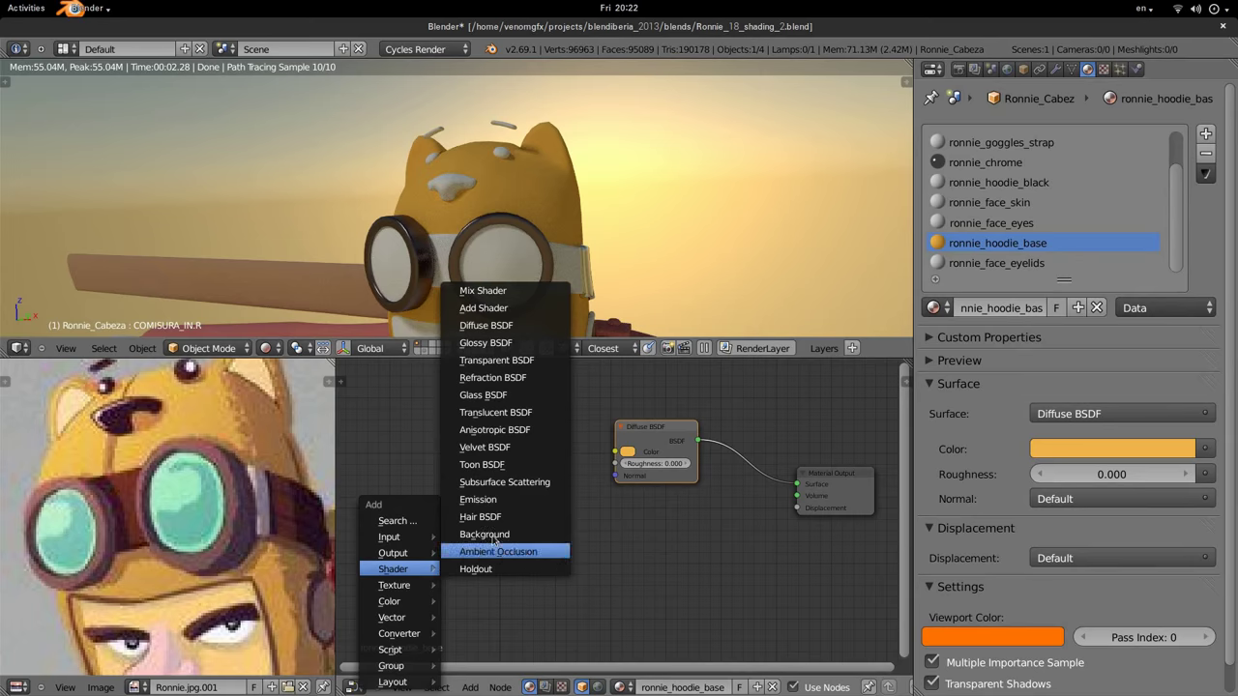
Add a Toon BSDF below the Diffuse node and connect it to Material Output Surface.
click(508, 471)
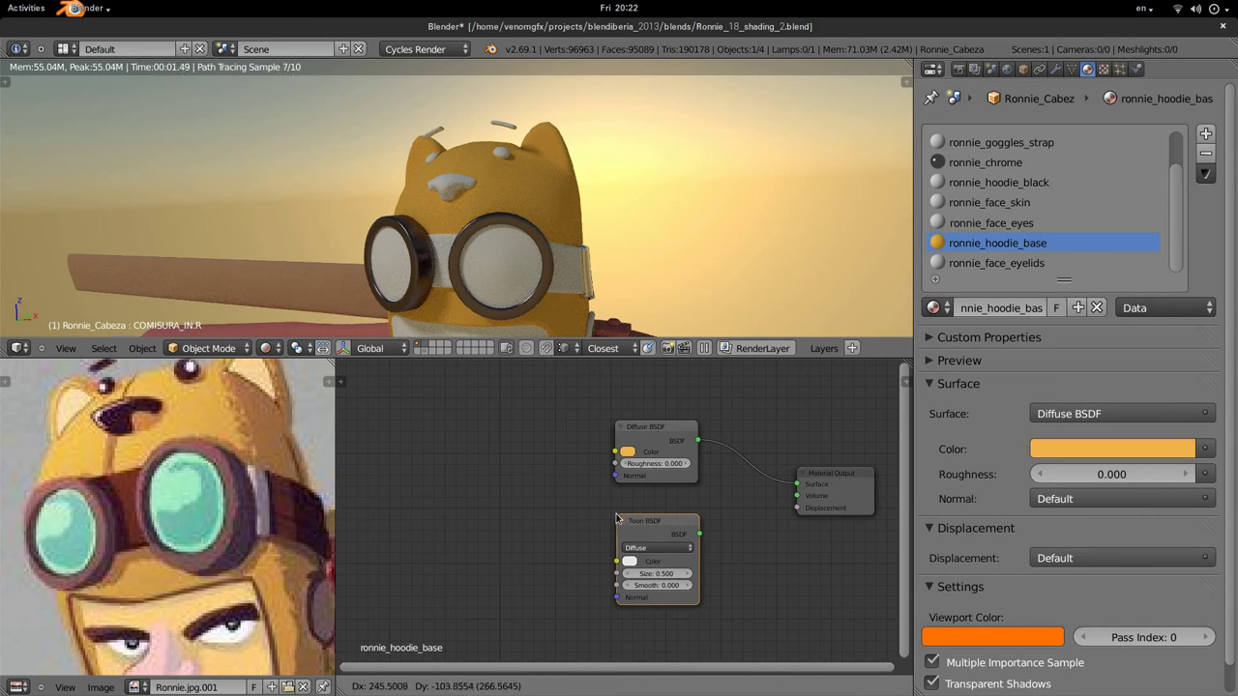
click(616, 519)
key(Home)
drag(546, 550, 648, 501)
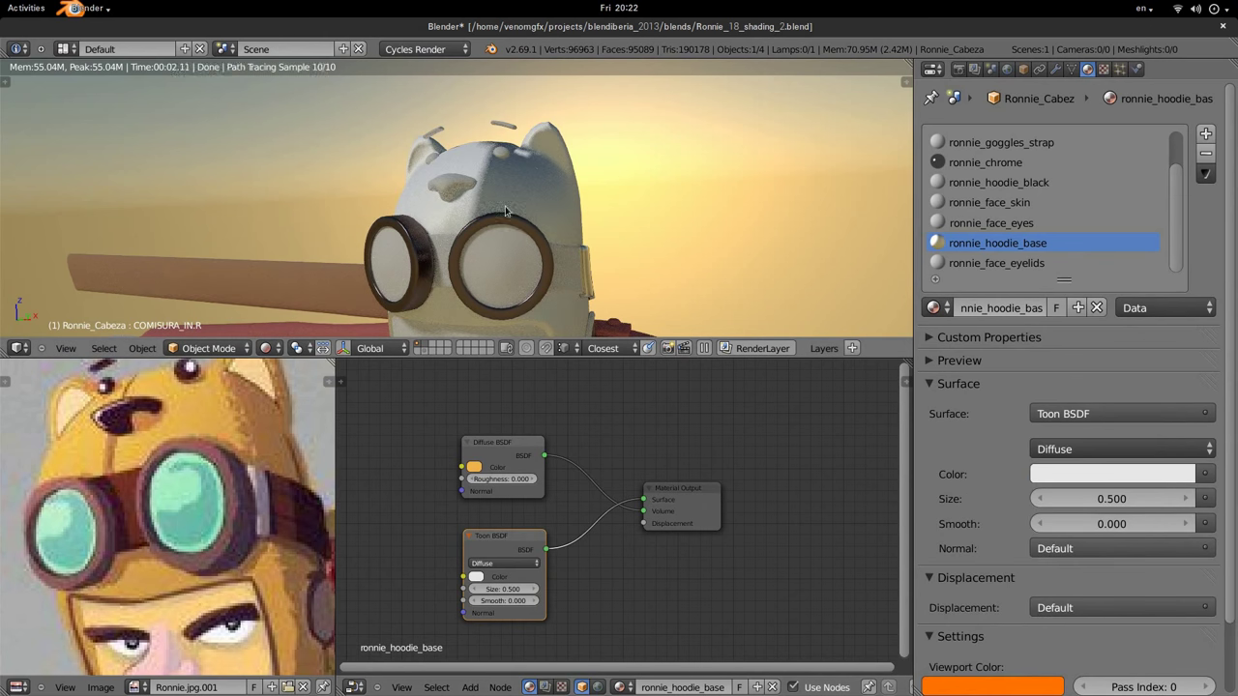
Disconnect the Diffuse BSDF so only the Toon BSDF (size 0.500) drives Surface.
mouse_move(508, 212)
middle_down()
mouse_move(525, 250)
mouse_move(512, 271)
middle_up()
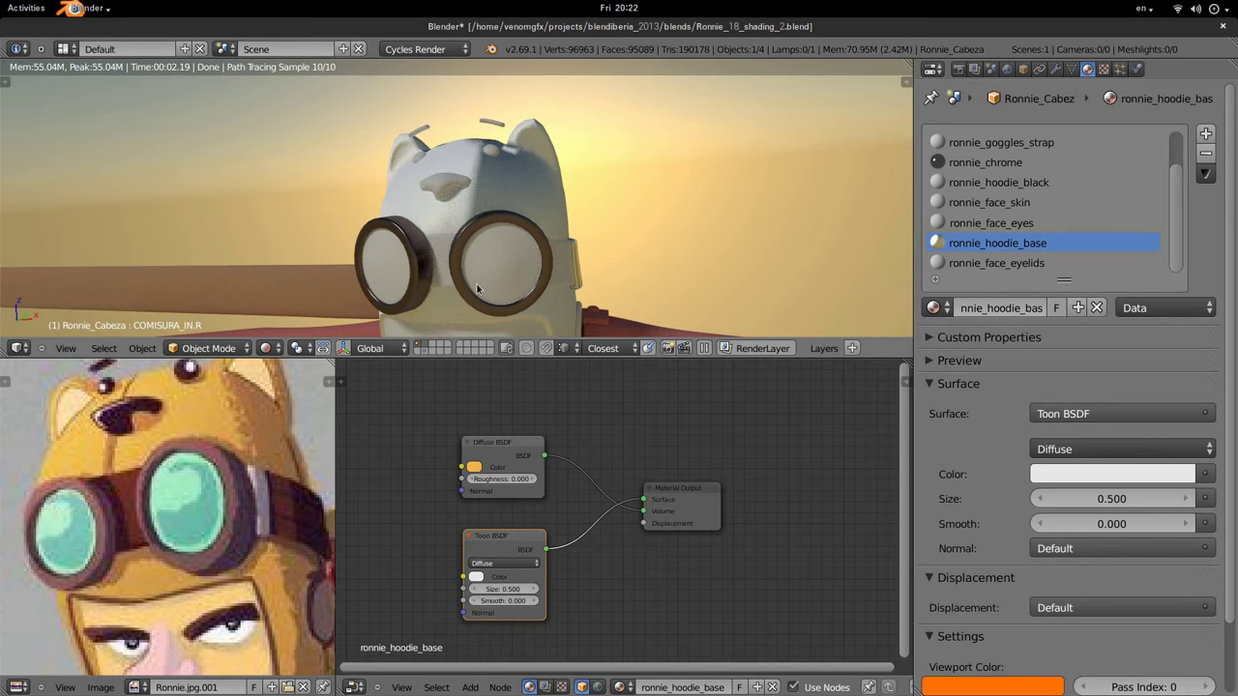
scroll(501, 441, up, 1)
click(501, 441)
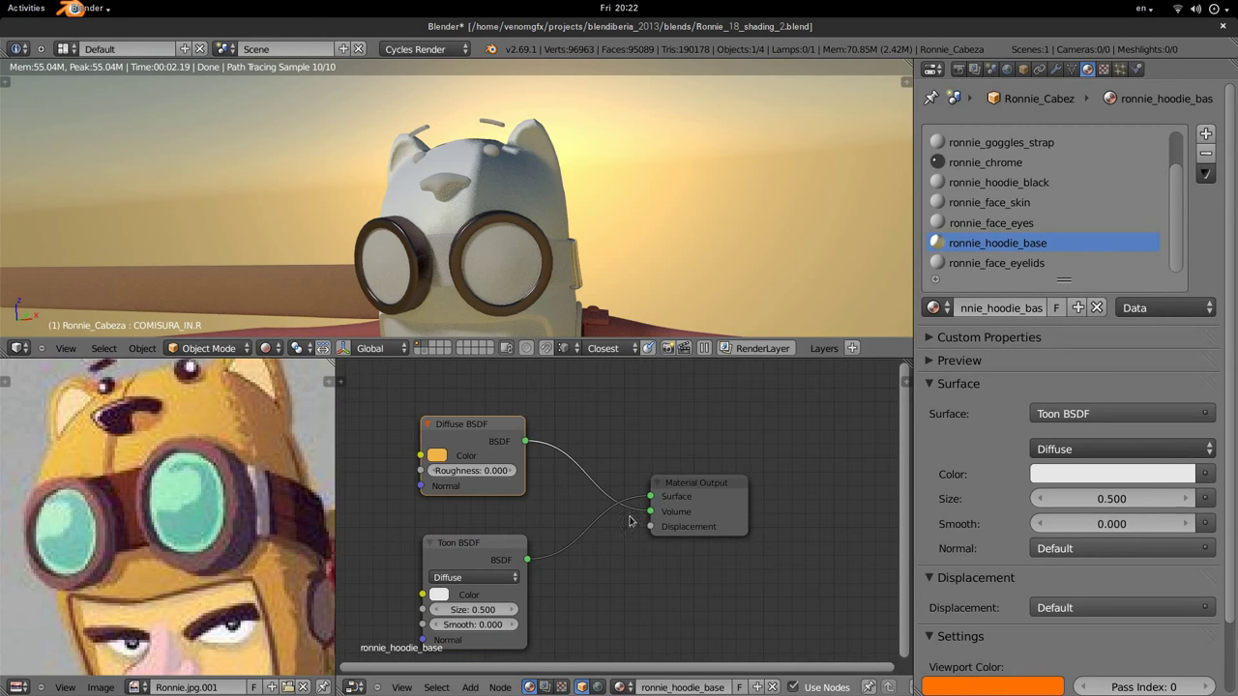
drag(653, 512, 594, 471)
mouse_move(652, 512)
mouse_down()
mouse_move(624, 519)
mouse_move(638, 516)
mouse_up()
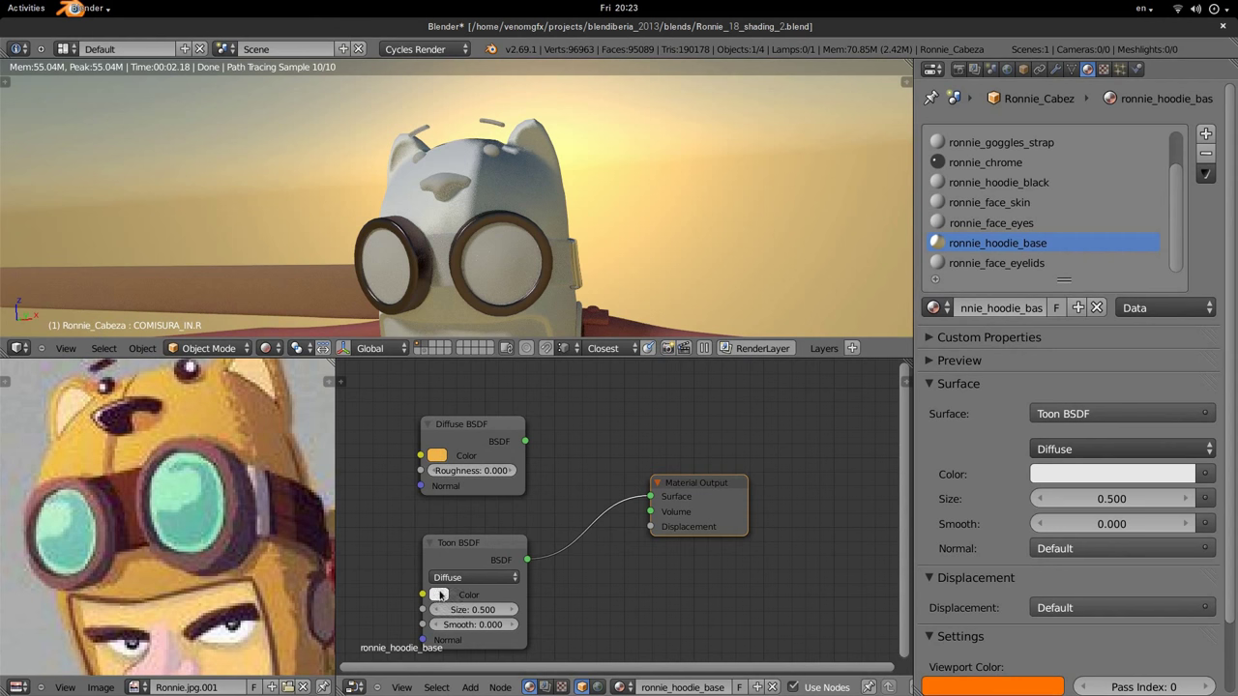
Paste the orange hoodie colour into the Toon BSDF and try different Size values.
key(ctrl+v)
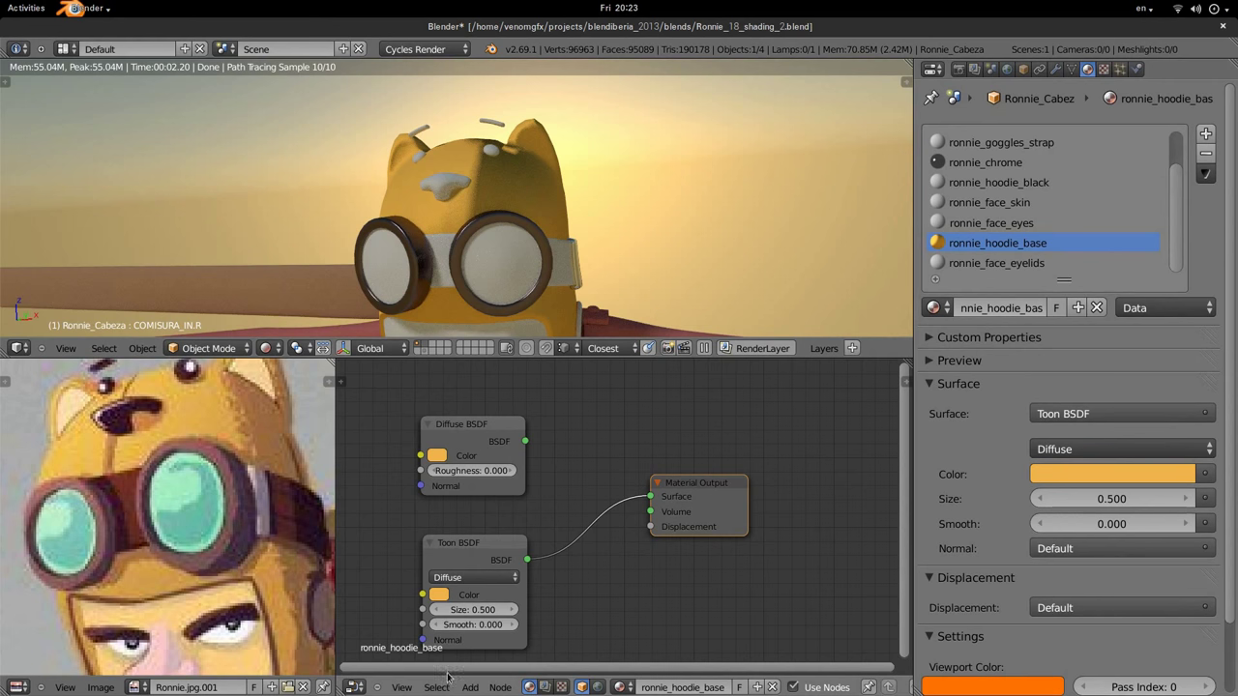
click(437, 610)
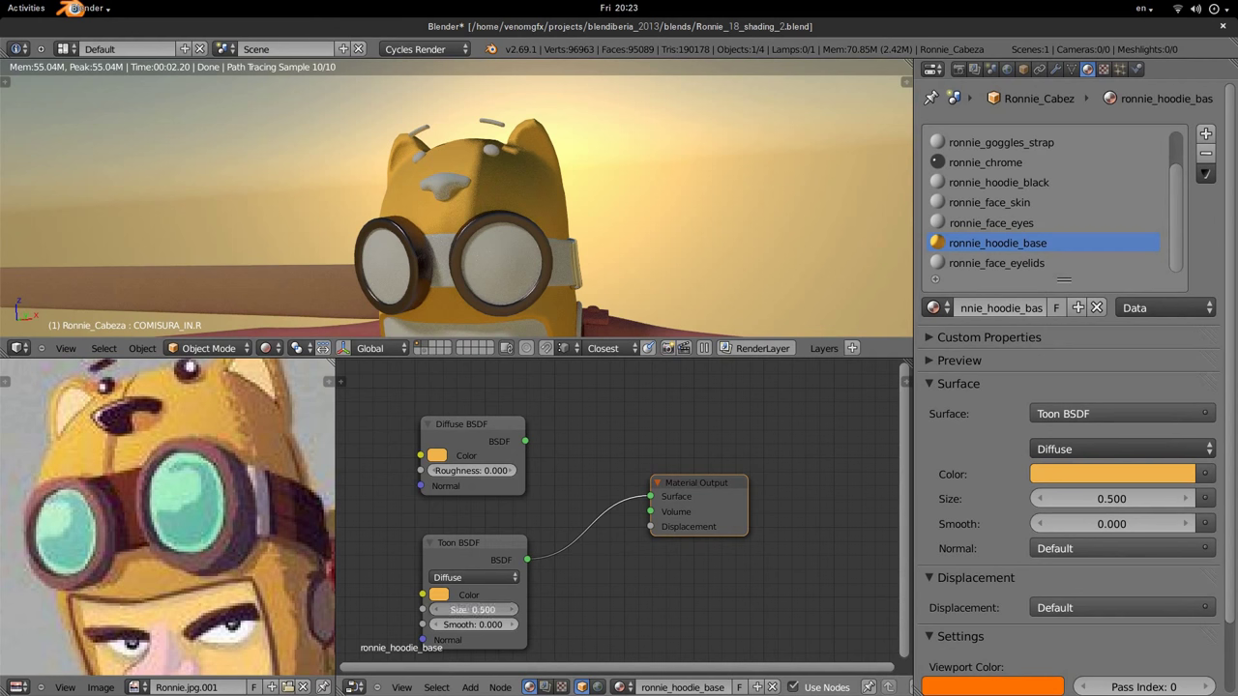
click(437, 612)
click(512, 611)
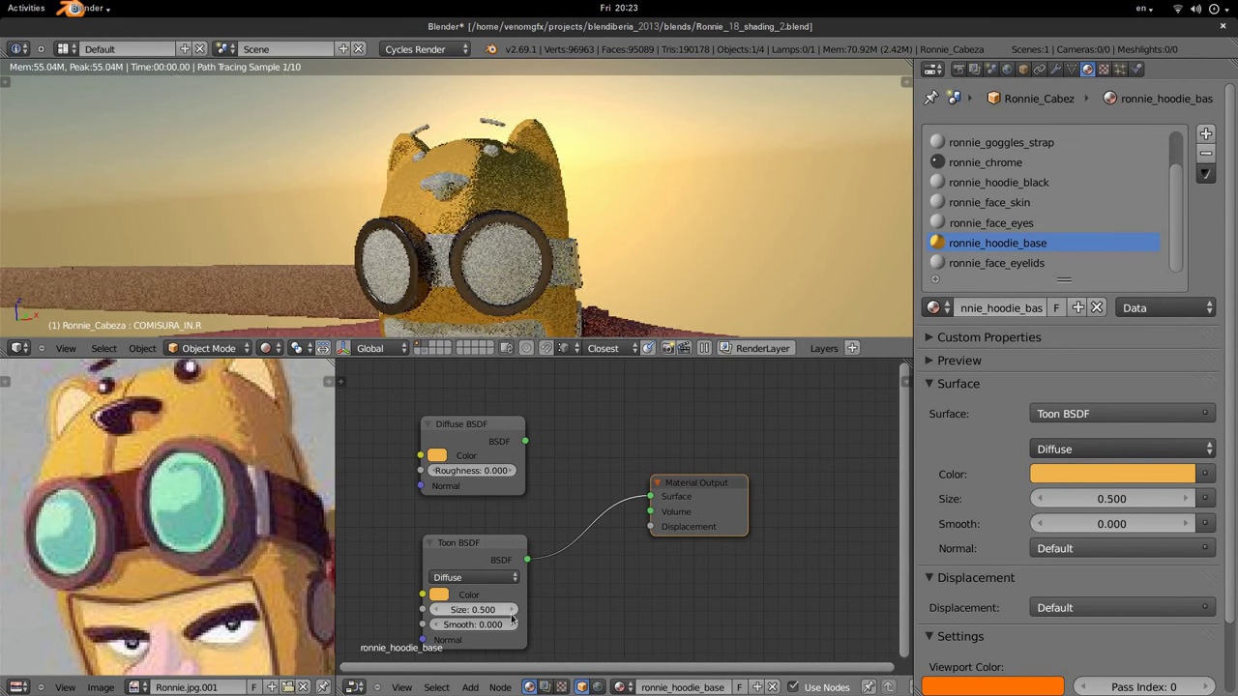
click(512, 612)
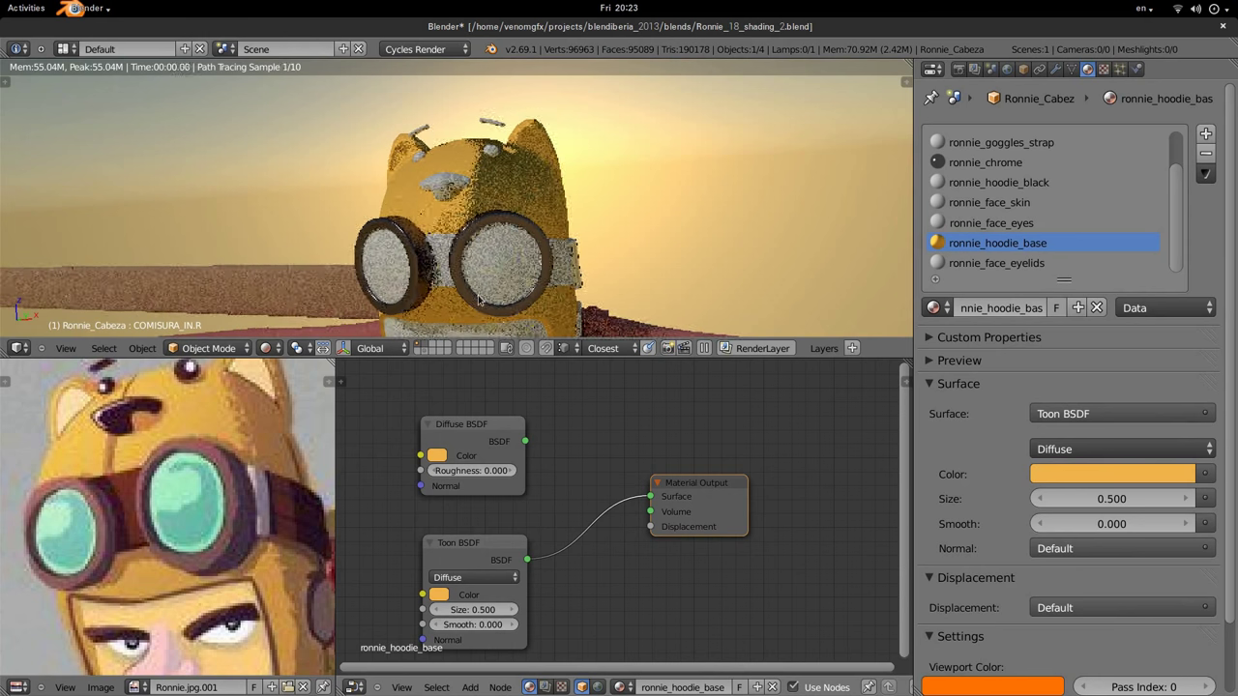
mouse_move(474, 242)
middle_down()
mouse_move(502, 230)
mouse_move(464, 252)
middle_up()
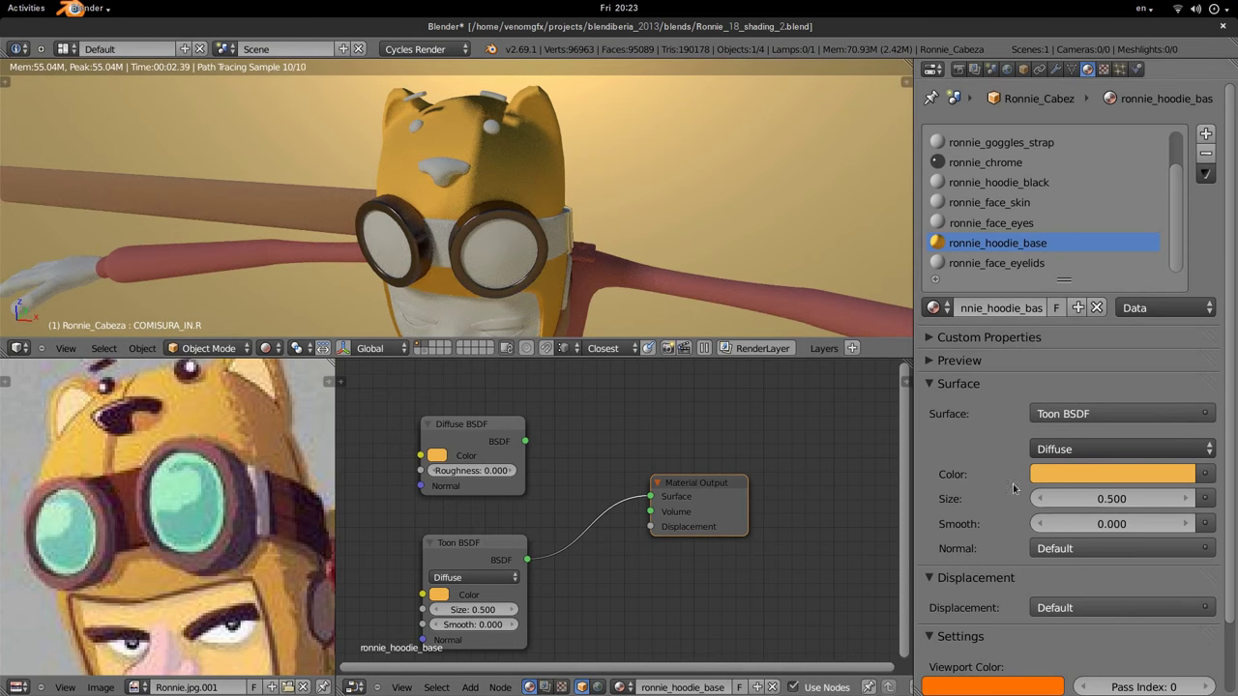
middle_drag(716, 582, 718, 564)
mouse_move(436, 597)
mouse_down()
mouse_move(407, 597)
mouse_move(474, 592)
mouse_move(494, 606)
mouse_up()
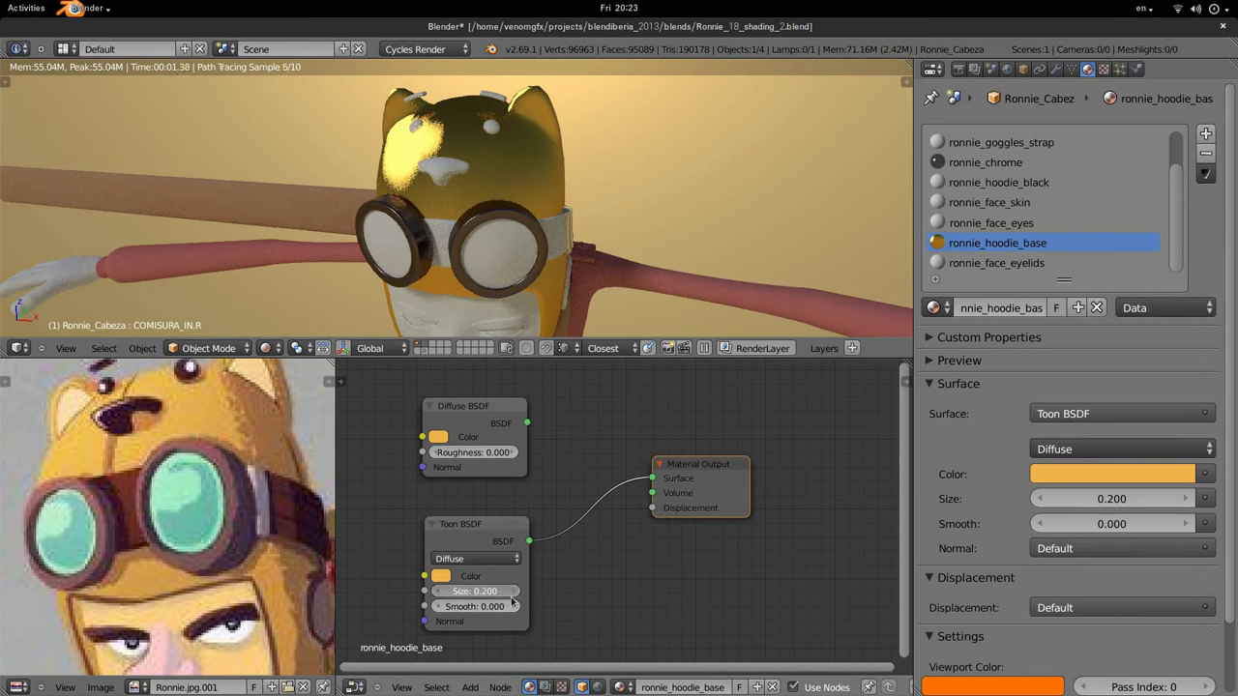
key(ctrl+z)
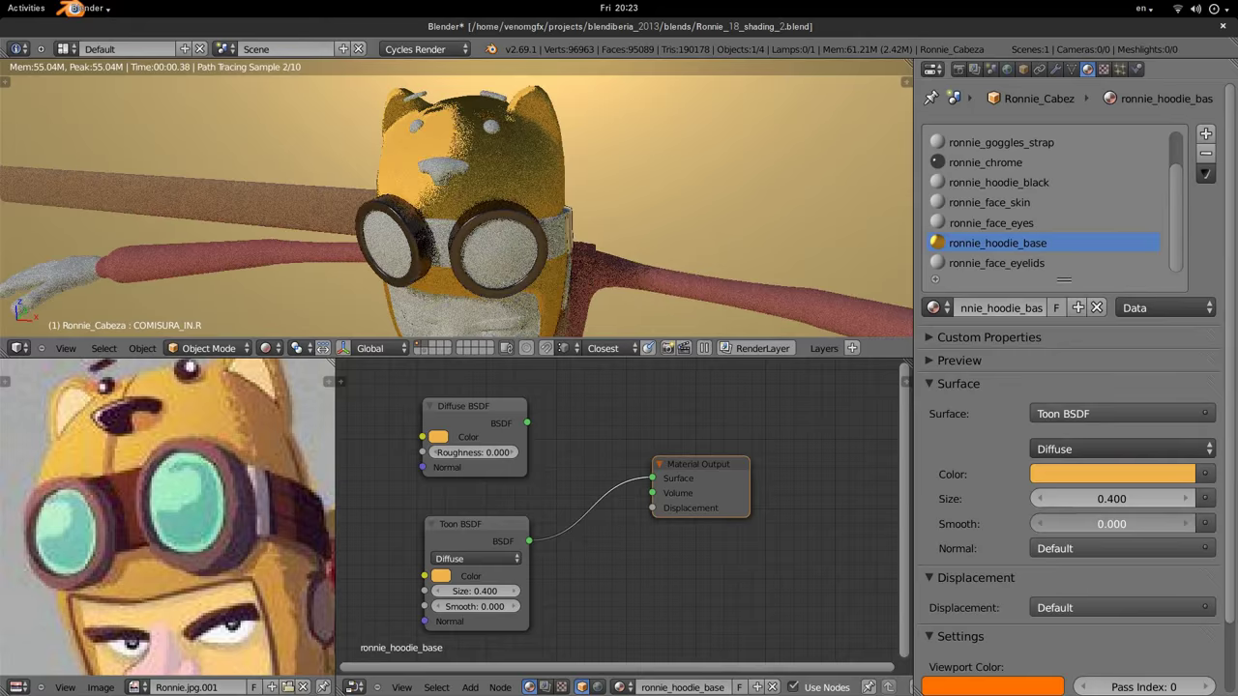
Set the Toon BSDF to the Diffuse component with Size 0.700 and Smooth 0.100.
middle_drag(543, 230, 625, 266)
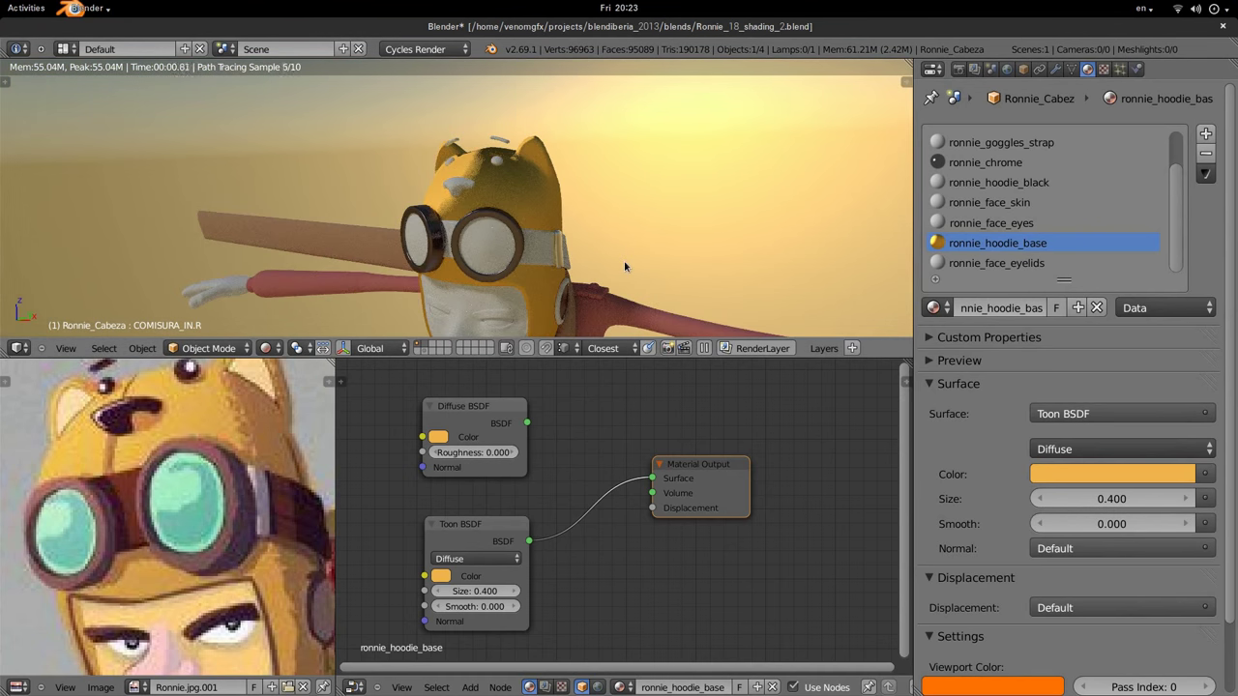
click(500, 561)
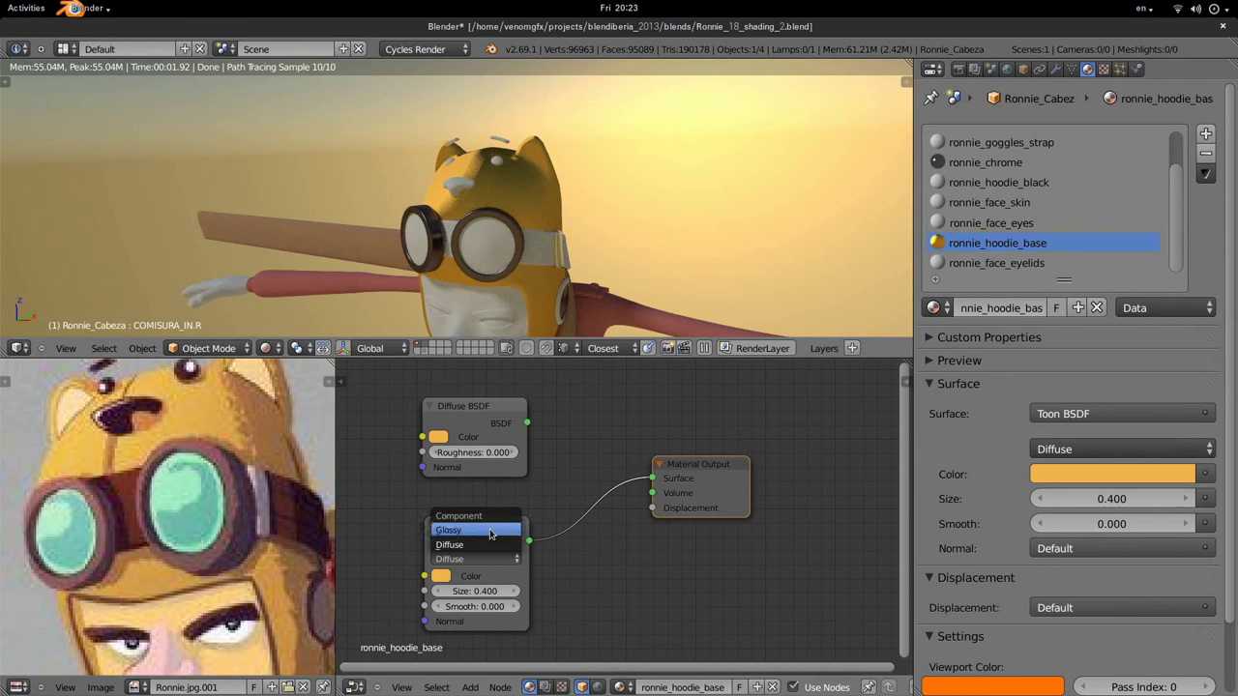
click(493, 534)
click(492, 560)
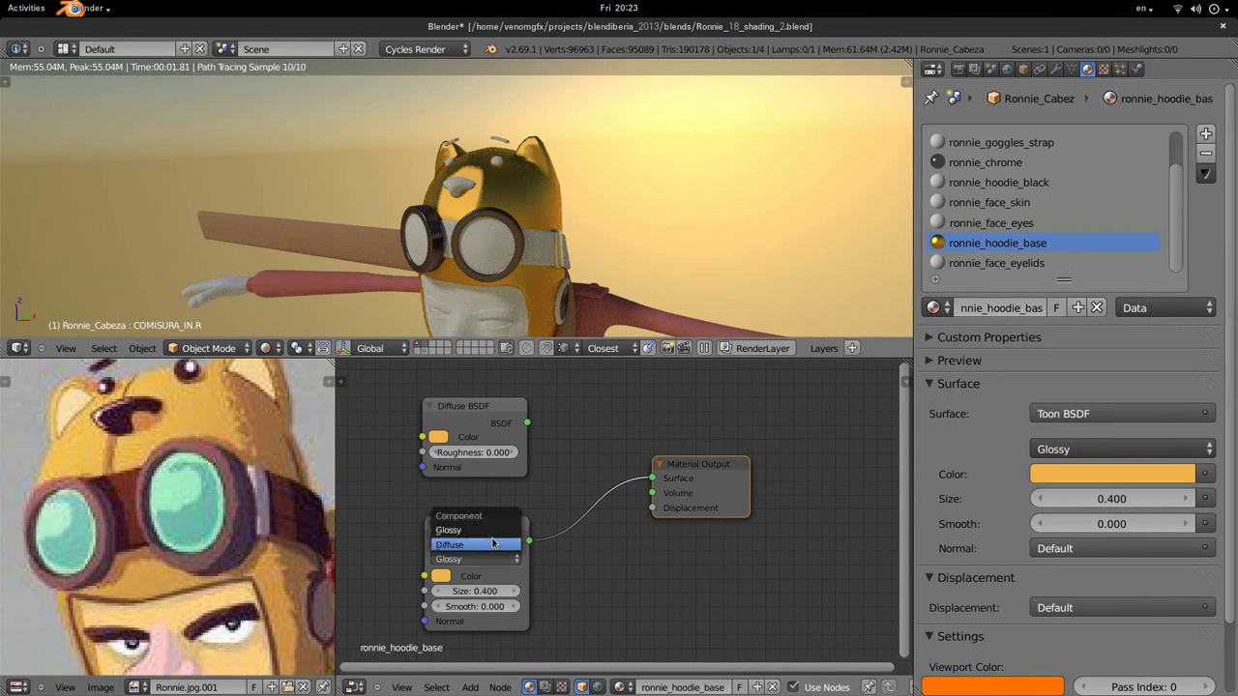
click(493, 556)
drag(504, 590, 504, 591)
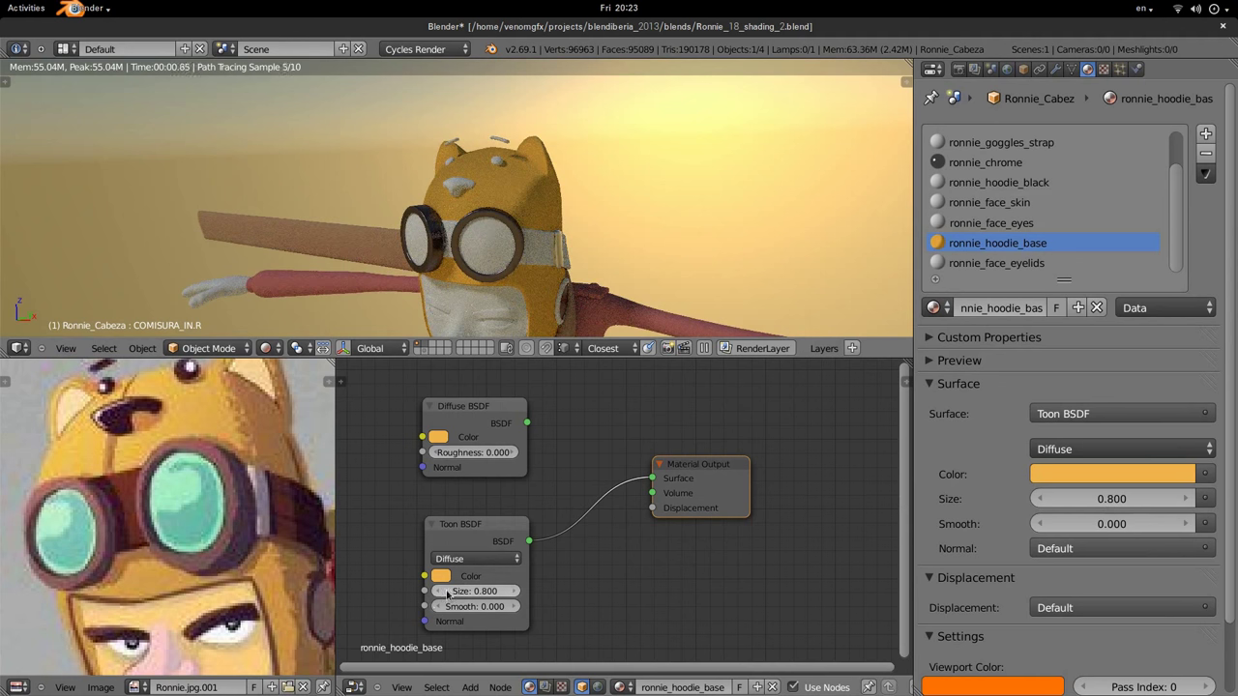
click(510, 606)
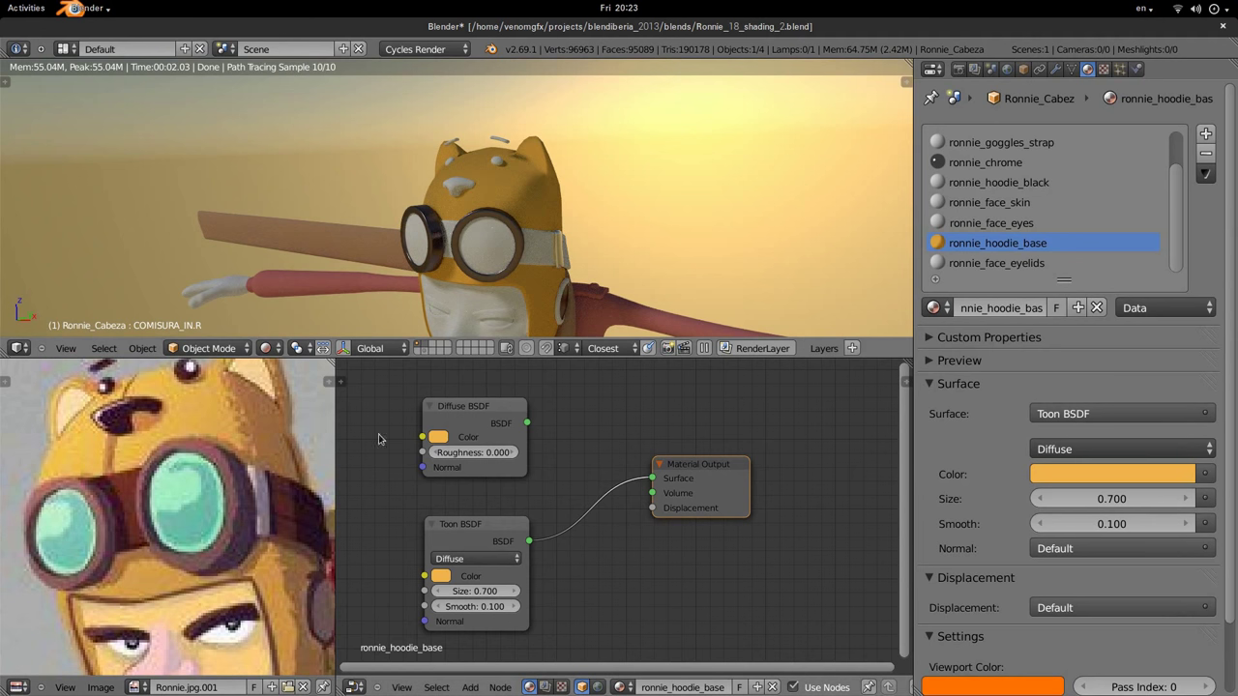
Delete the unused Diffuse BSDF node and move the Toon BSDF beside Material Output.
click(488, 405)
key(x)
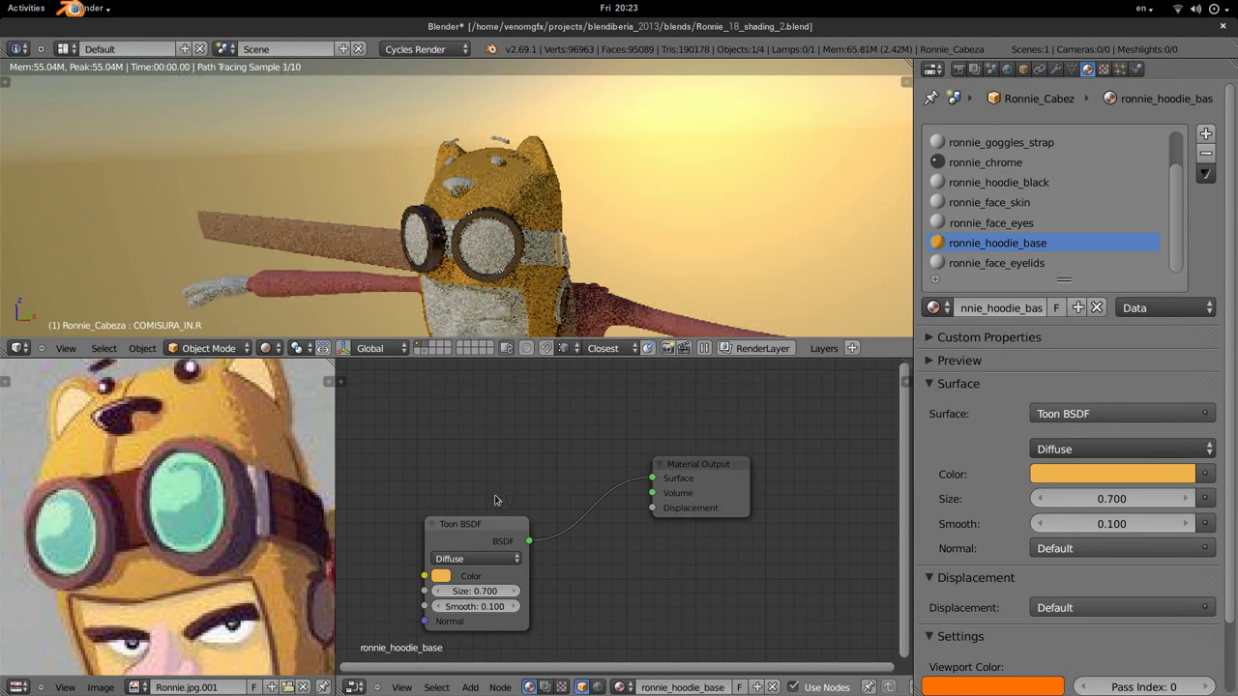
drag(460, 524, 521, 404)
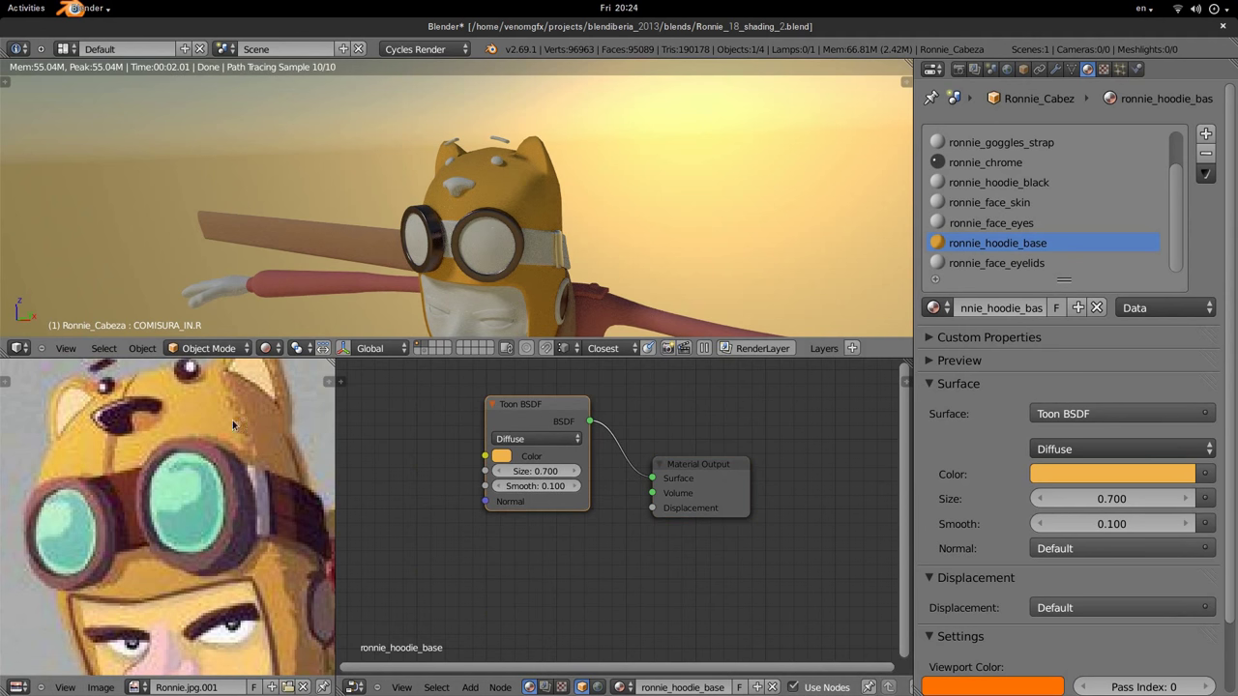
scroll(186, 446, down, 5)
scroll(186, 445, up, 3)
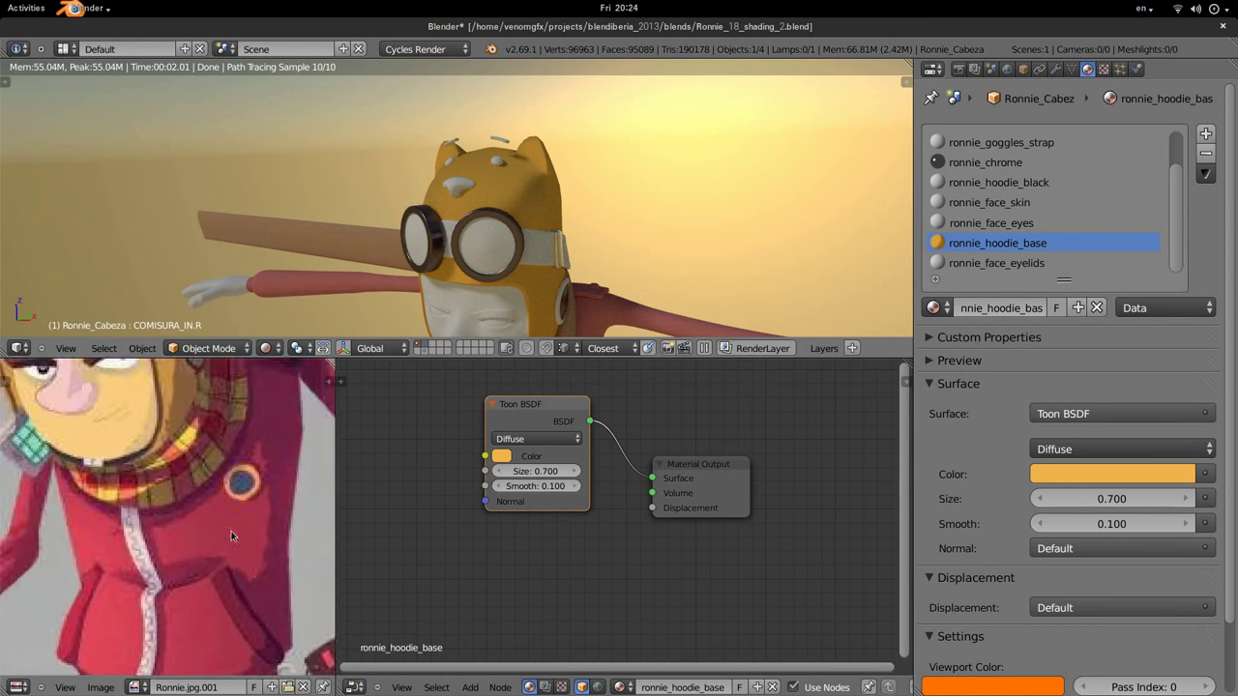
scroll(231, 531, up, 2)
scroll(203, 506, up, 1)
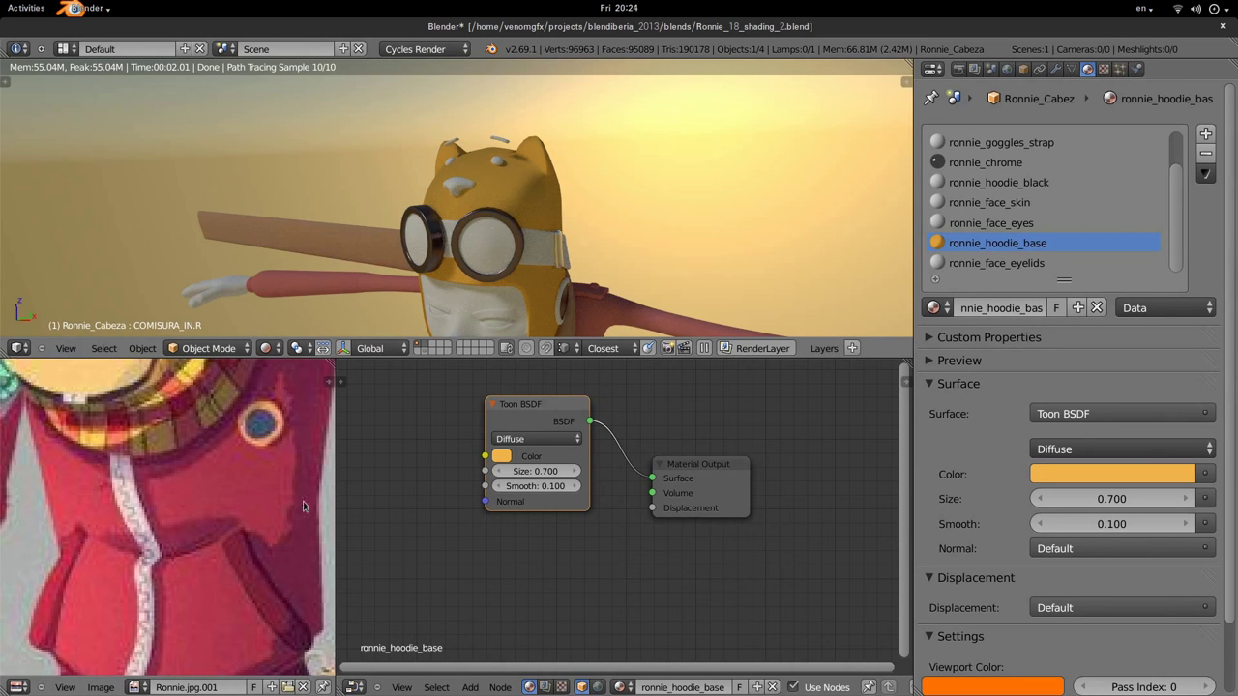
scroll(286, 494, down, 1)
scroll(283, 525, down, 1)
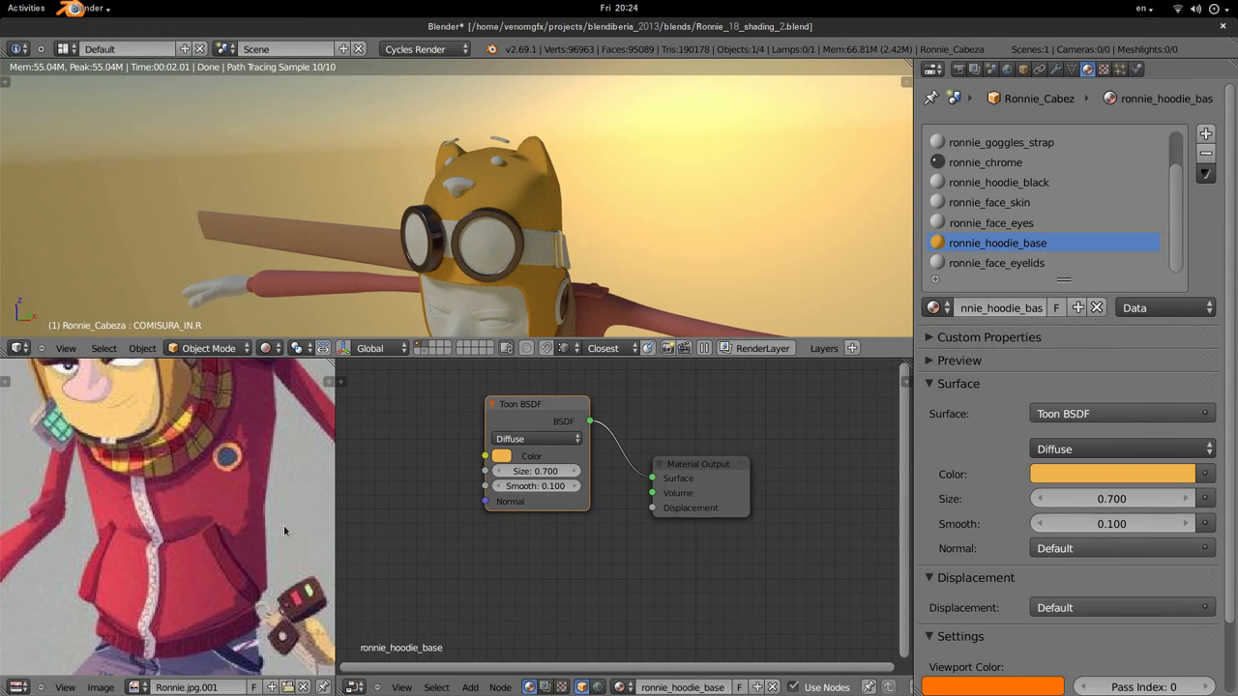
Orbit and zoom the viewport around the character toward the hoodie and goggled head.
middle_drag(549, 231, 519, 225)
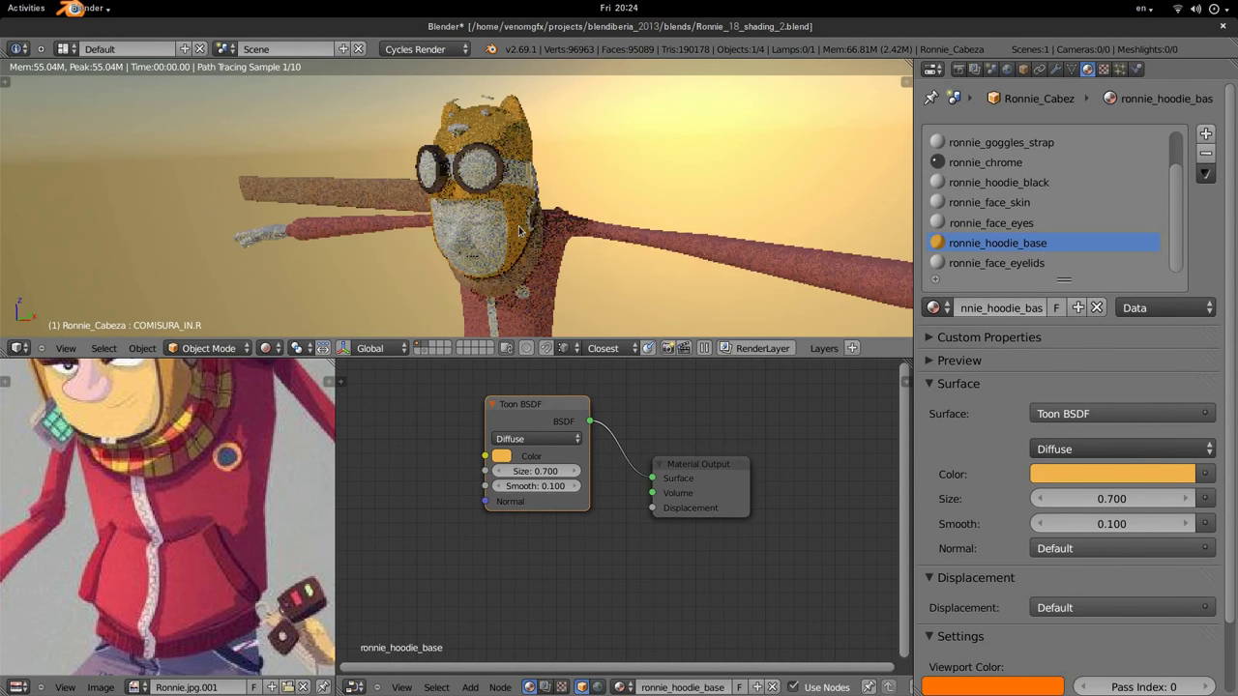
scroll(496, 282, up, 2)
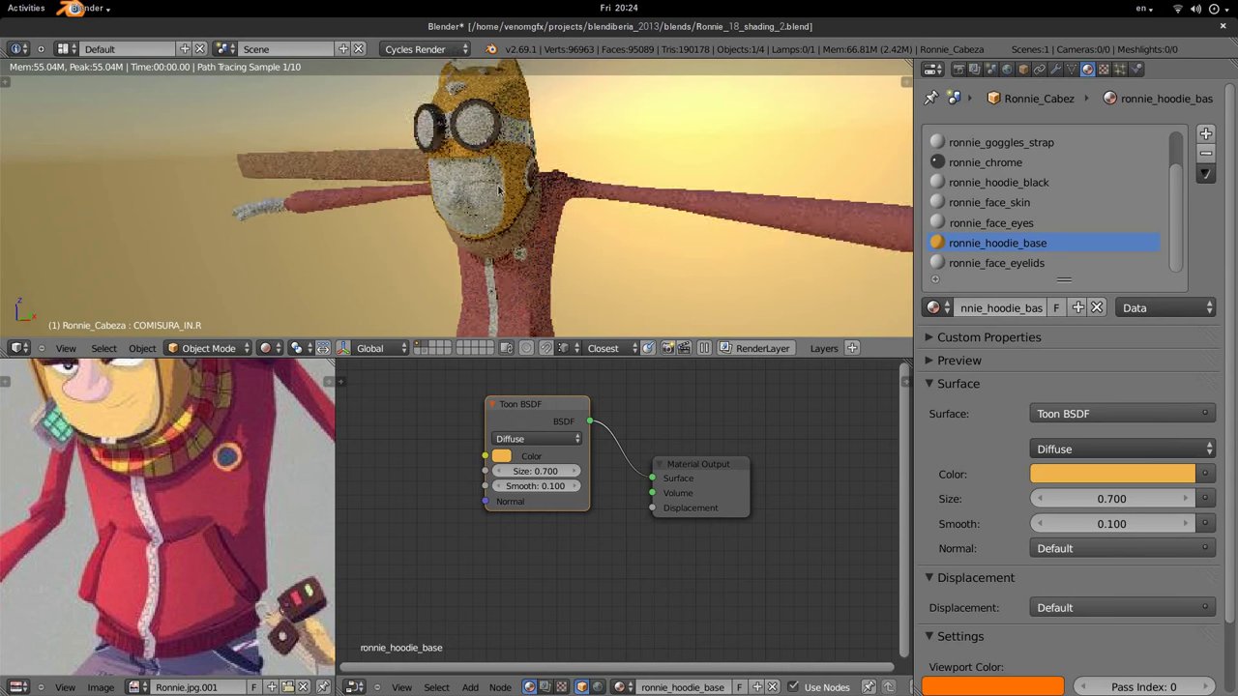
scroll(522, 261, up, 2)
scroll(551, 241, up, 2)
middle_drag(572, 229, 331, 190)
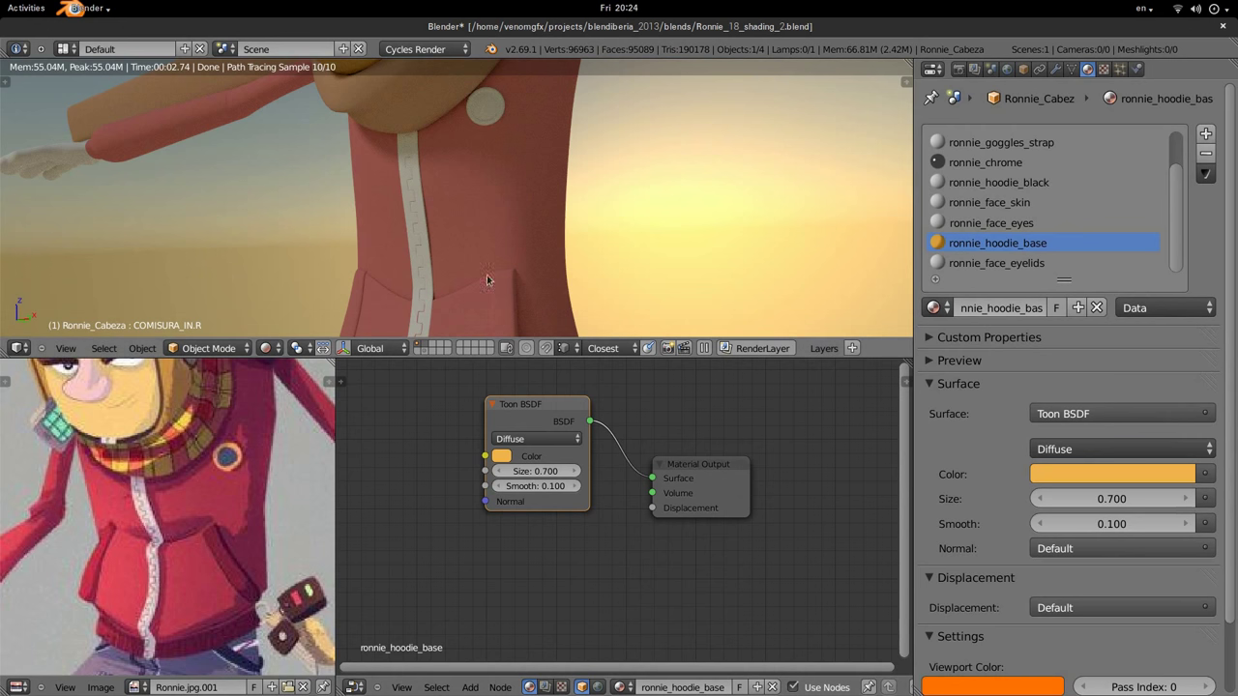
scroll(483, 259, up, 1)
mouse_move(484, 256)
middle_down()
mouse_move(569, 331)
mouse_move(454, 229)
middle_up()
Select the jacket body to show ronnie_jacket_base's pink Diffuse nodes, framed and shifted right.
right_click(454, 229)
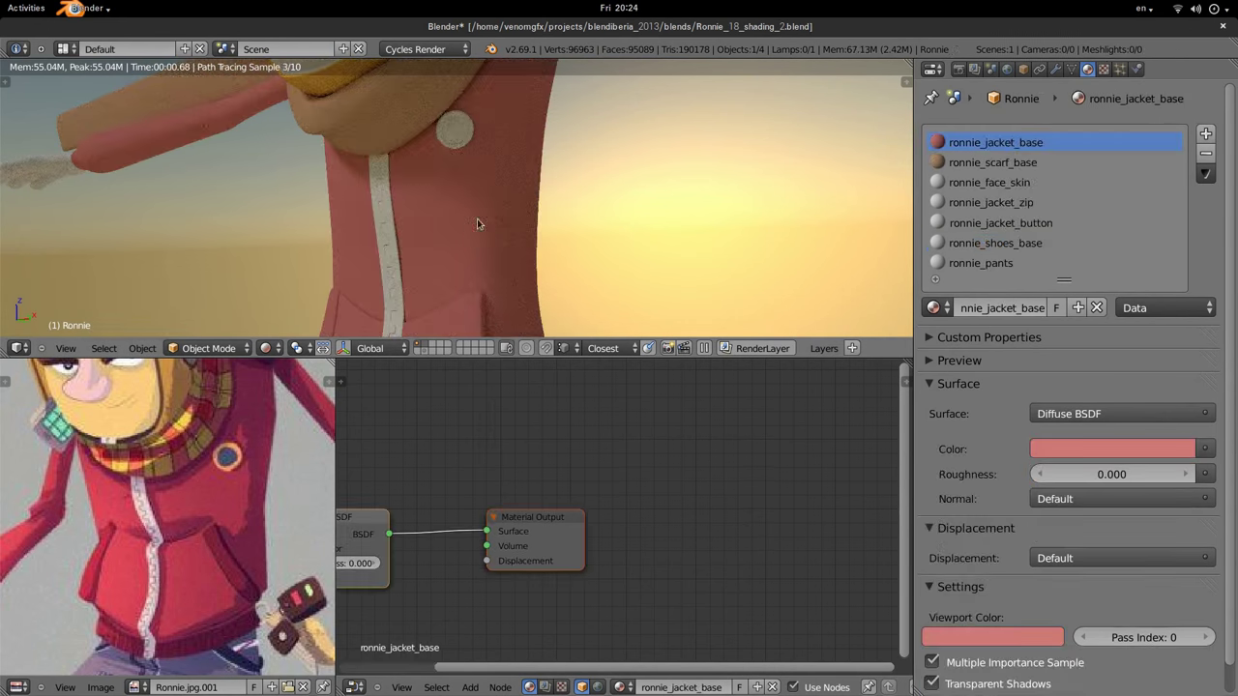
key(Home)
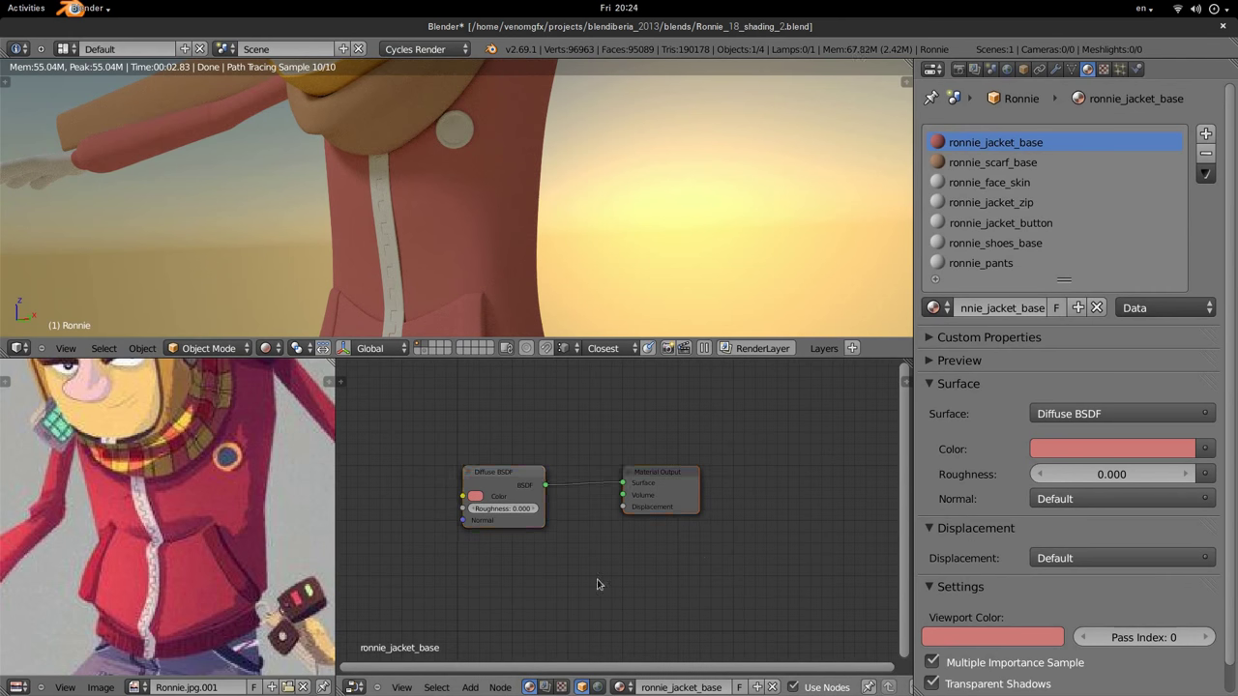
key(g)
click(809, 578)
Replace the jacket's Diffuse BSDF with a new Toon BSDF linked to Material Output Surface.
drag(691, 491, 619, 408)
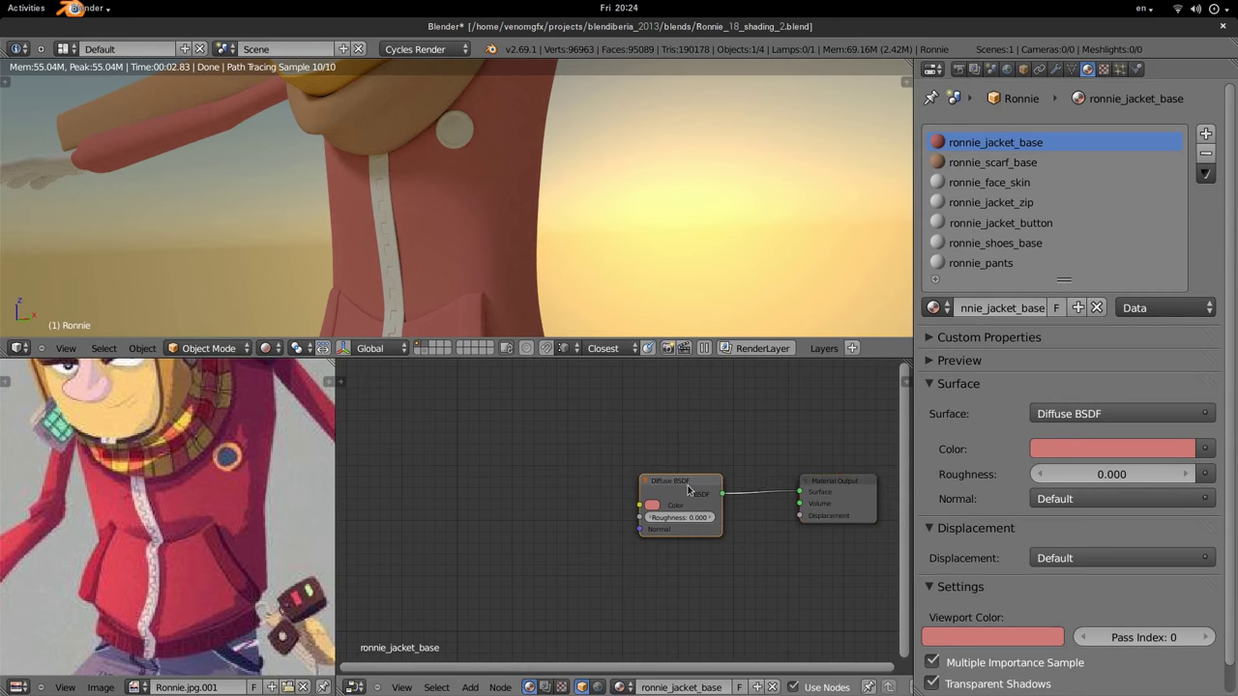
key(x)
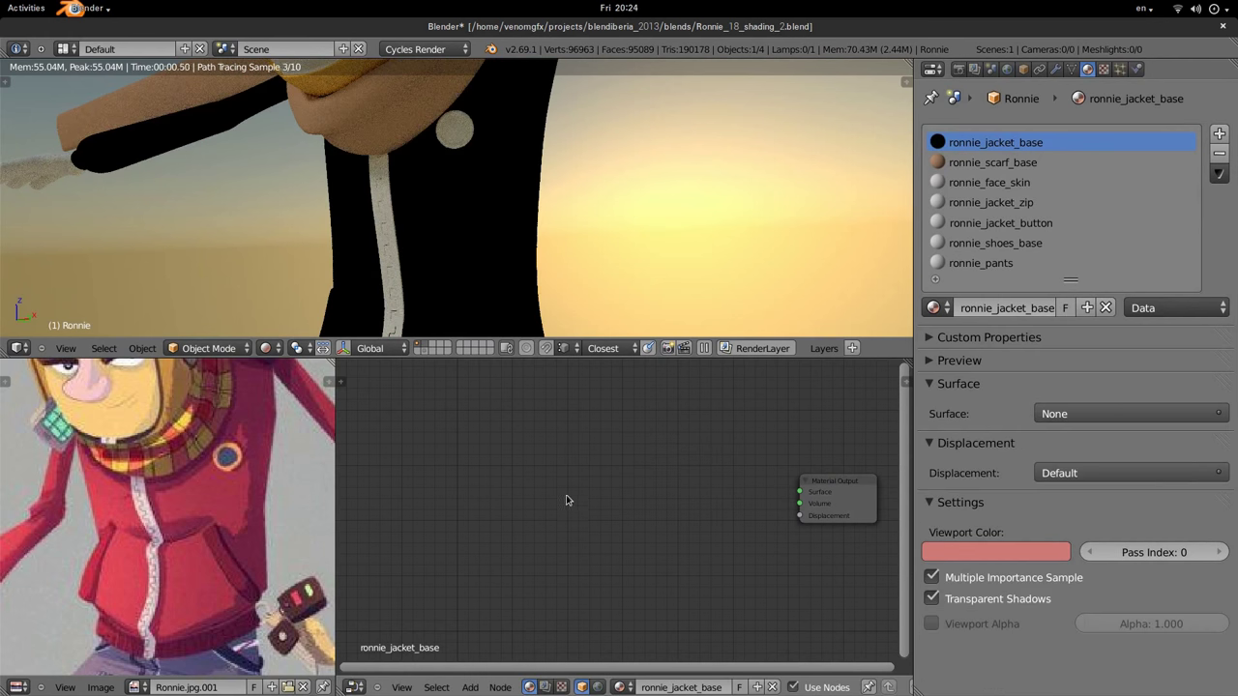
key(shift+a)
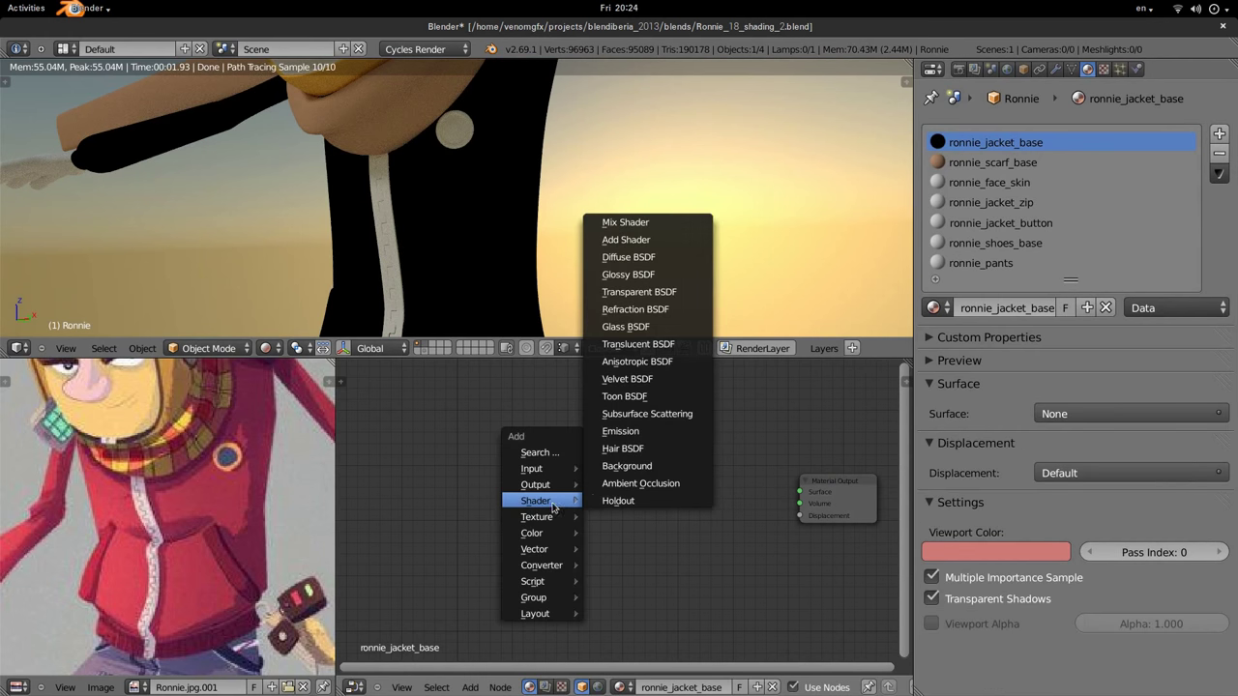
click(615, 397)
click(654, 389)
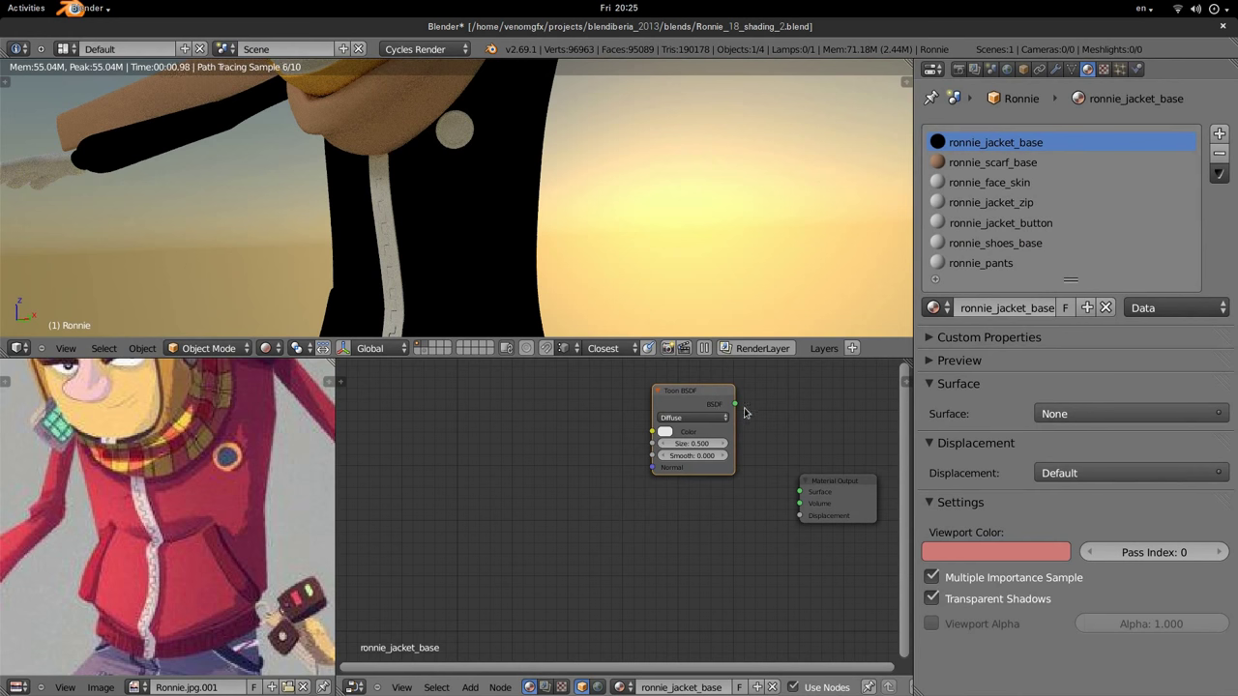
drag(736, 409, 801, 494)
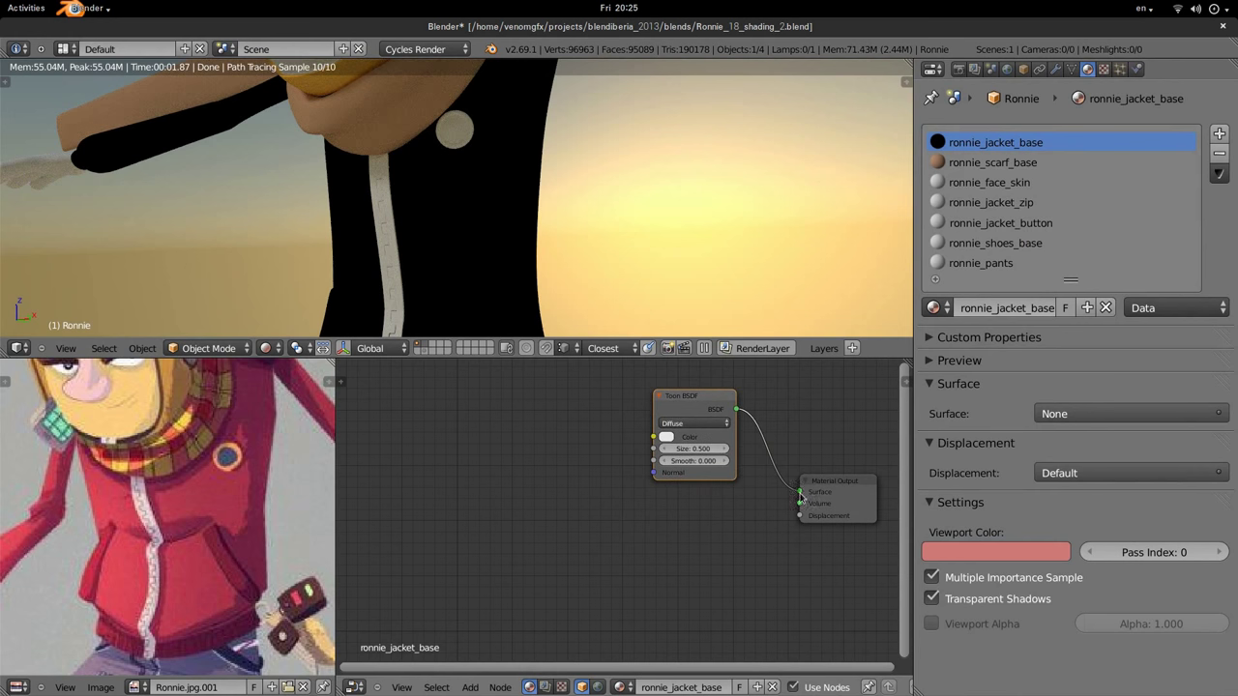
Paste the pink jacket colour into the Toon BSDF and set Size 0.700, Smooth 0.200.
scroll(1023, 595, down, 2)
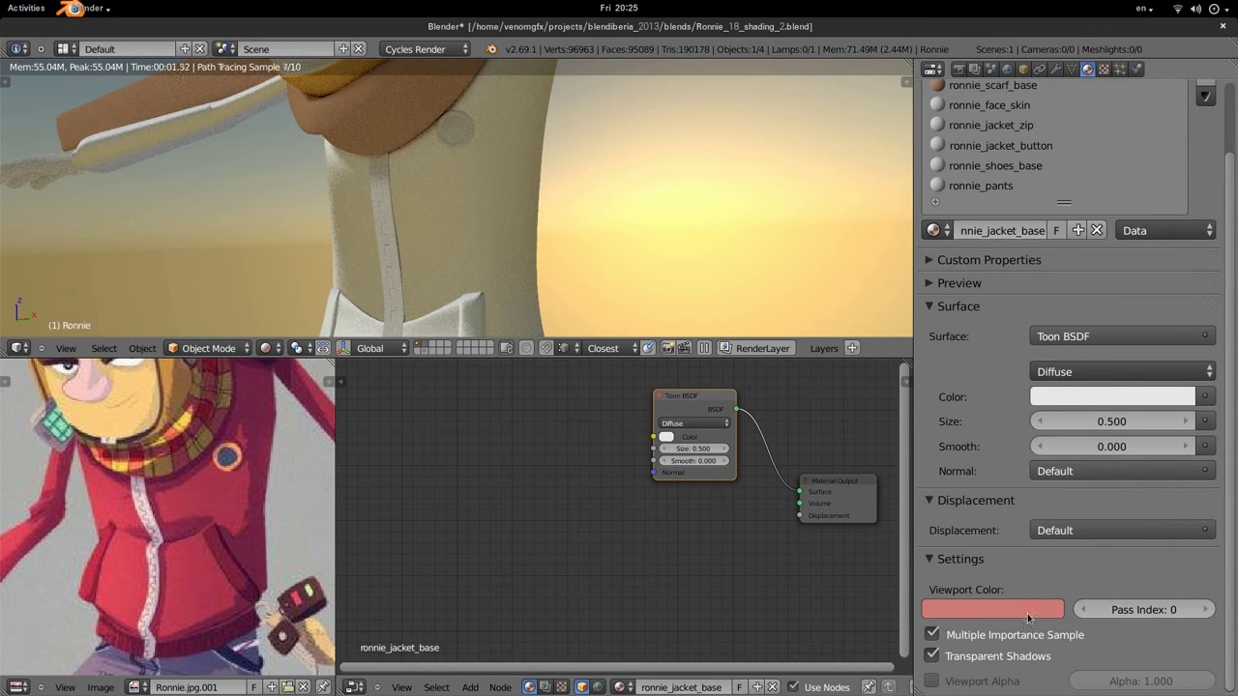
key(ctrl+v)
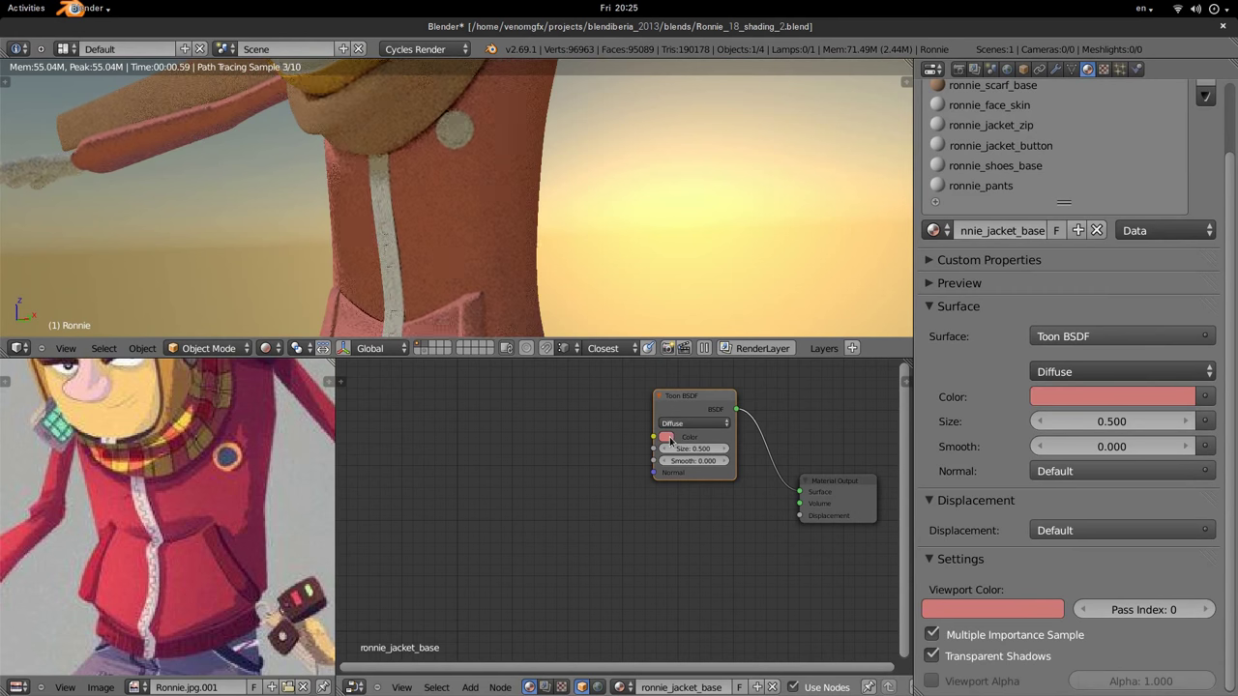
scroll(462, 182, down, 2)
scroll(462, 183, down, 2)
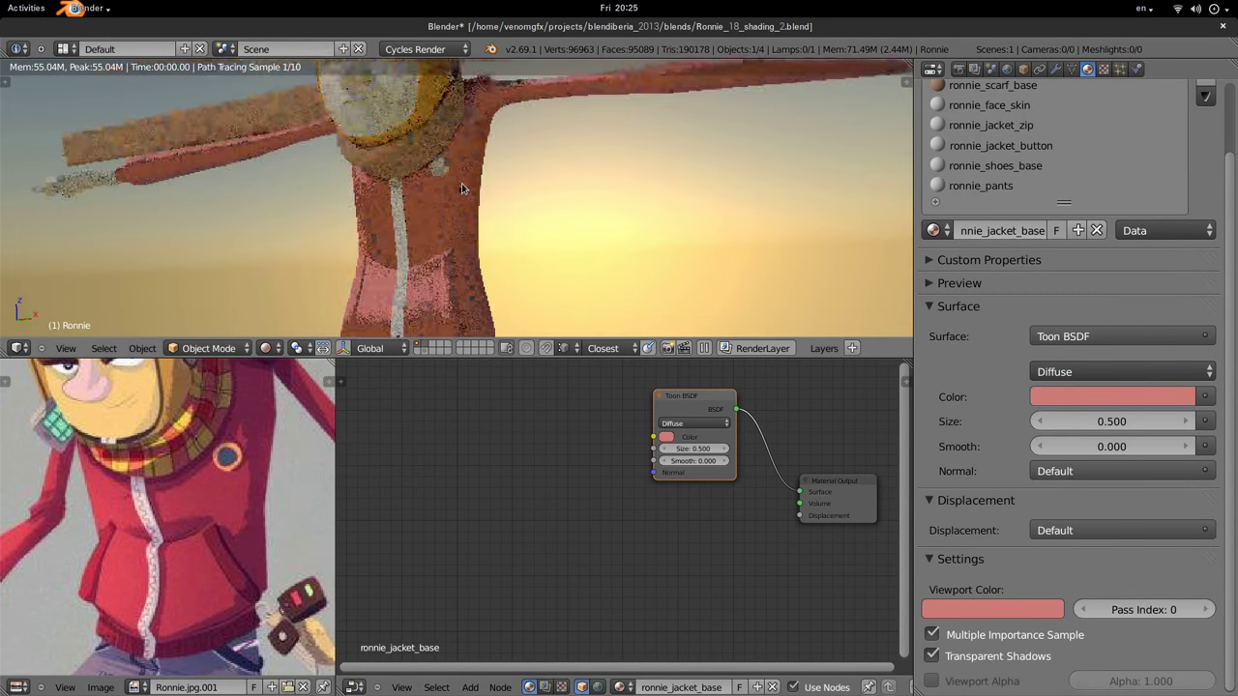
scroll(430, 208, down, 2)
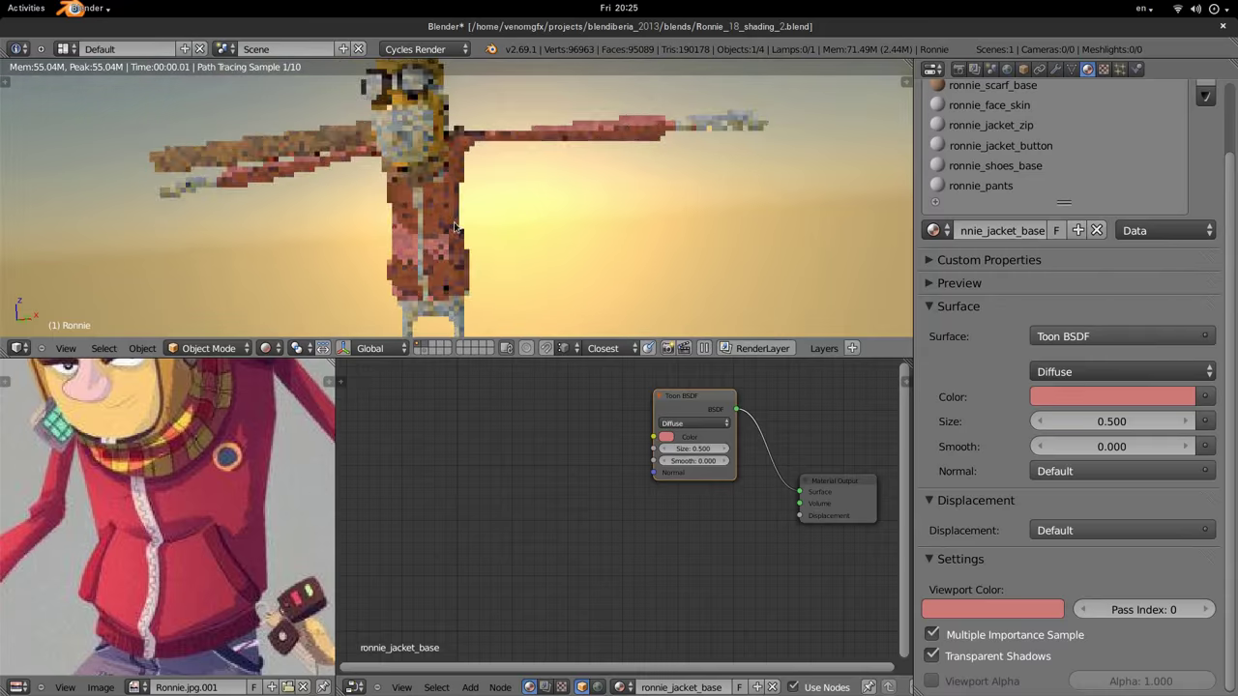
scroll(527, 222, up, 2)
click(725, 448)
click(725, 448)
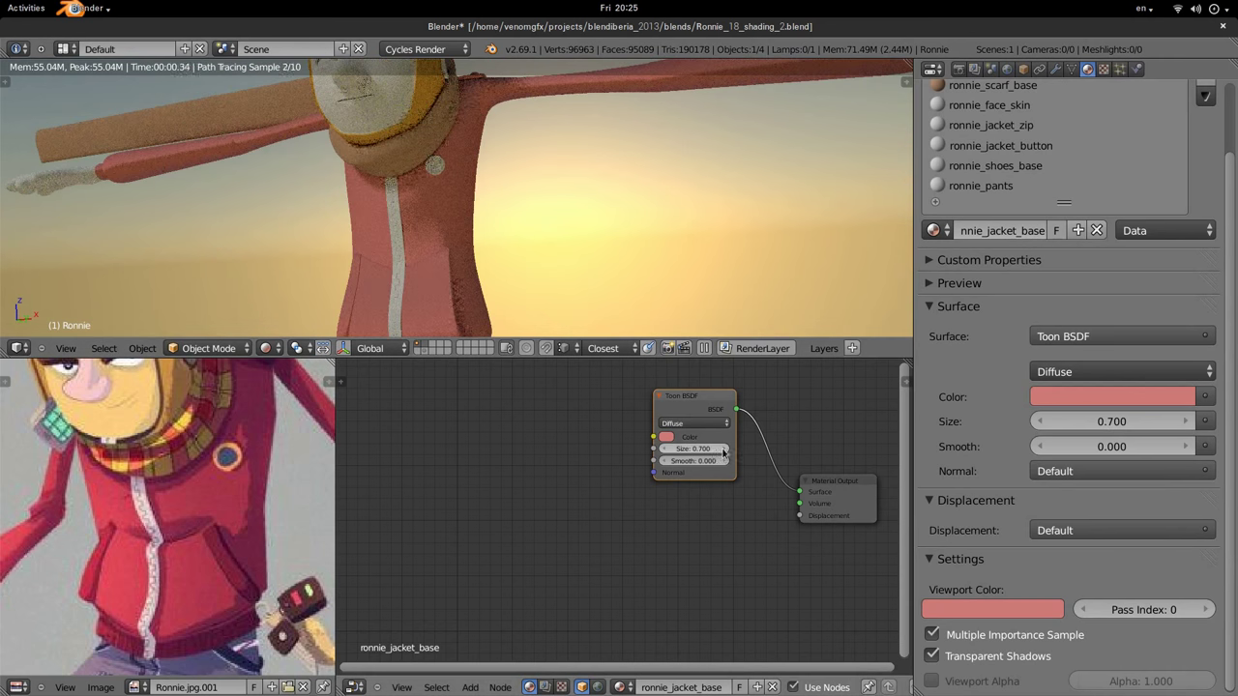
scroll(514, 281, up, 2)
click(726, 461)
click(725, 462)
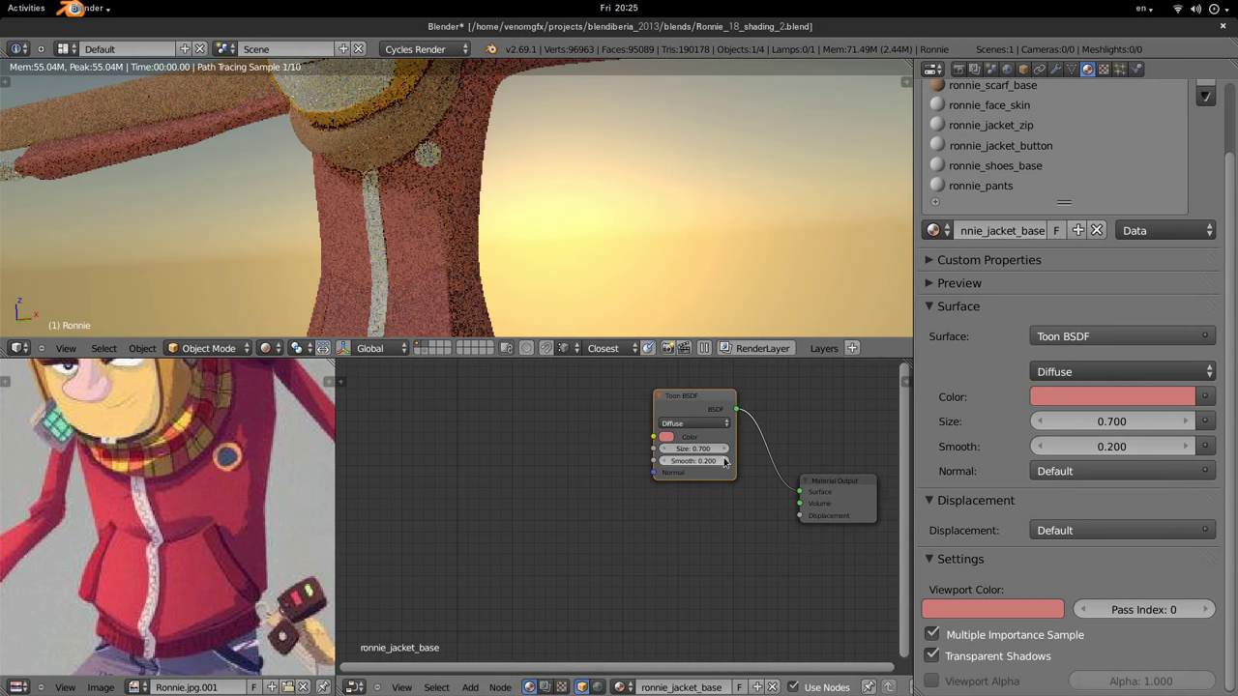
shift+scroll(388, 240, down, 2)
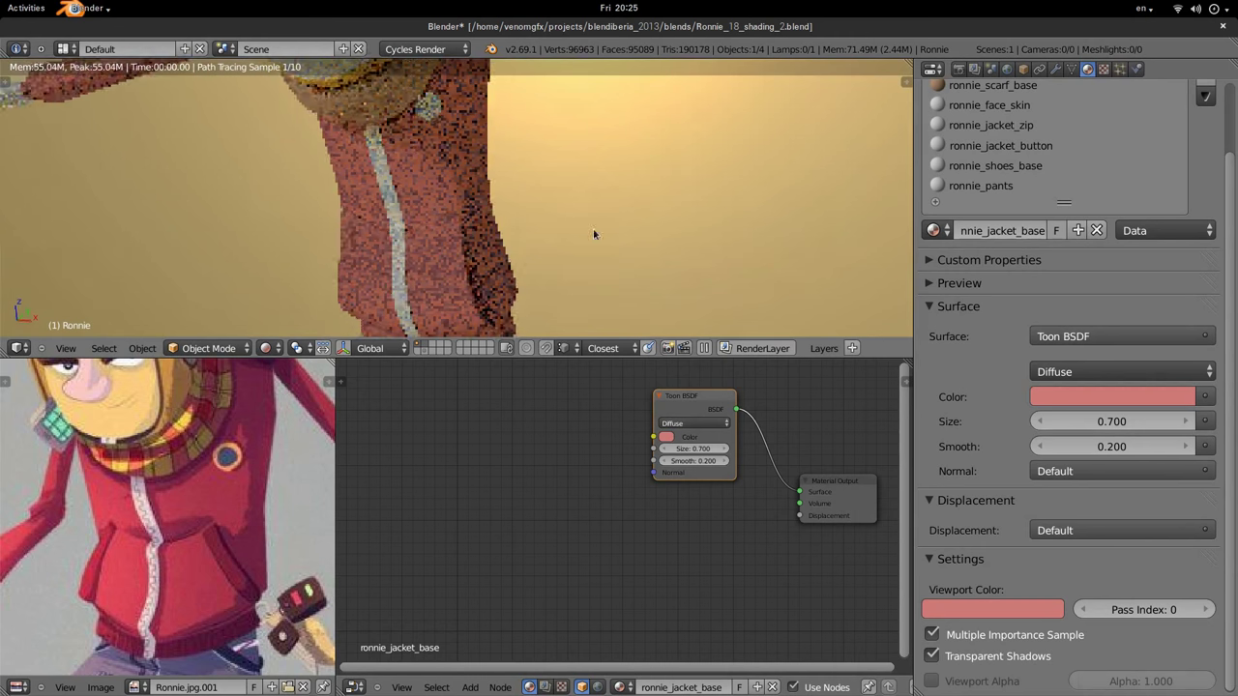
shift+scroll(594, 232, down, 3)
shift+scroll(360, 196, up, 3)
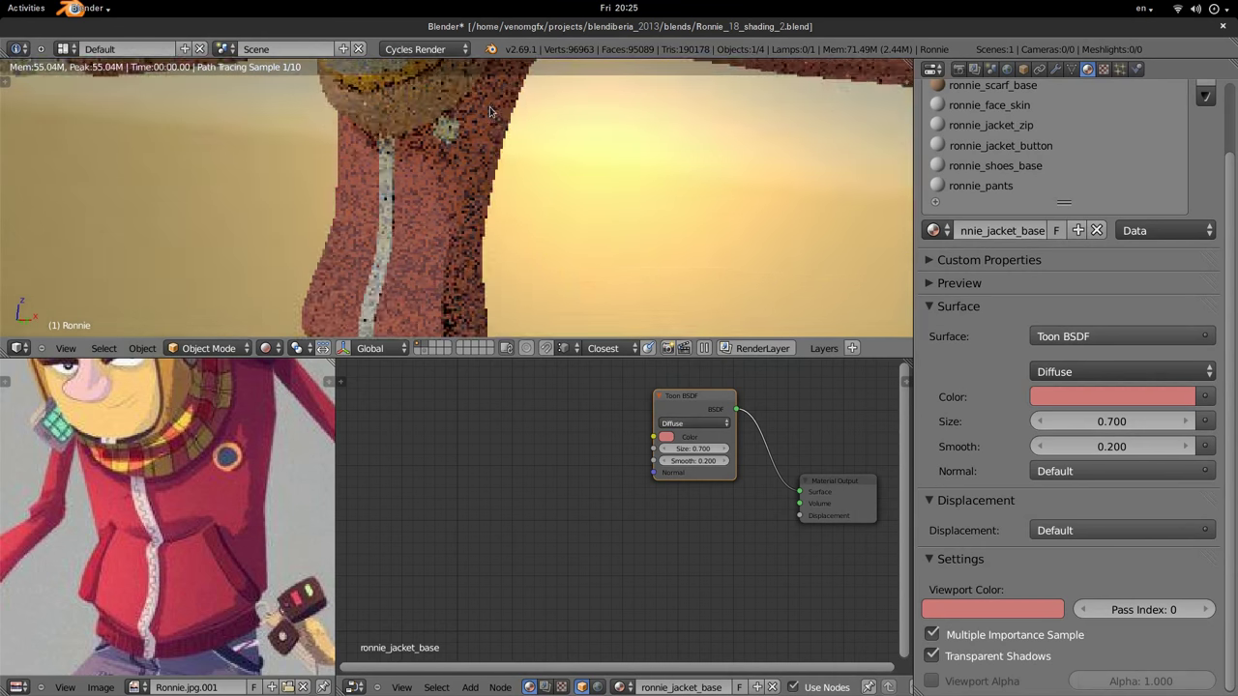
scroll(354, 150, down, 2)
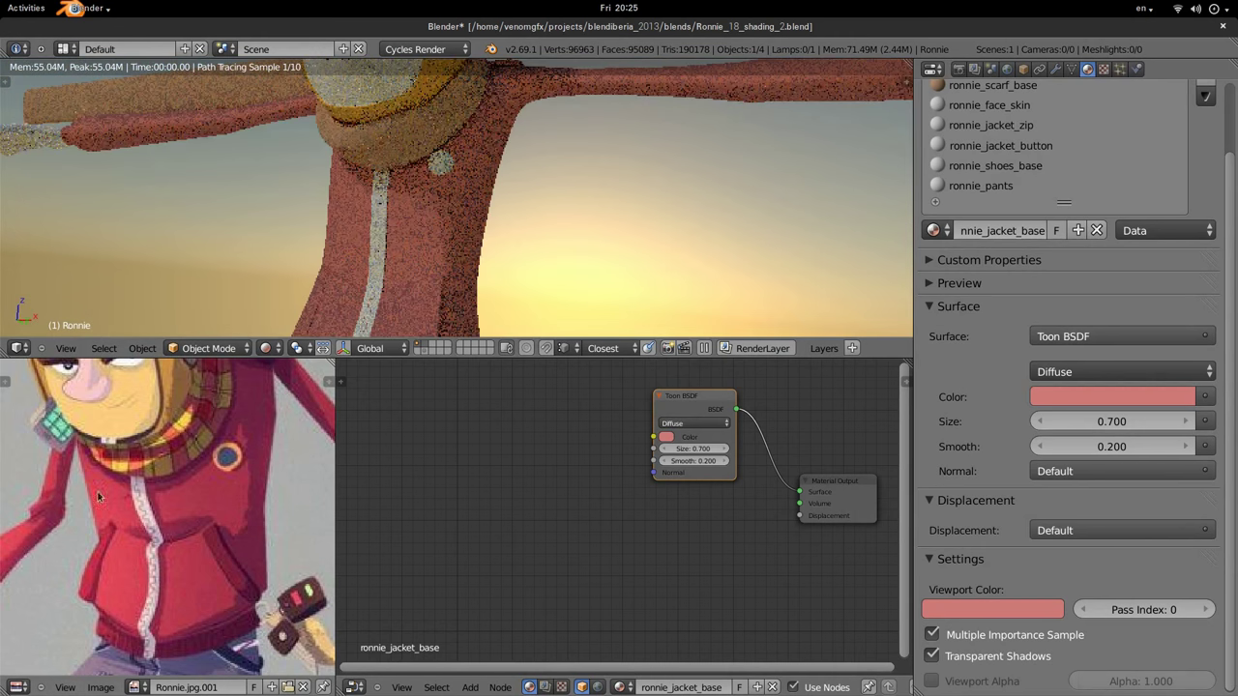
click(666, 437)
Sample the hoodie red from the reference picture and lower its saturation to 0.700.
click(751, 388)
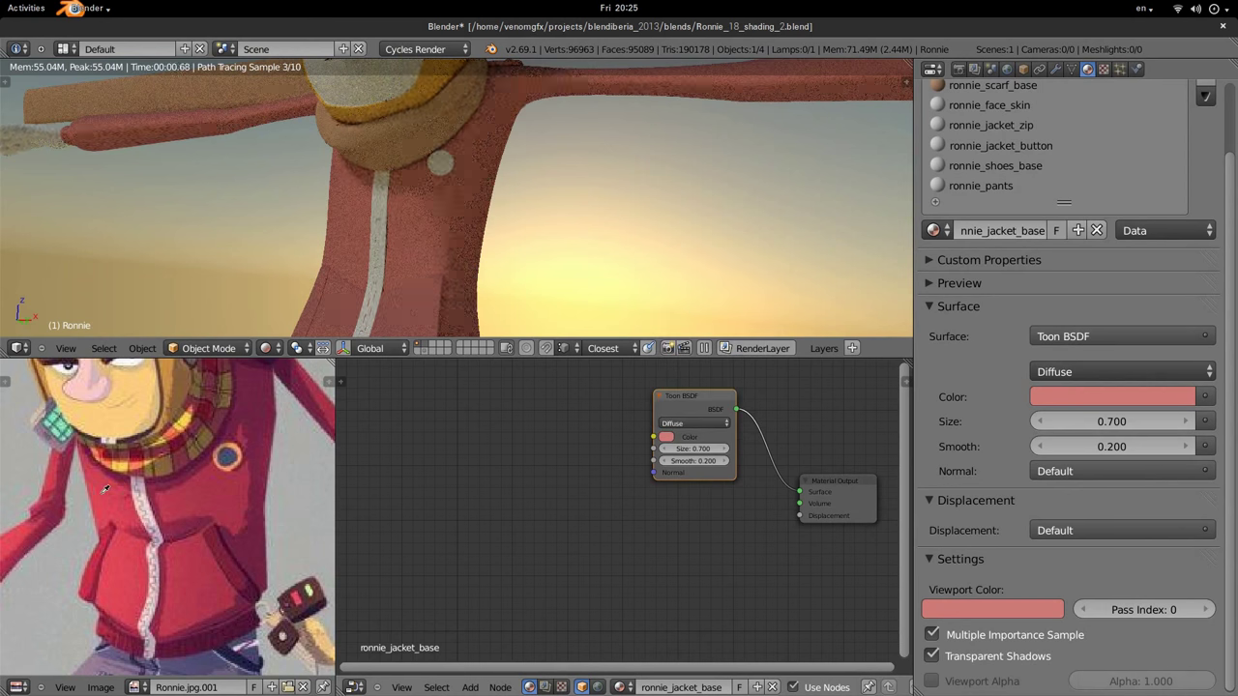
click(99, 493)
click(1090, 399)
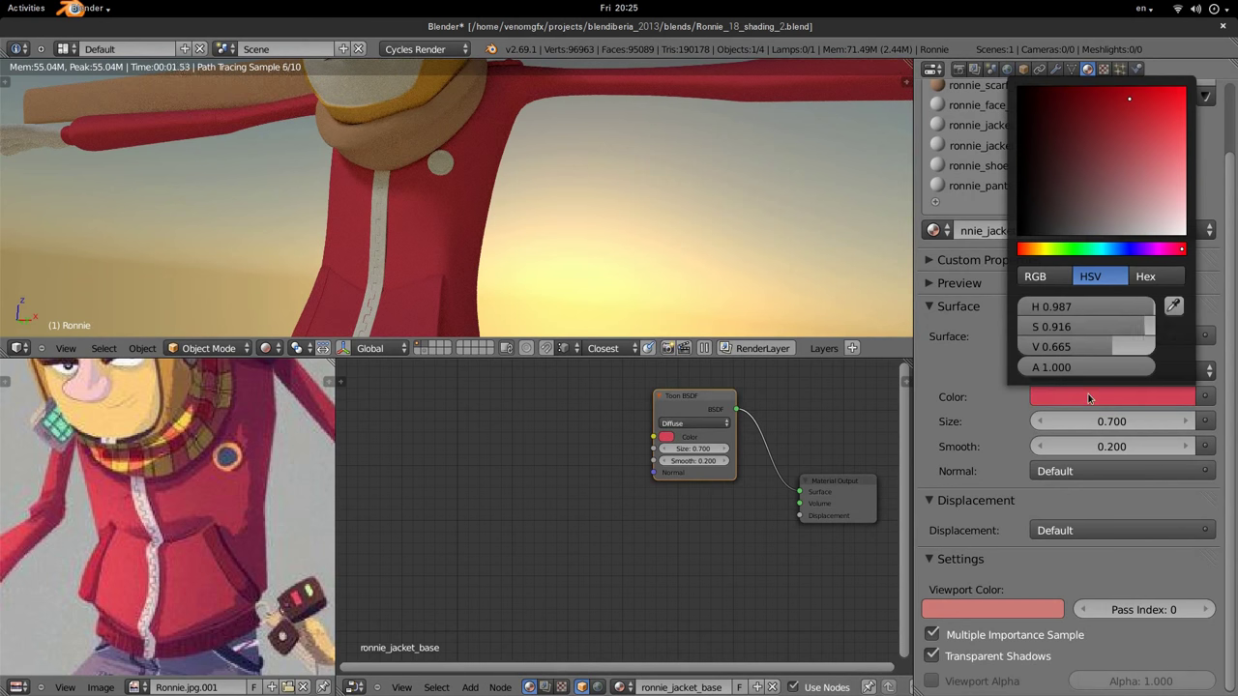
mouse_move(1124, 327)
mouse_down()
mouse_move(1095, 327)
mouse_move(1103, 346)
mouse_up()
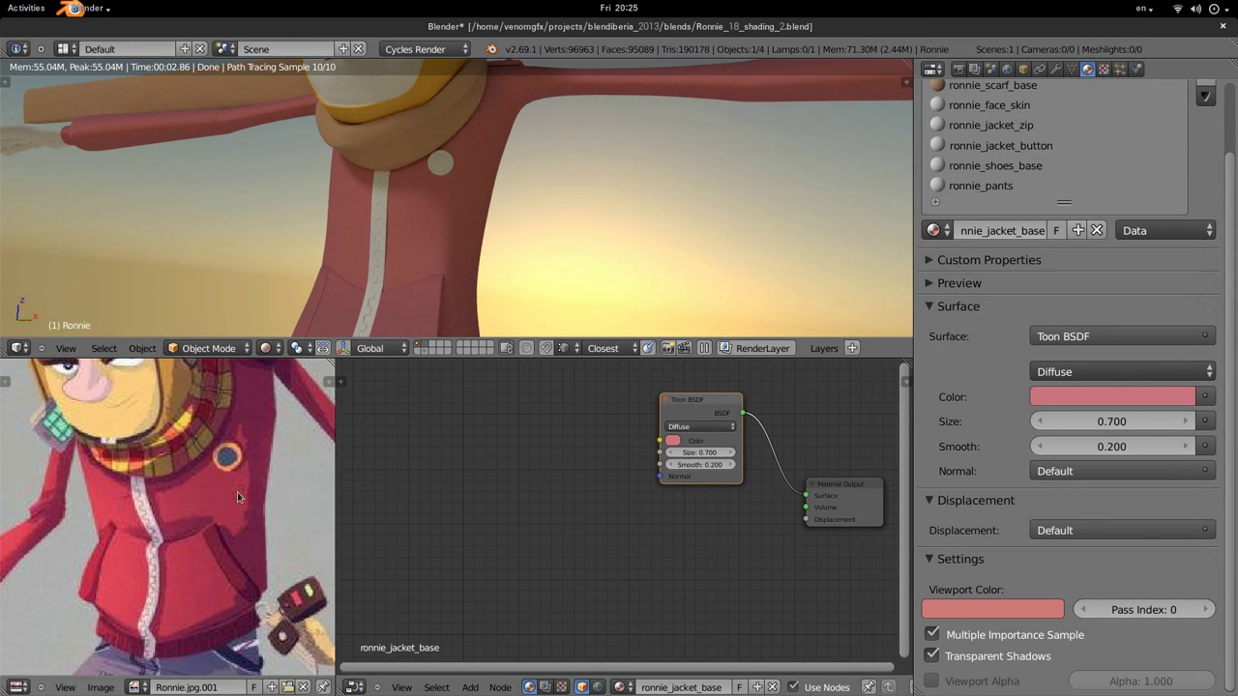
key(shift+a)
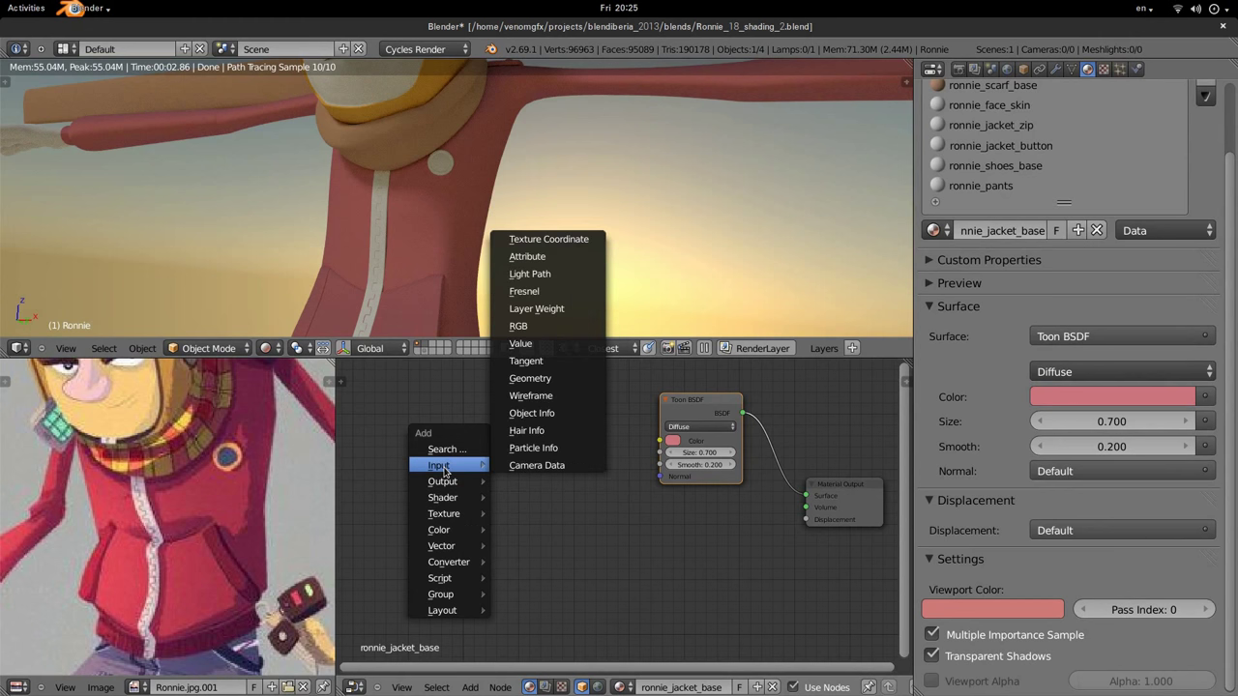
mouse_move(443, 497)
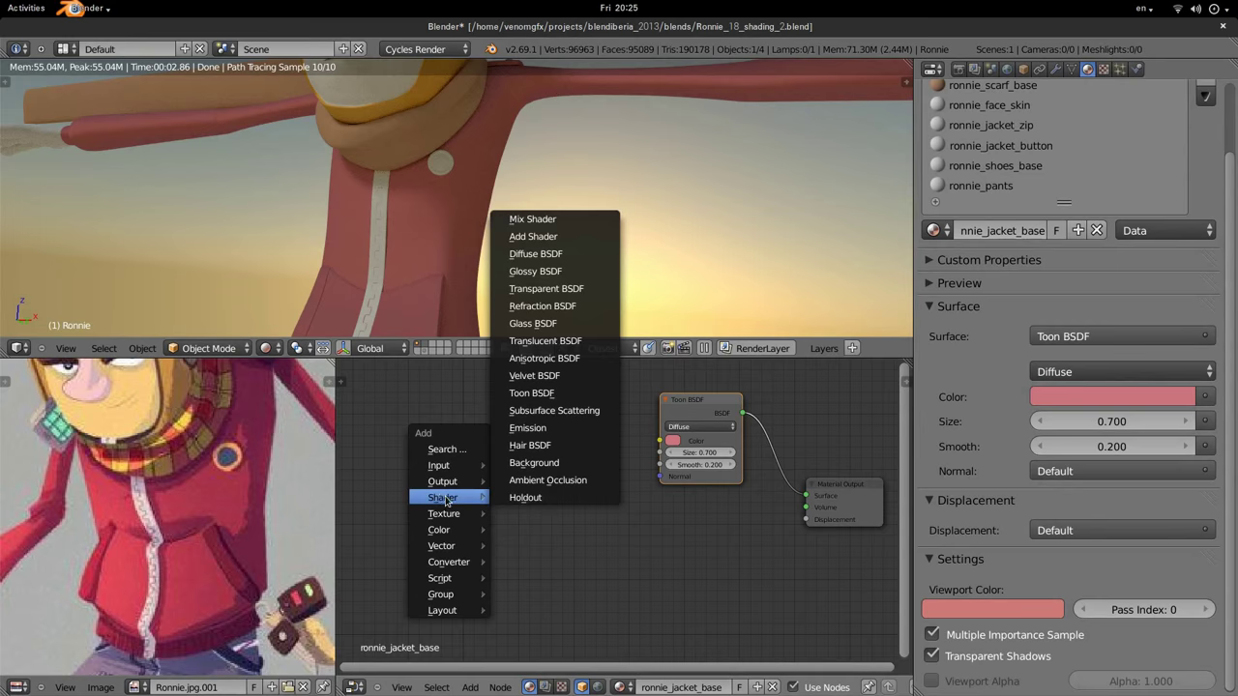
Add a Mix node left of the Toon shader with Color1 pasted and darkened to deeper red.
click(545, 528)
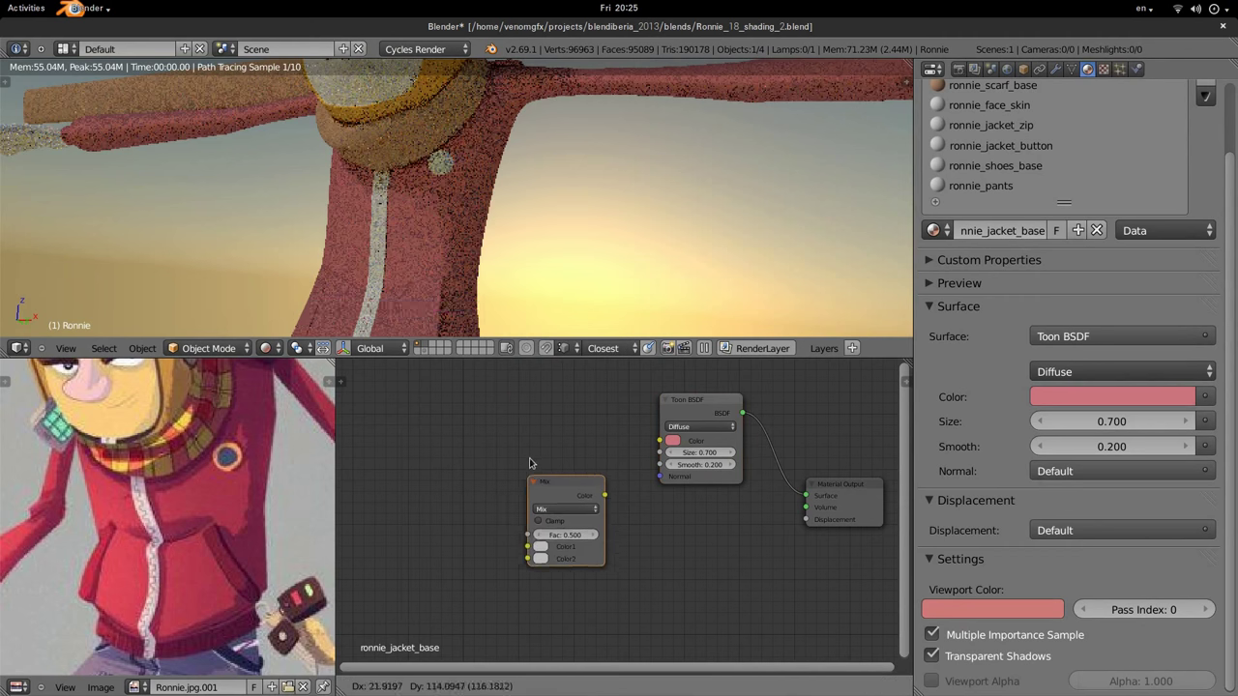
click(547, 379)
scroll(657, 441, up, 1)
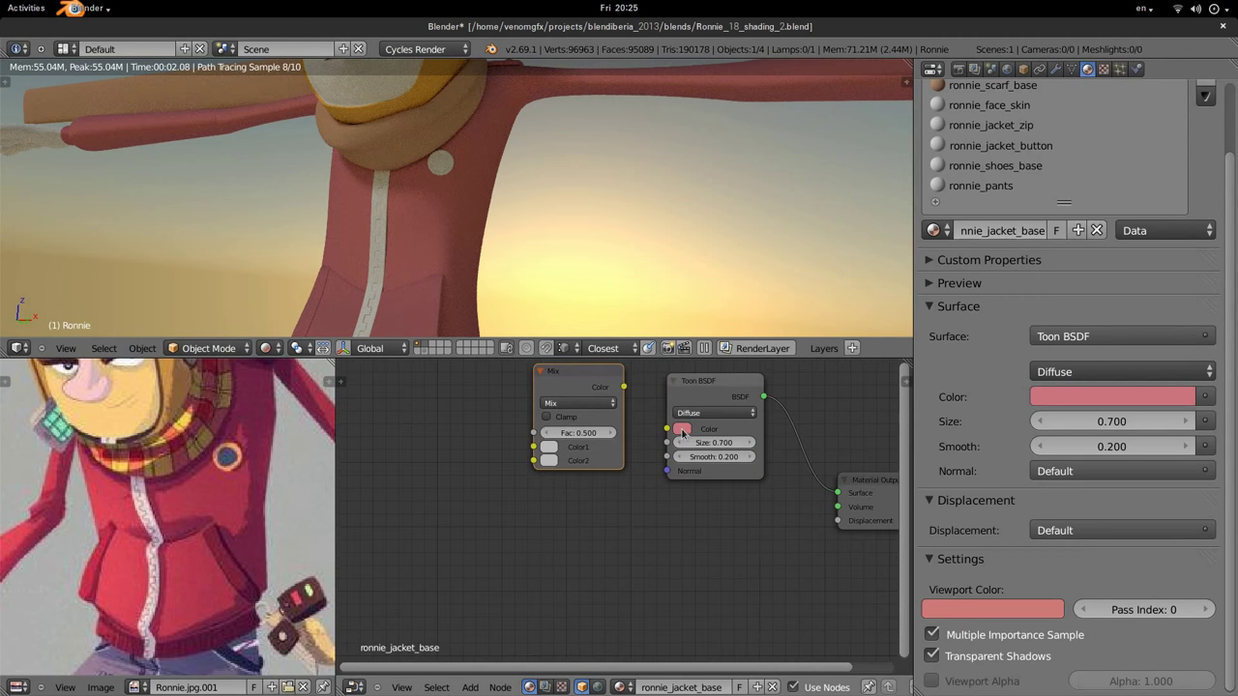
key(ctrl+v)
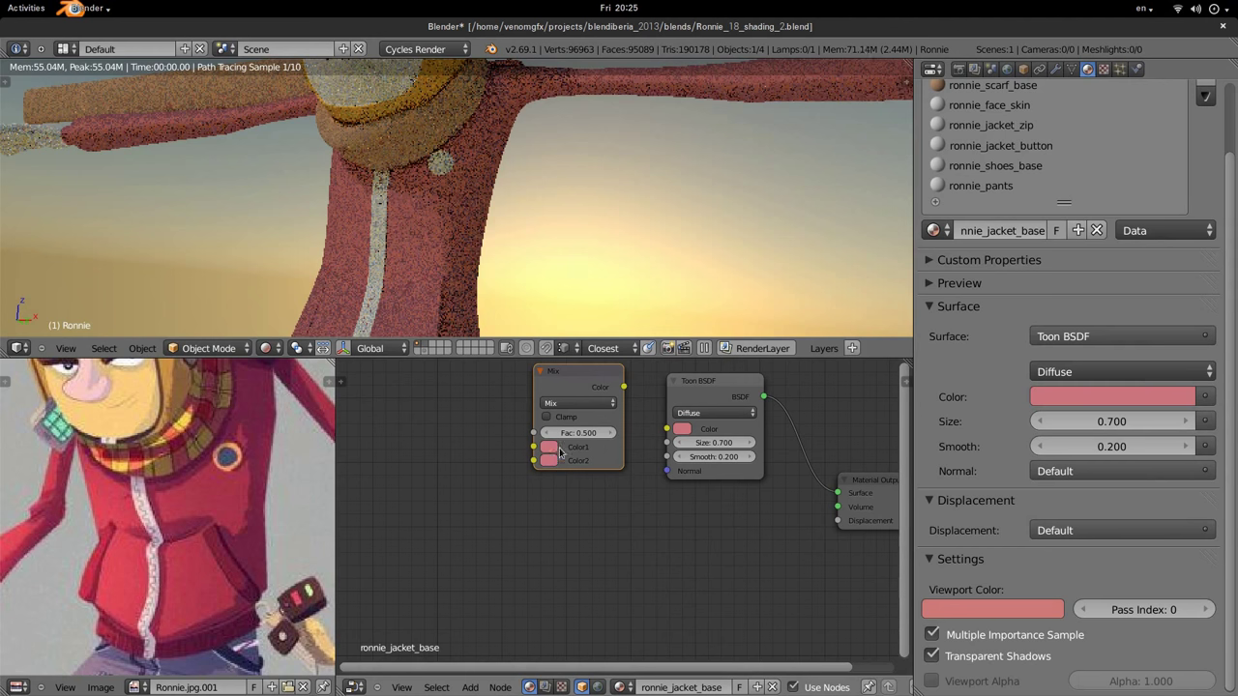
click(550, 448)
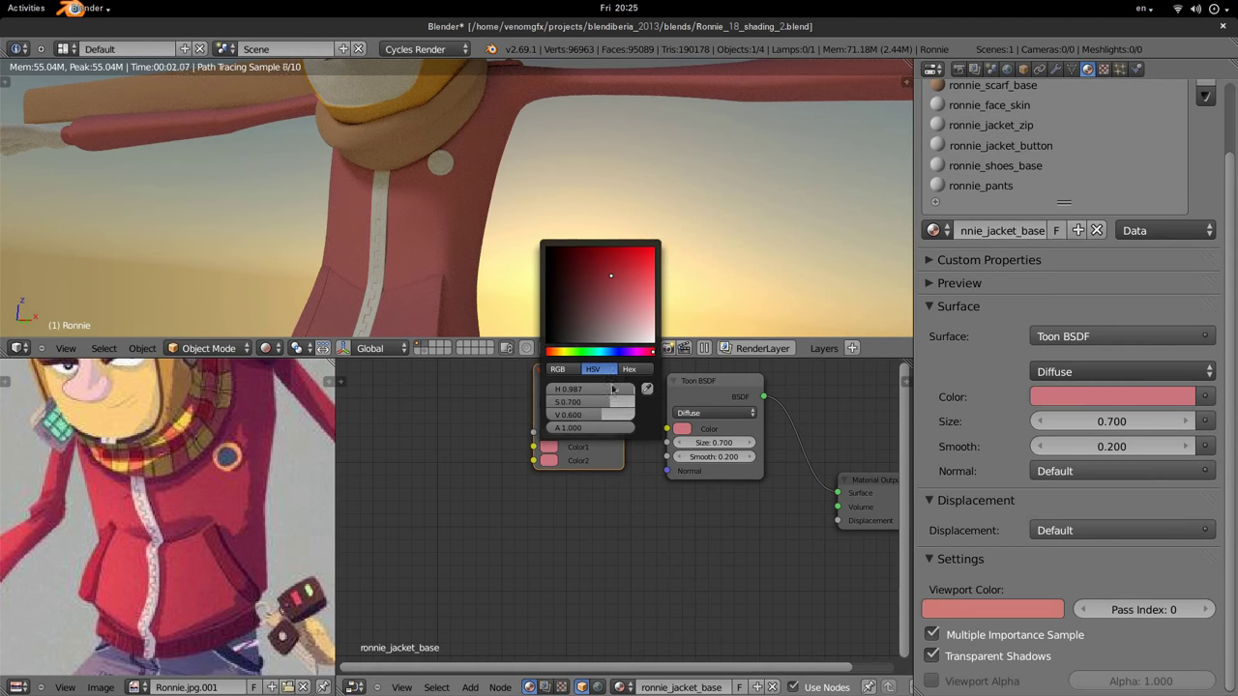
drag(611, 401, 633, 401)
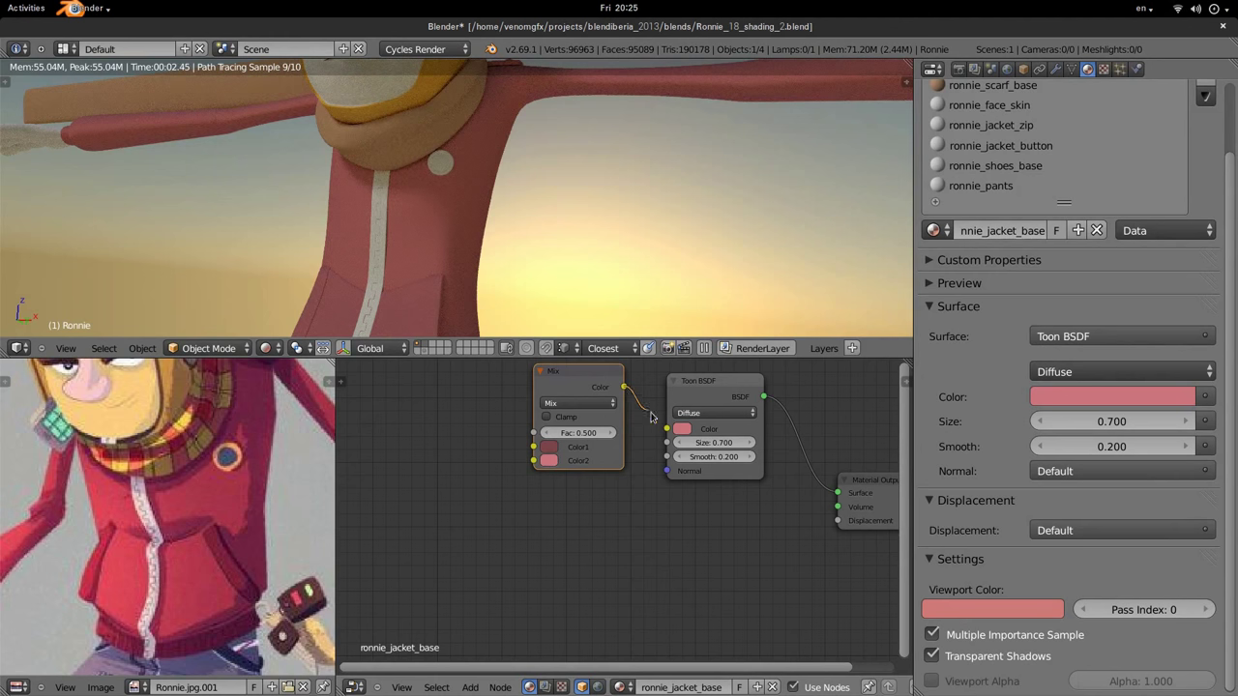
Link the Mix node's output into the Toon BSDF Color input.
drag(671, 434, 667, 429)
middle_drag(601, 432, 617, 460)
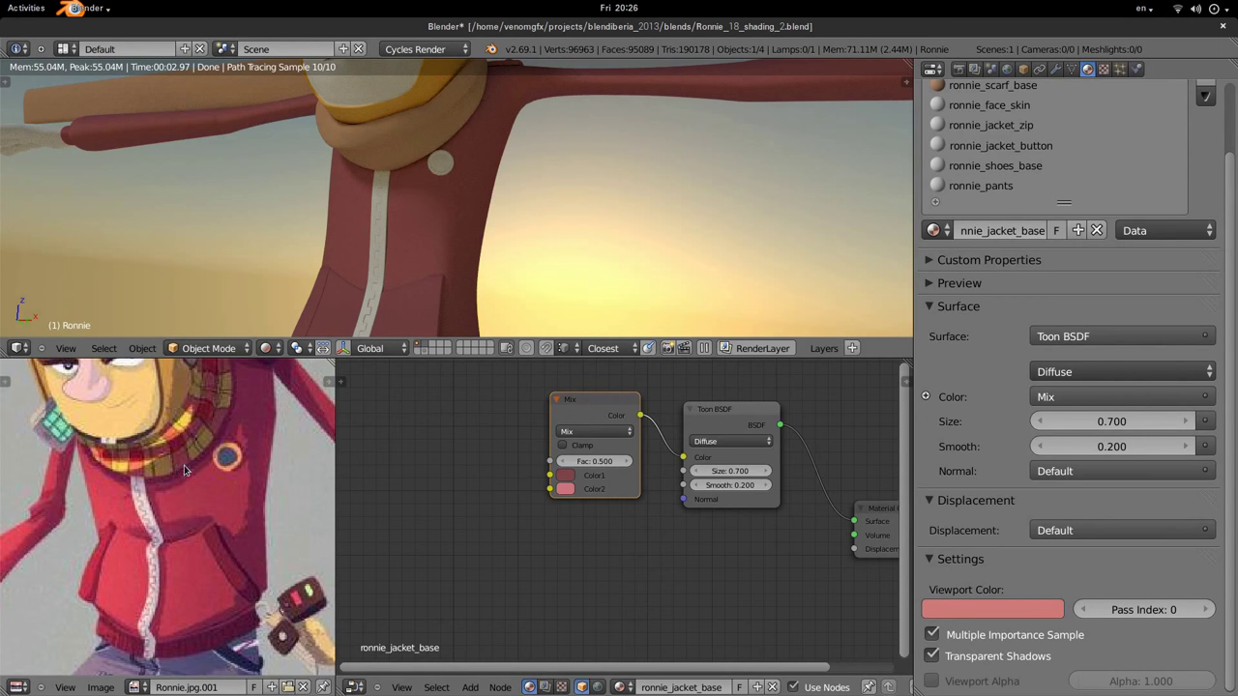
scroll(188, 488, down, 2)
scroll(473, 487, down, 1)
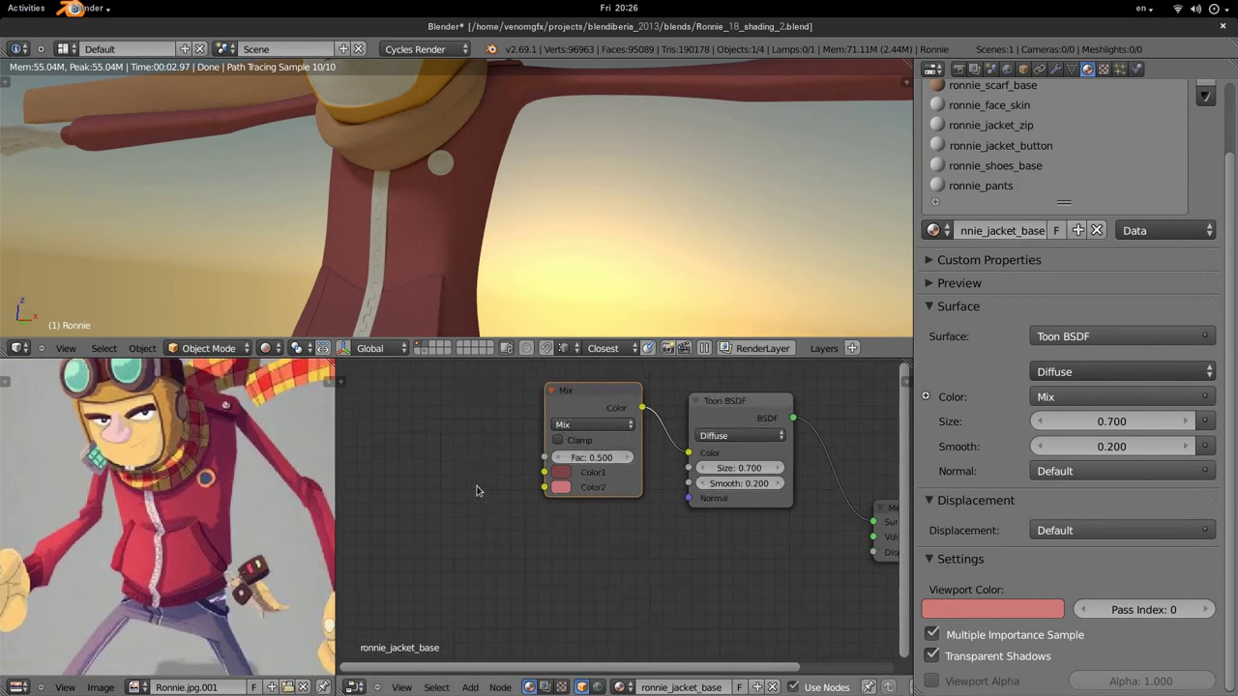
middle_drag(541, 535, 542, 544)
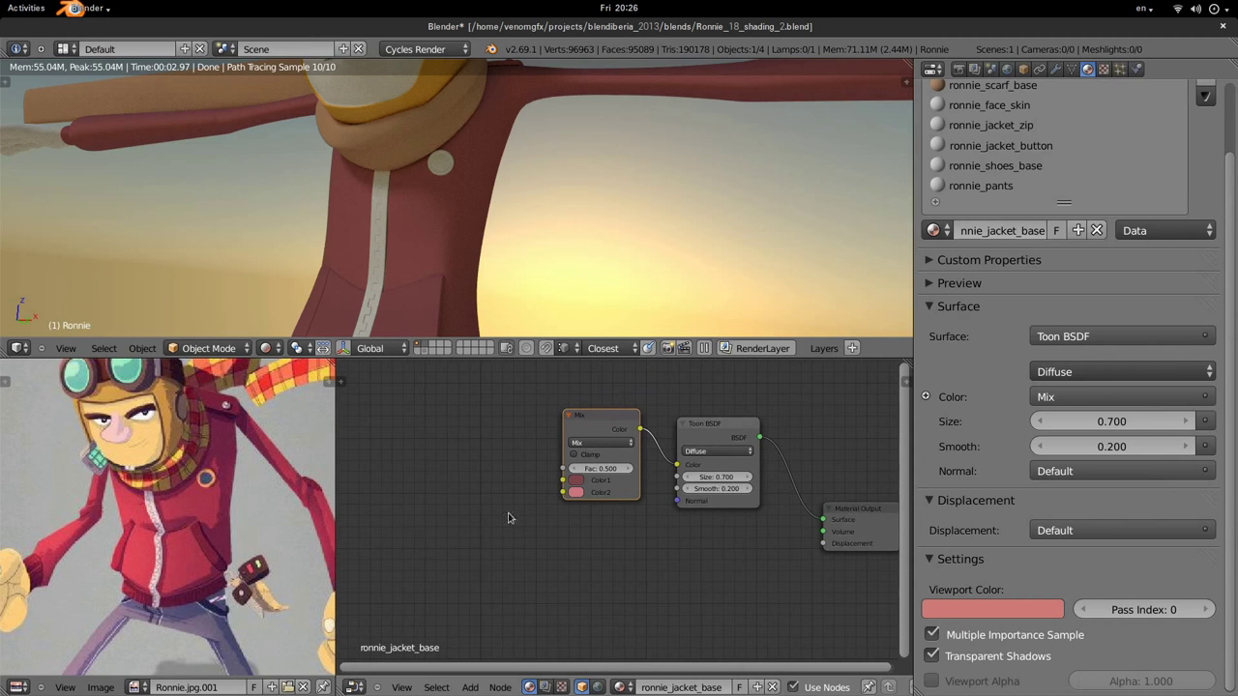
scroll(419, 498, up, 1)
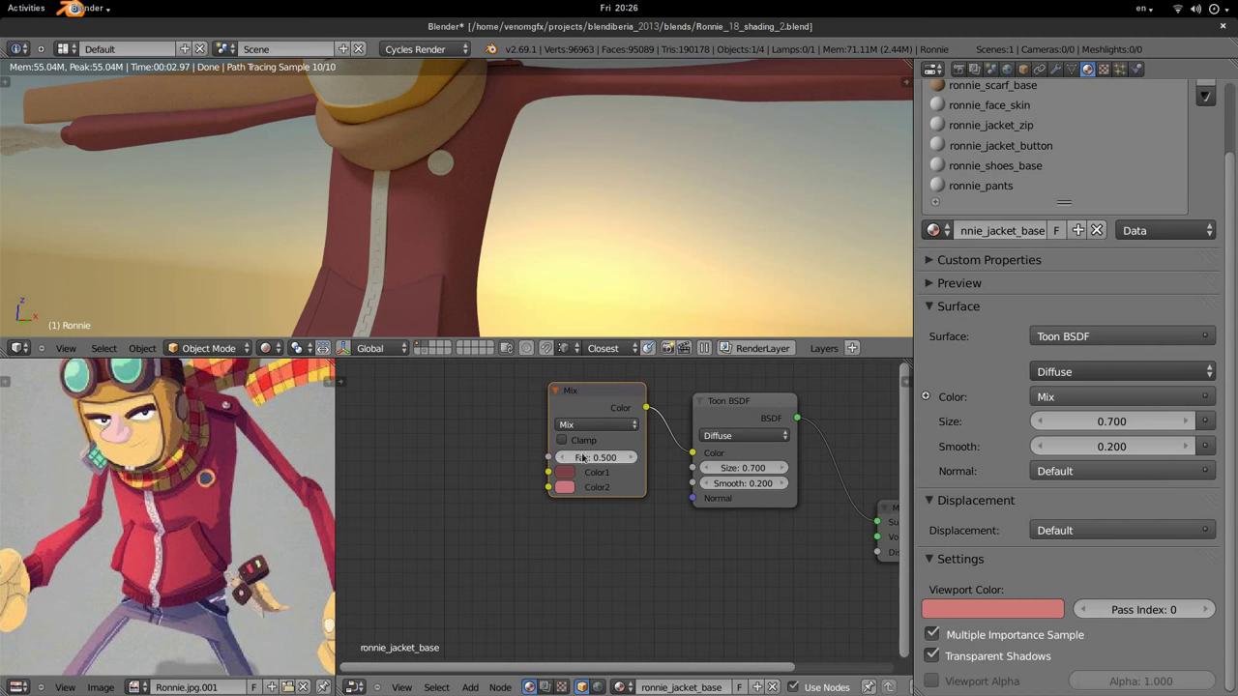
scroll(565, 513, up, 1)
key(shift+a)
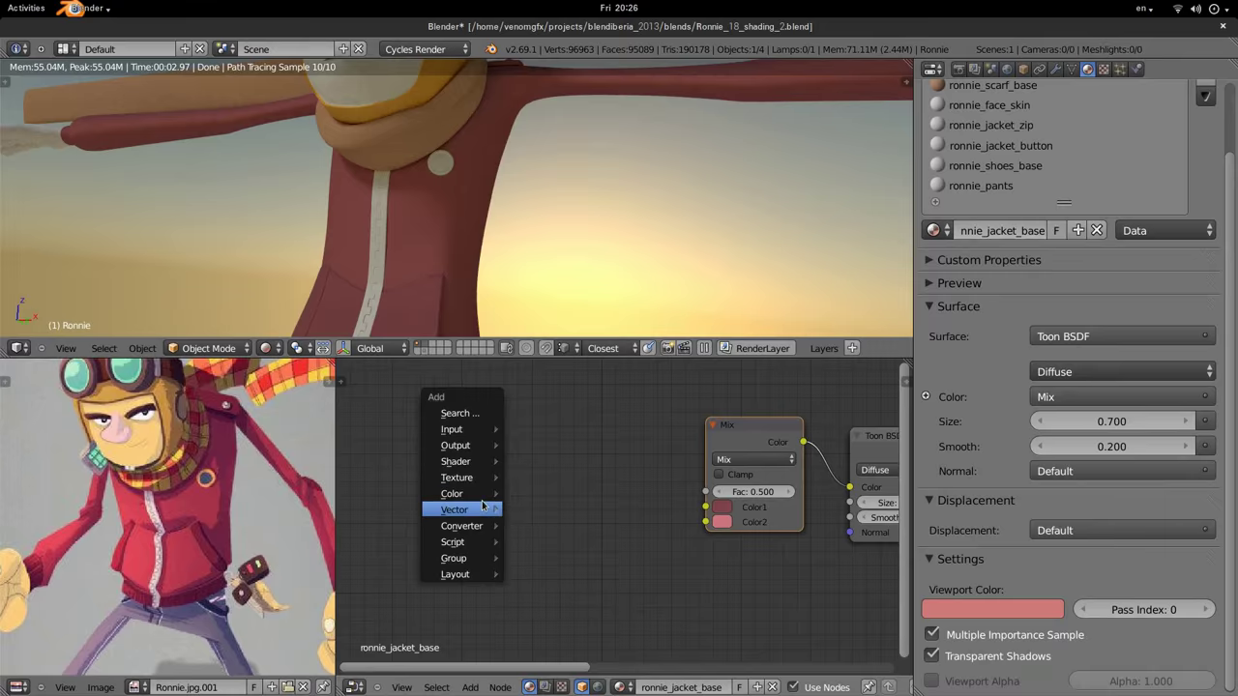
mouse_move(461, 429)
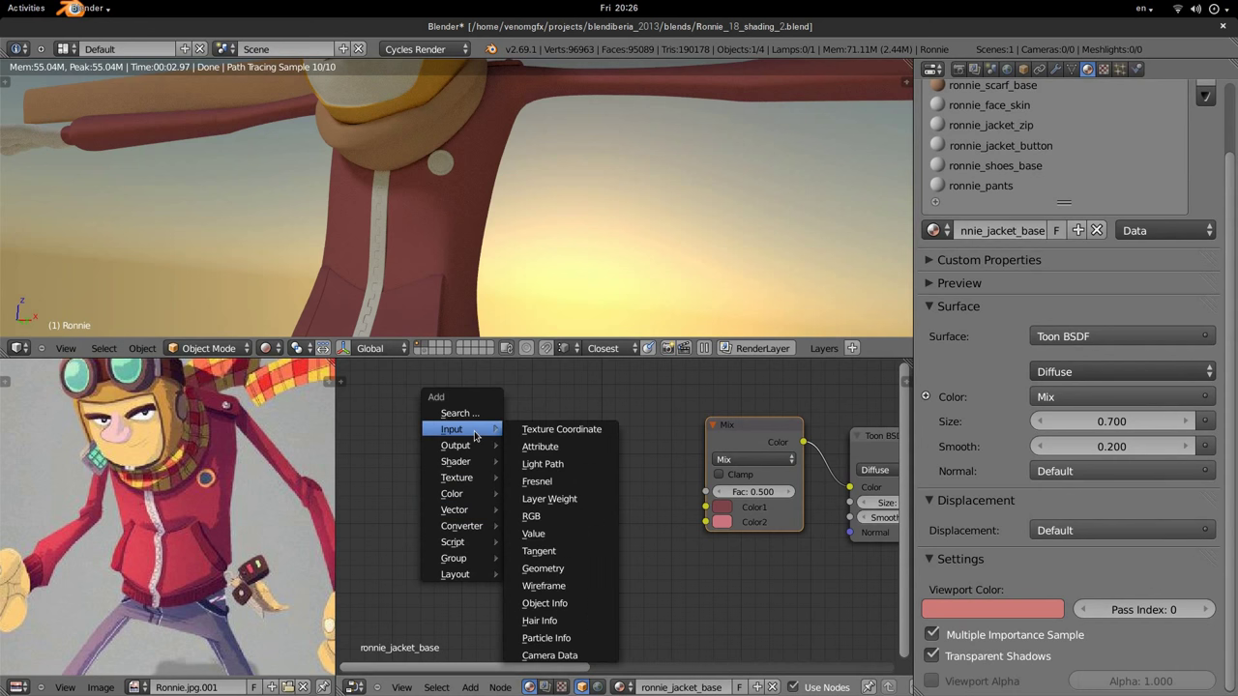
Add a Geometry input node and trial-link its Normal output to the Mix node's Fac.
click(564, 572)
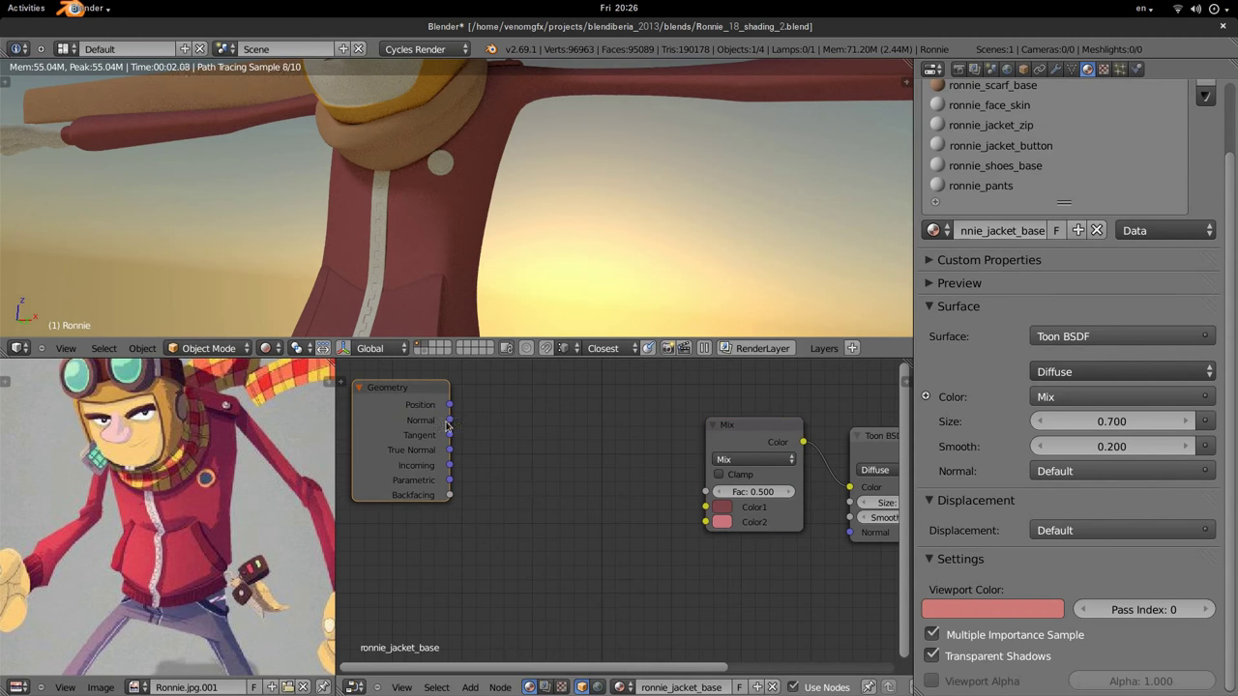
key(shift+a)
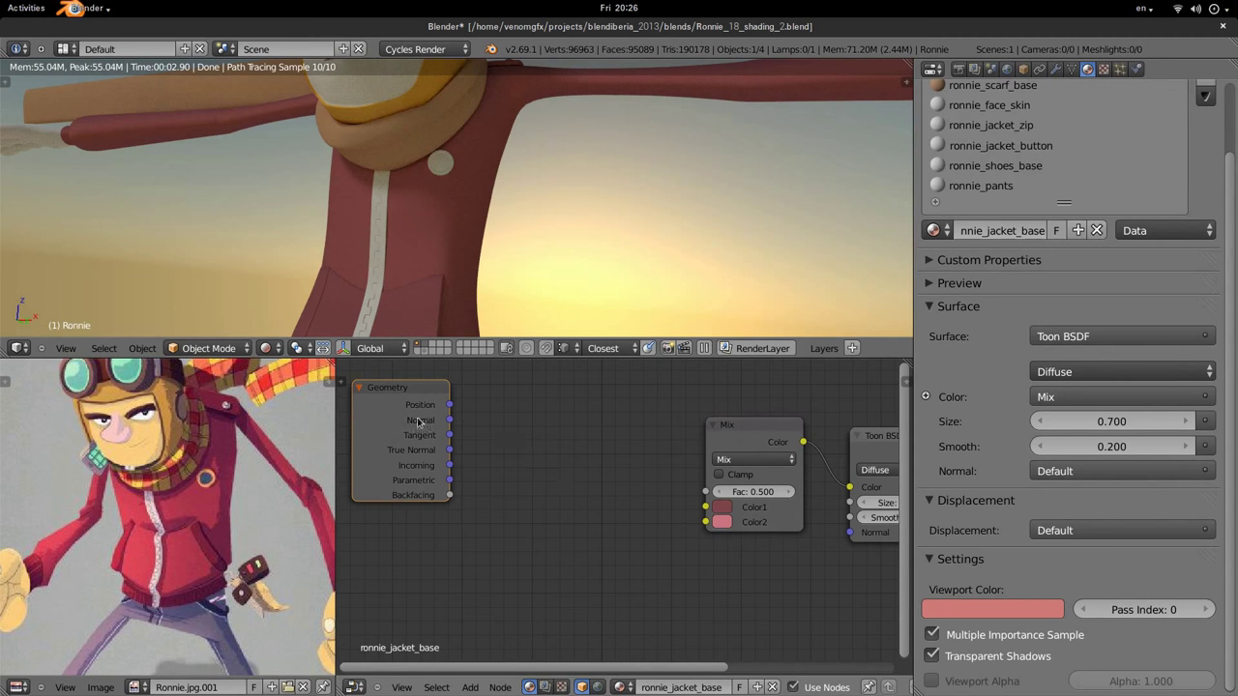
drag(450, 421, 706, 492)
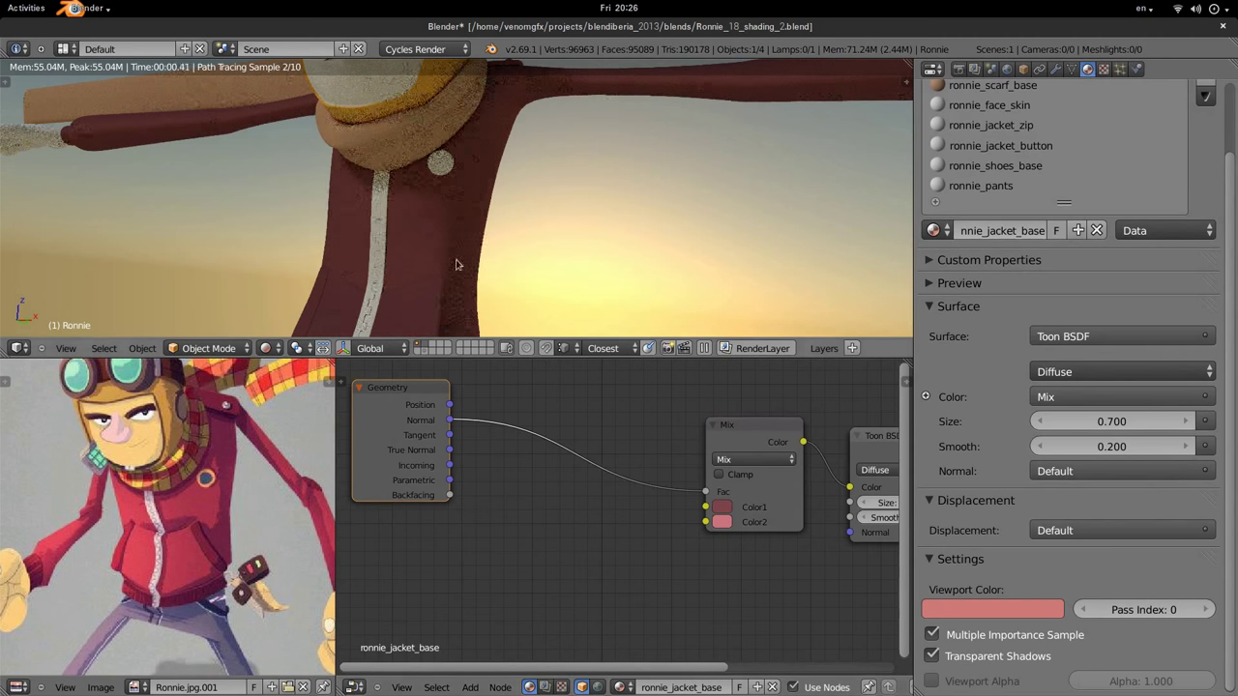
middle_drag(705, 207, 629, 156)
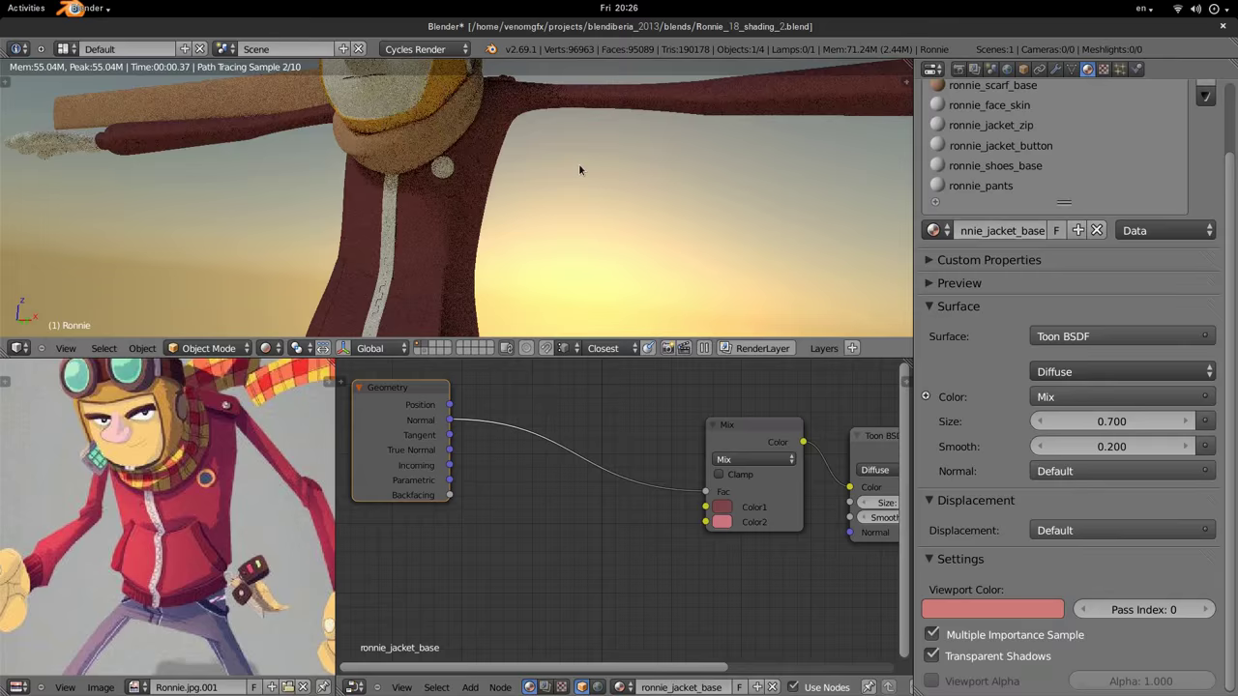
middle_drag(483, 217, 498, 237)
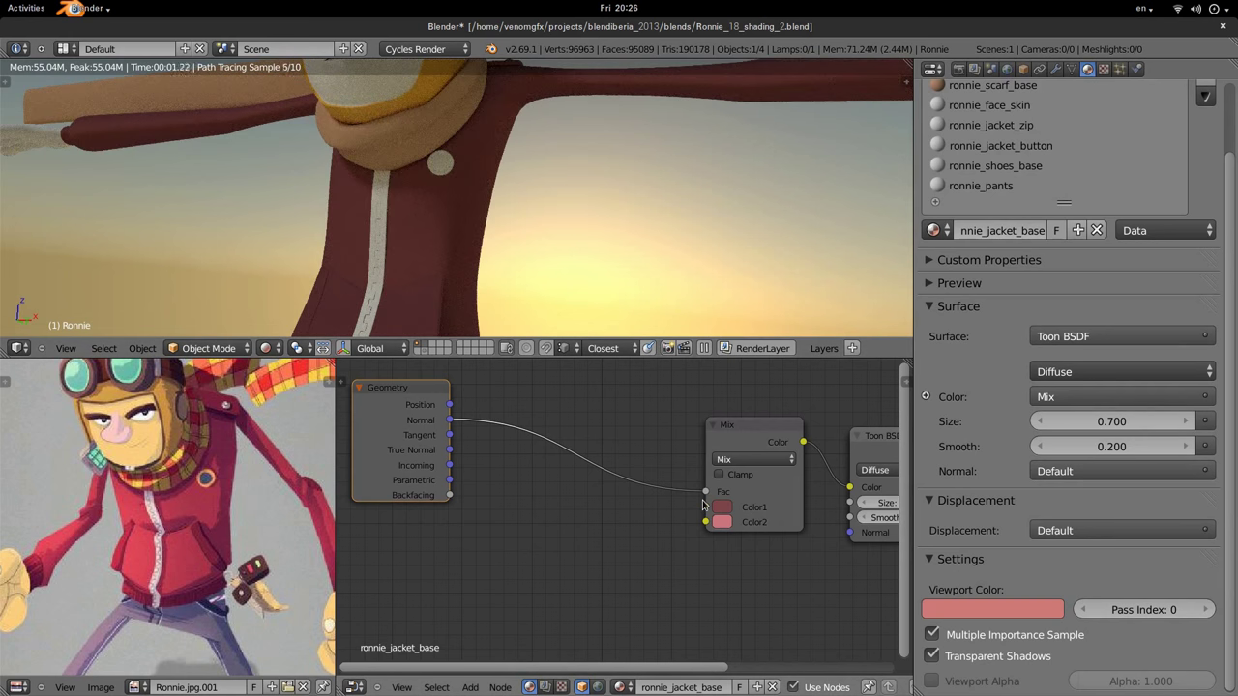
Remove the Normal-to-Fac link, leaving the Geometry node unconnected beside the Mix node.
drag(706, 491, 740, 495)
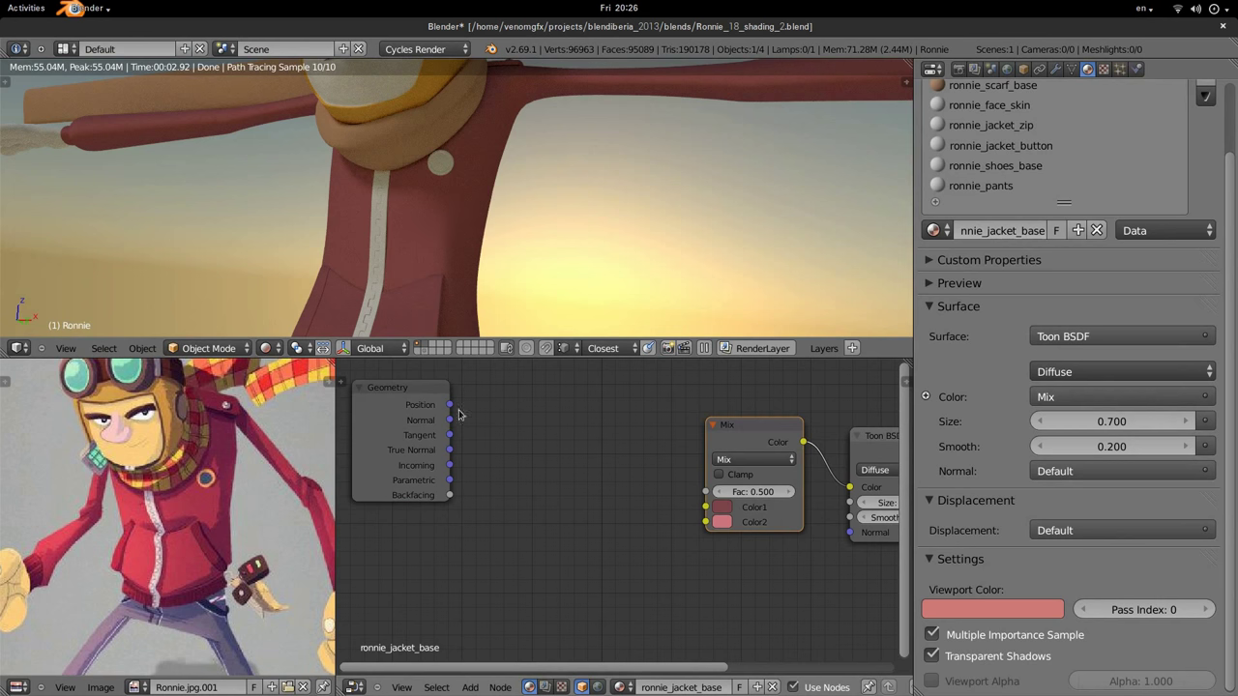
scroll(450, 425, up, 2)
scroll(527, 494, down, 1)
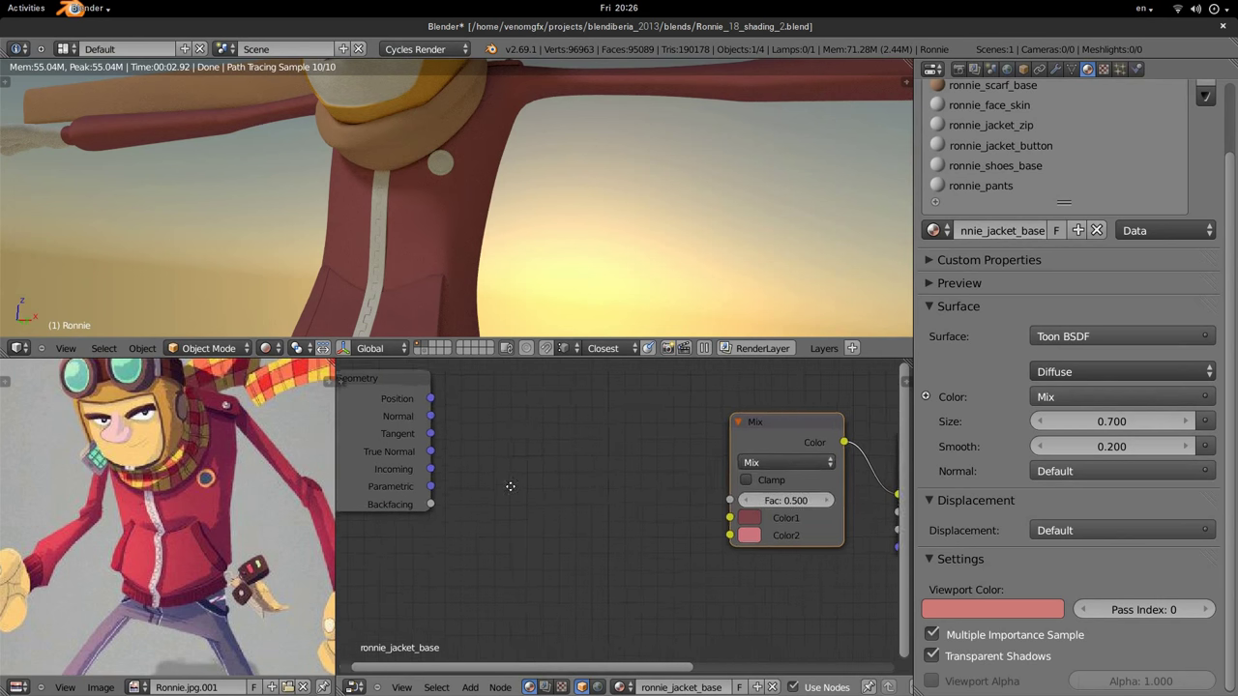
scroll(486, 458, down, 1)
key(shift+a)
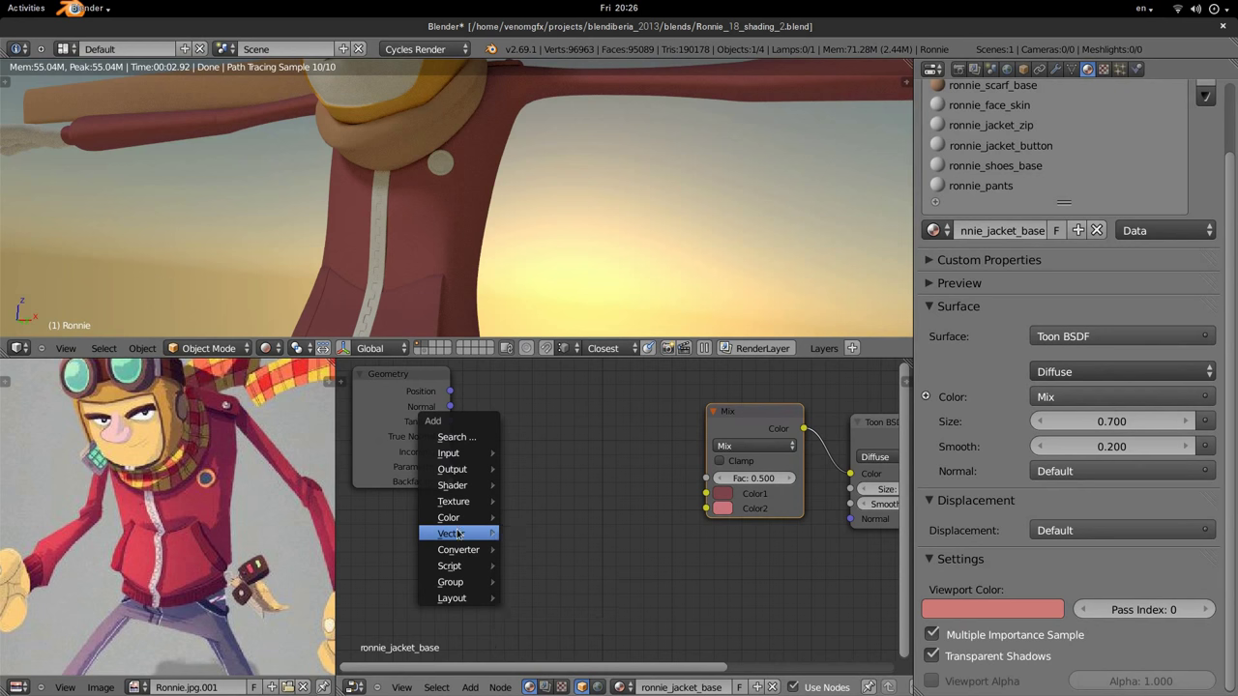
Add a Normal node fed by Geometry Normal and plug its Dot output into Mix Fac.
click(537, 586)
click(561, 435)
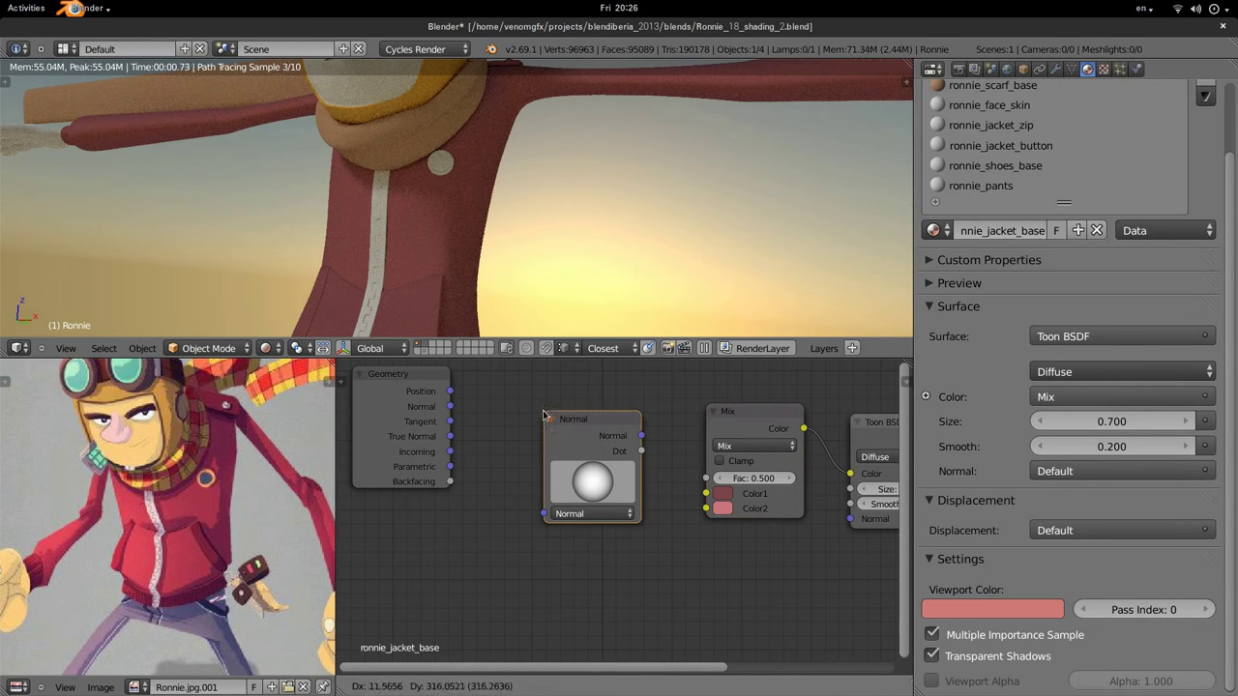
click(451, 414)
drag(537, 513, 542, 513)
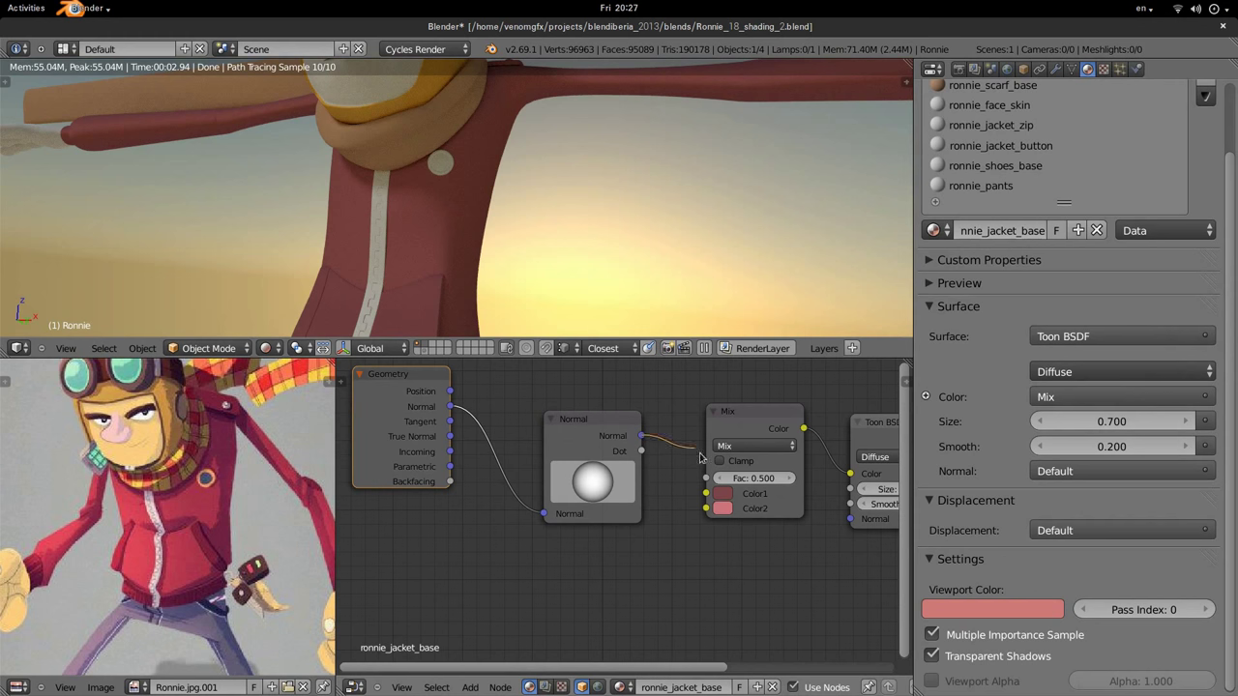
drag(703, 484, 638, 434)
drag(708, 480, 707, 478)
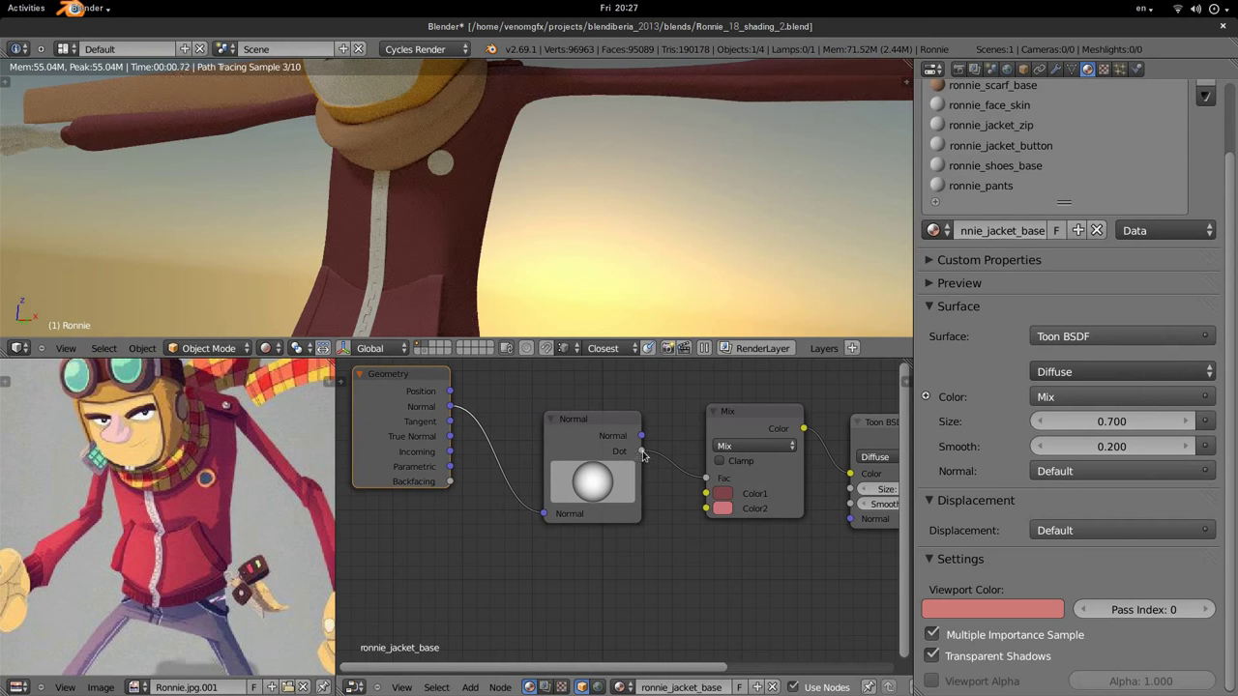
Rotate the Normal node's sphere until it goes dark, then back toward the light.
mouse_move(611, 483)
mouse_down()
mouse_move(558, 513)
mouse_move(602, 471)
mouse_up()
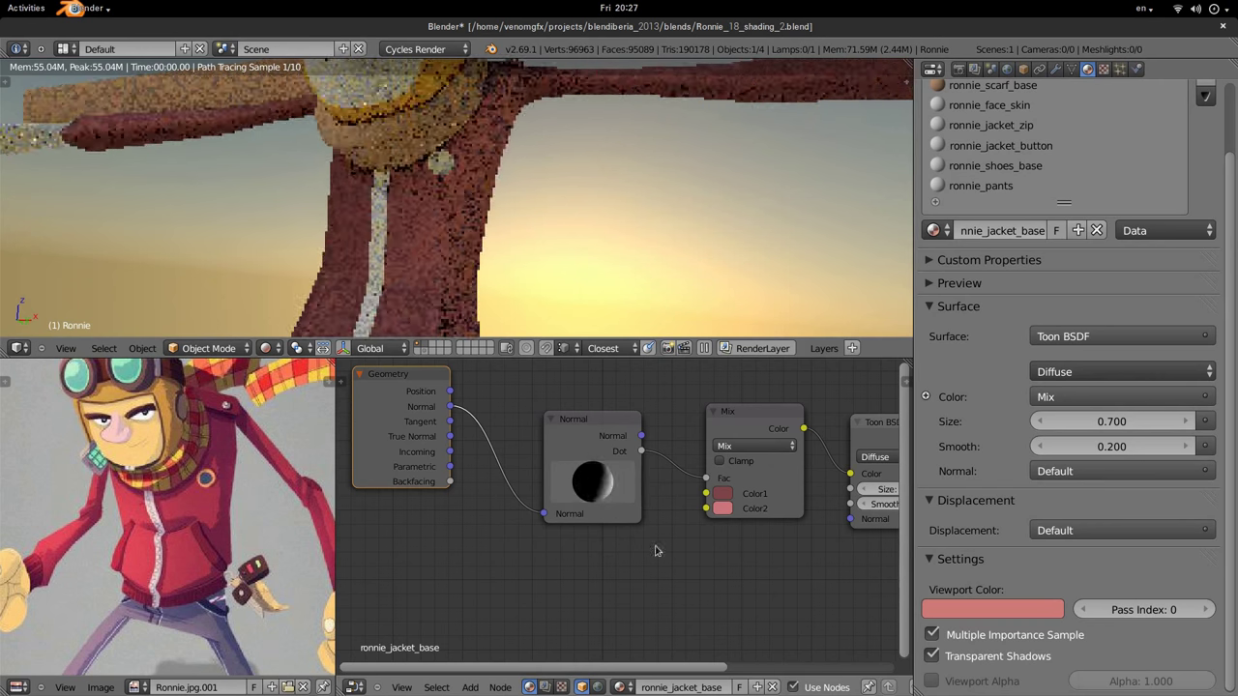
drag(601, 471, 664, 525)
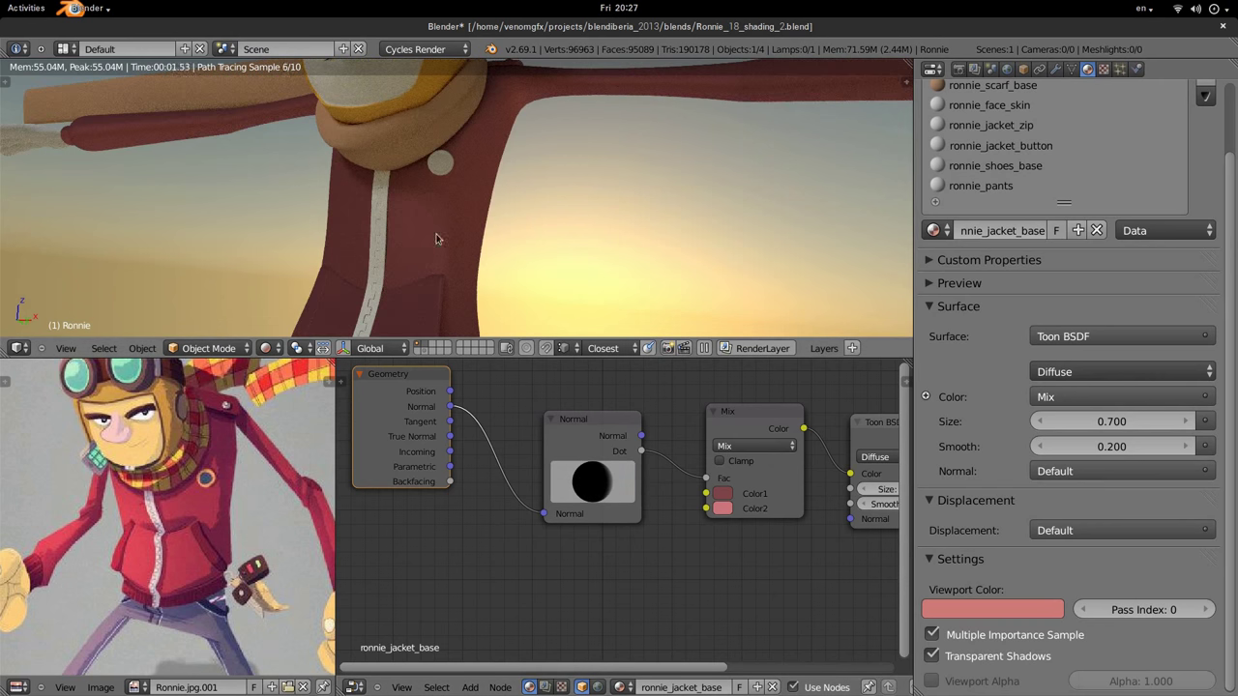
mouse_move(585, 479)
mouse_down()
mouse_move(562, 526)
mouse_move(602, 498)
mouse_up()
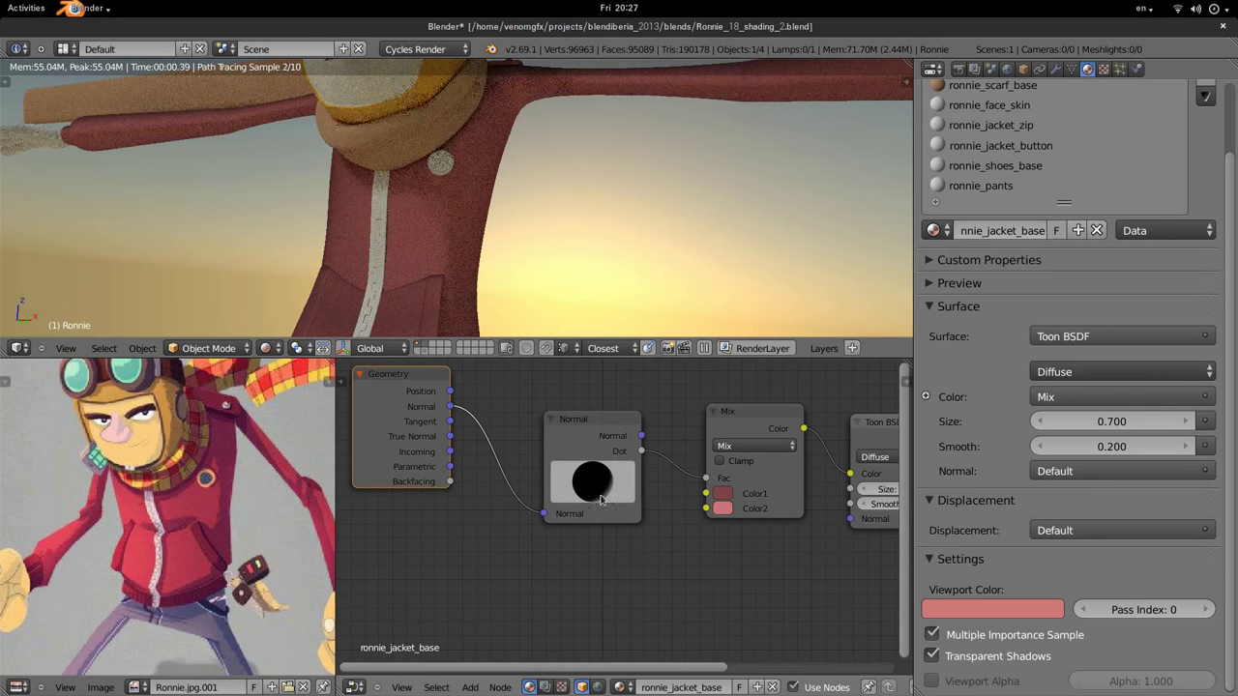
Darken the Mix node's first colour, then return its brightness to 0.600.
click(728, 494)
mouse_move(774, 459)
mouse_down()
mouse_move(743, 459)
mouse_move(793, 459)
mouse_up()
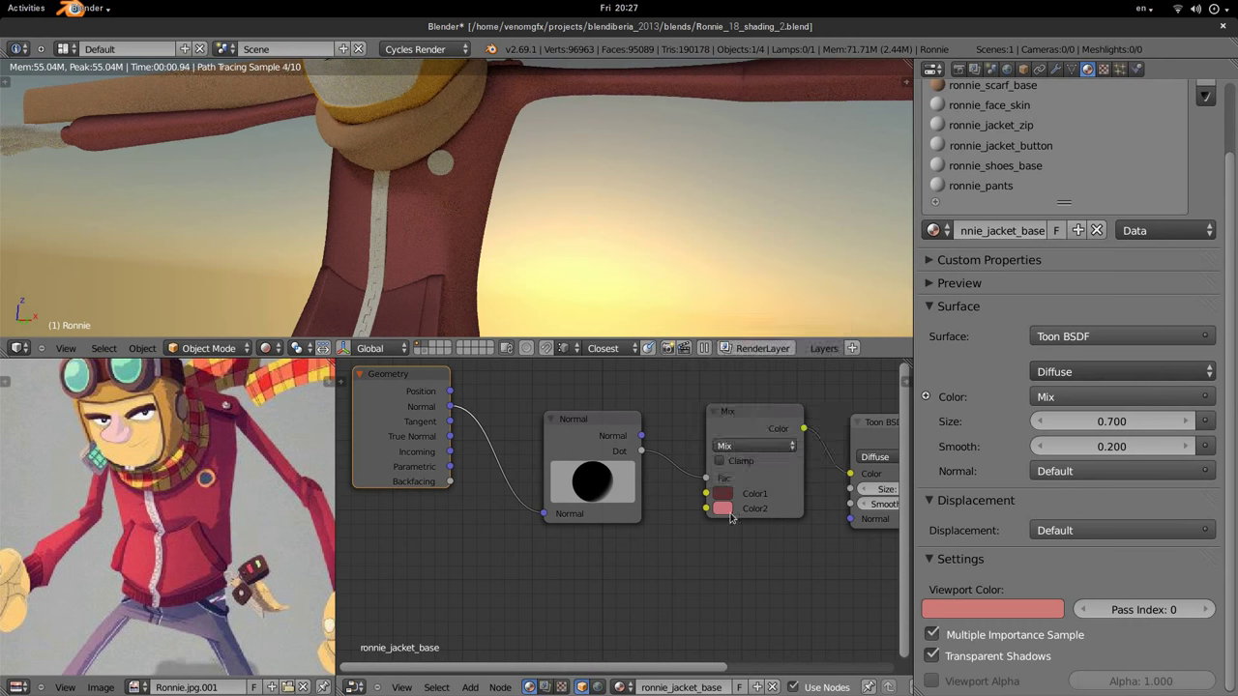
click(757, 499)
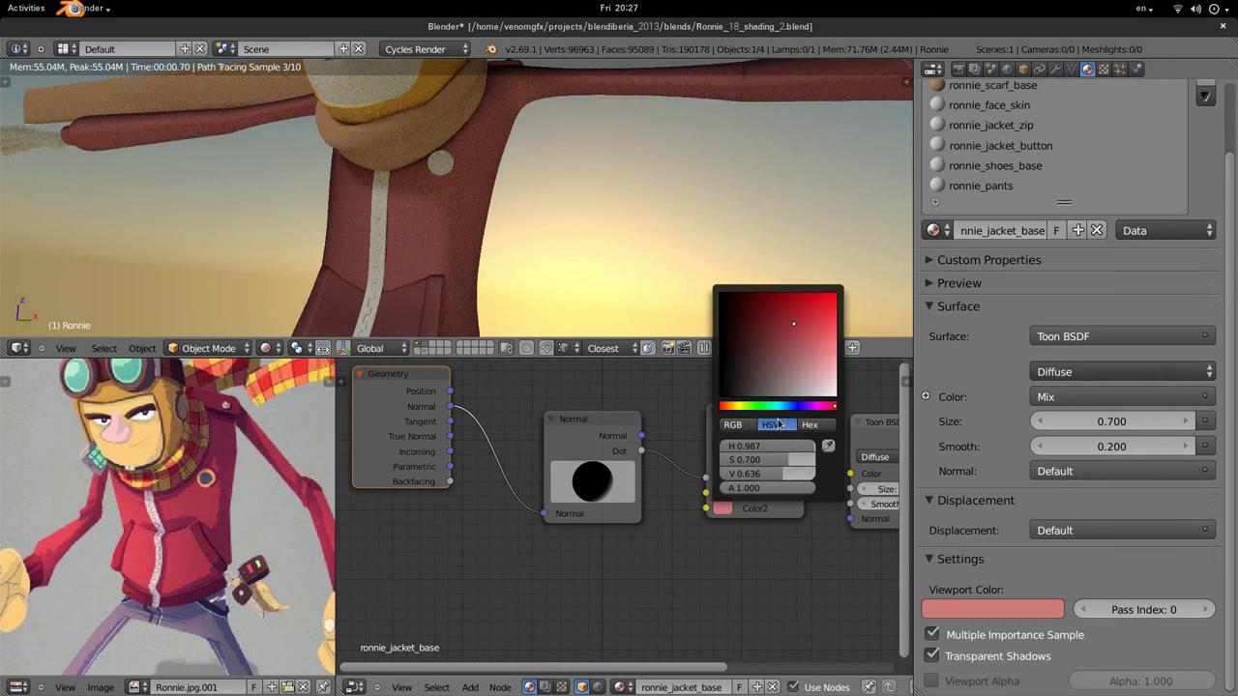
click(597, 446)
Reposition the Normal node and re-aim its direction to change the jacket shading.
drag(588, 444, 553, 424)
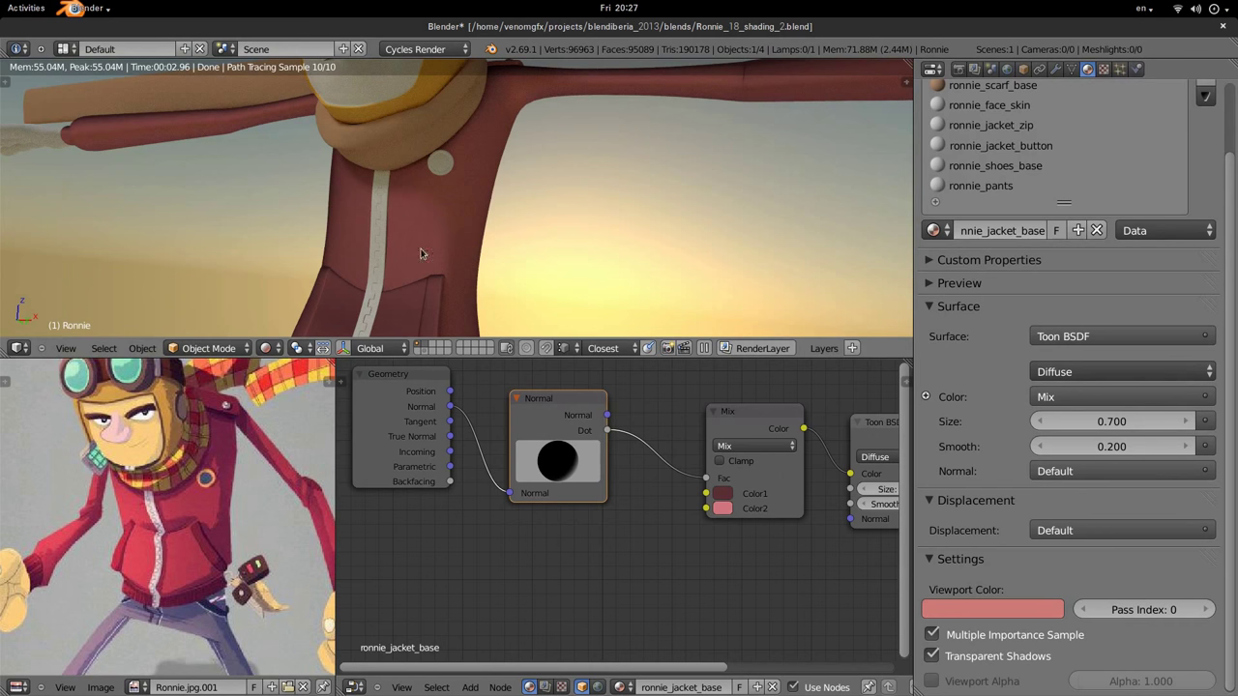
mouse_move(557, 460)
mouse_down()
mouse_move(514, 424)
mouse_move(585, 490)
mouse_move(558, 461)
mouse_up()
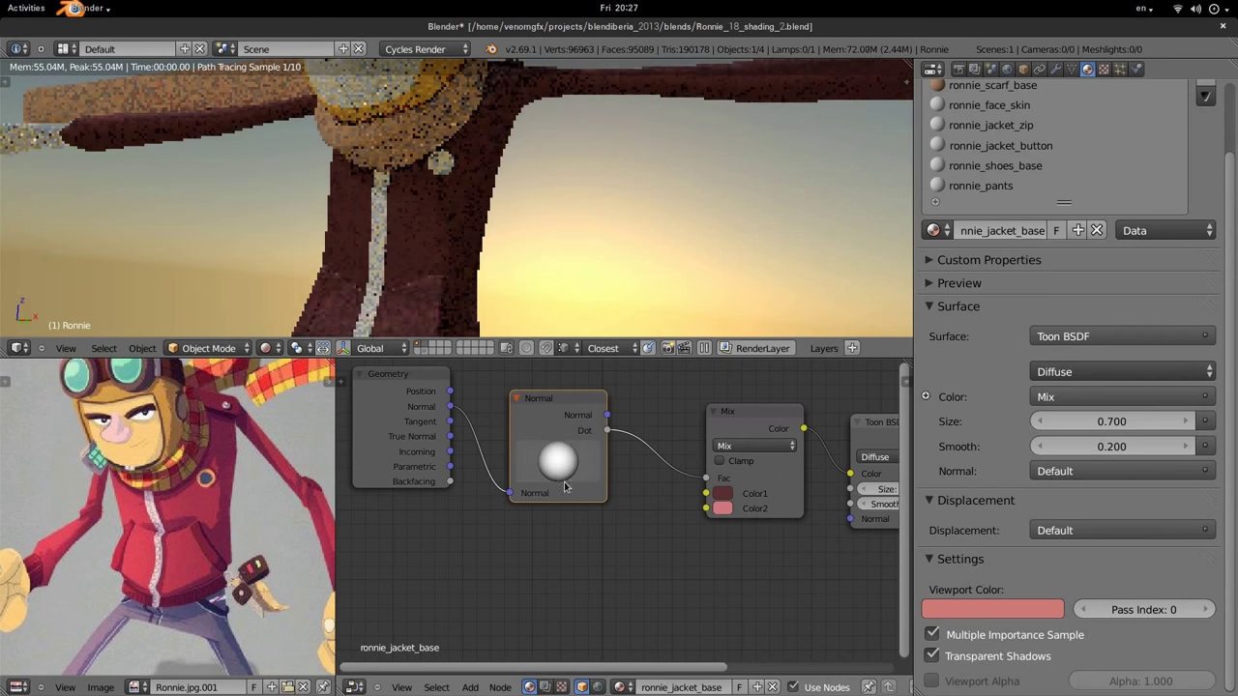
scroll(609, 527, down, 3)
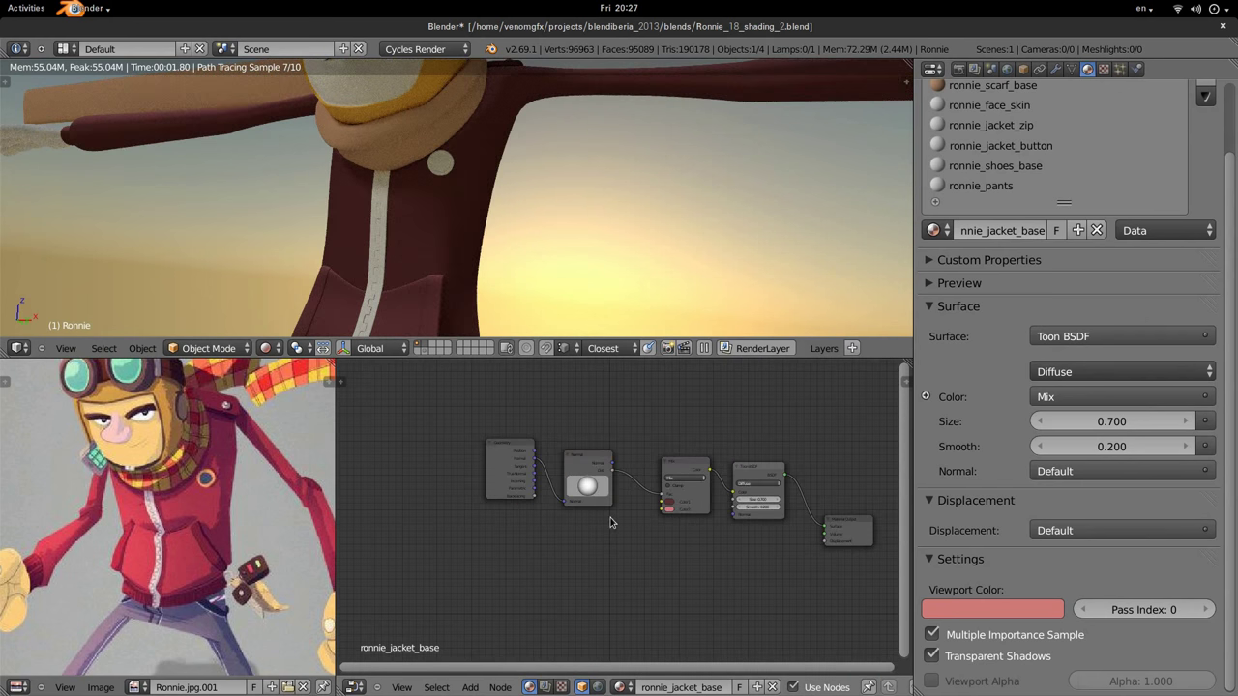
scroll(620, 538, up, 3)
mouse_move(590, 461)
mouse_down()
mouse_move(506, 438)
mouse_move(387, 440)
mouse_up()
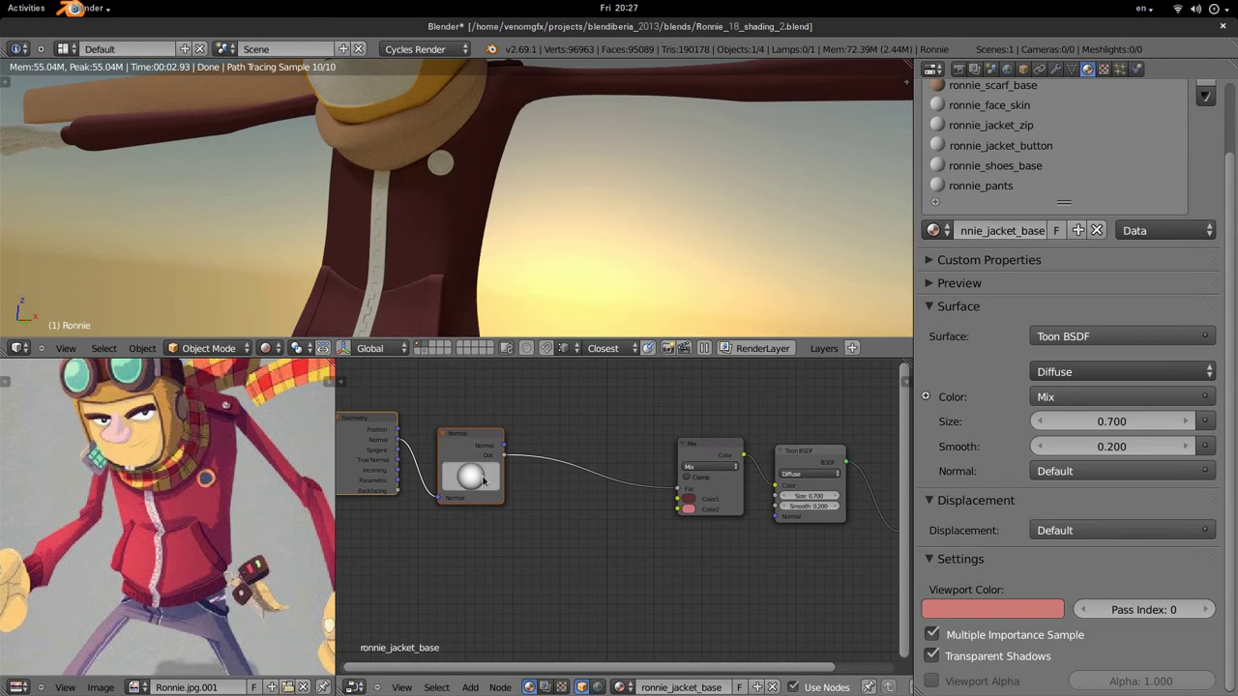
drag(474, 450, 459, 436)
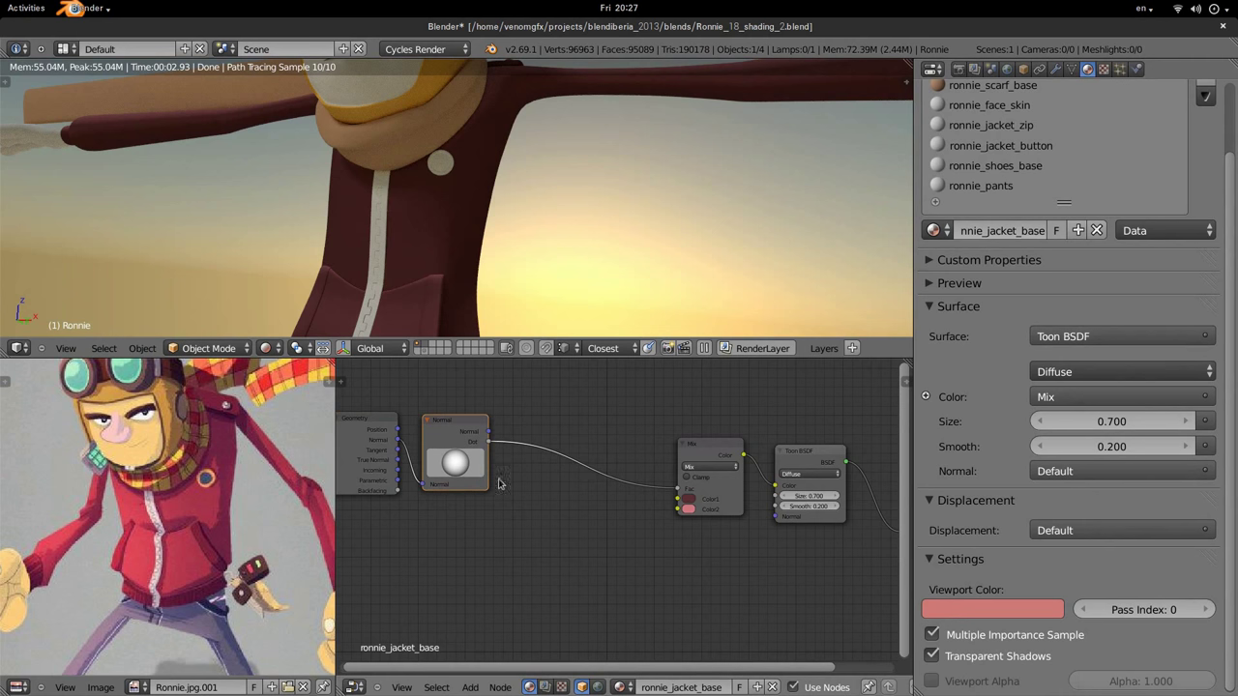
key(shift+a)
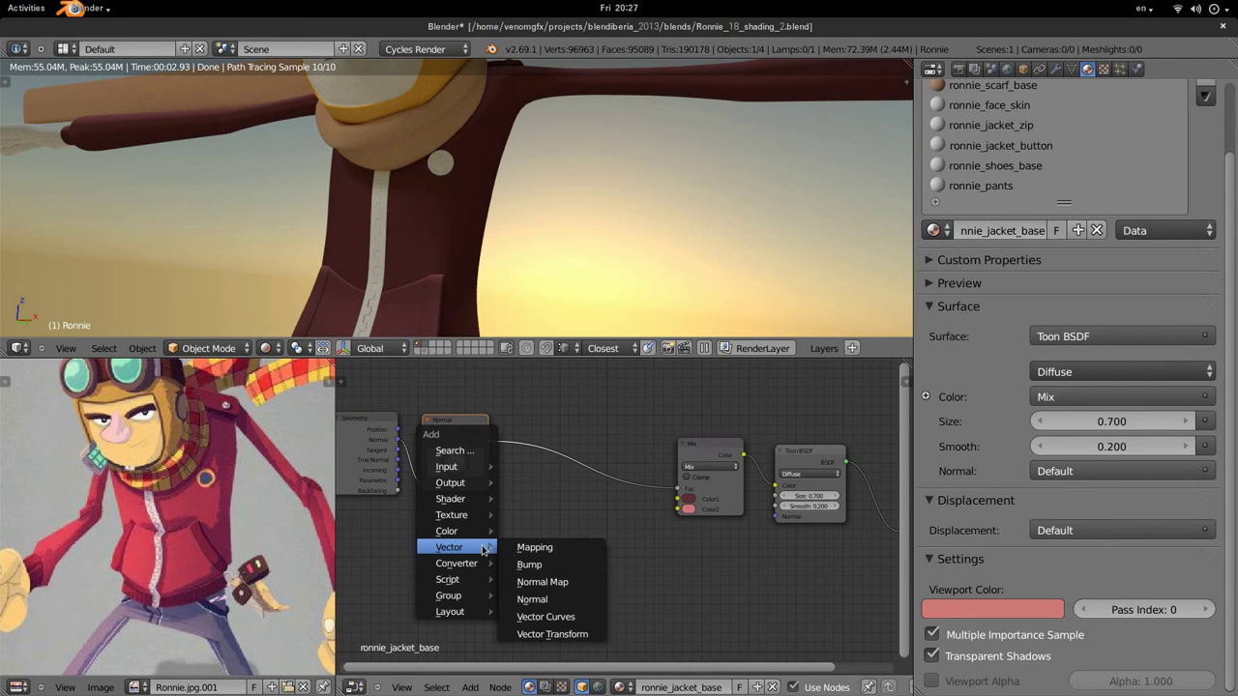
mouse_move(455, 562)
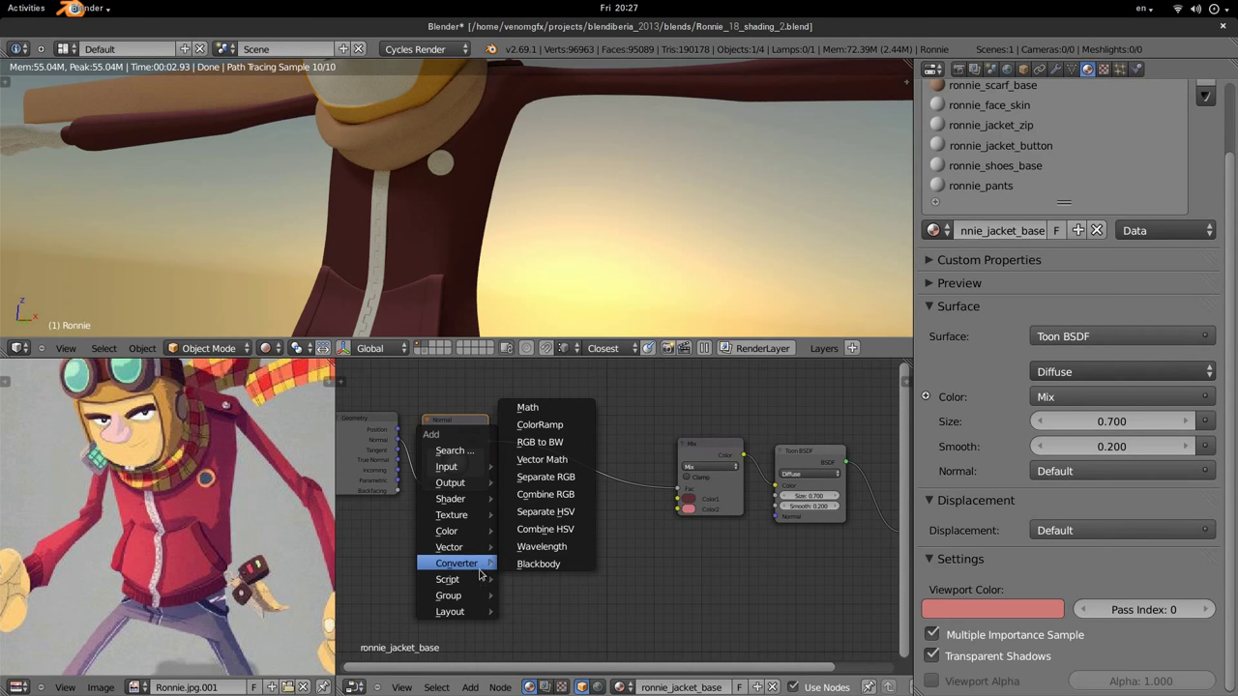
Insert a ColorRamp on the Normal–Mix link and pull its black and white stops together.
click(558, 430)
click(486, 455)
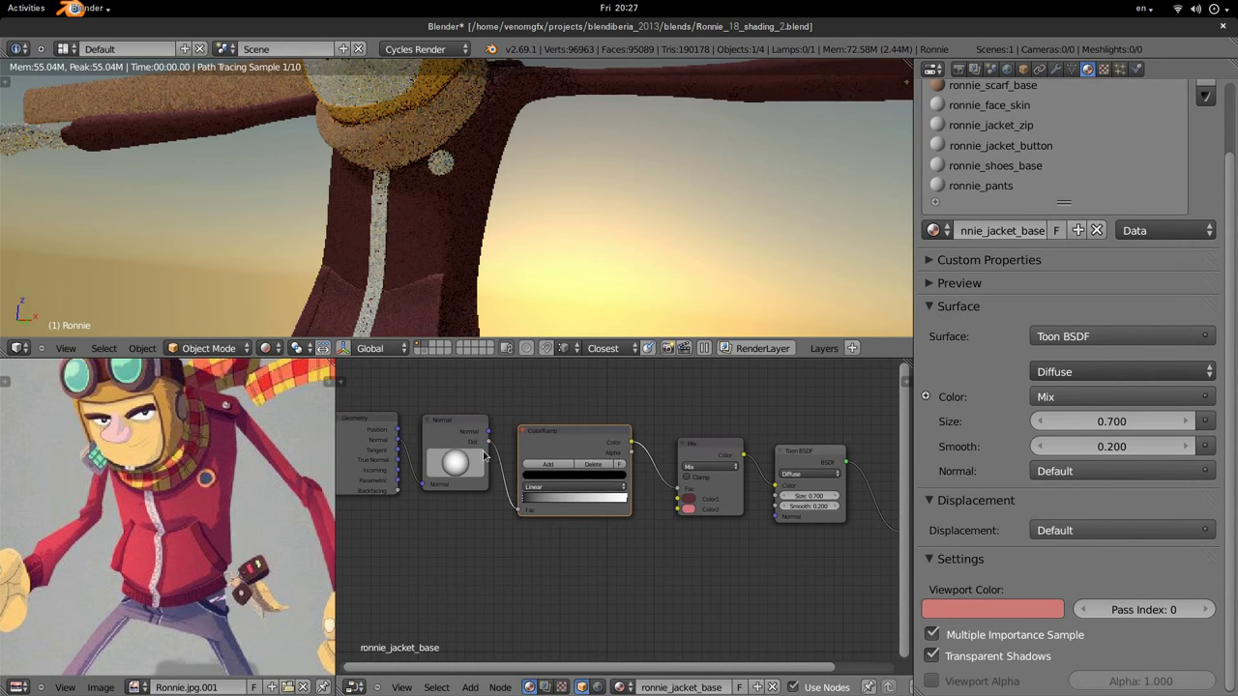
scroll(436, 450, up, 1)
scroll(380, 443, up, 1)
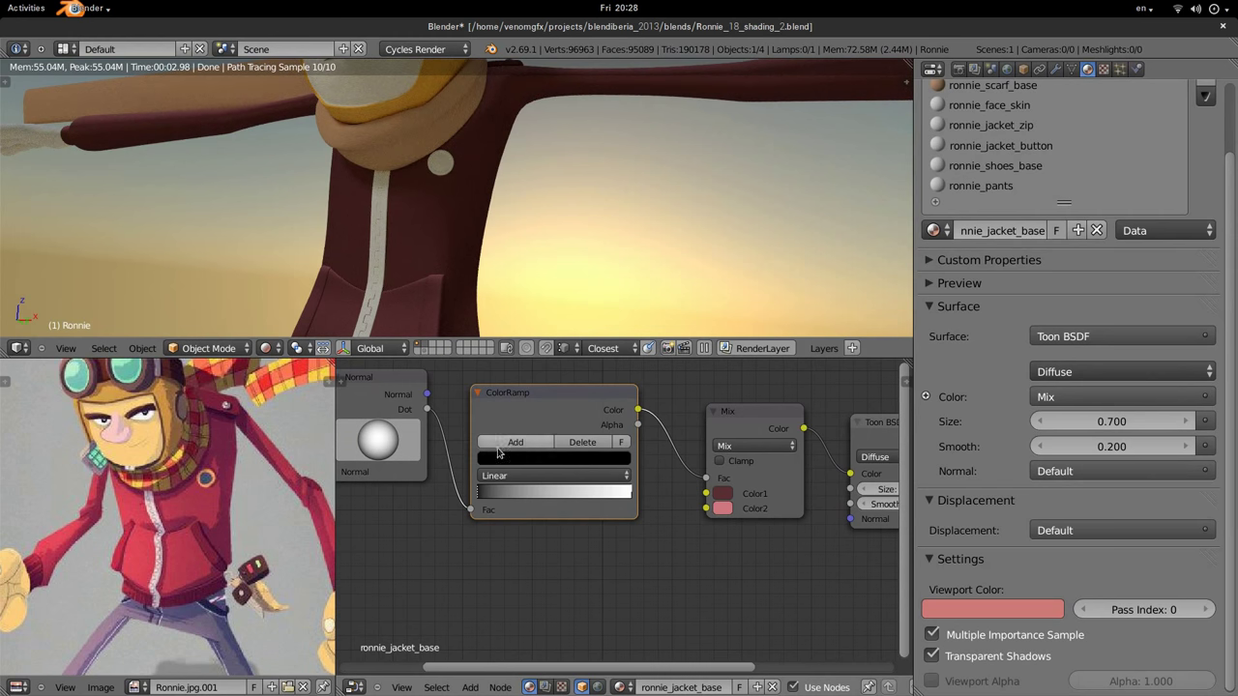
mouse_move(477, 497)
mouse_down()
mouse_move(546, 498)
mouse_move(507, 497)
mouse_up()
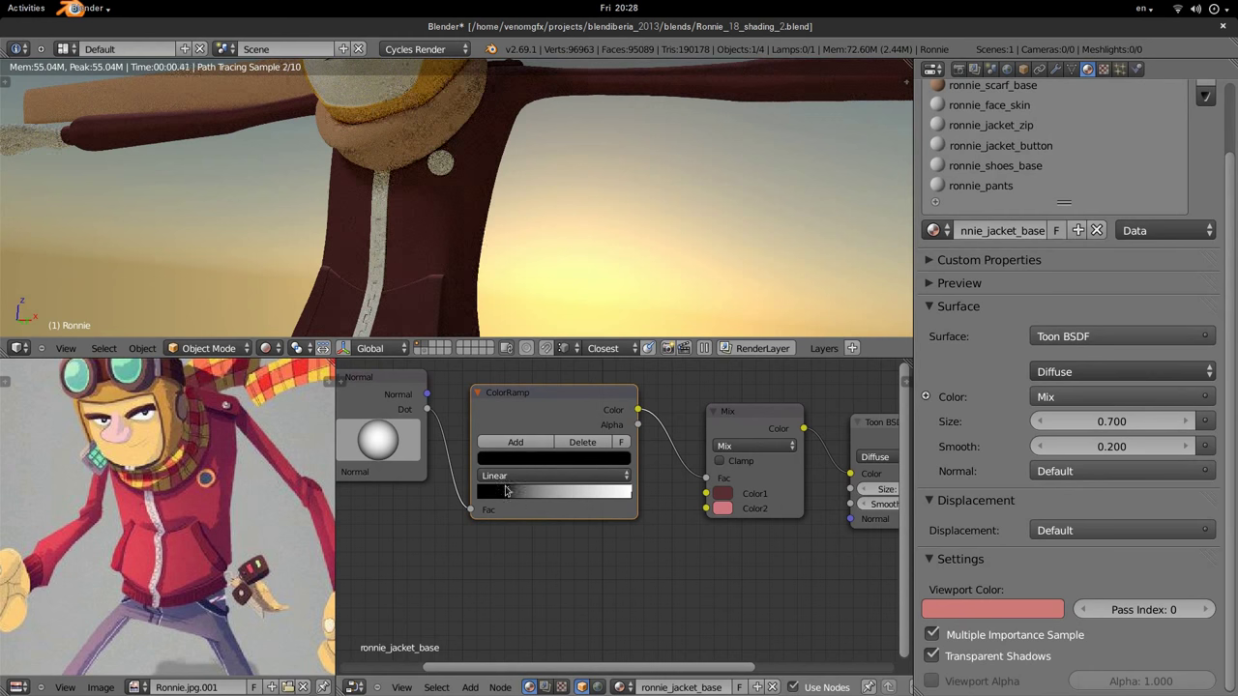
drag(628, 497, 533, 497)
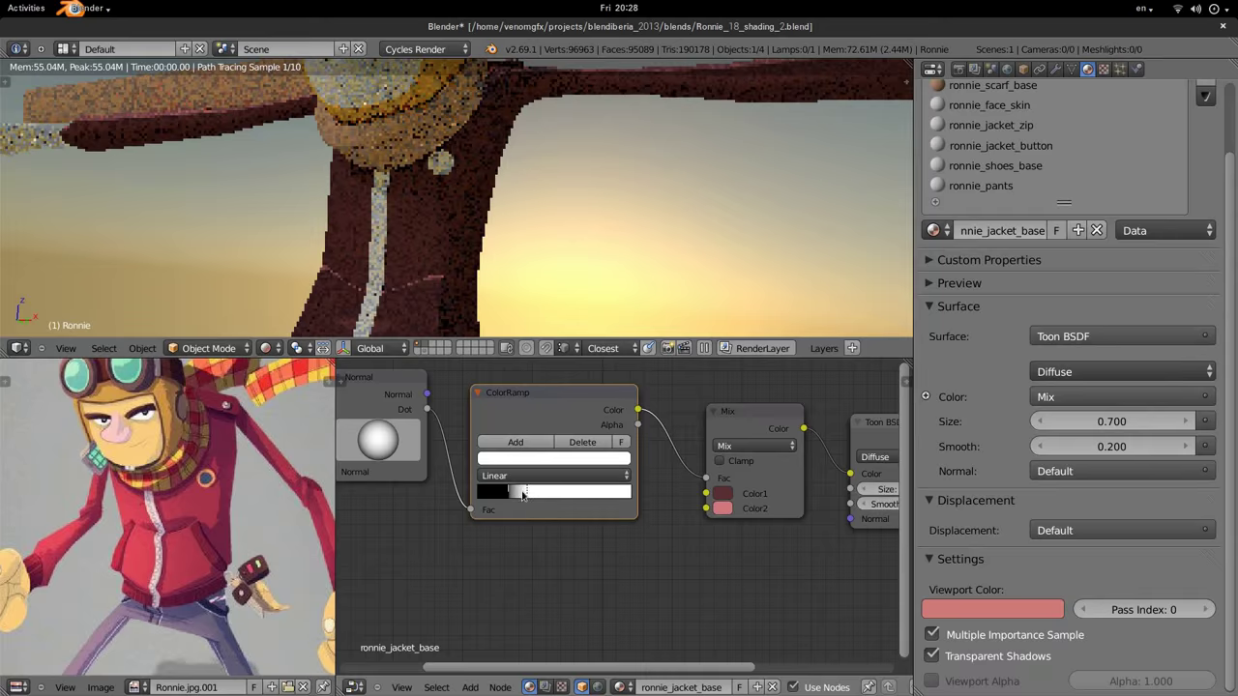
Aim the Normal light toward the upper left and slide the black ramp stop further right.
drag(379, 433, 397, 469)
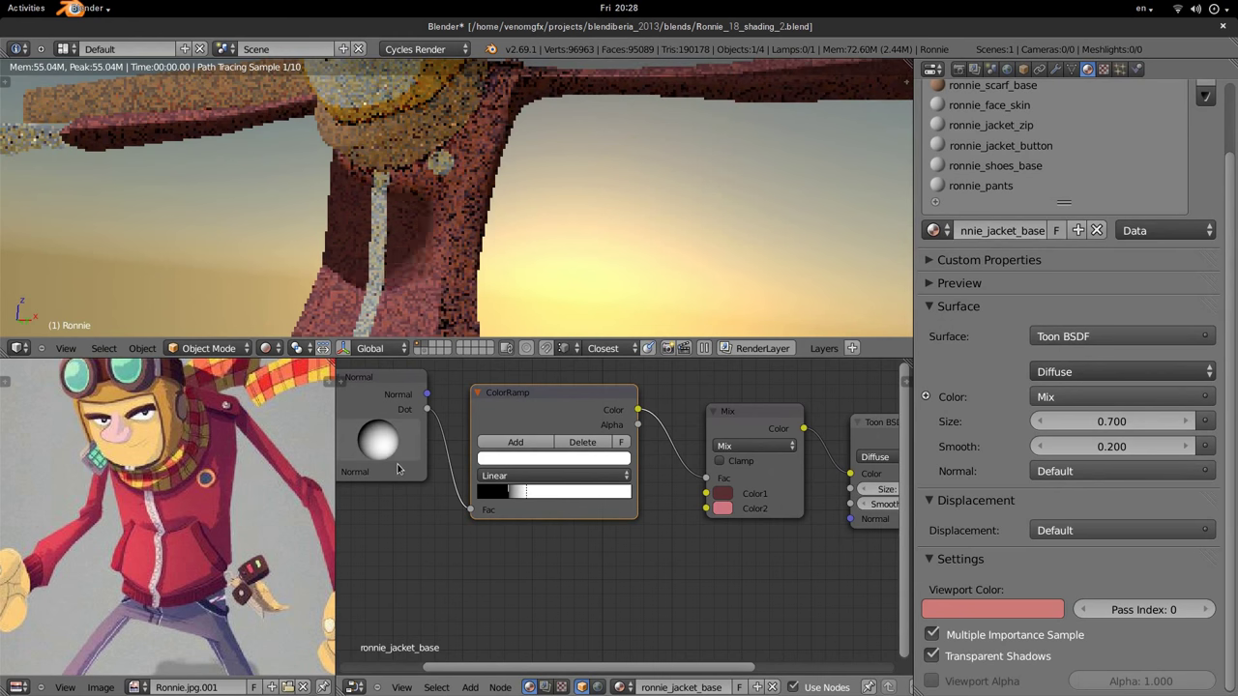
mouse_move(397, 469)
mouse_down()
mouse_move(334, 384)
mouse_move(392, 459)
mouse_up()
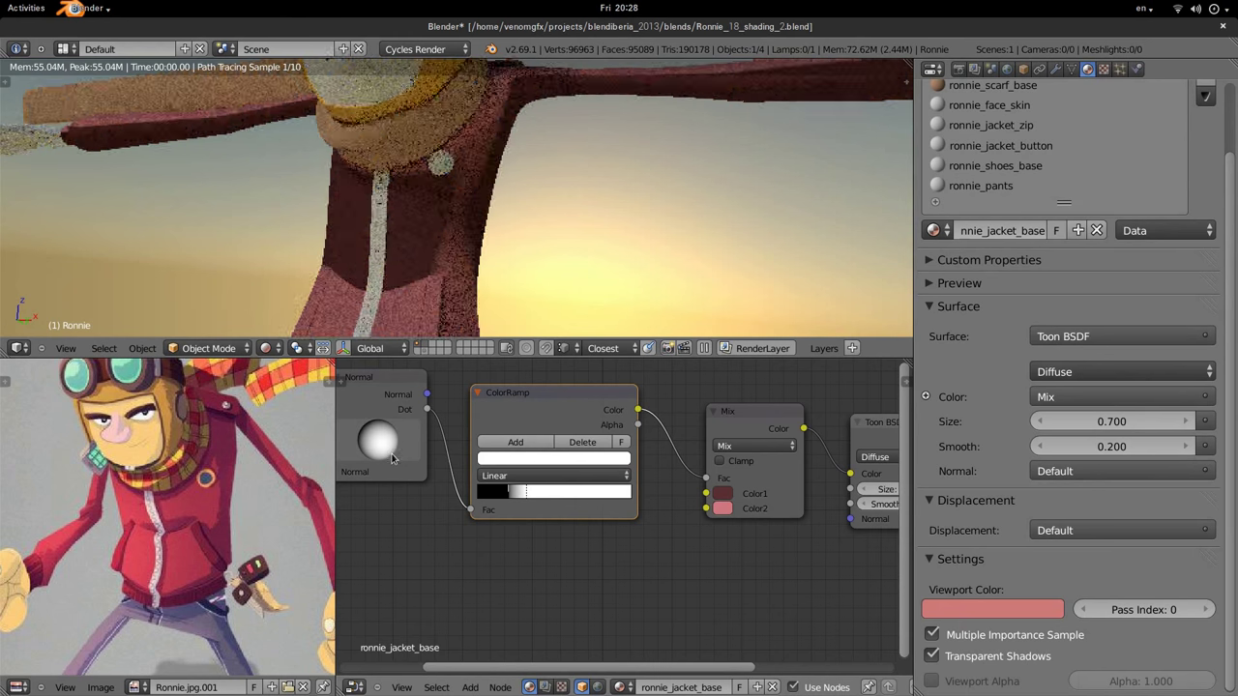
drag(392, 459, 362, 437)
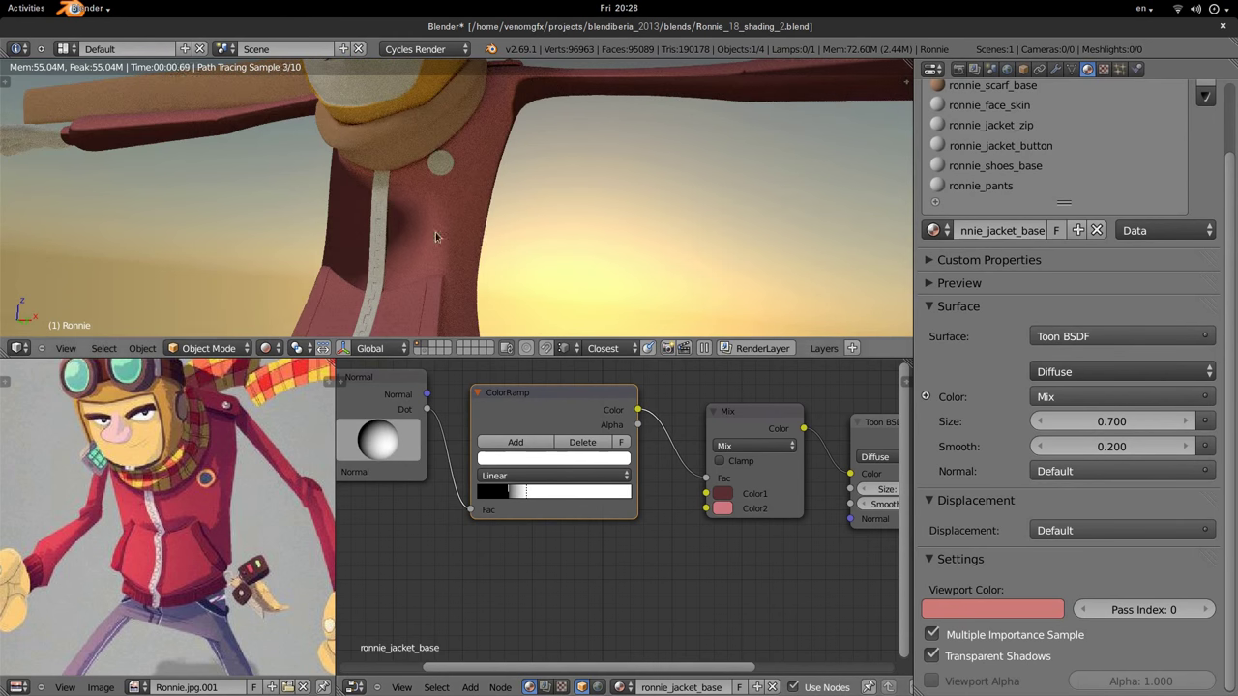
mouse_move(508, 496)
mouse_down()
mouse_move(569, 496)
mouse_move(554, 496)
mouse_up()
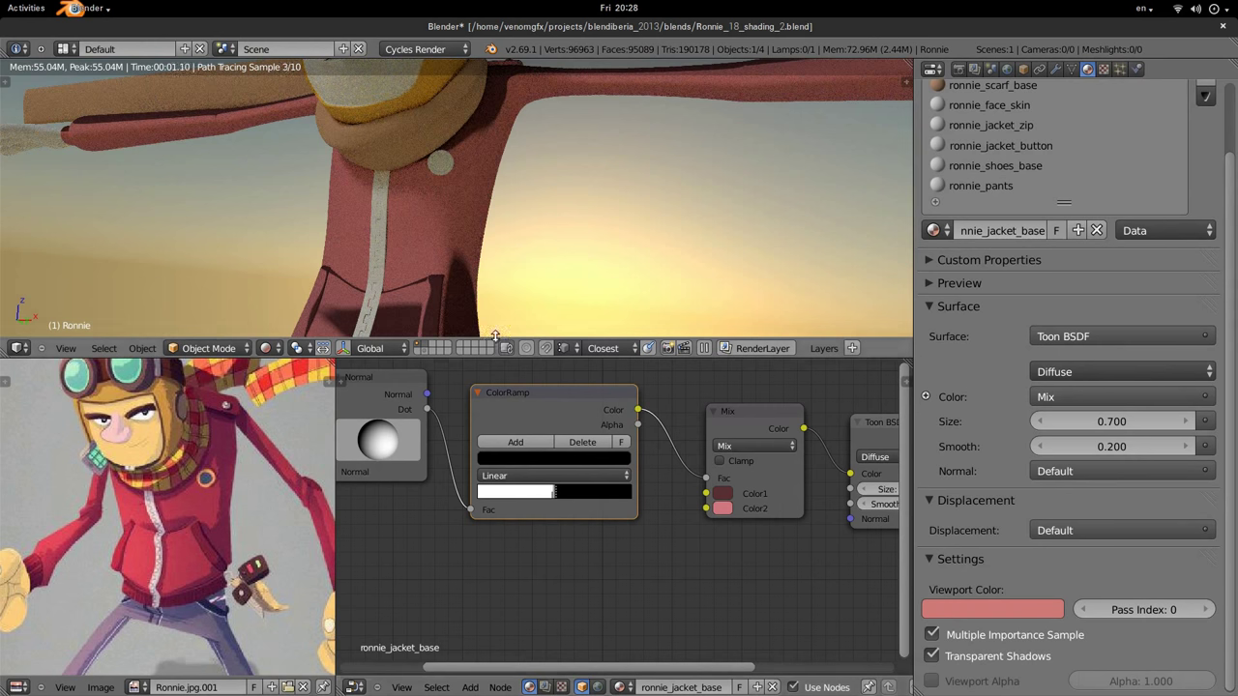
mouse_move(378, 440)
mouse_down()
mouse_move(361, 395)
mouse_move(379, 429)
mouse_move(624, 436)
mouse_up()
Flip the ColorRamp and back to white-to-black, then adjust the Normal direction.
click(623, 443)
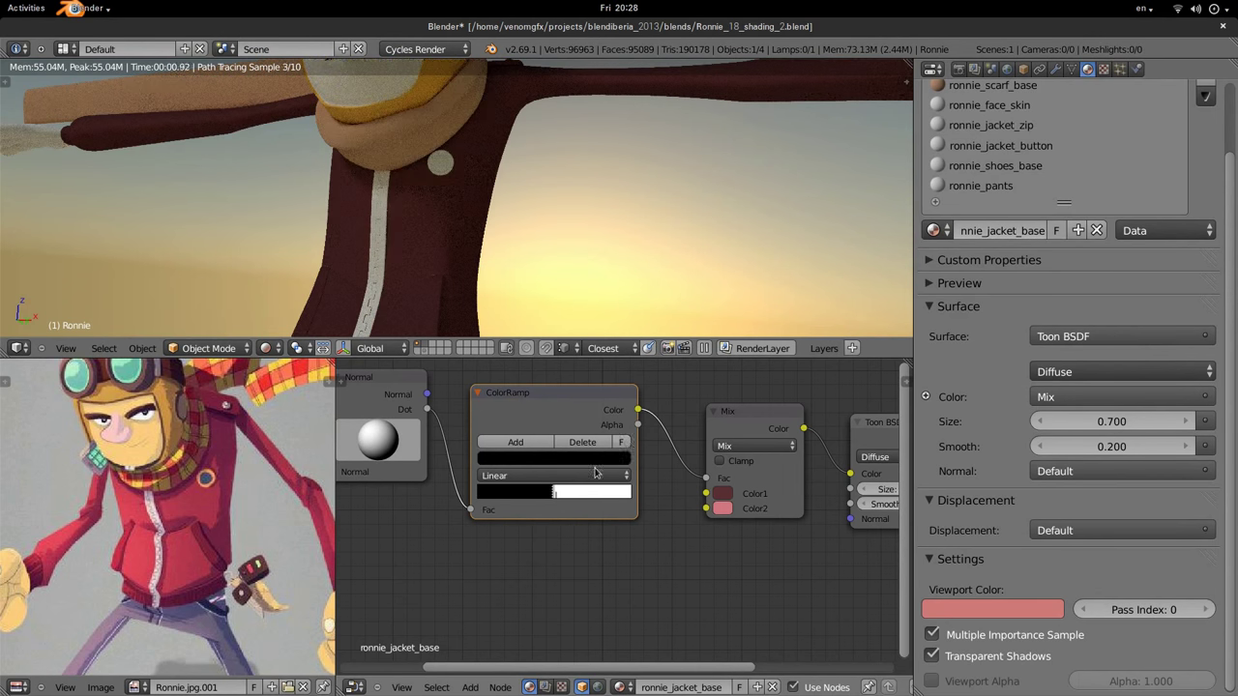
click(622, 443)
scroll(412, 435, down, 1)
middle_drag(426, 431, 473, 447)
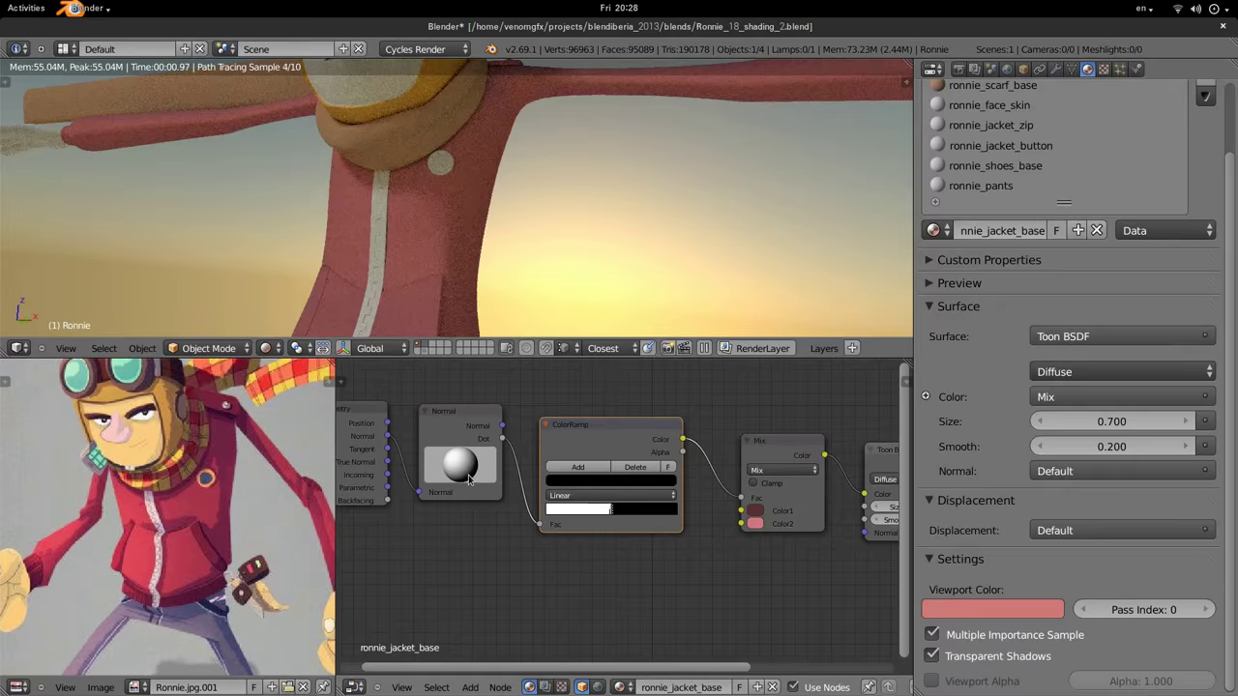
drag(480, 450, 469, 460)
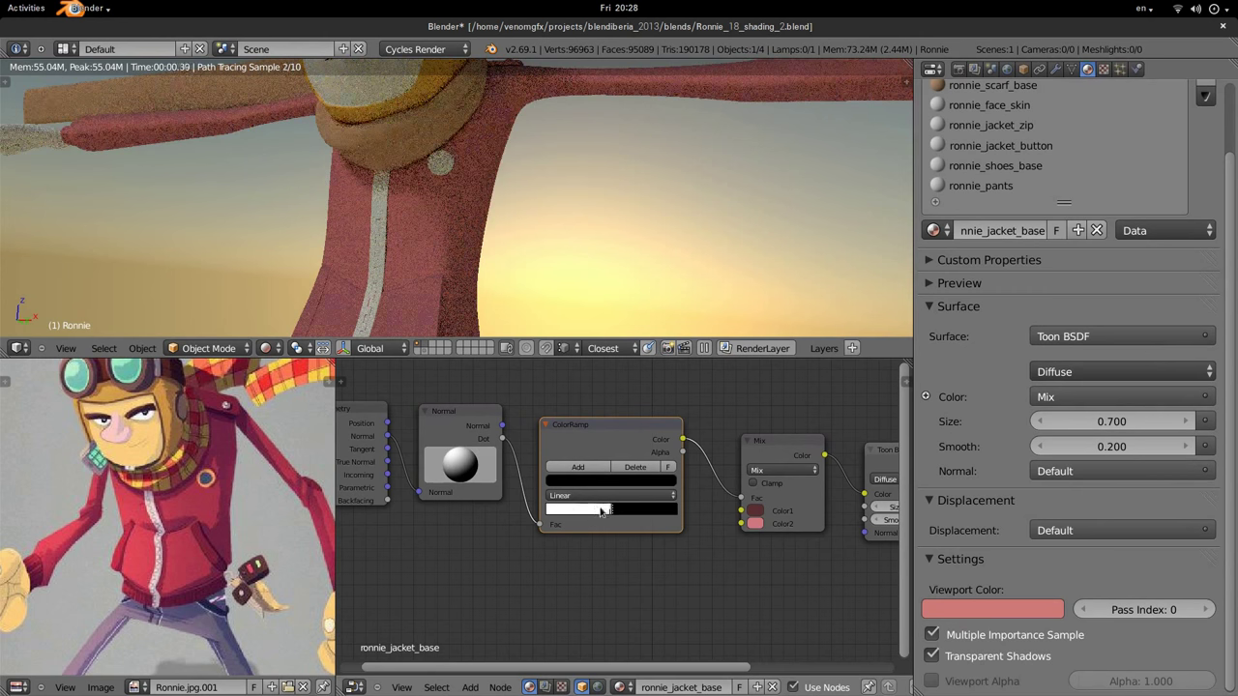
Move the ColorRamp stops to widen, then shrink, the white band while re-aiming the Normal.
mouse_move(607, 513)
mouse_down()
mouse_move(594, 520)
mouse_move(641, 516)
mouse_move(580, 518)
mouse_move(617, 515)
mouse_up()
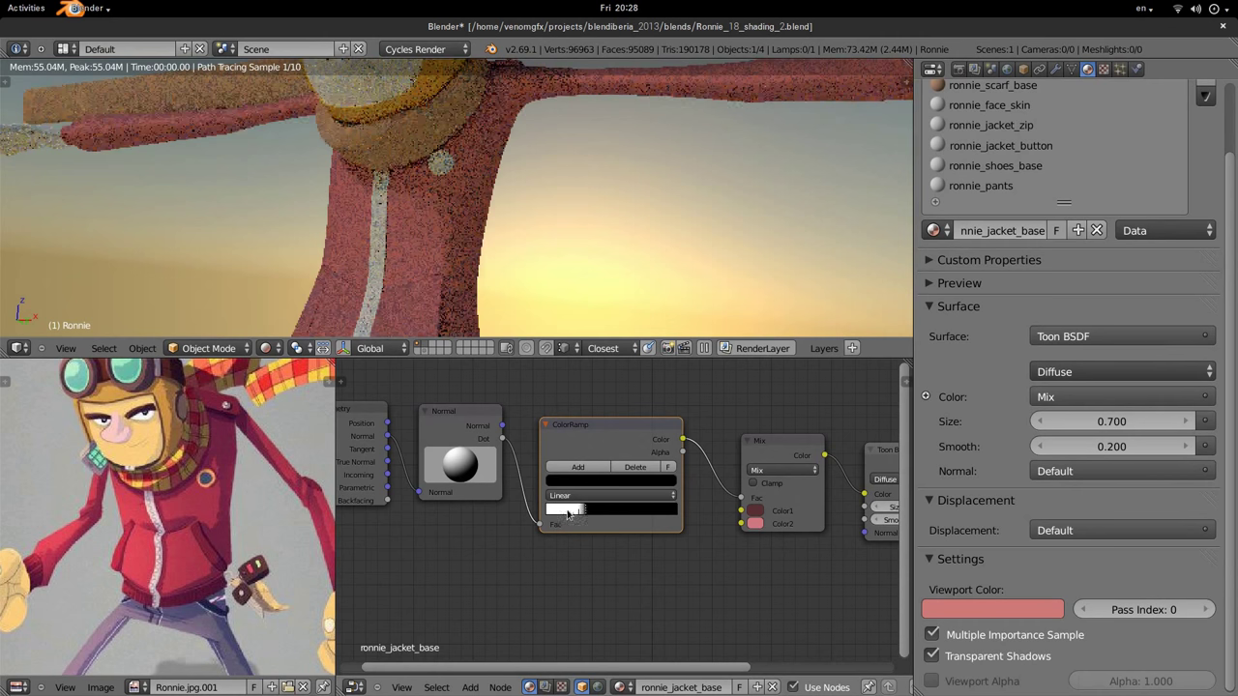
drag(569, 514, 634, 521)
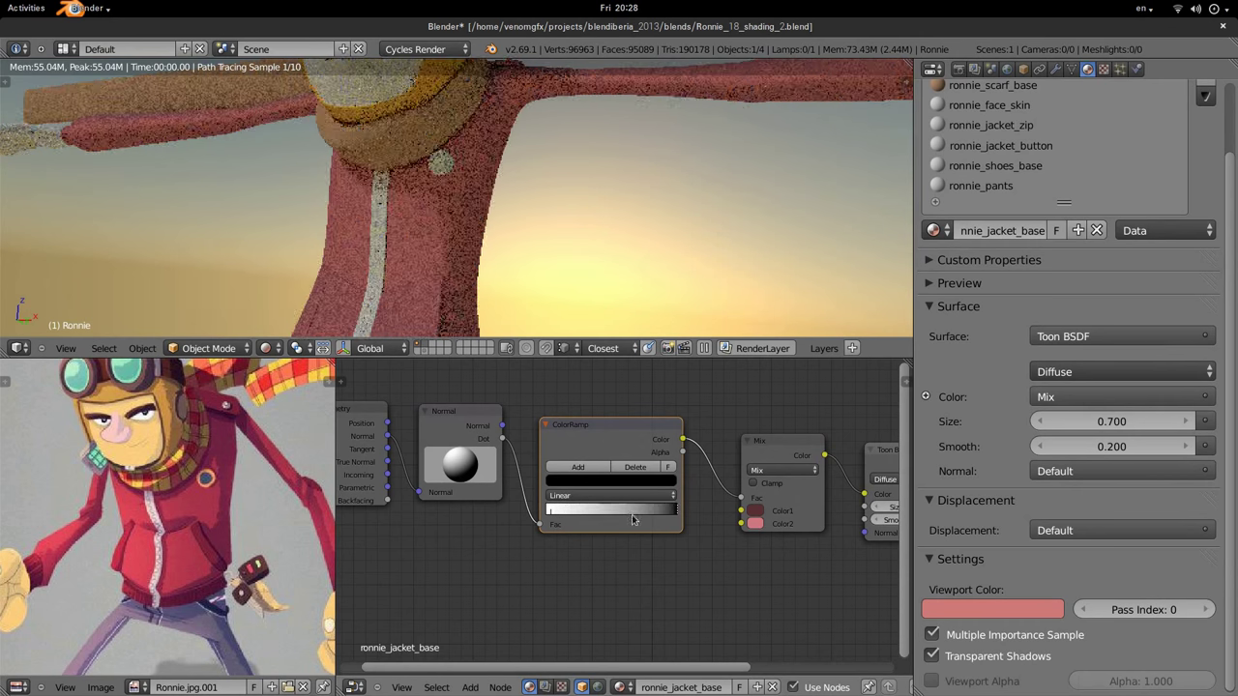
mouse_move(557, 516)
mouse_down()
mouse_move(672, 516)
mouse_move(635, 516)
mouse_up()
drag(514, 484, 475, 538)
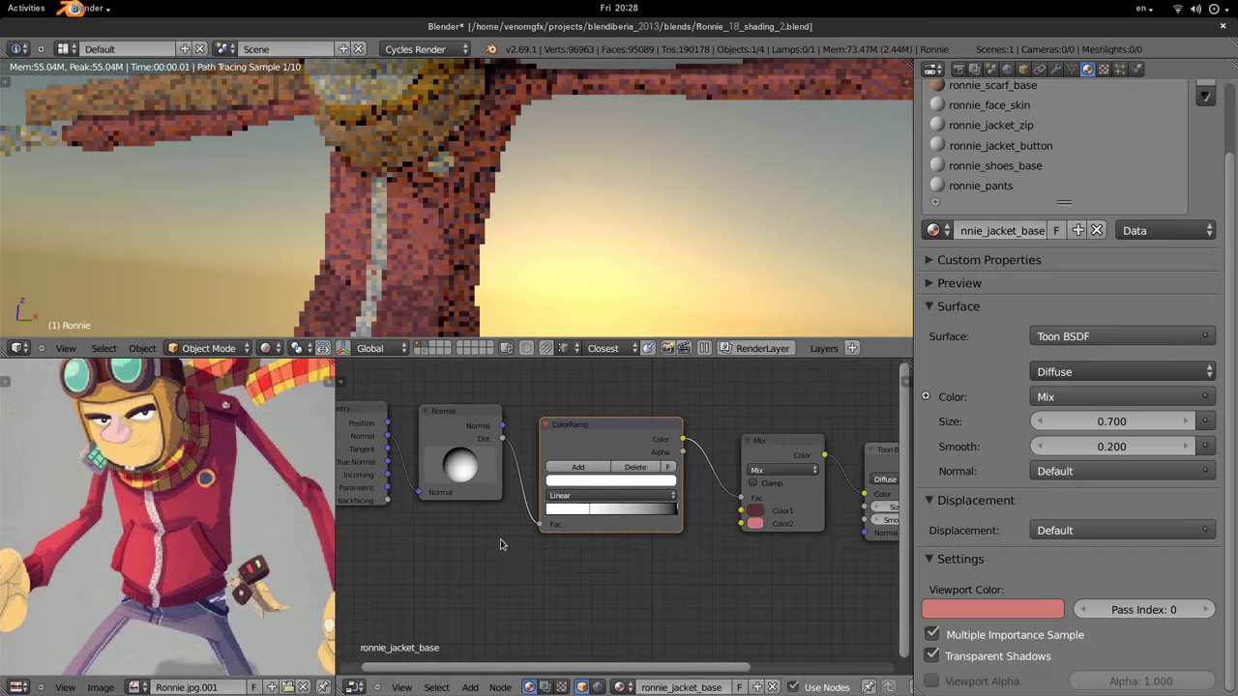
drag(475, 538, 500, 539)
click(676, 511)
drag(676, 511, 595, 516)
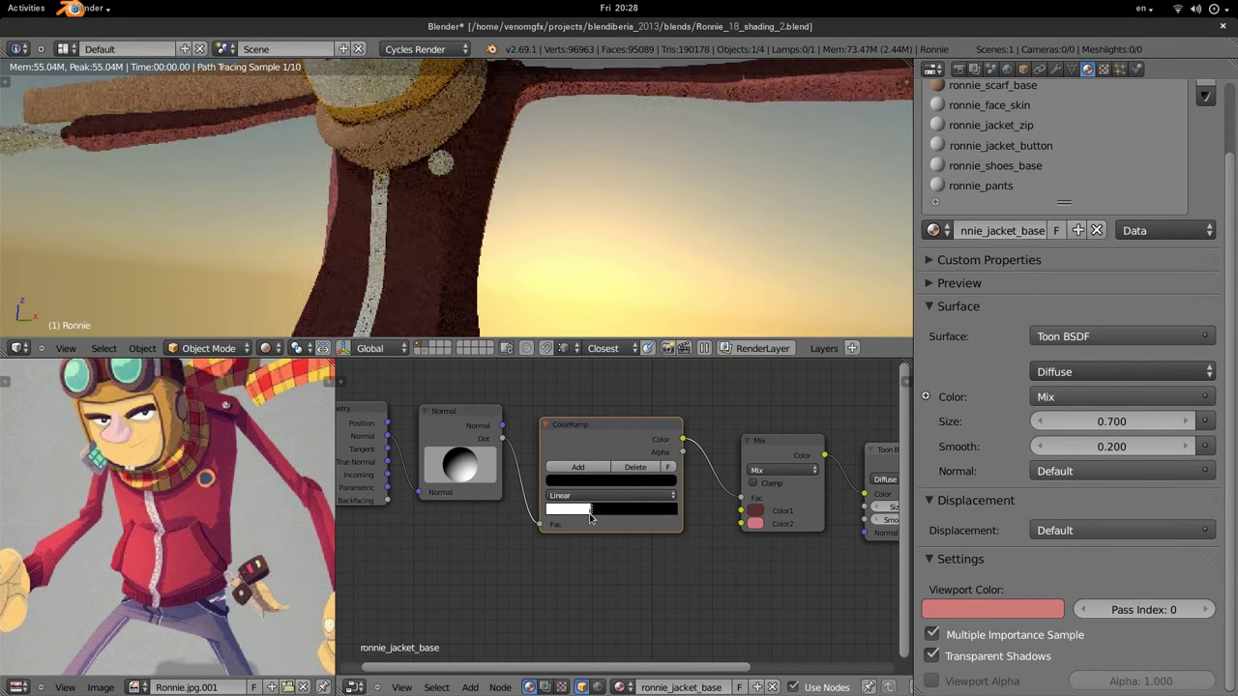
Fine-tune the Normal direction and lighten the Mix node's Color1 toward pink.
mouse_move(463, 467)
mouse_down()
mouse_move(450, 442)
mouse_move(463, 425)
mouse_up()
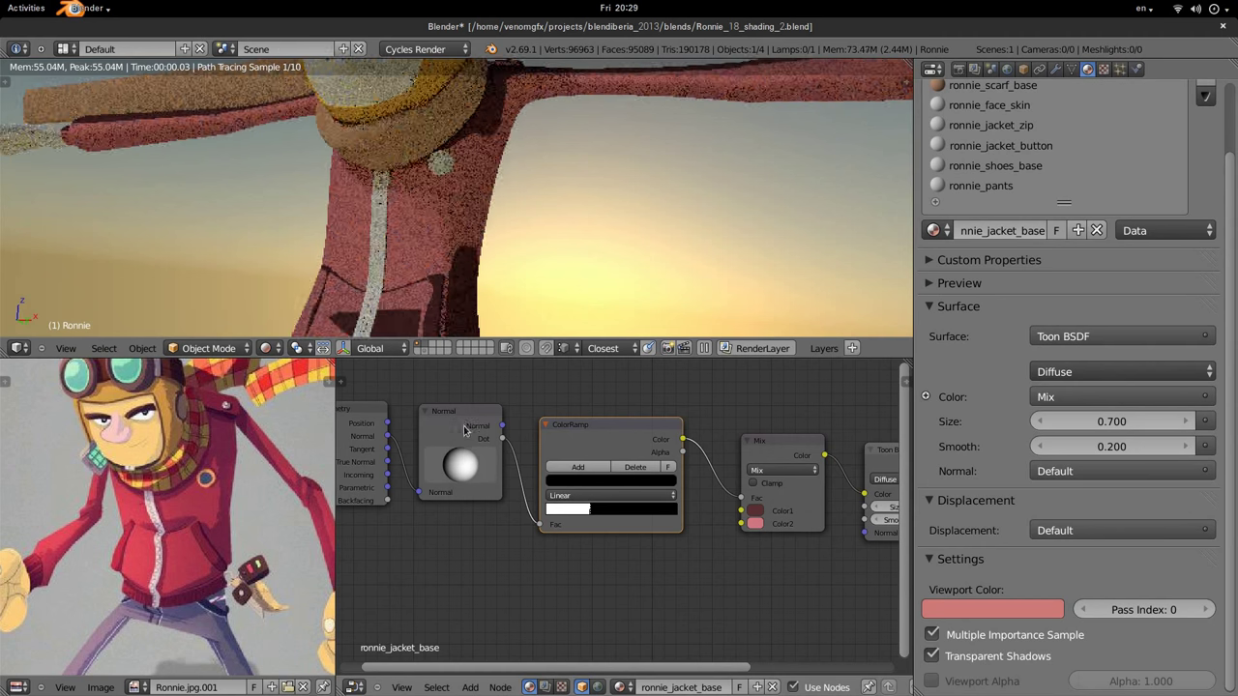
drag(465, 427, 468, 424)
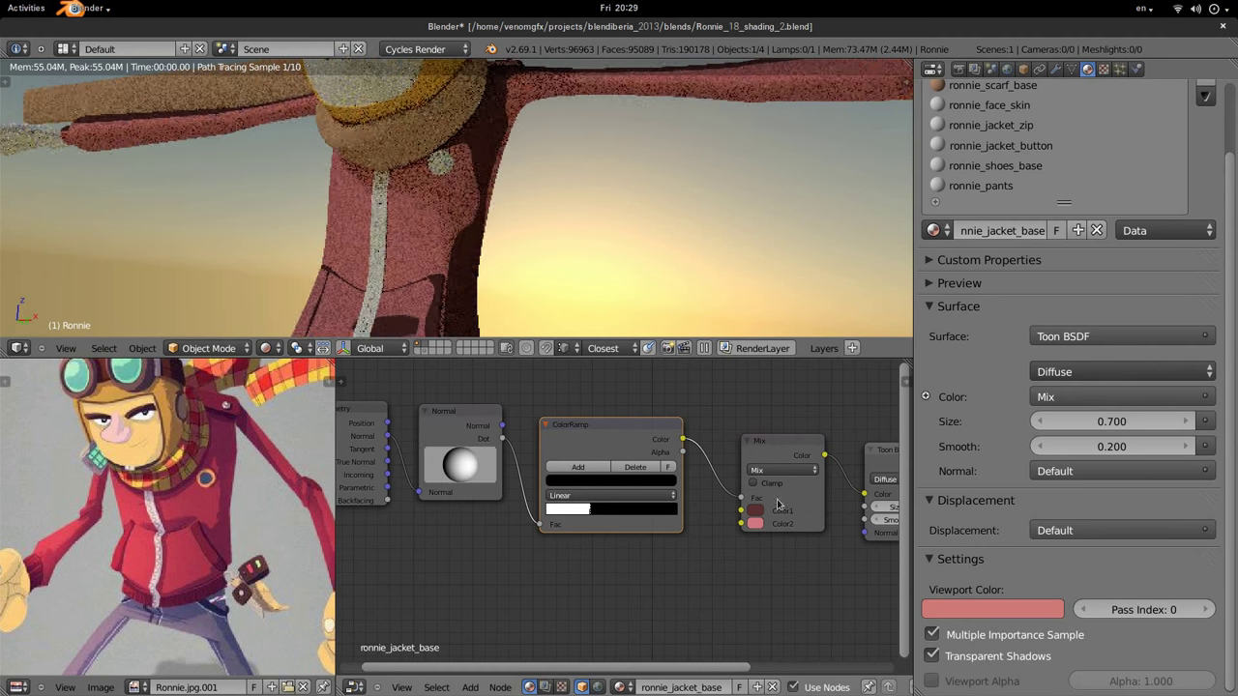
drag(754, 523, 753, 491)
click(754, 511)
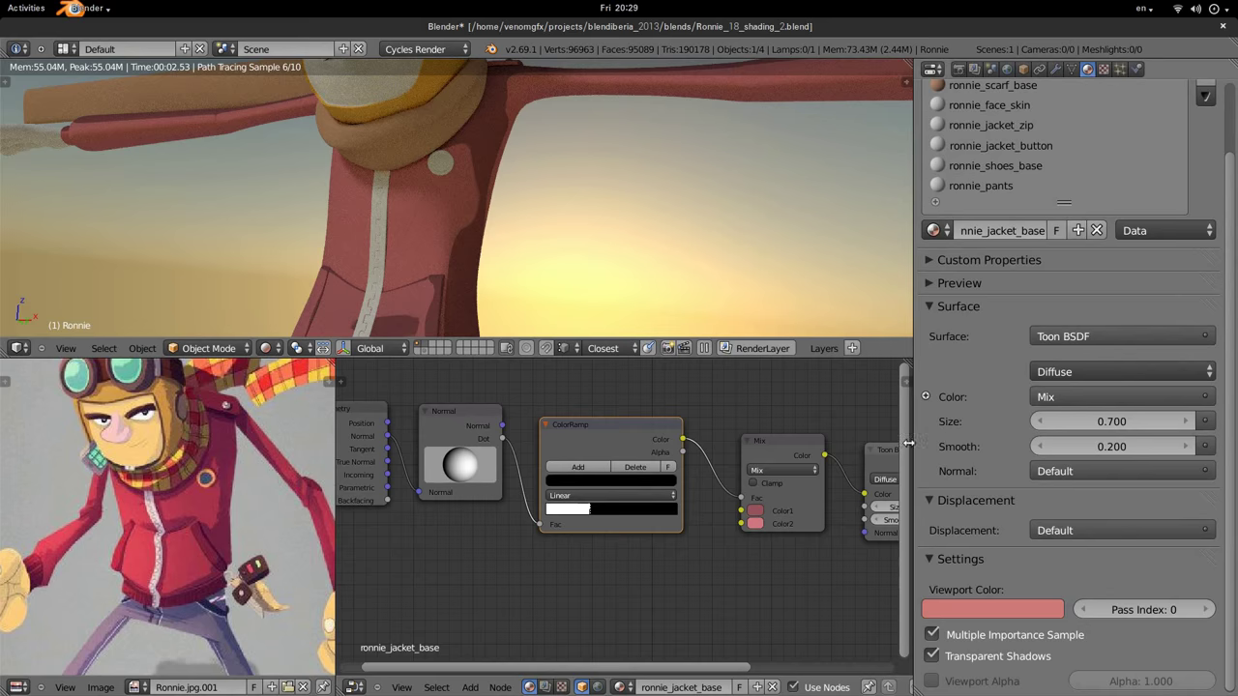
click(758, 510)
Raise Mix Color1's saturation to 0.825, giving dark red H 0.987, V 0.300.
drag(811, 470, 821, 469)
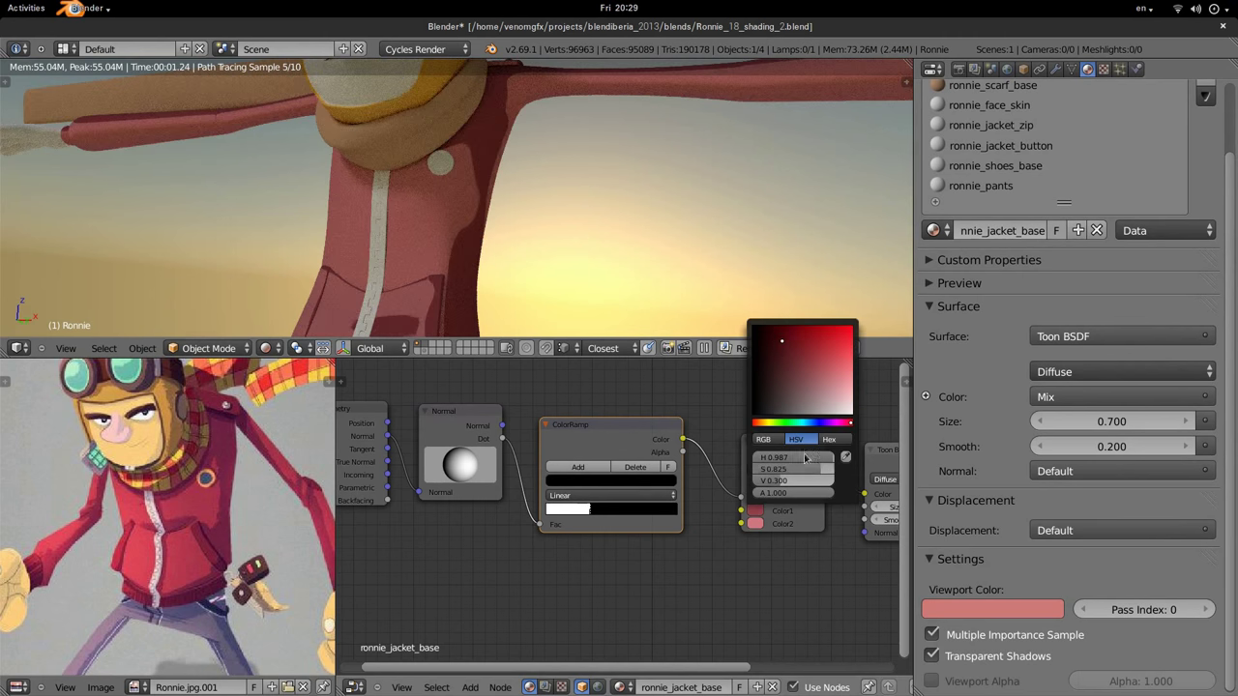
scroll(469, 257, down, 3)
scroll(469, 257, down, 2)
scroll(525, 216, up, 1)
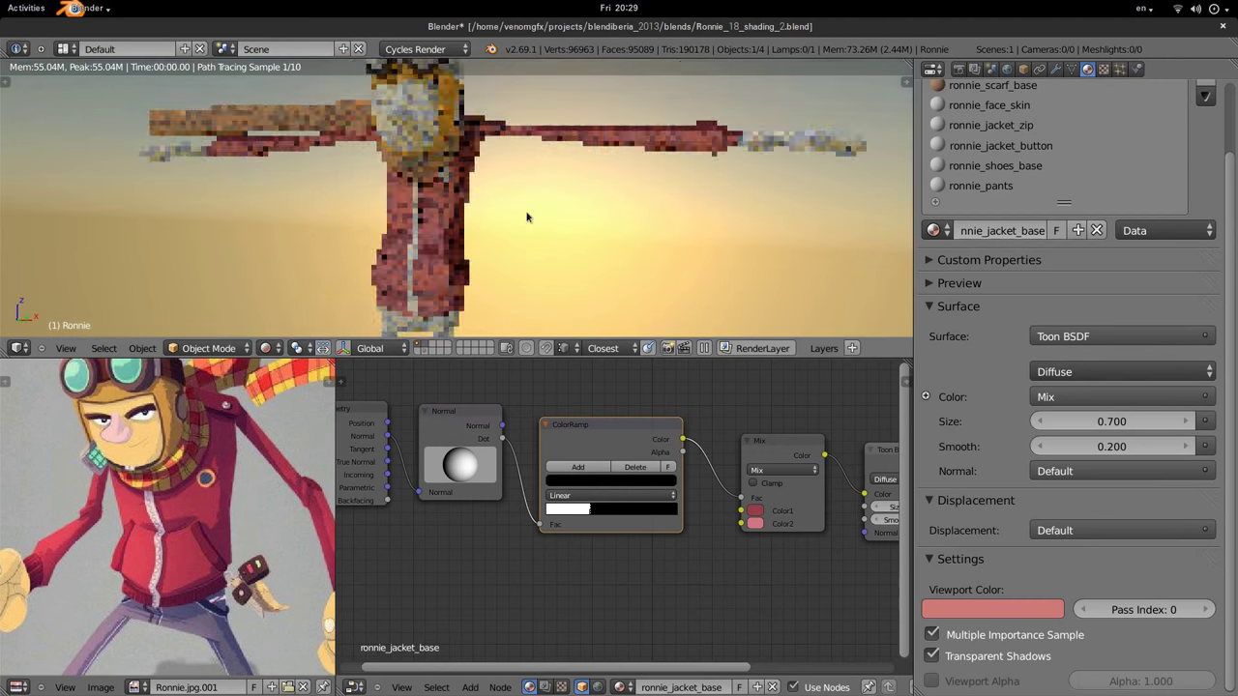
scroll(547, 175, up, 2)
scroll(547, 174, up, 2)
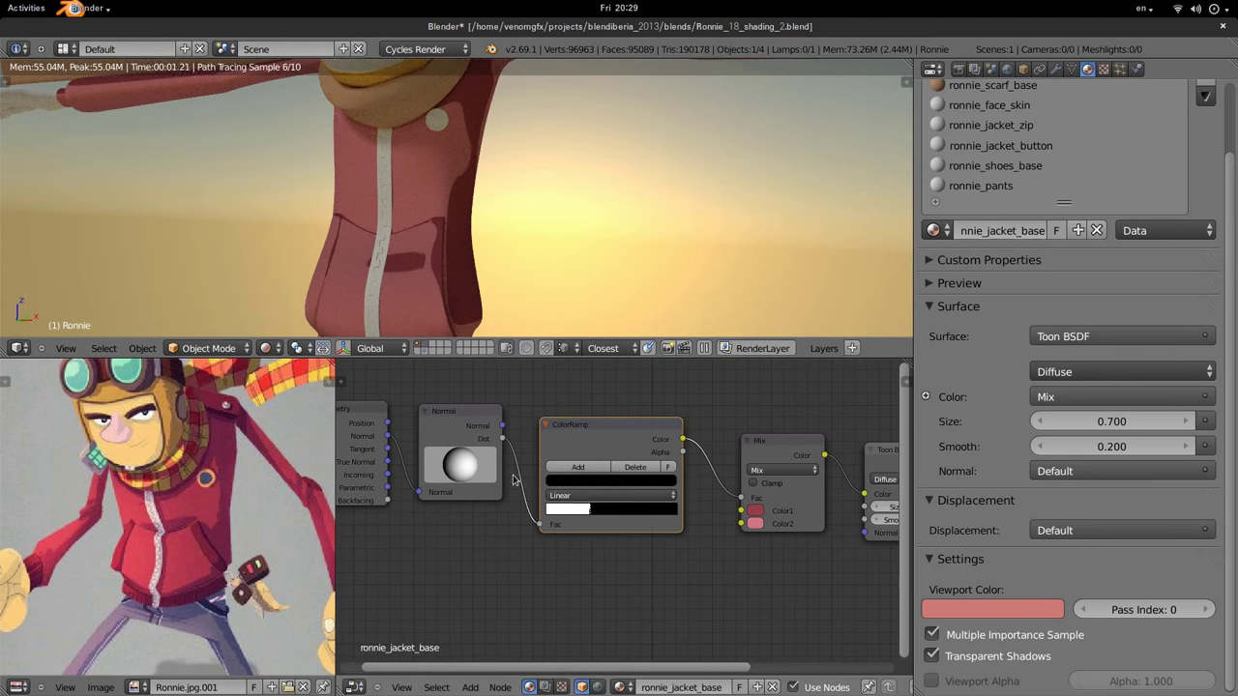
Light the Normal direction from the right and soften the ColorRamp's white-to-black transition.
drag(463, 466, 494, 480)
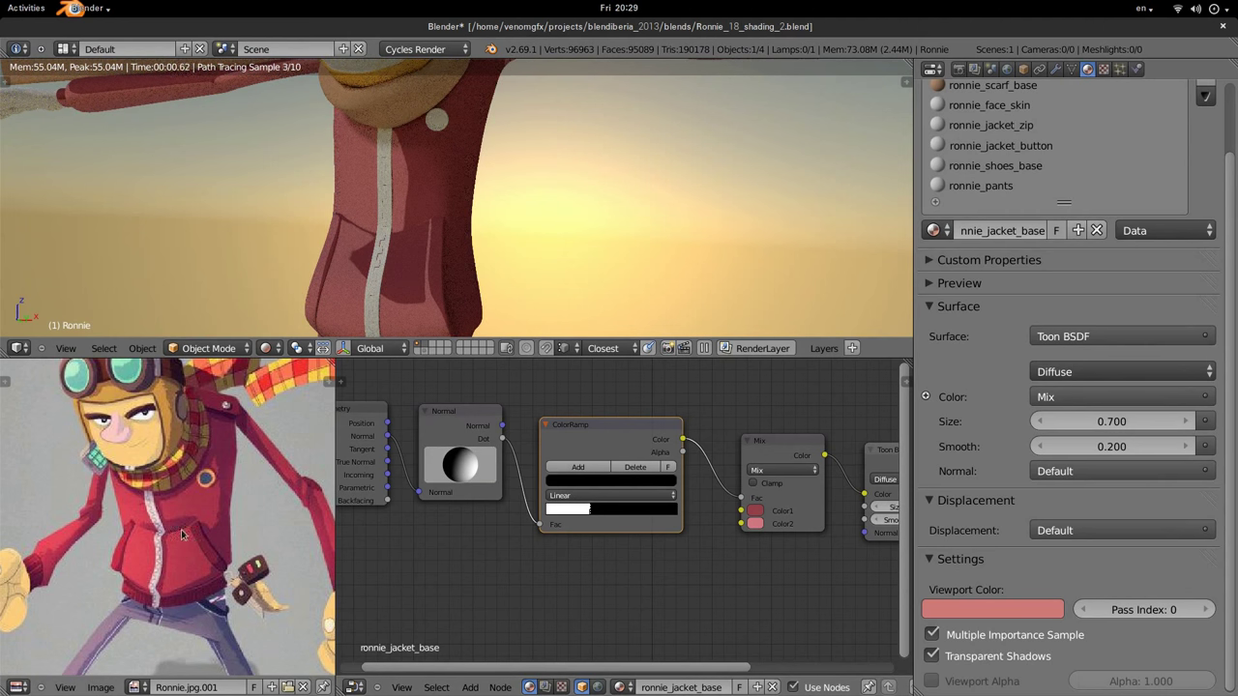
scroll(476, 196, down, 2)
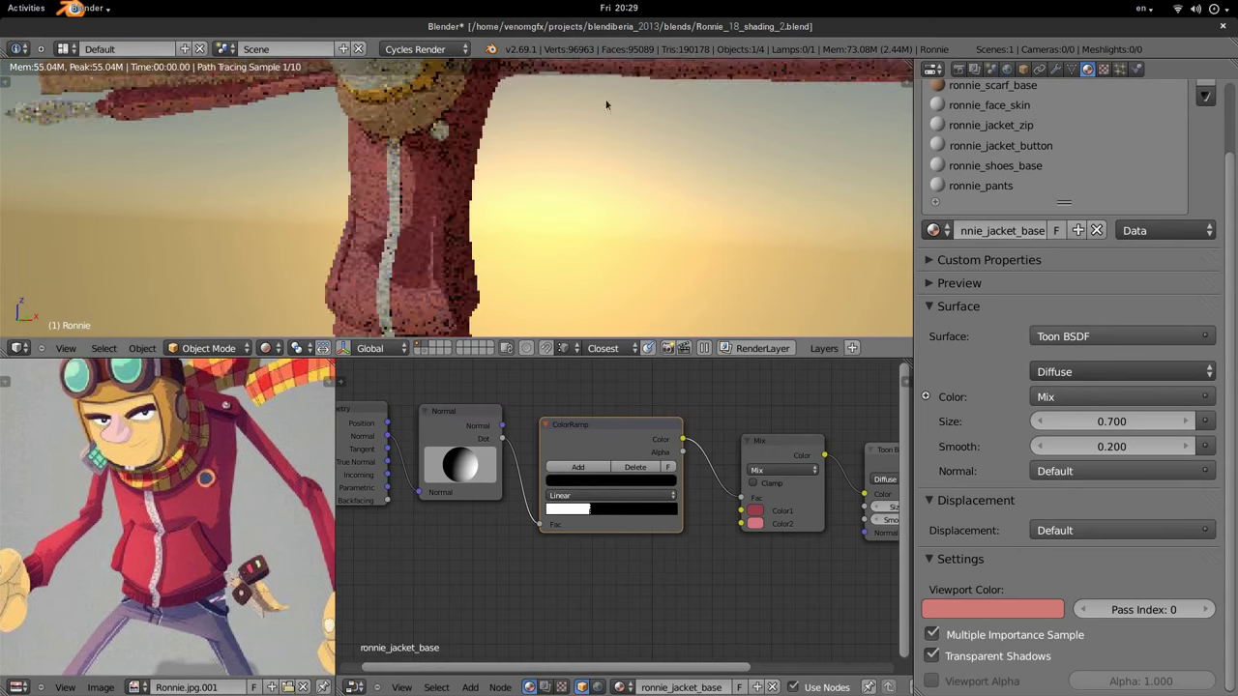
scroll(476, 196, down, 2)
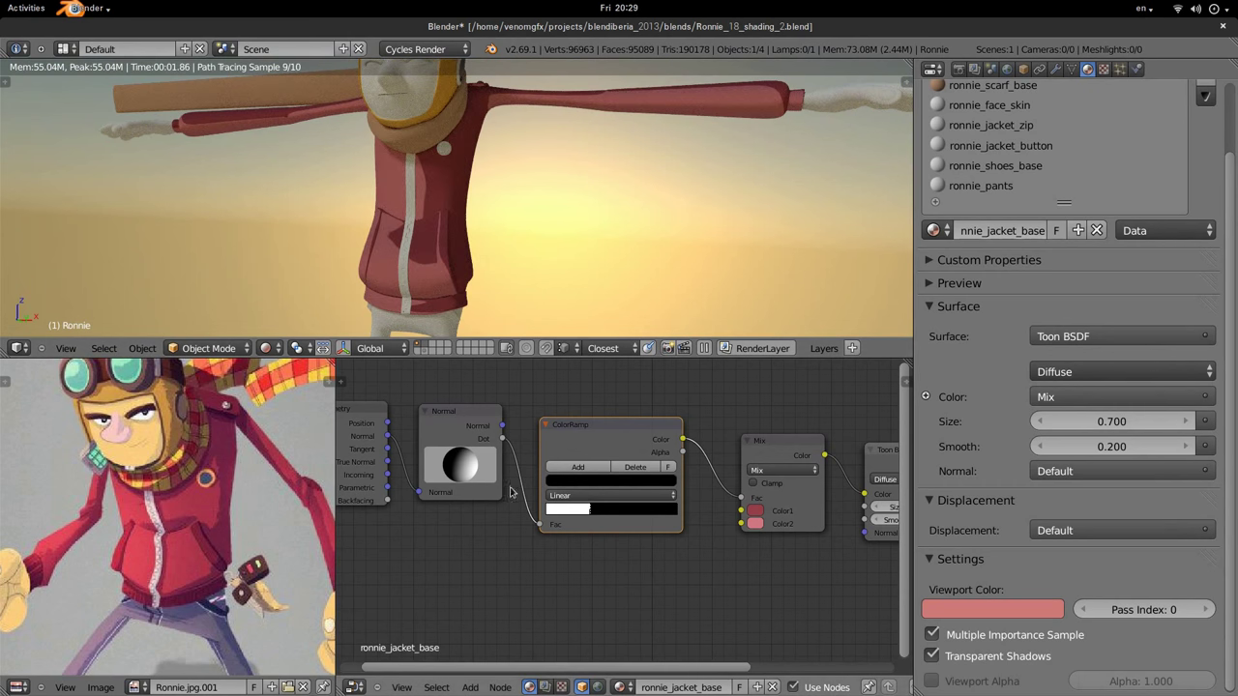
mouse_move(594, 513)
mouse_down()
mouse_move(614, 517)
mouse_move(578, 518)
mouse_up()
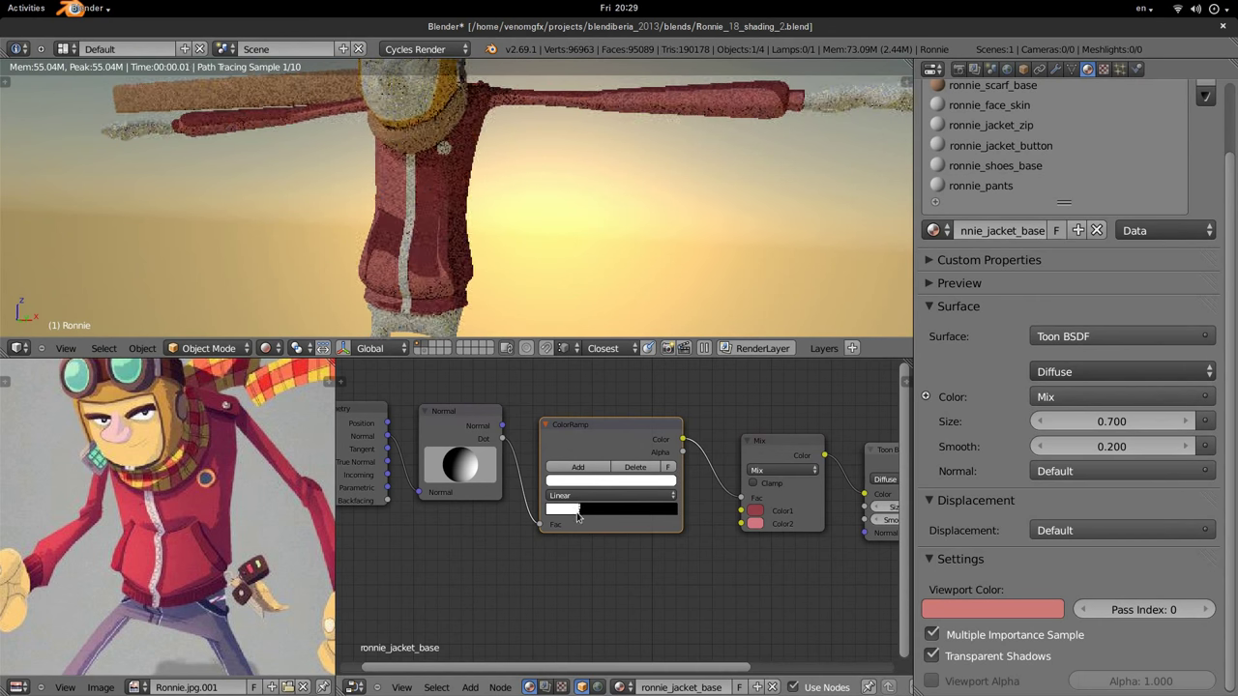
Orbit the view and freely rotate the model to face the character.
middle_drag(511, 212, 460, 206)
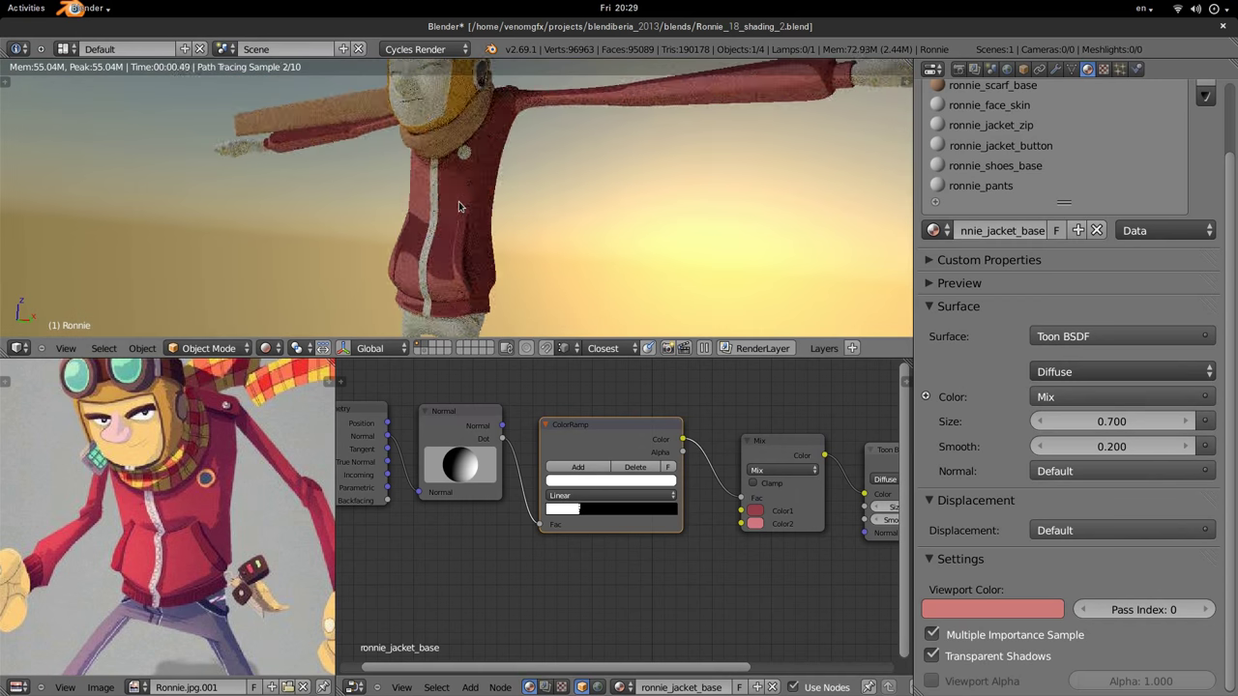
key(r)
key(r)
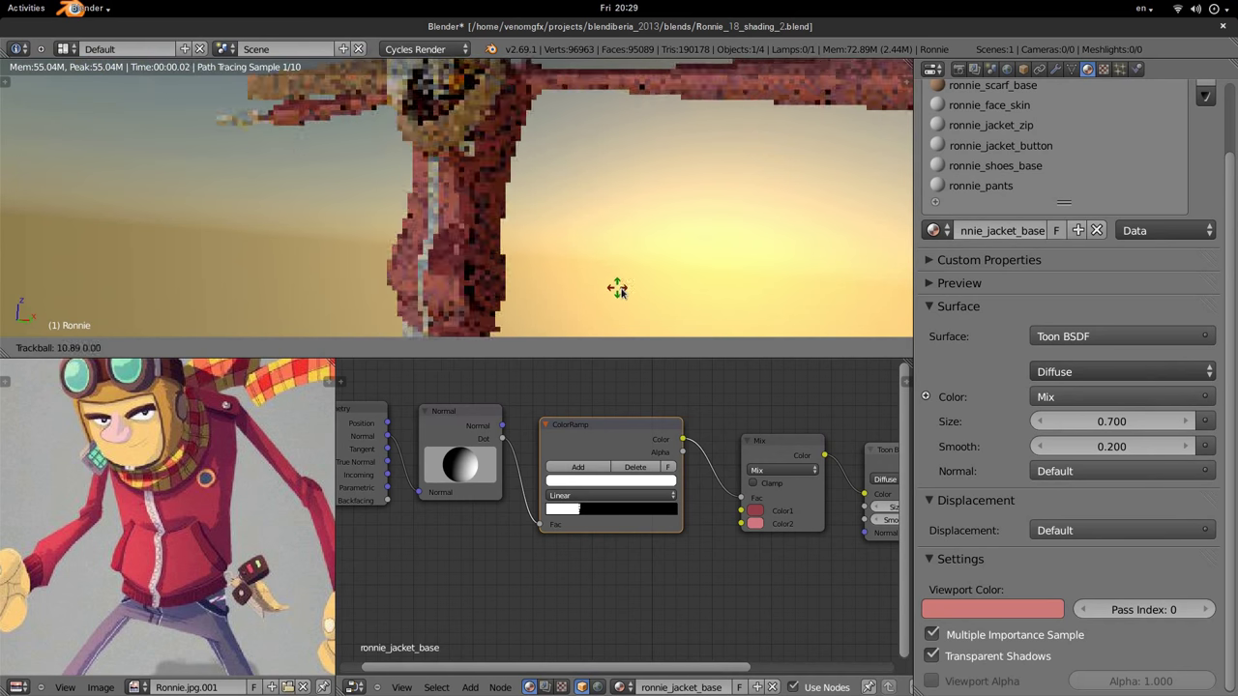
click(661, 281)
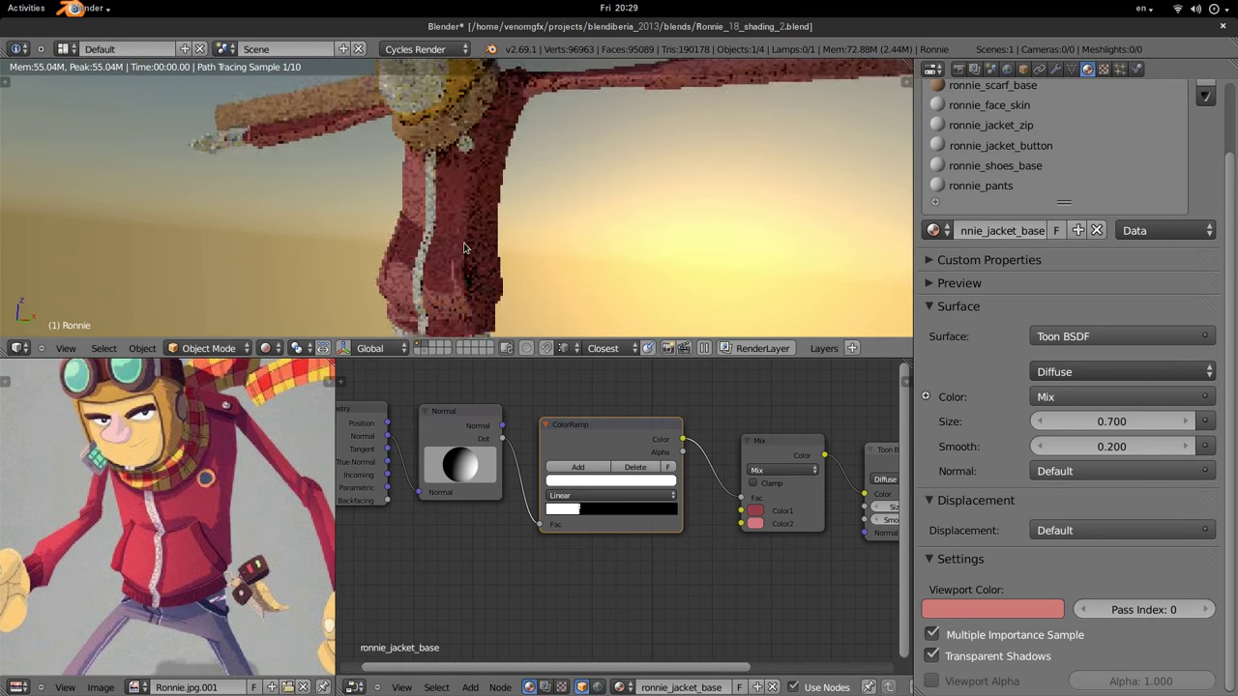
Slide the ColorRamp's white stop right, widening the light band to about a third.
scroll(484, 256, up, 3)
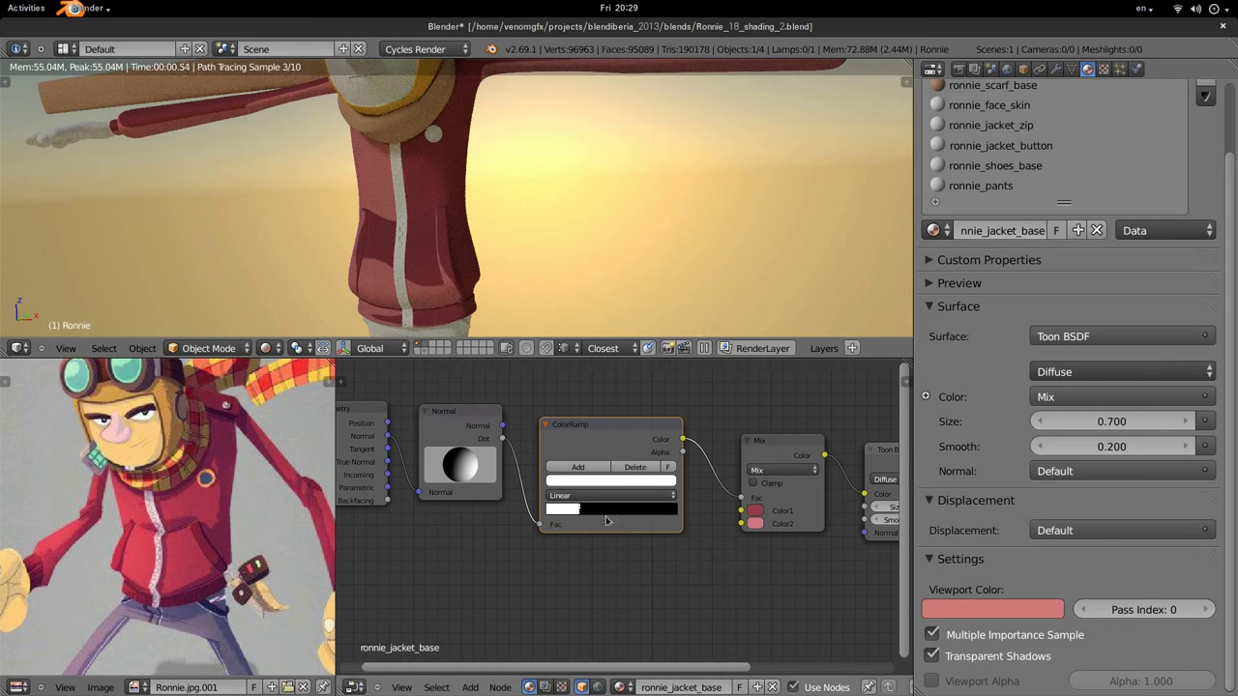
scroll(606, 521, up, 2)
scroll(607, 521, up, 2)
drag(565, 512, 574, 513)
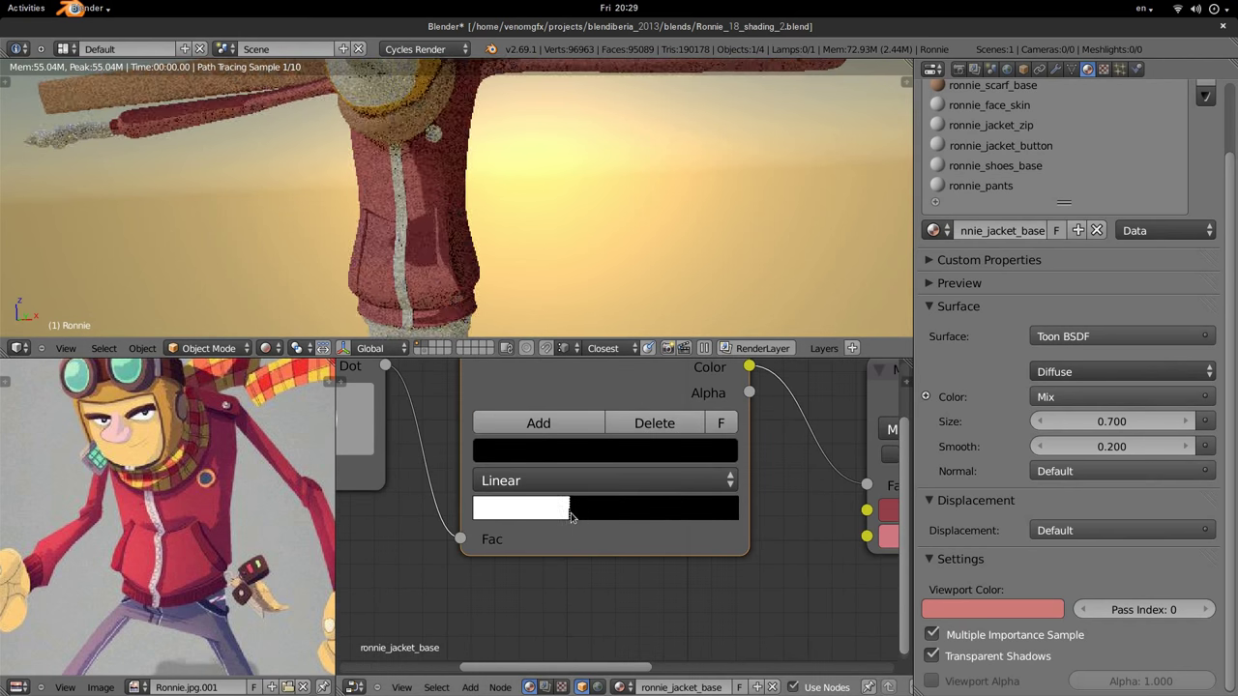
scroll(455, 155, down, 3)
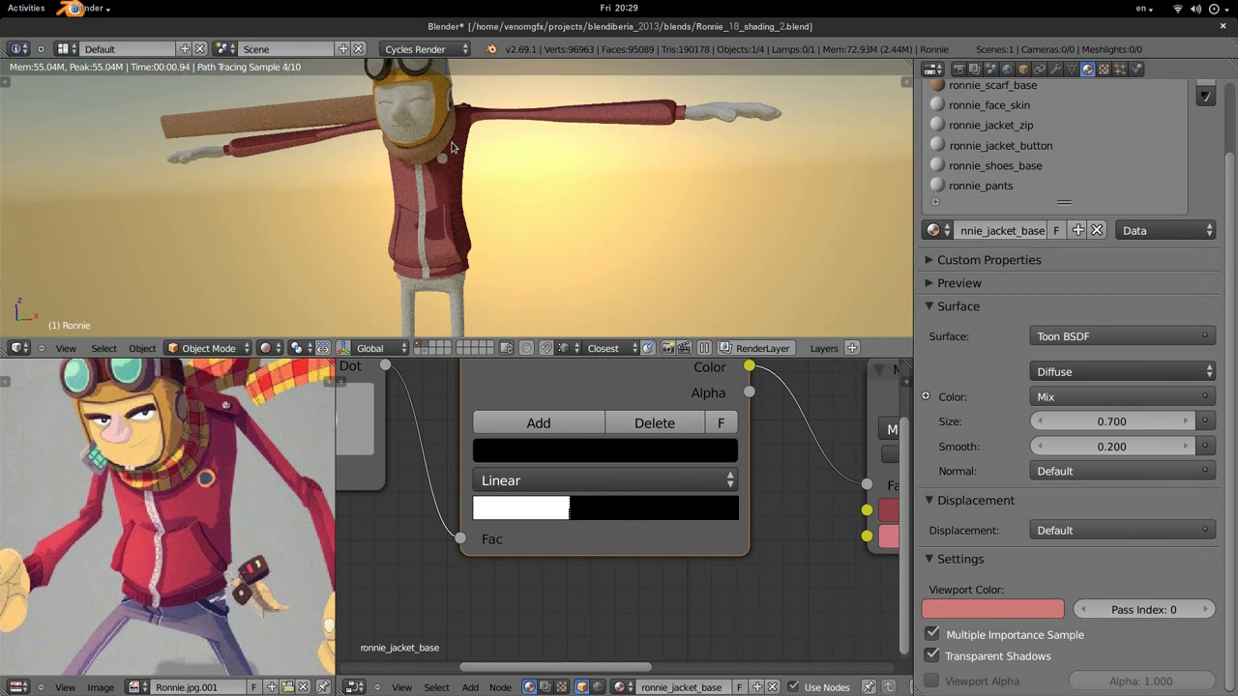
scroll(474, 192, up, 2)
scroll(500, 177, up, 1)
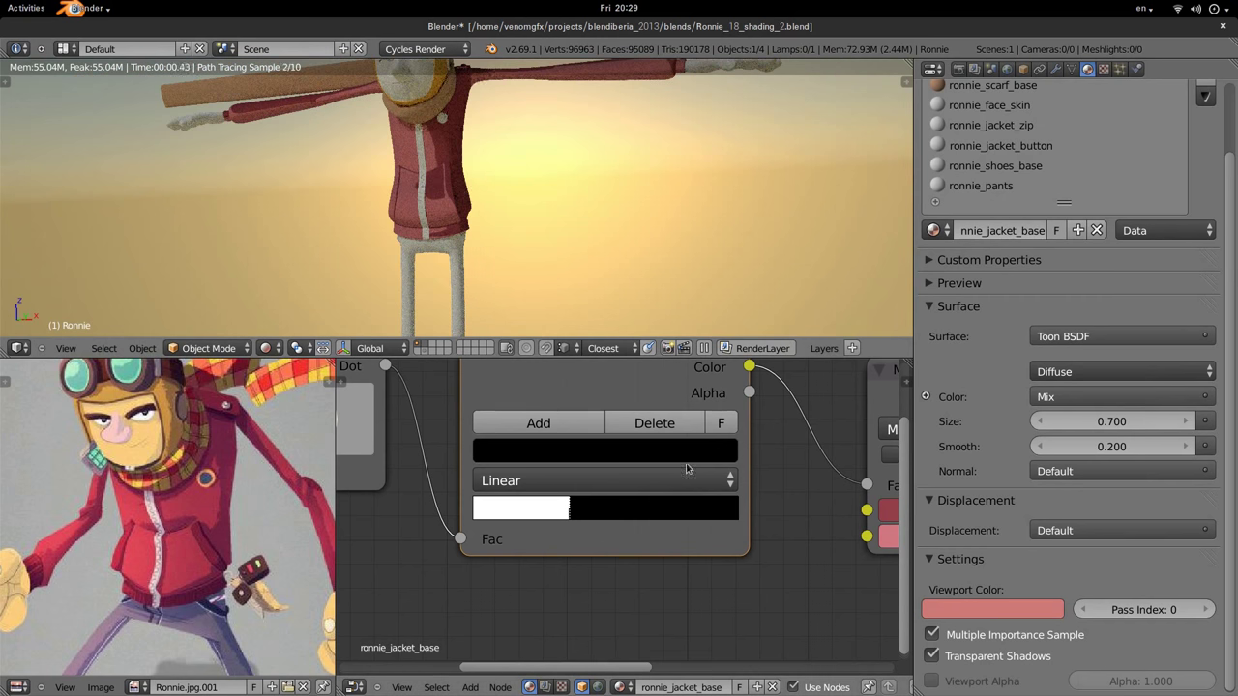
scroll(648, 503, down, 3)
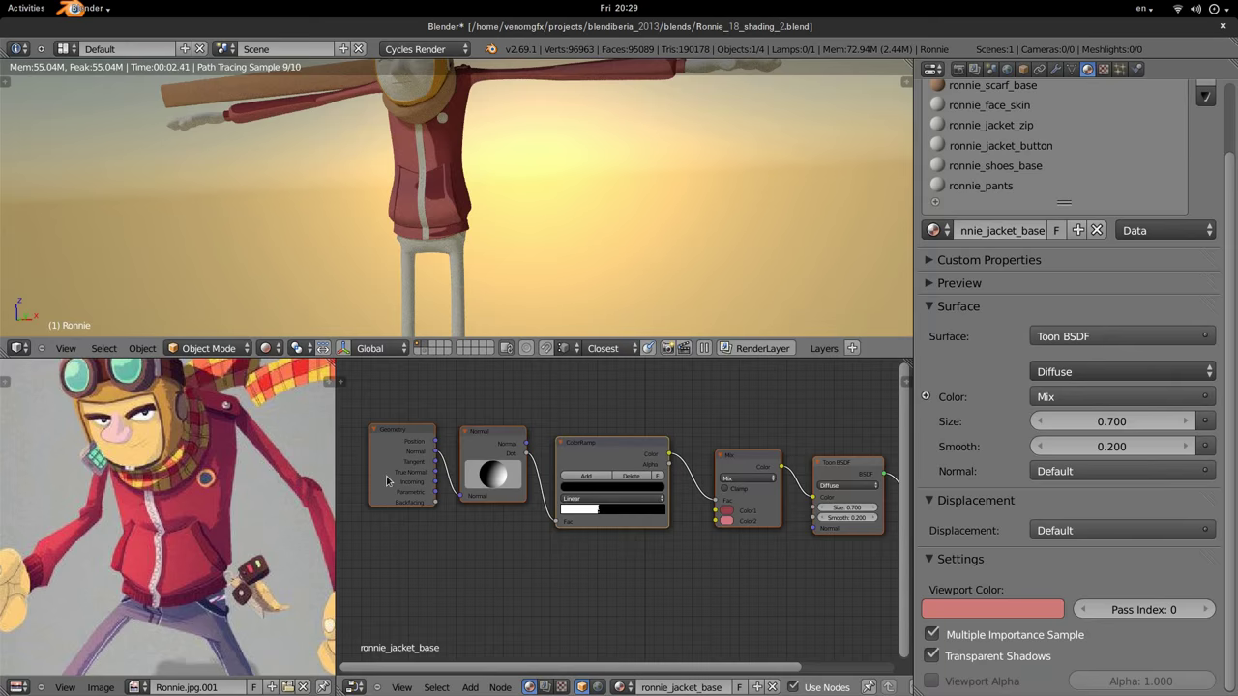
Pan and zoom the node editor to frame the chain from Geometry to Material Output.
click(427, 491)
middle_drag(426, 492, 541, 499)
scroll(540, 499, up, 2)
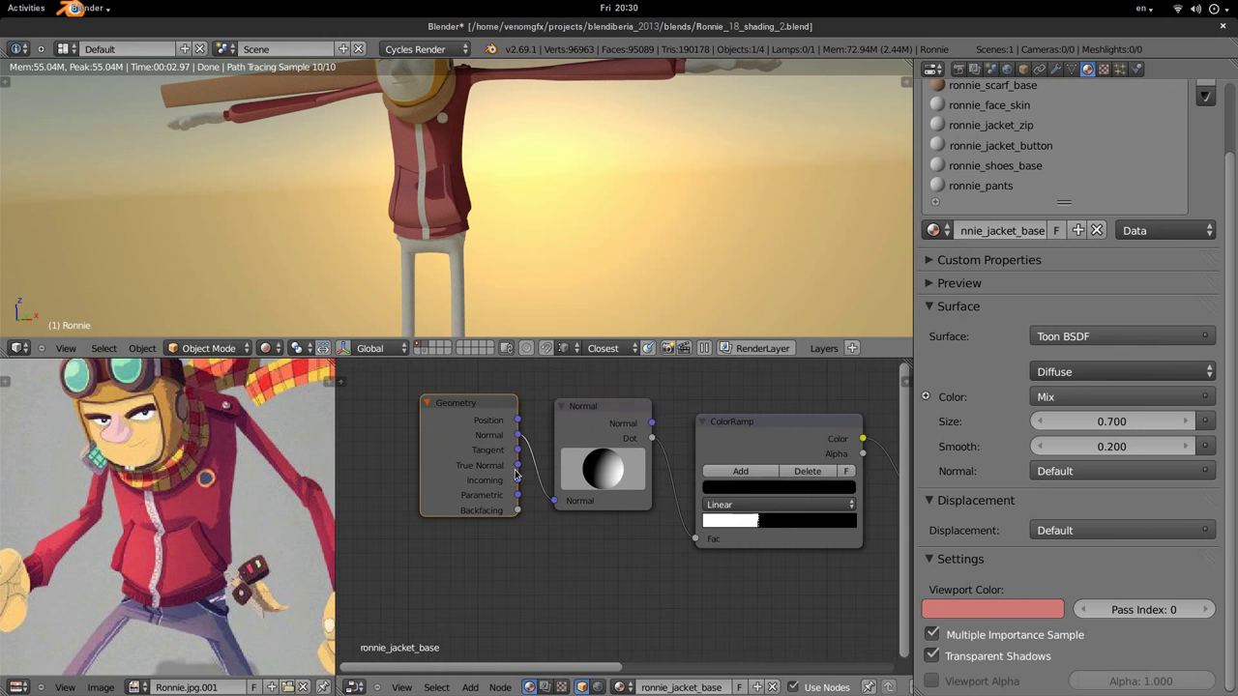
scroll(517, 474, down, 2)
mouse_move(619, 503)
middle_down()
mouse_move(522, 503)
mouse_move(723, 518)
mouse_move(675, 500)
middle_up()
scroll(760, 502, down, 2)
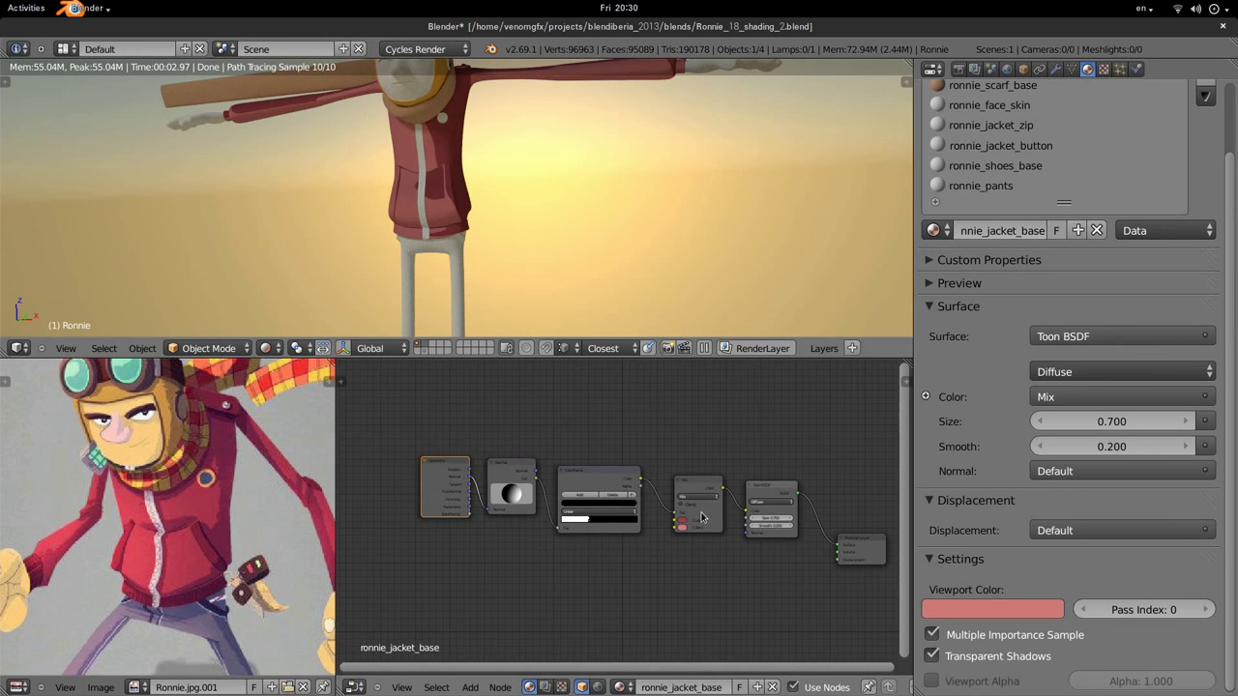
scroll(702, 518, up, 2)
scroll(446, 483, down, 1)
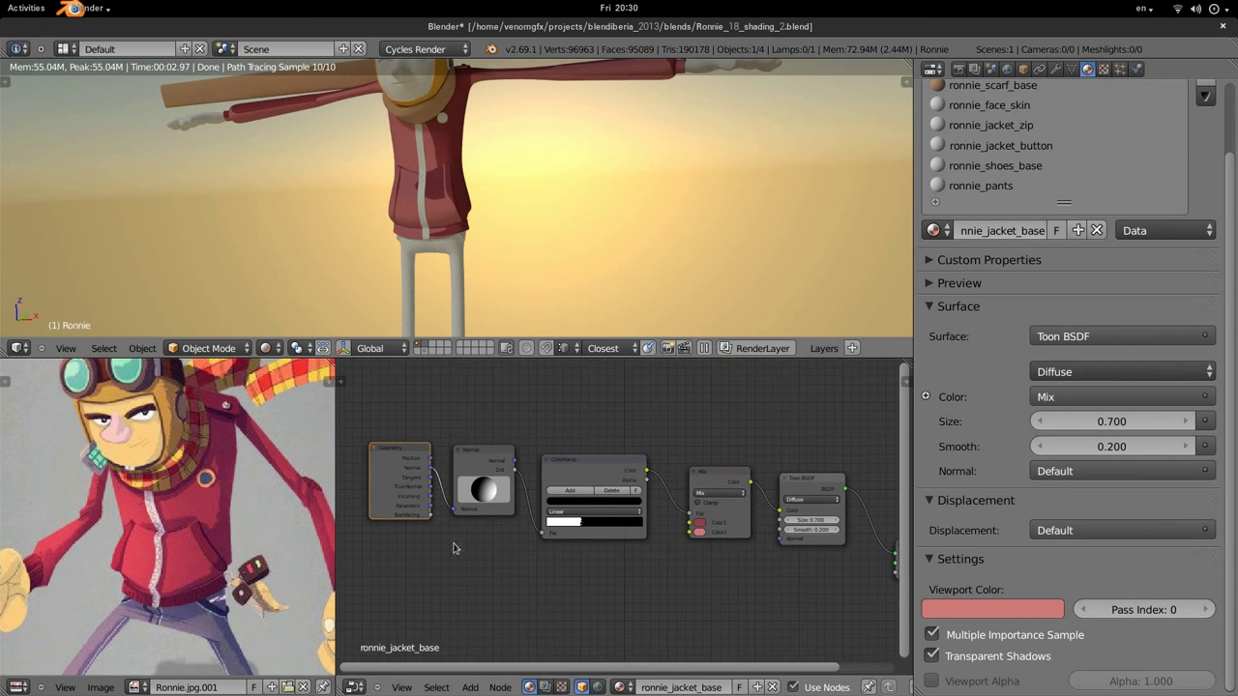
middle_drag(827, 521, 753, 508)
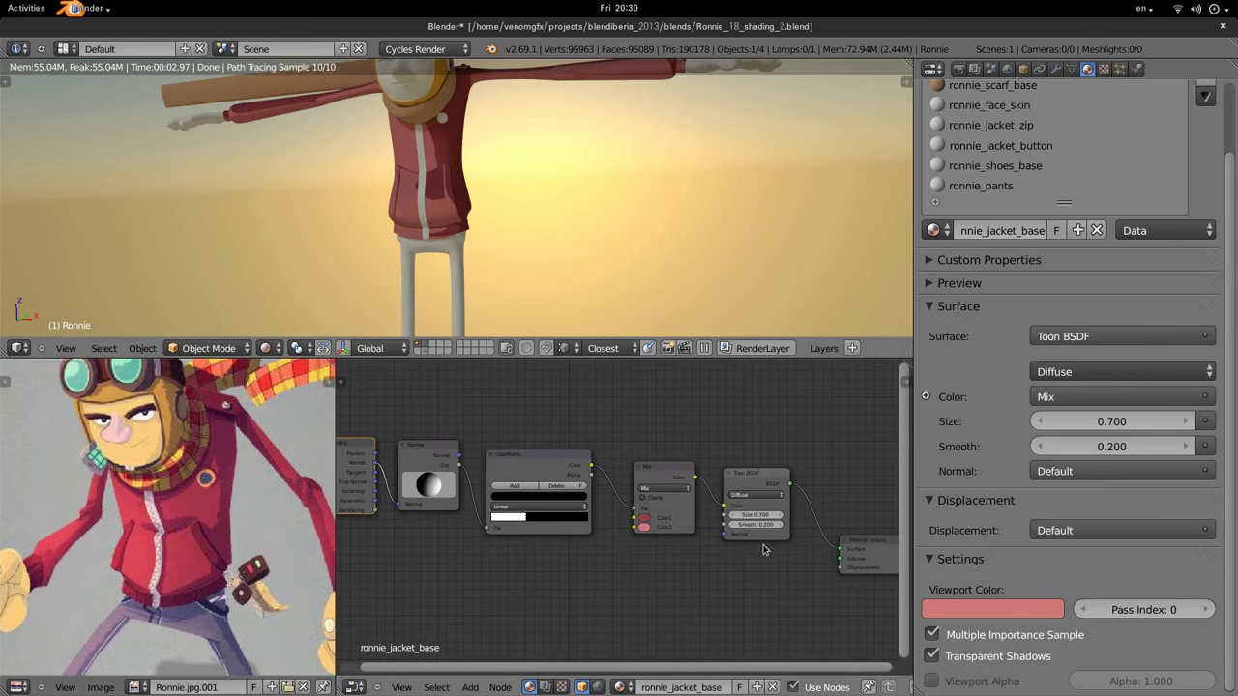
middle_drag(634, 586, 647, 602)
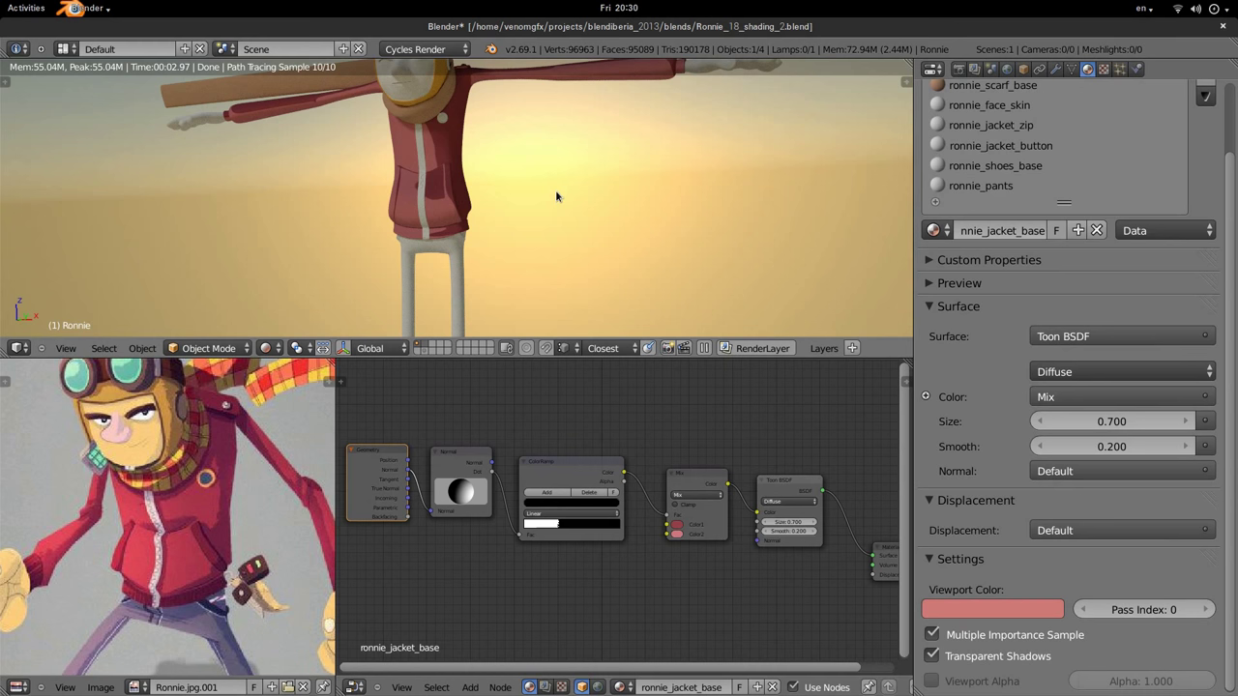
scroll(527, 476, up, 1)
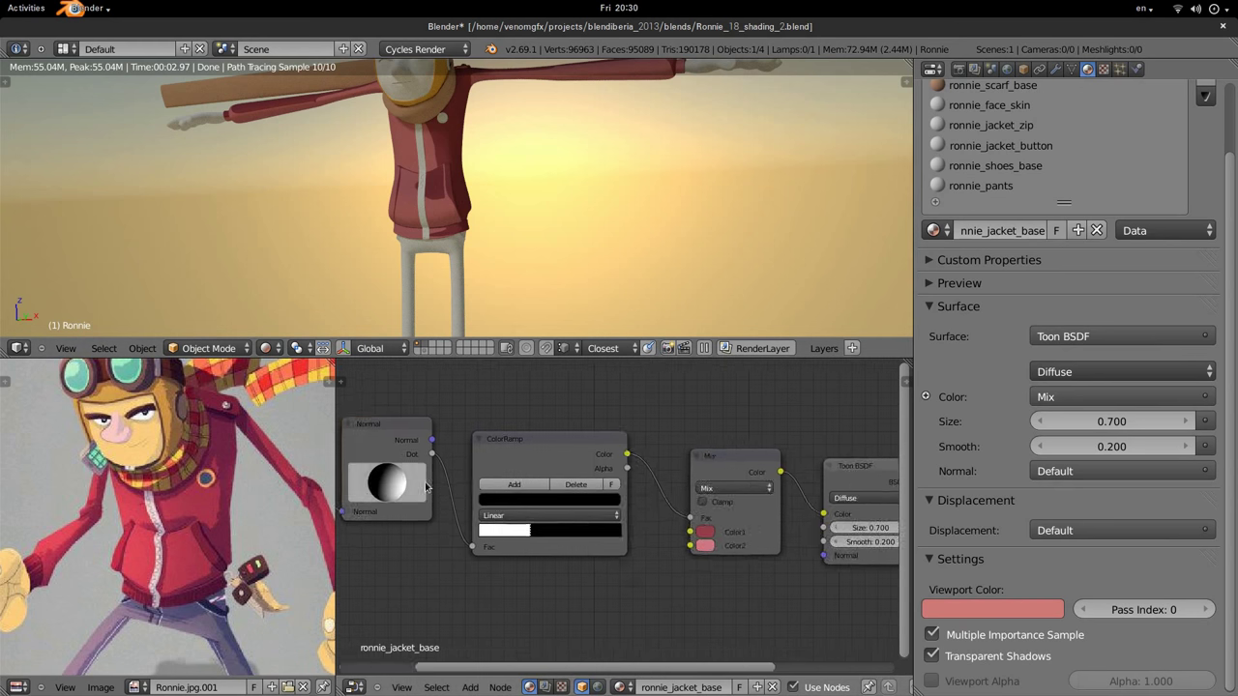
scroll(527, 476, up, 2)
Re-aim the Normal direction until its sphere turns black and inspect the jacket shading.
mouse_move(528, 476)
mouse_down()
mouse_move(430, 423)
mouse_move(561, 503)
mouse_up()
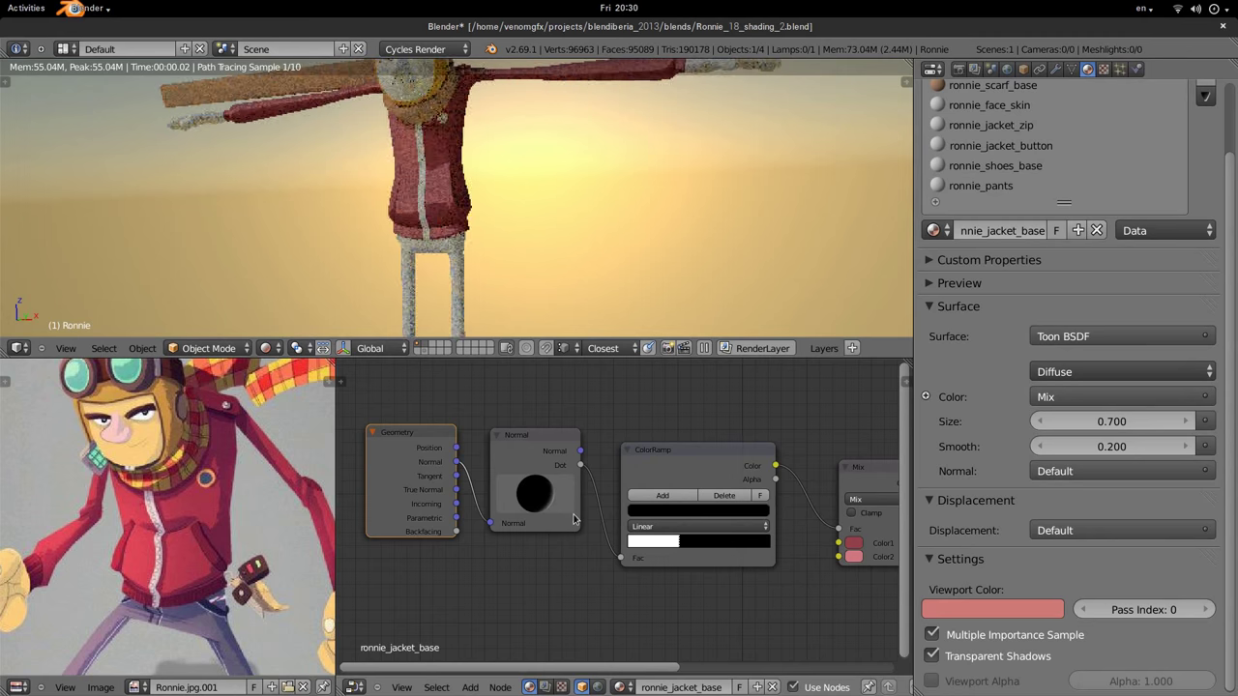
drag(561, 504, 528, 250)
mouse_move(528, 251)
middle_down()
mouse_move(446, 191)
mouse_move(495, 216)
mouse_move(534, 273)
middle_up()
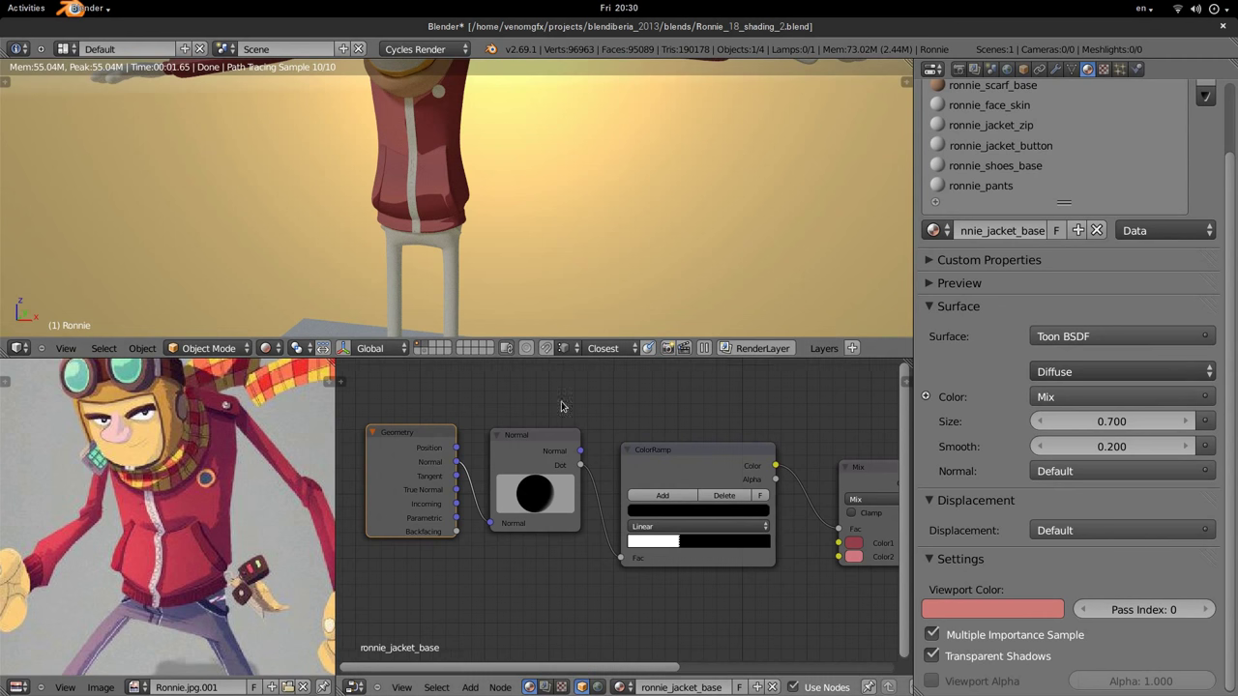
scroll(600, 426, down, 1)
scroll(658, 461, down, 1)
Select the toon shading nodes, Geometry through Toon BSDF, and copy them to the clipboard.
click(657, 460)
shift+click(550, 443)
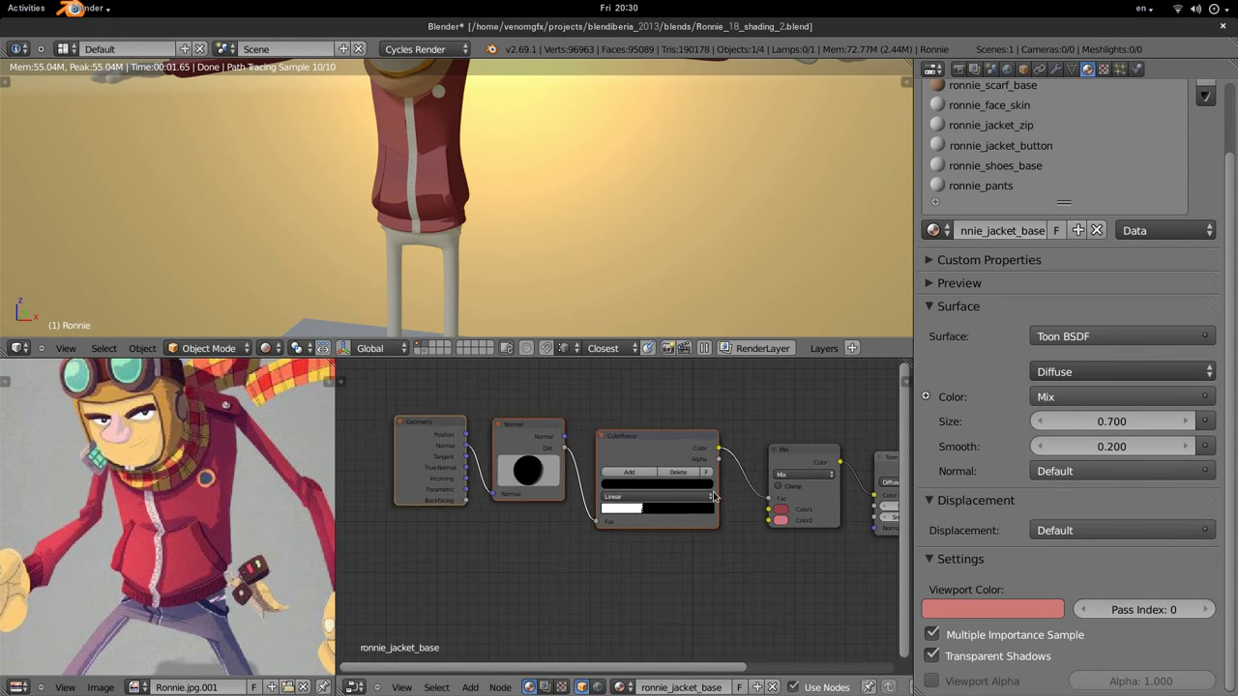
middle_drag(706, 497, 593, 498)
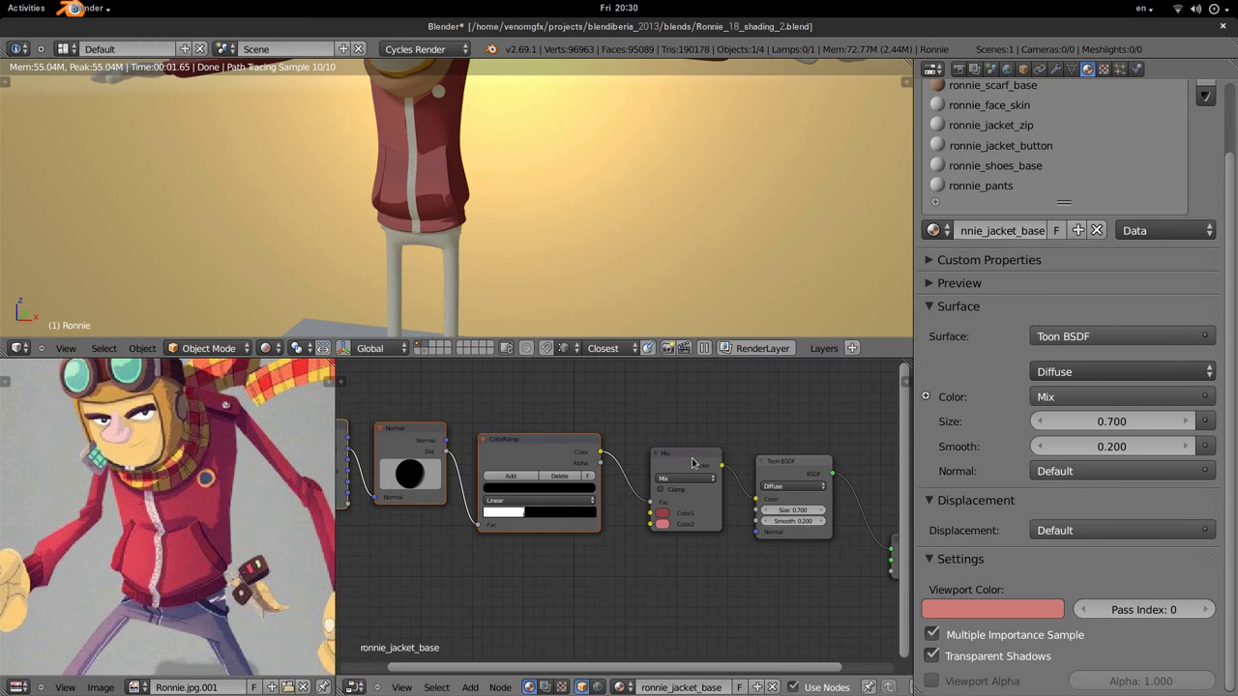
scroll(735, 461, down, 3)
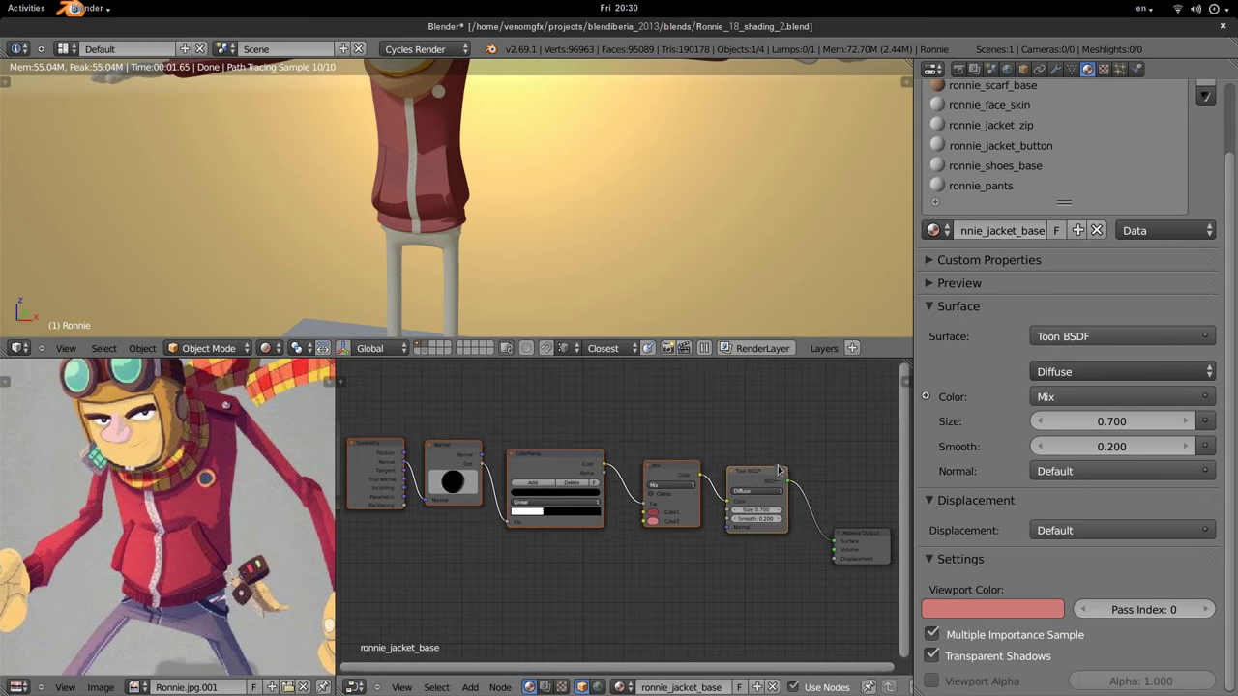
middle_drag(490, 474, 646, 495)
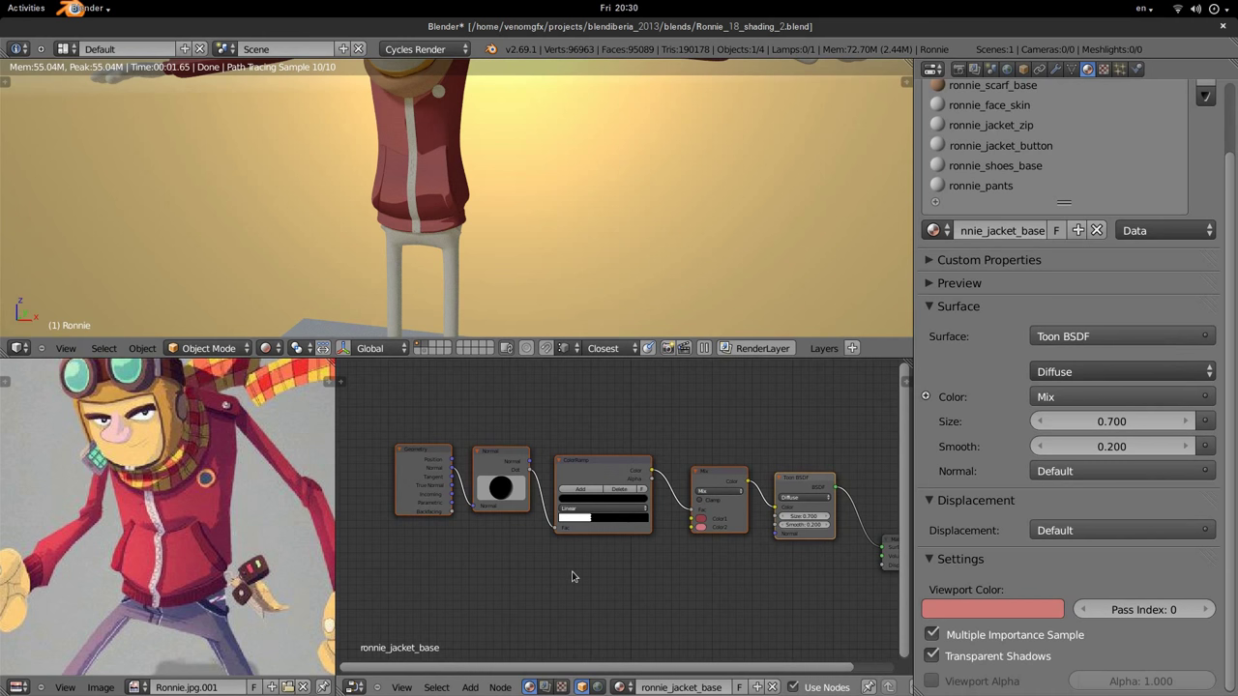
scroll(522, 689, down, 4)
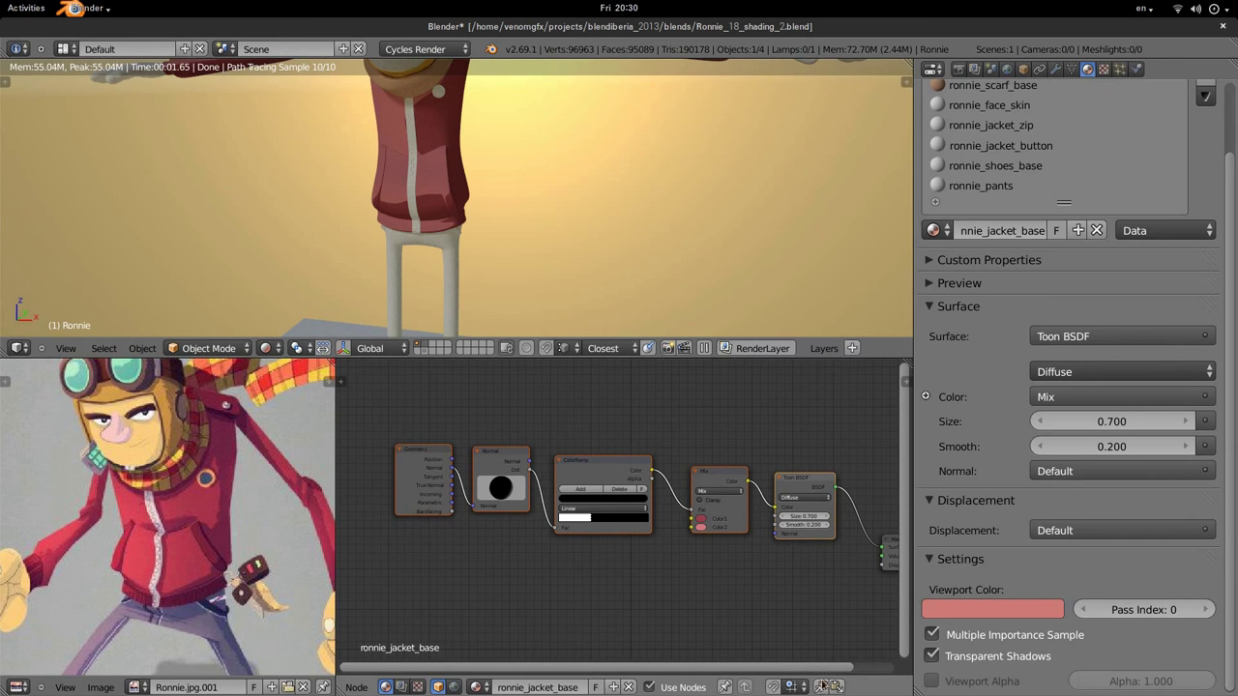
click(823, 687)
scroll(444, 208, down, 1)
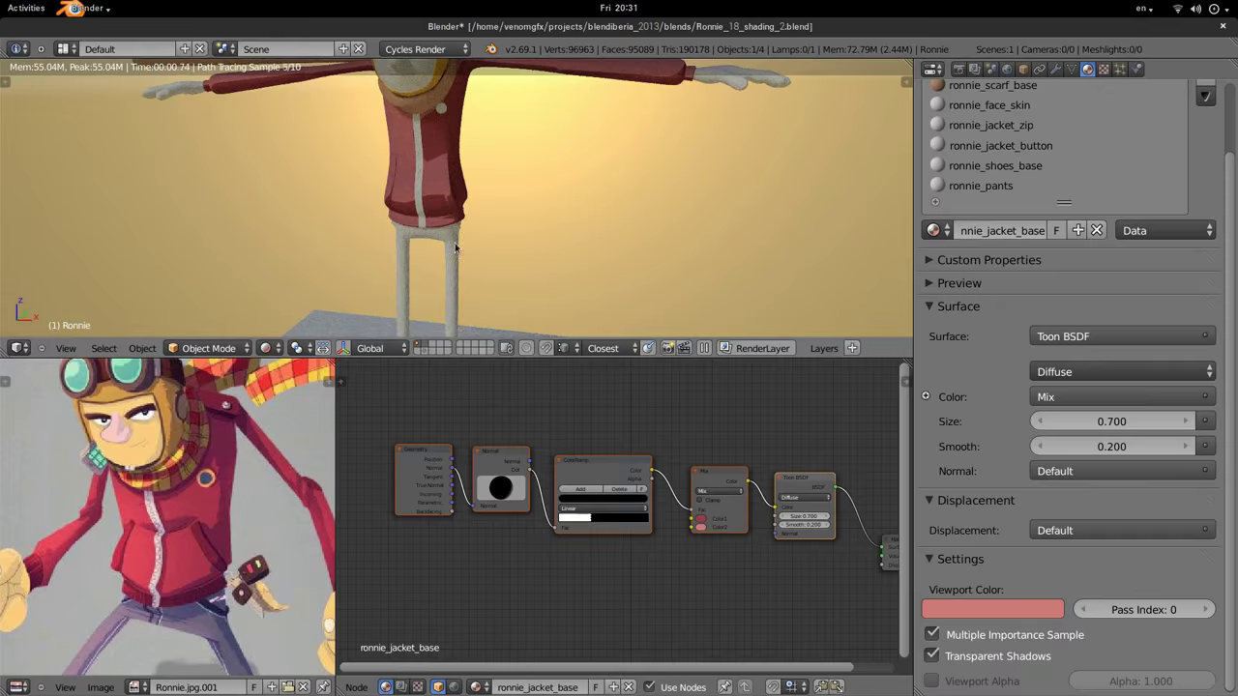
ctrl+scroll(459, 609, up, 2)
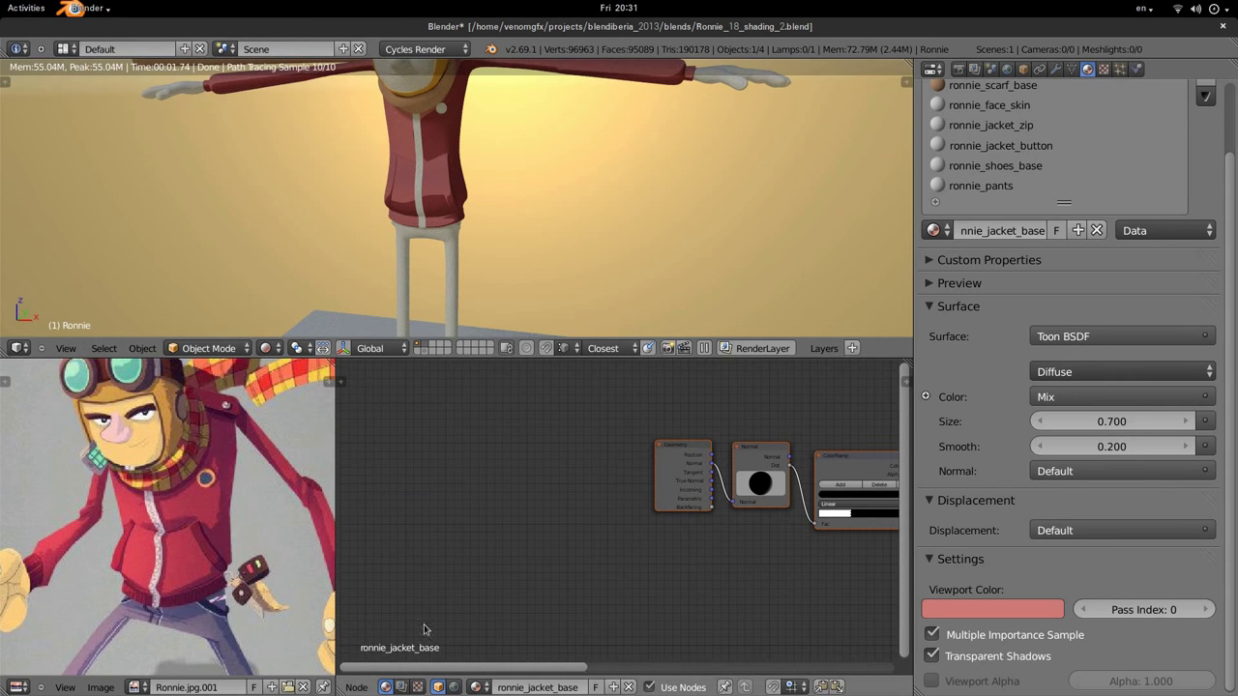
Group the selected toon nodes with Make Group and return to the material level.
scroll(416, 687, up, 2)
click(500, 688)
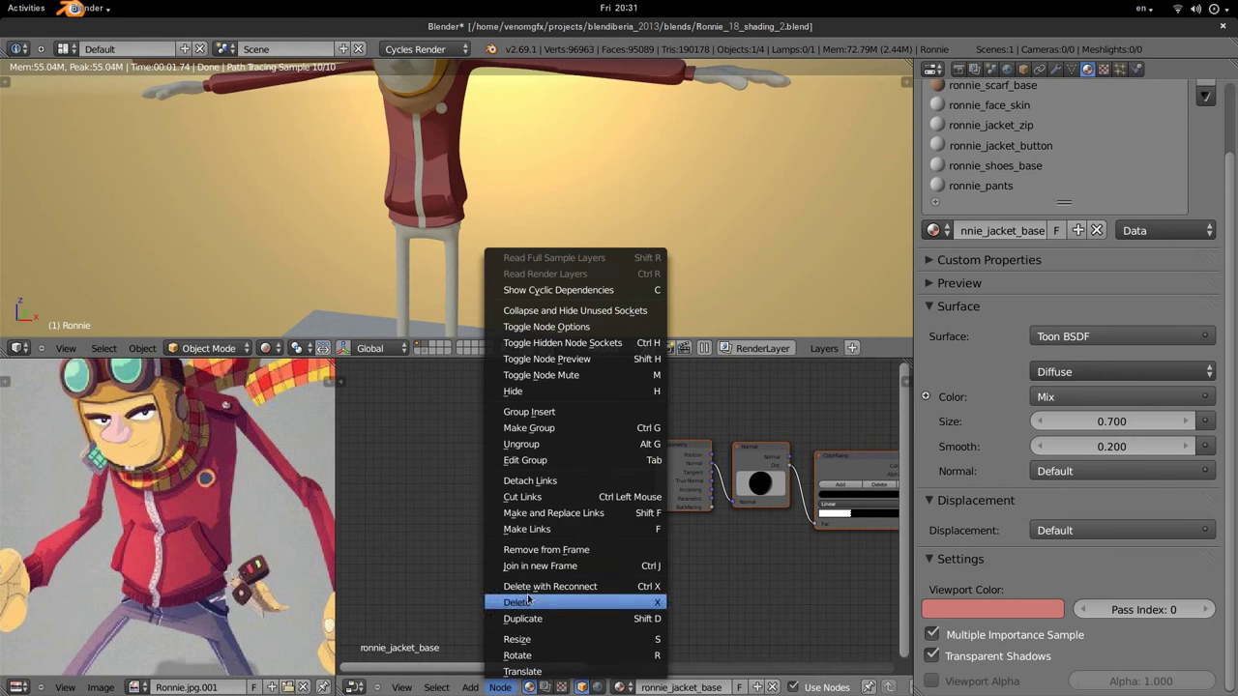
click(575, 430)
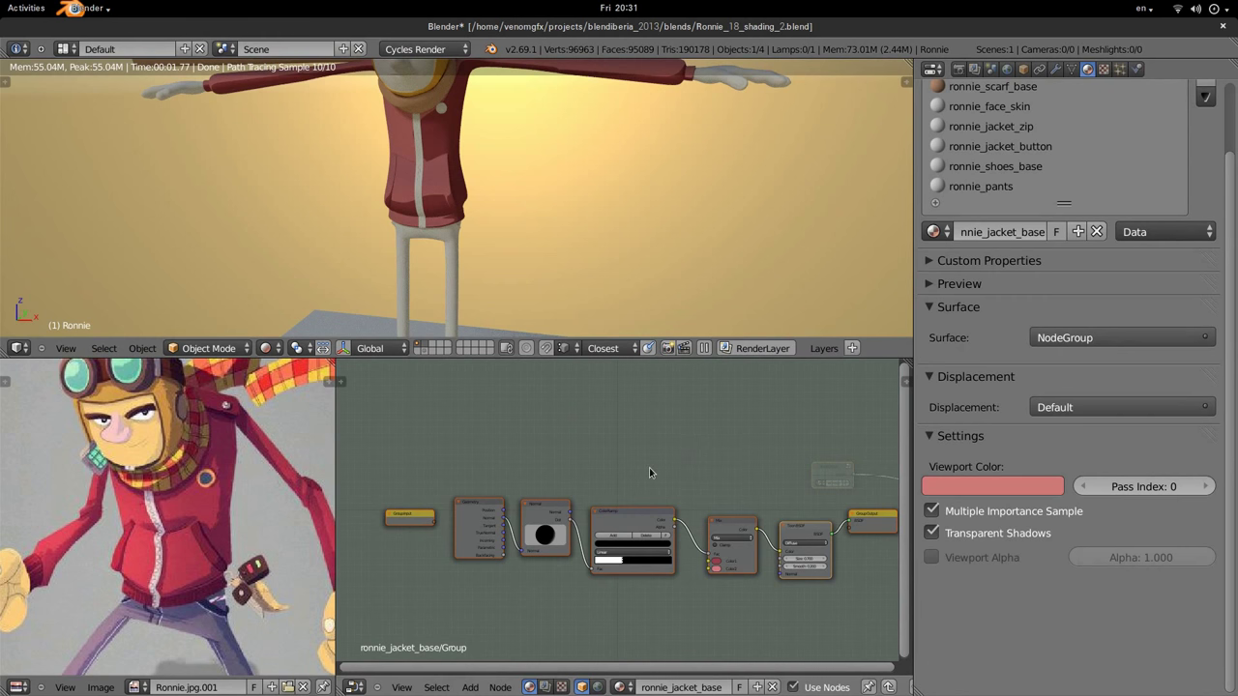
key(Tab)
key(KP_Decimal)
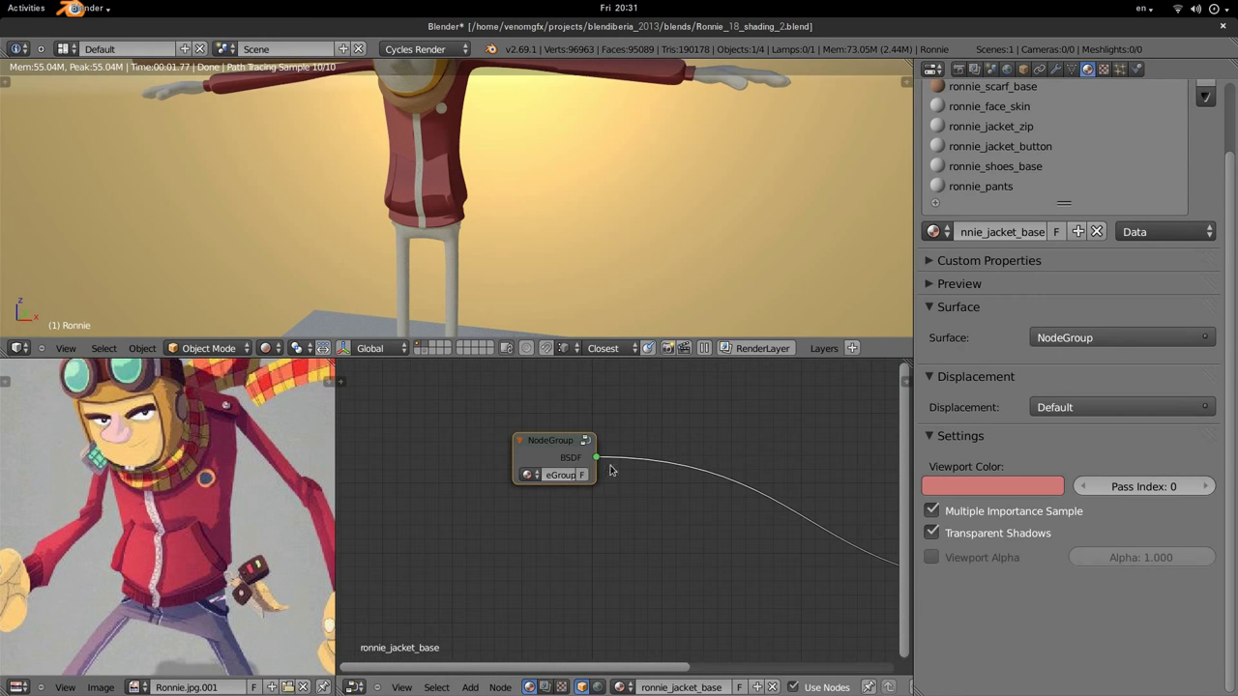
Widen the group node and rename it 'Toon!'.
drag(595, 467, 735, 489)
click(619, 475)
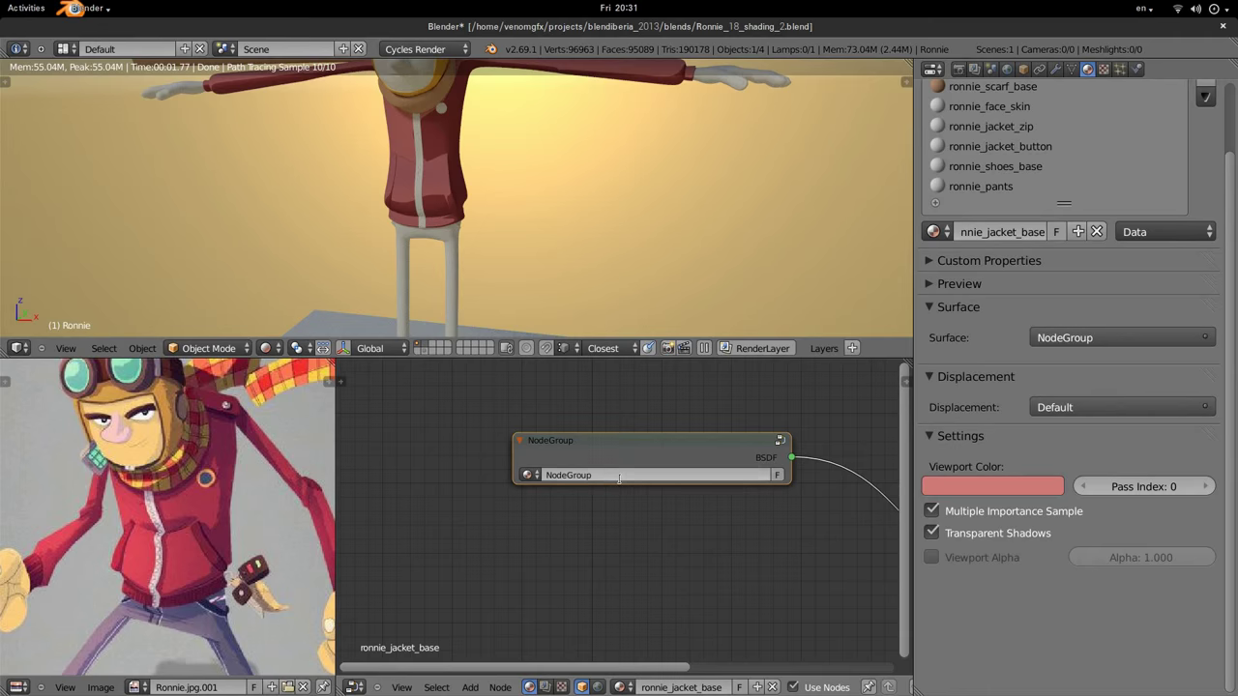
text(Toon)
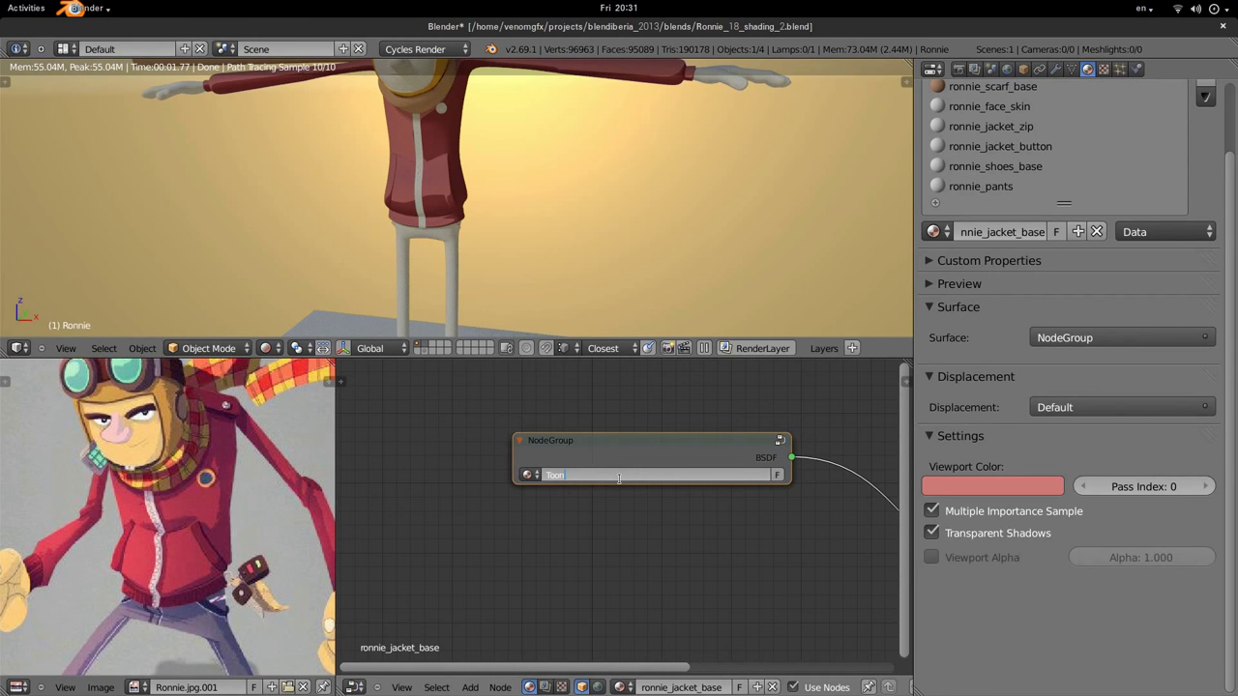
text(!)
key(Return)
scroll(718, 444, down, 1)
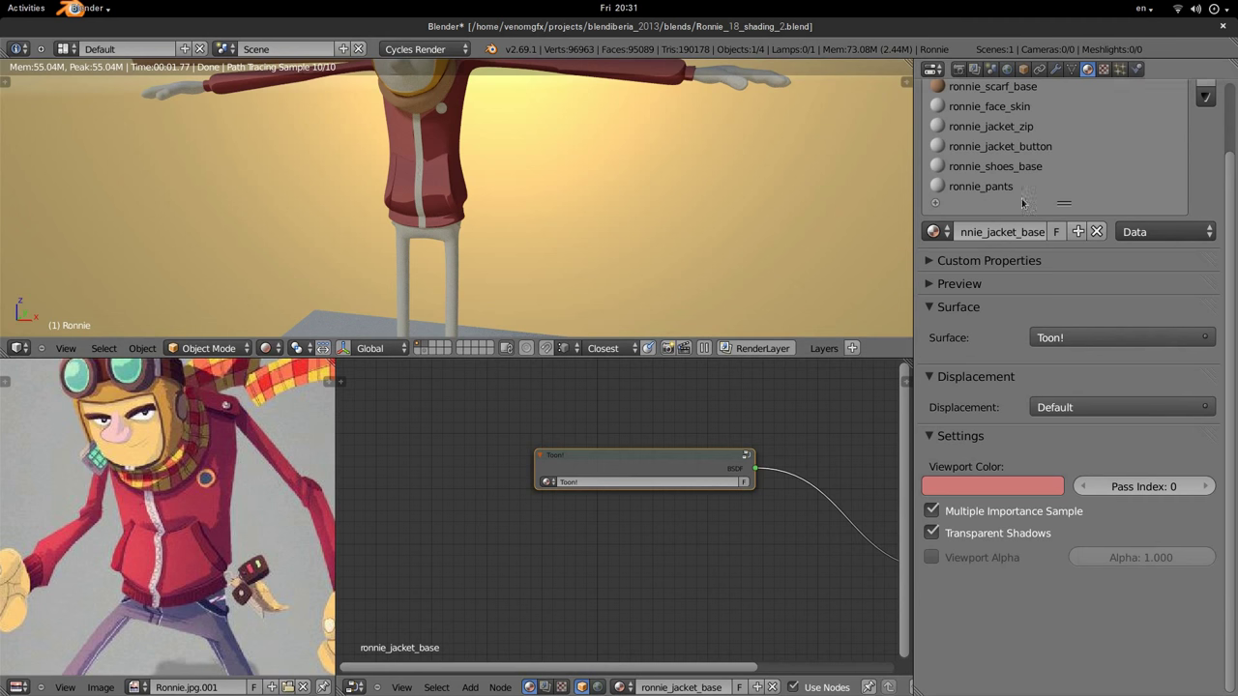
scroll(995, 239, up, 2)
scroll(994, 238, up, 1)
Select the ronnie_pants material and delete its Diffuse BSDF node.
click(1007, 263)
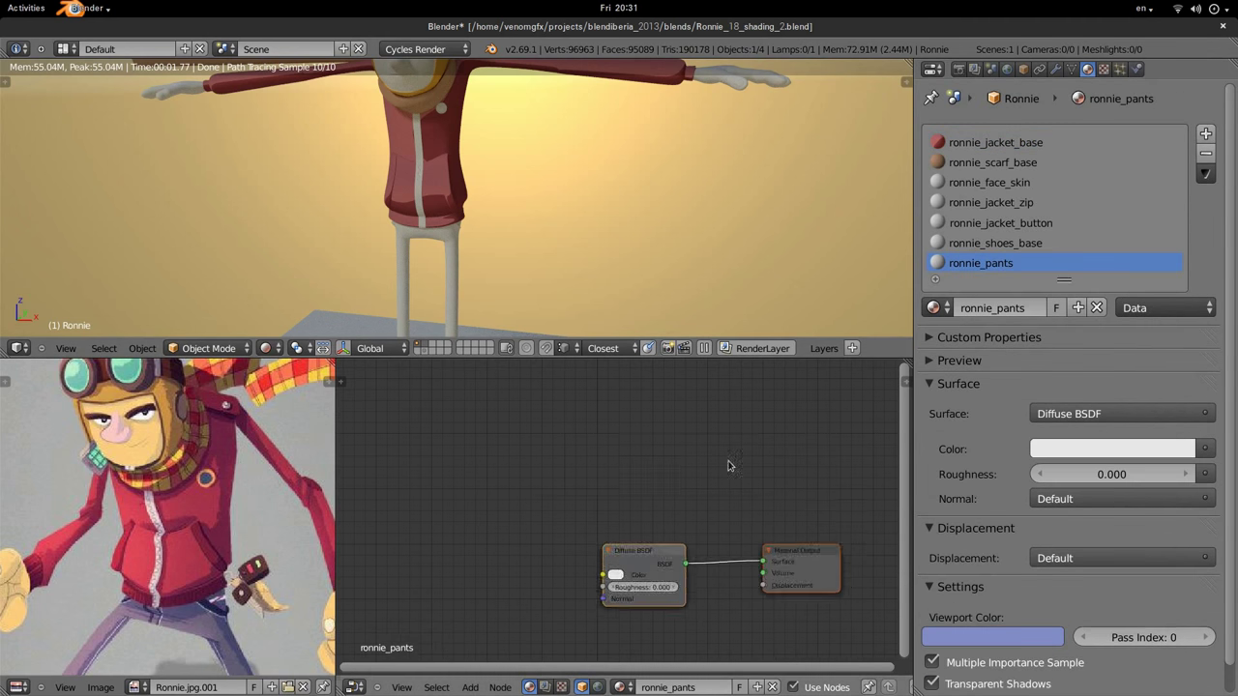
mouse_move(628, 522)
middle_down()
mouse_move(728, 456)
mouse_move(568, 498)
middle_up()
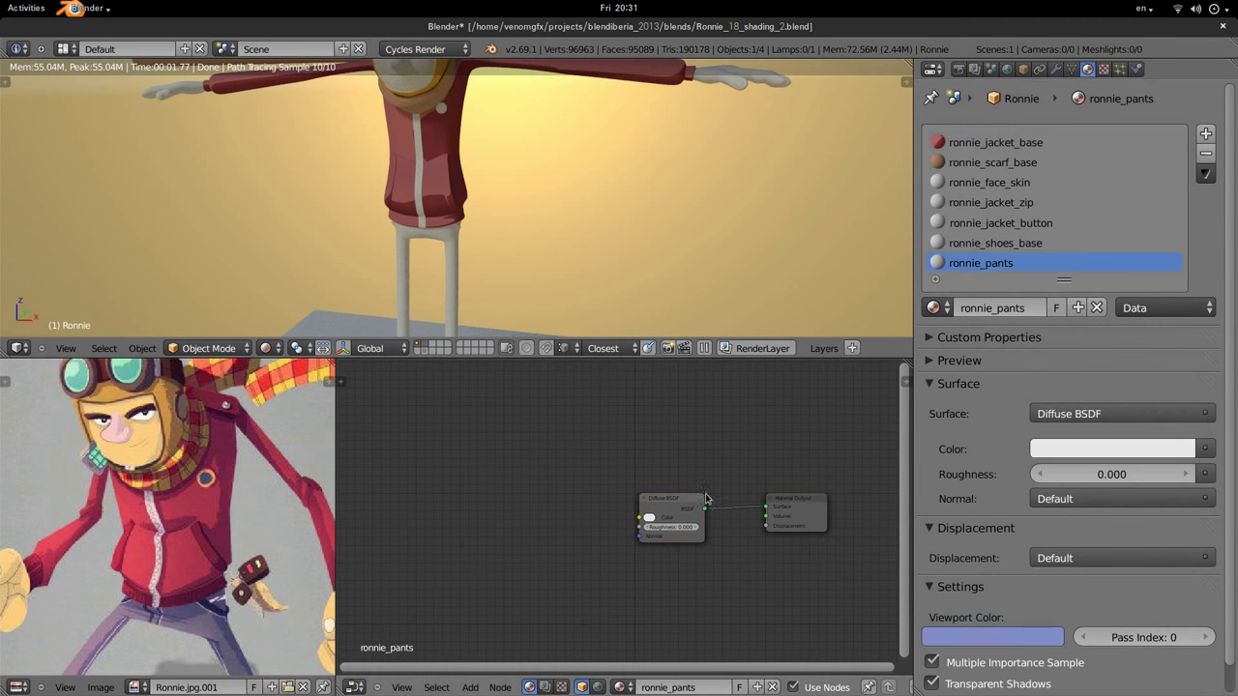
click(675, 503)
key(x)
Add the Toon! node group to the pants material, then widen and position it.
key(shift+a)
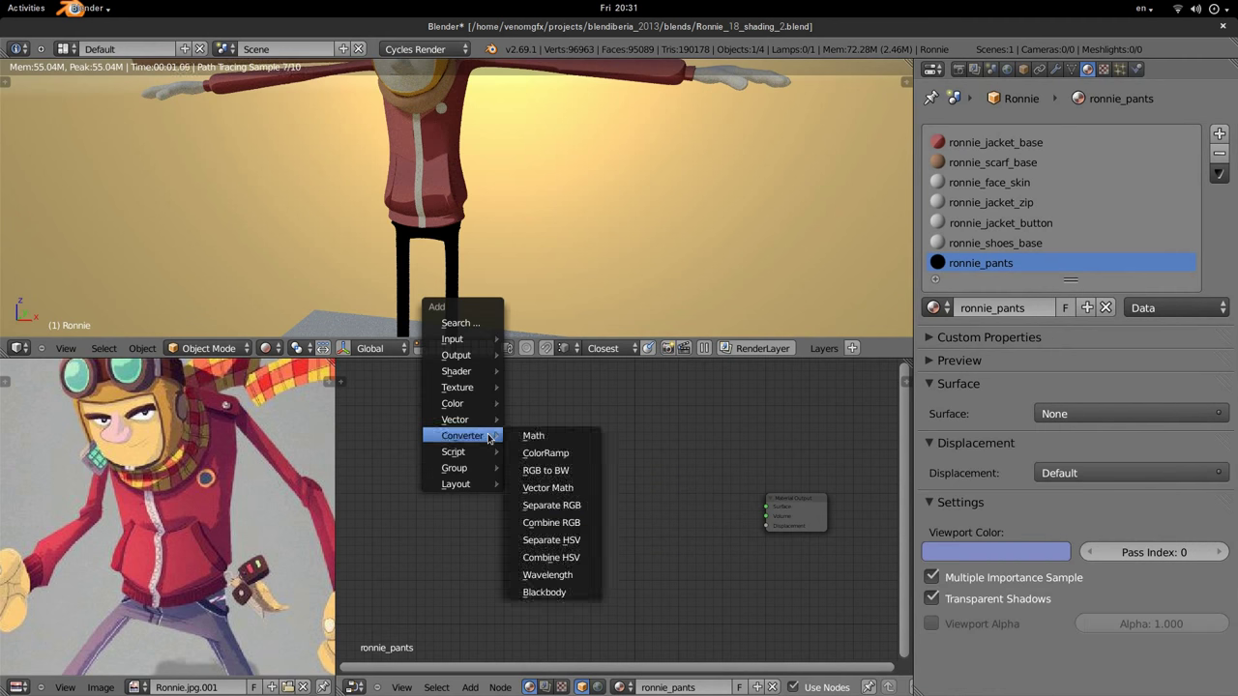
mouse_move(454, 468)
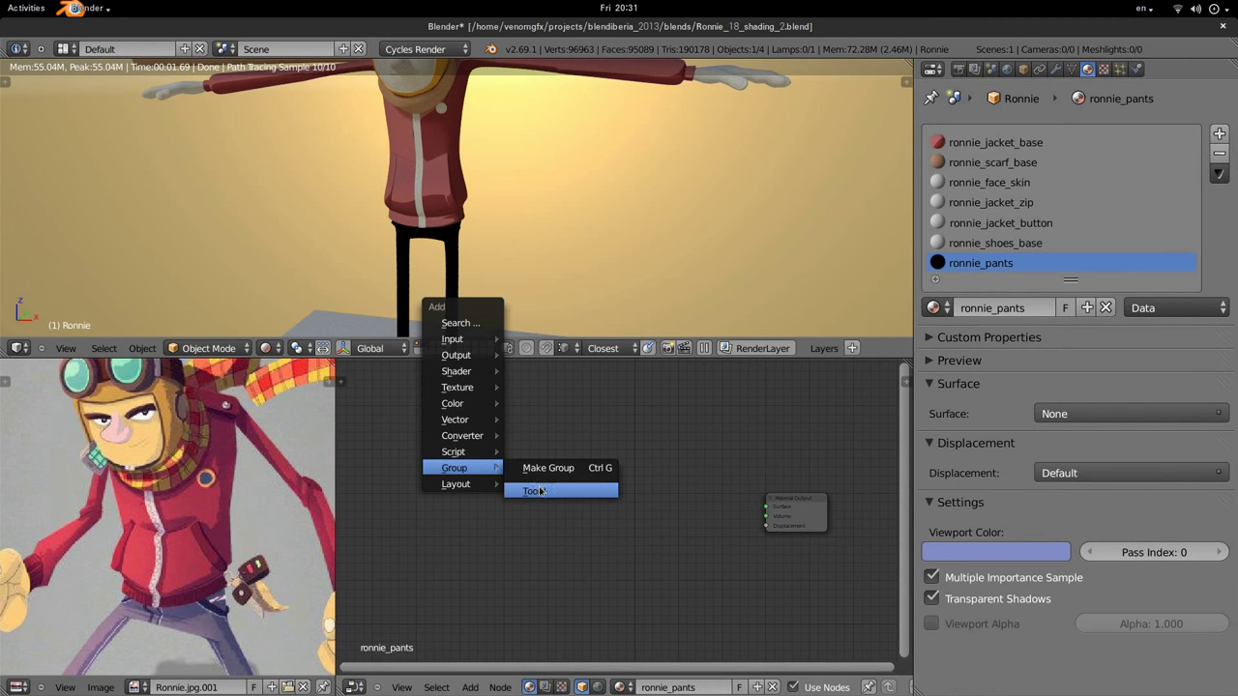
click(541, 491)
click(533, 471)
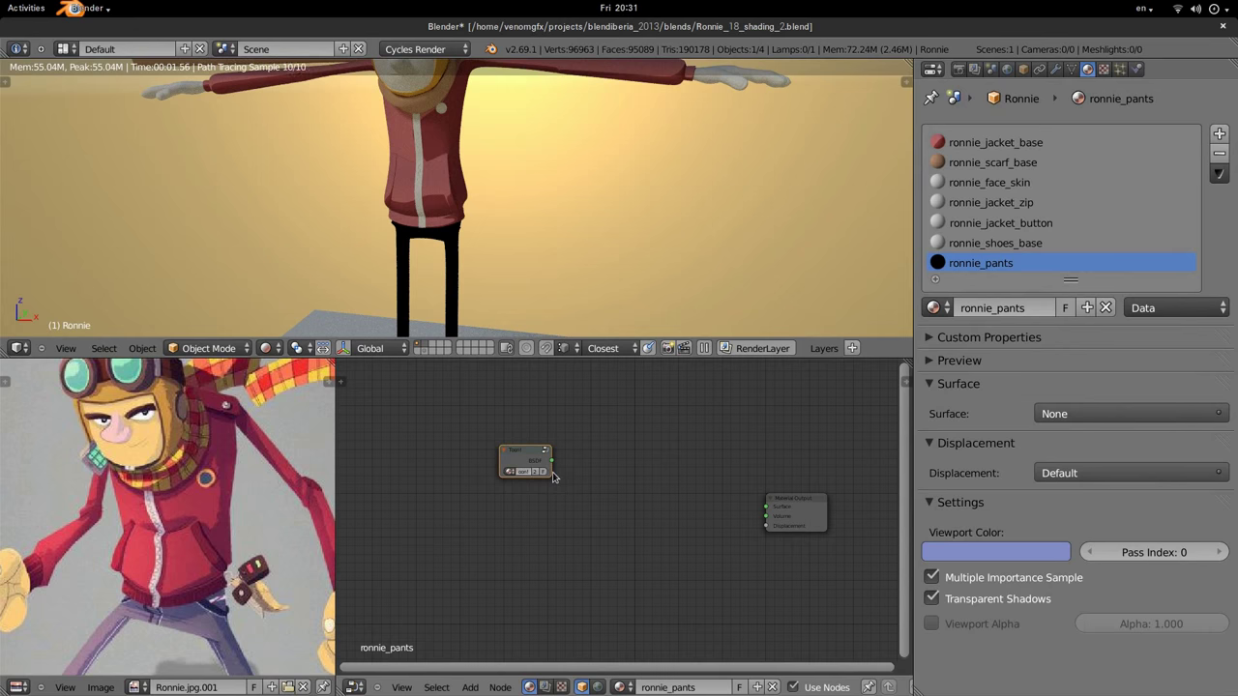
mouse_move(553, 473)
mouse_down()
mouse_move(675, 459)
mouse_move(766, 507)
mouse_up()
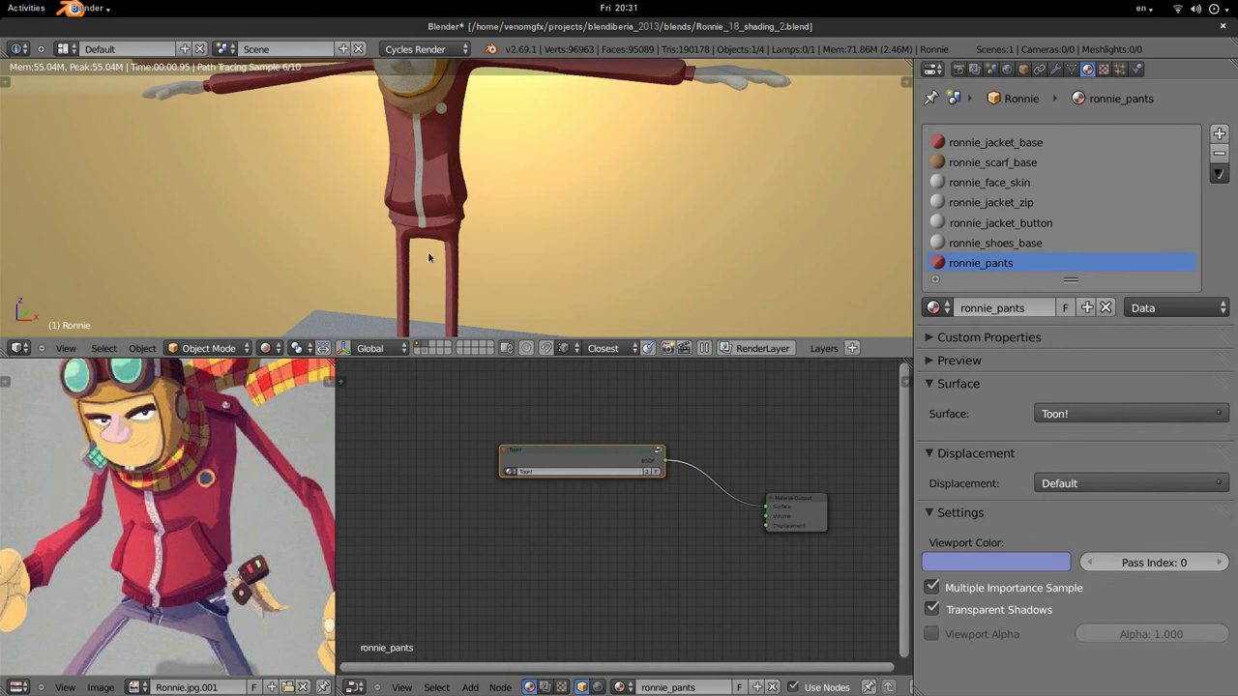
scroll(632, 435, up, 2)
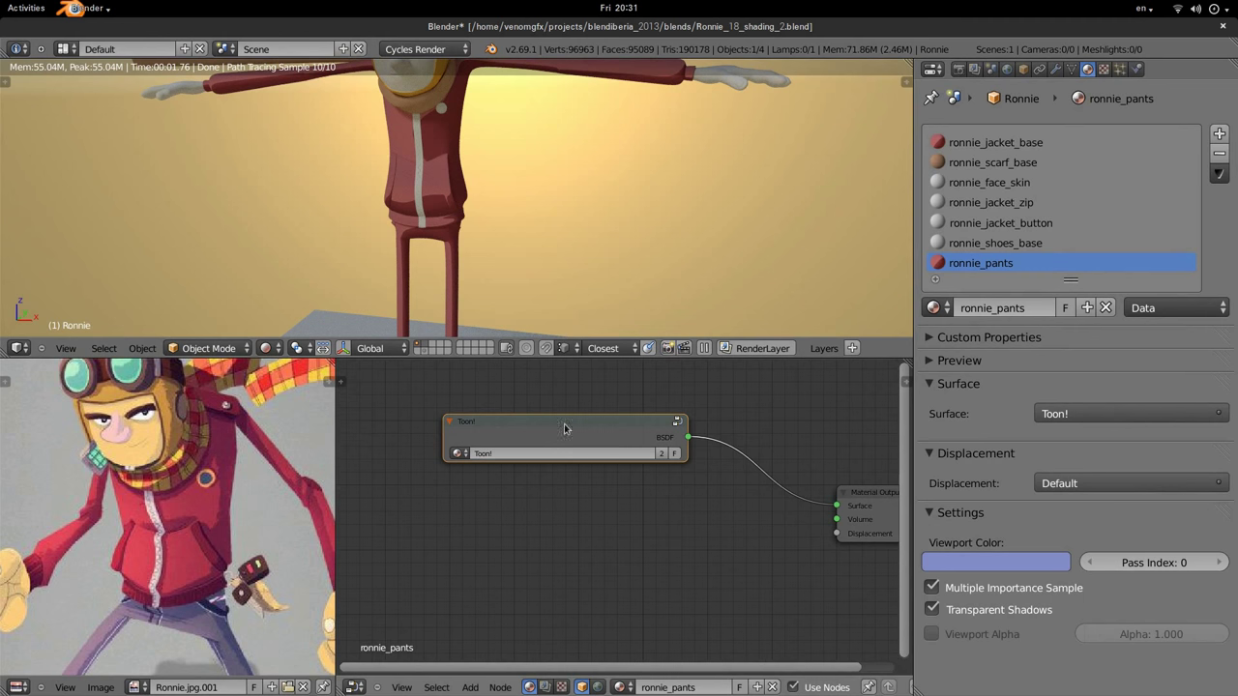
drag(565, 429, 574, 446)
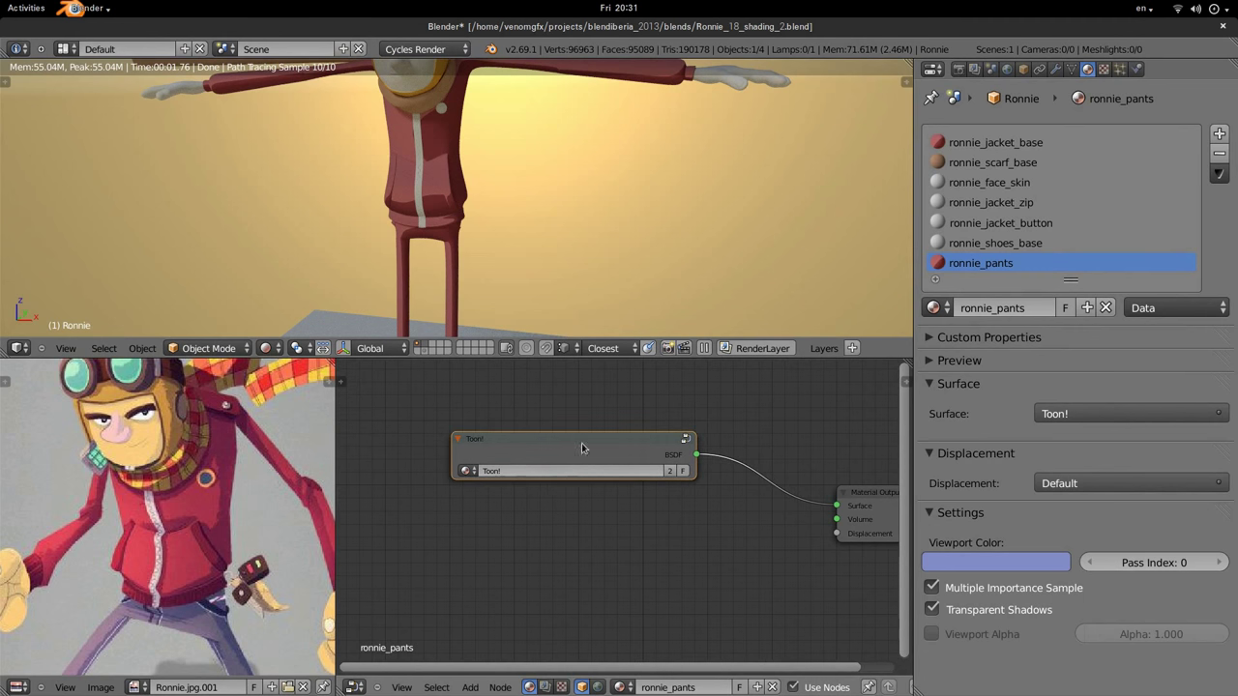
Inside the Toon! group, relink the ColorRamp Color output to the Mix Fac.
click(687, 440)
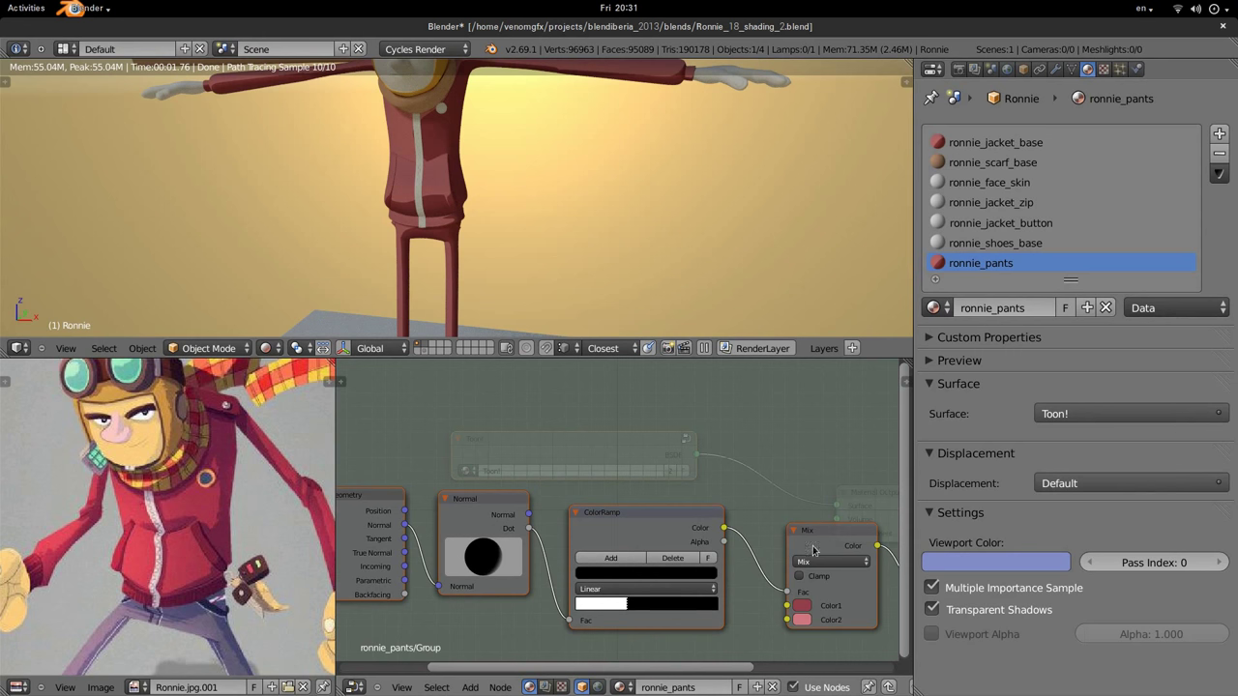
drag(793, 594, 755, 571)
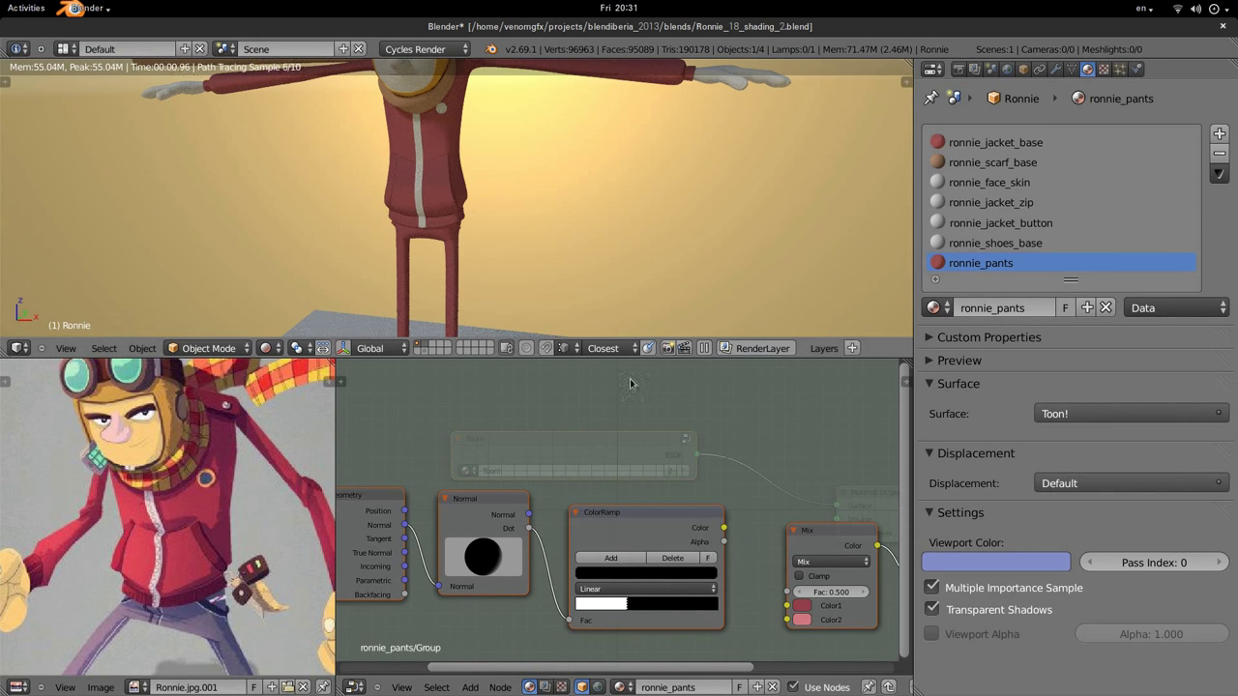
drag(723, 527, 787, 592)
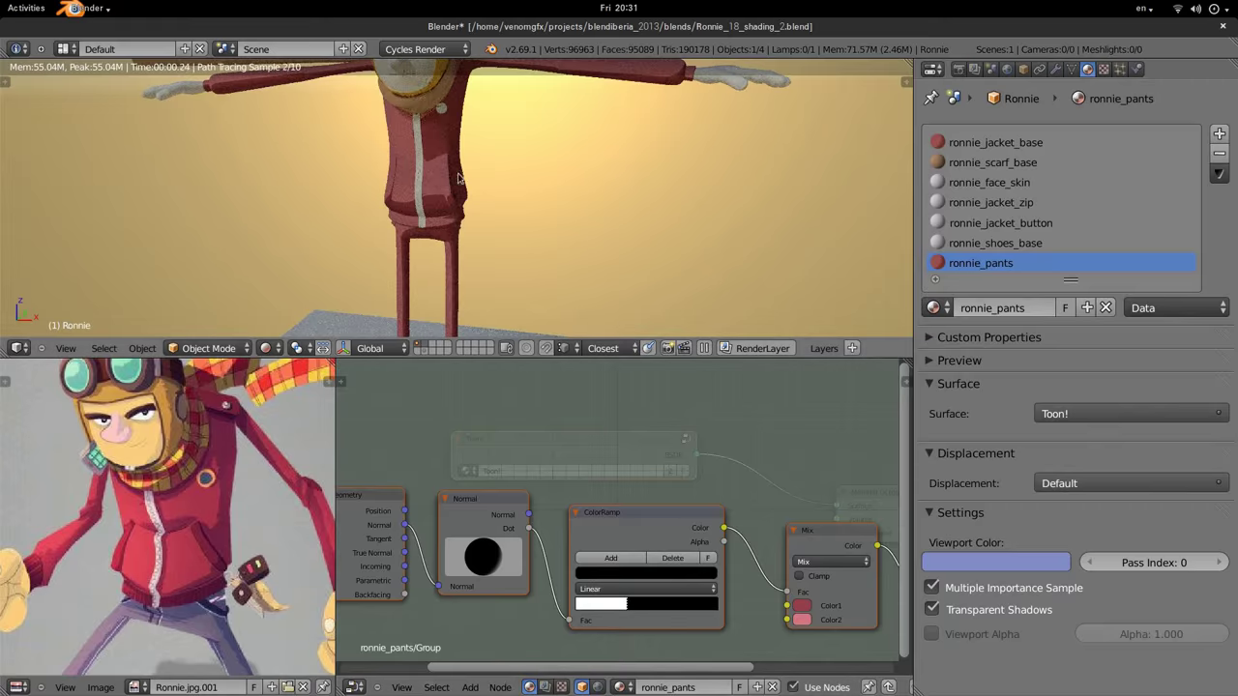
Return to the pants material and narrow the Toon! group node.
key(Tab)
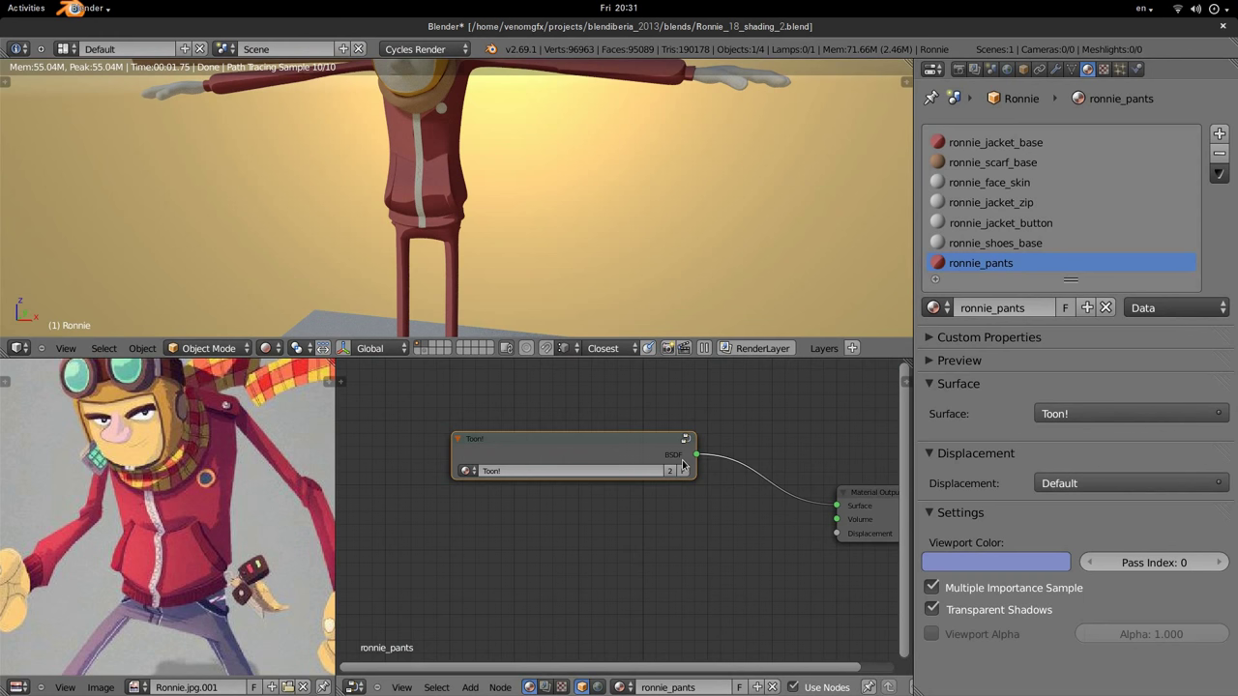
scroll(666, 455, down, 1)
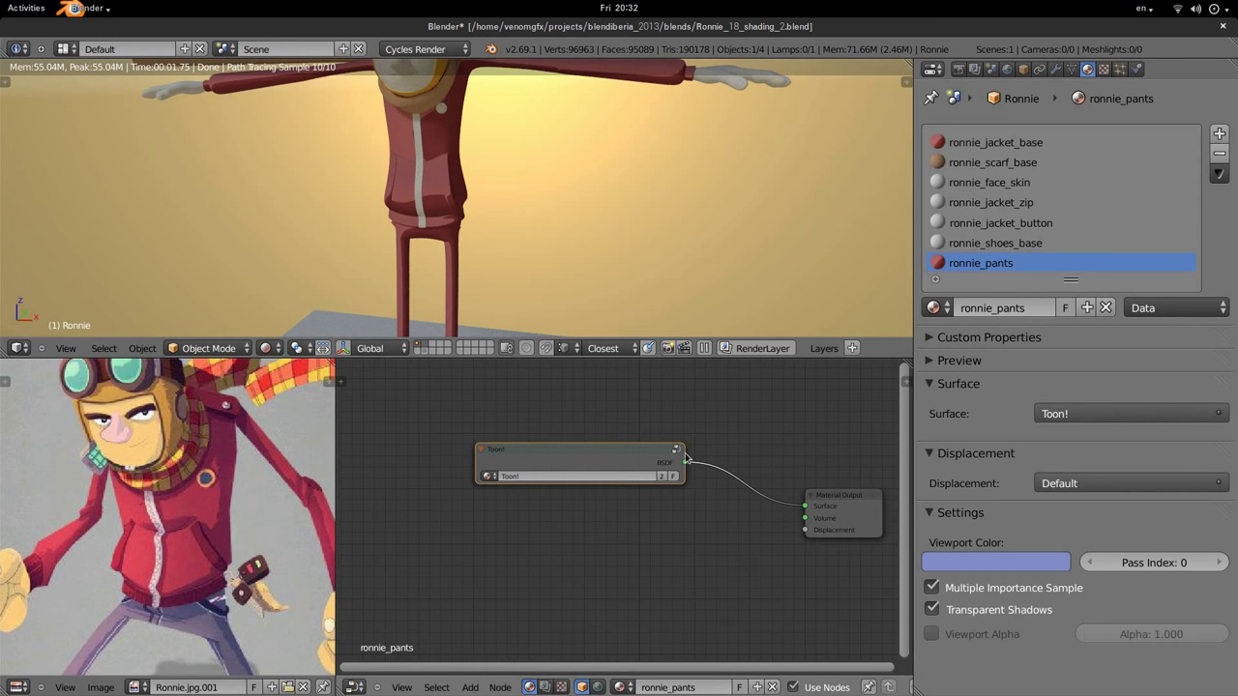
drag(683, 452, 568, 460)
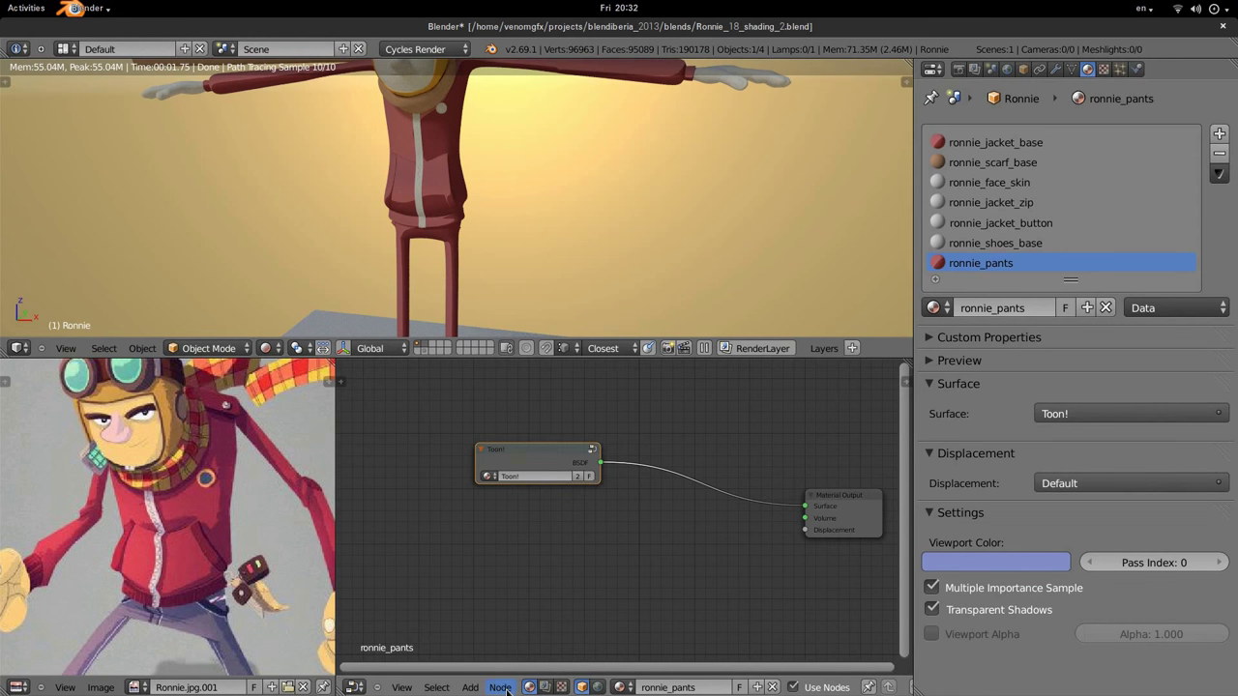
Ungroup the pants' Toon! node group into separate nodes and reposition them.
click(501, 688)
click(555, 461)
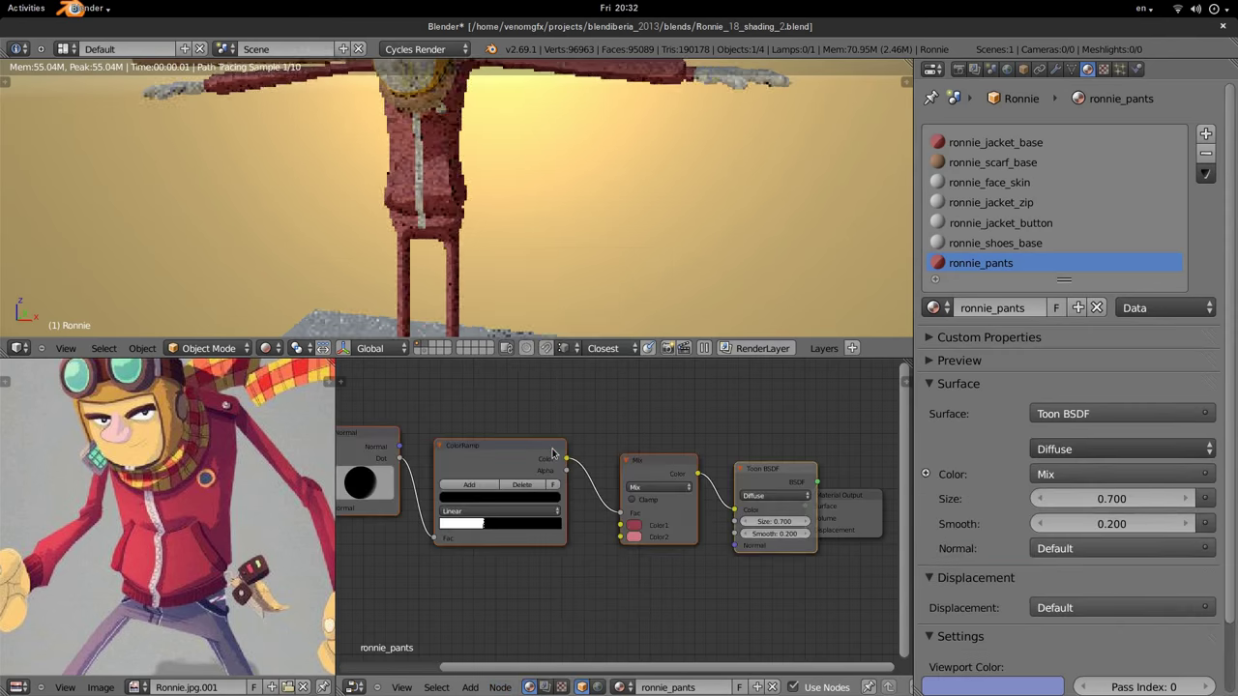
key(g)
click(667, 484)
Set the Mix node's Color2 to pale lavender and Color1 to dark blue.
scroll(668, 484, up, 2)
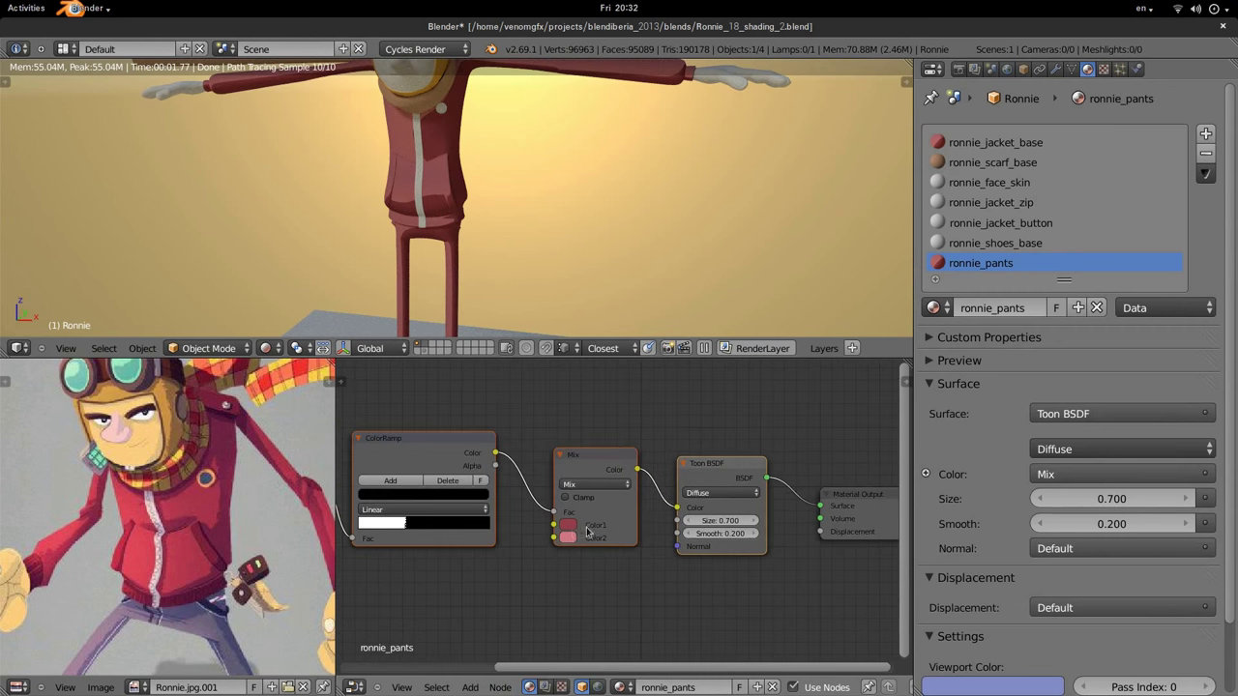
scroll(675, 486, up, 2)
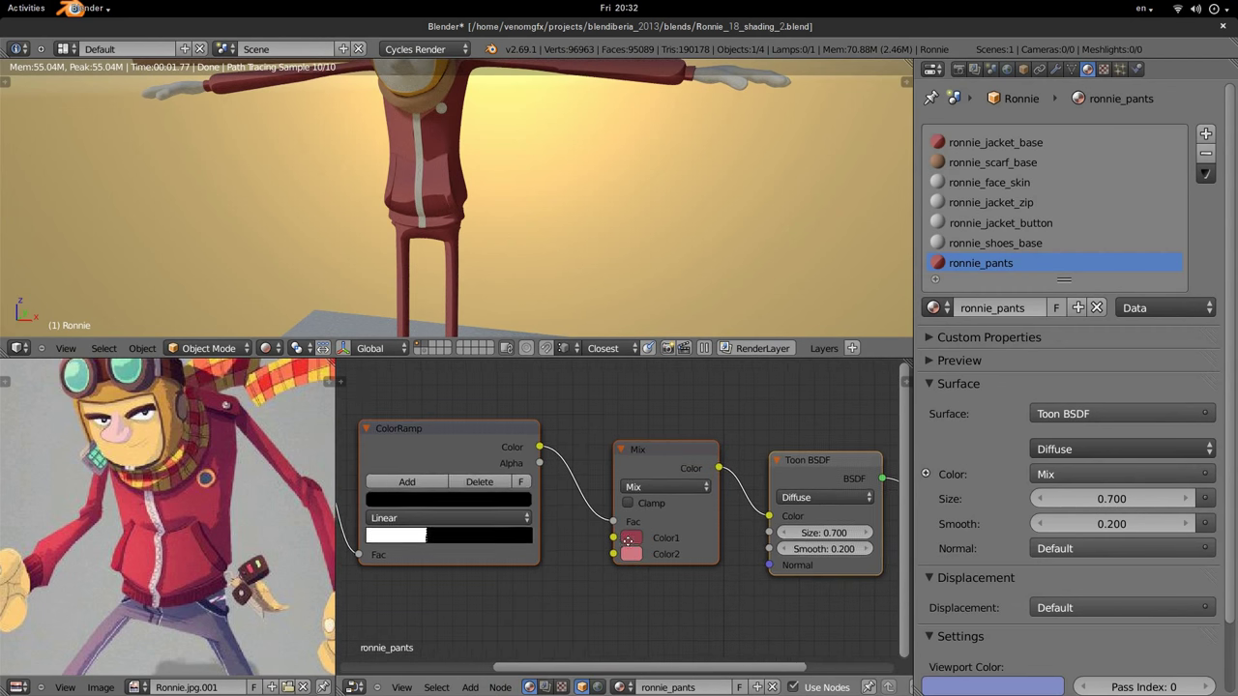
click(634, 557)
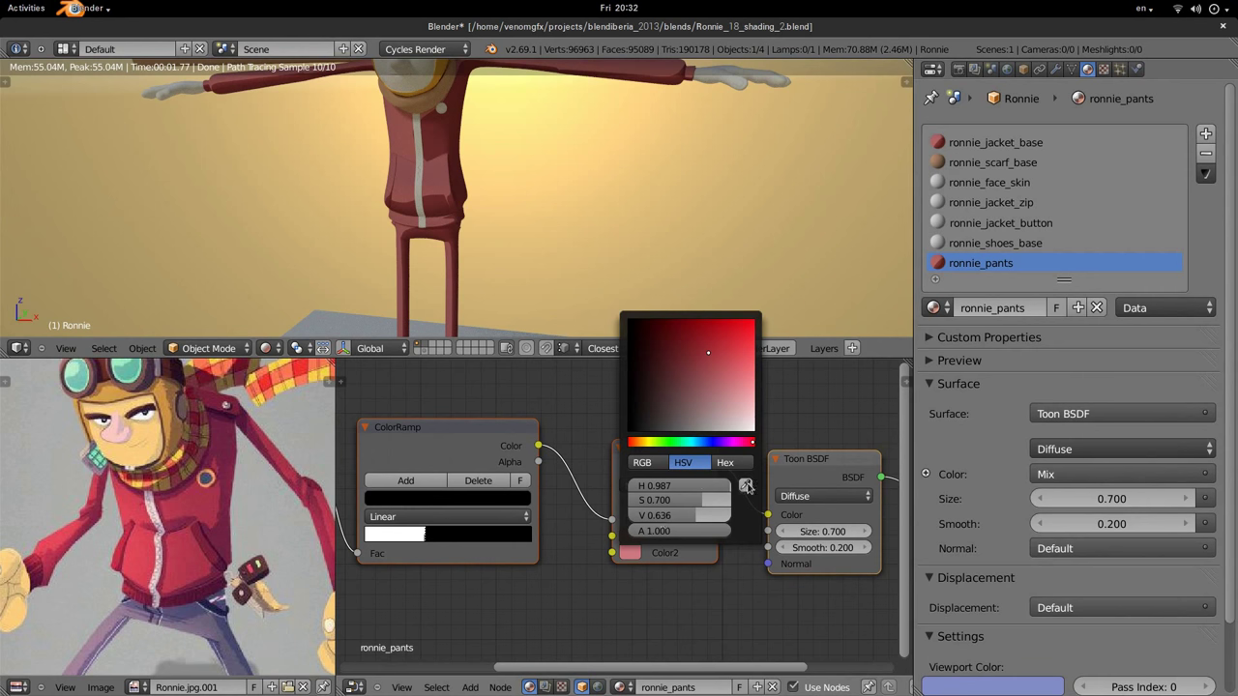
click(746, 486)
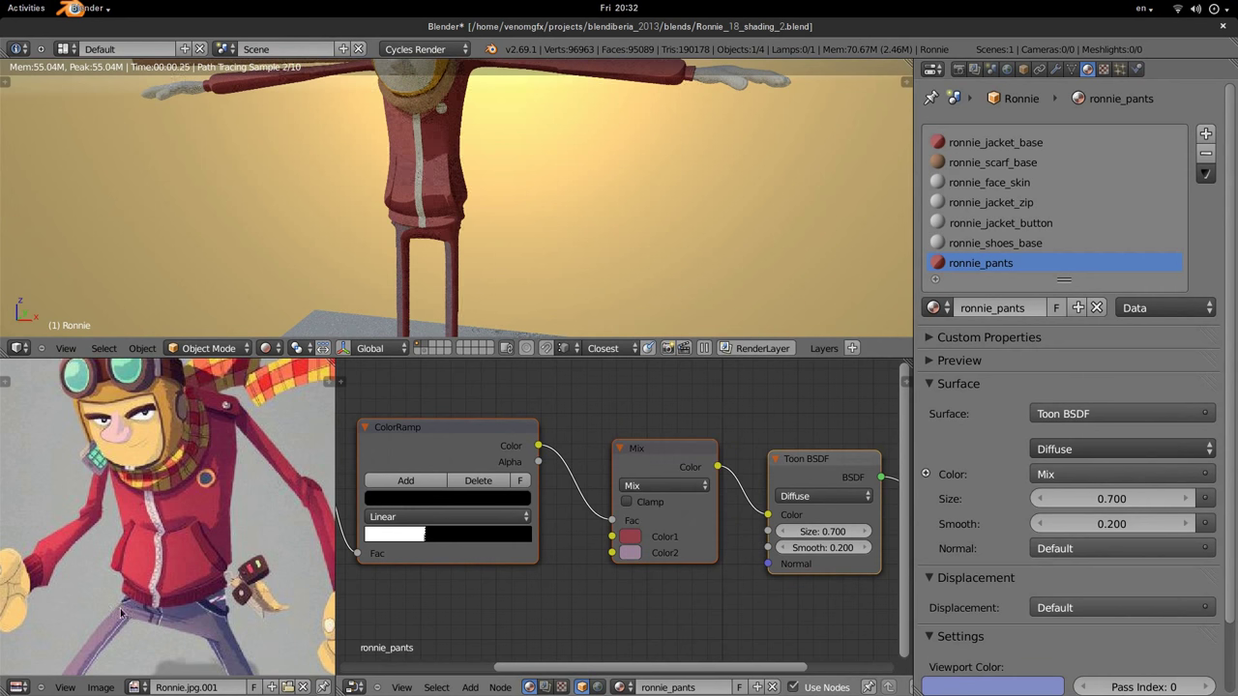
click(634, 539)
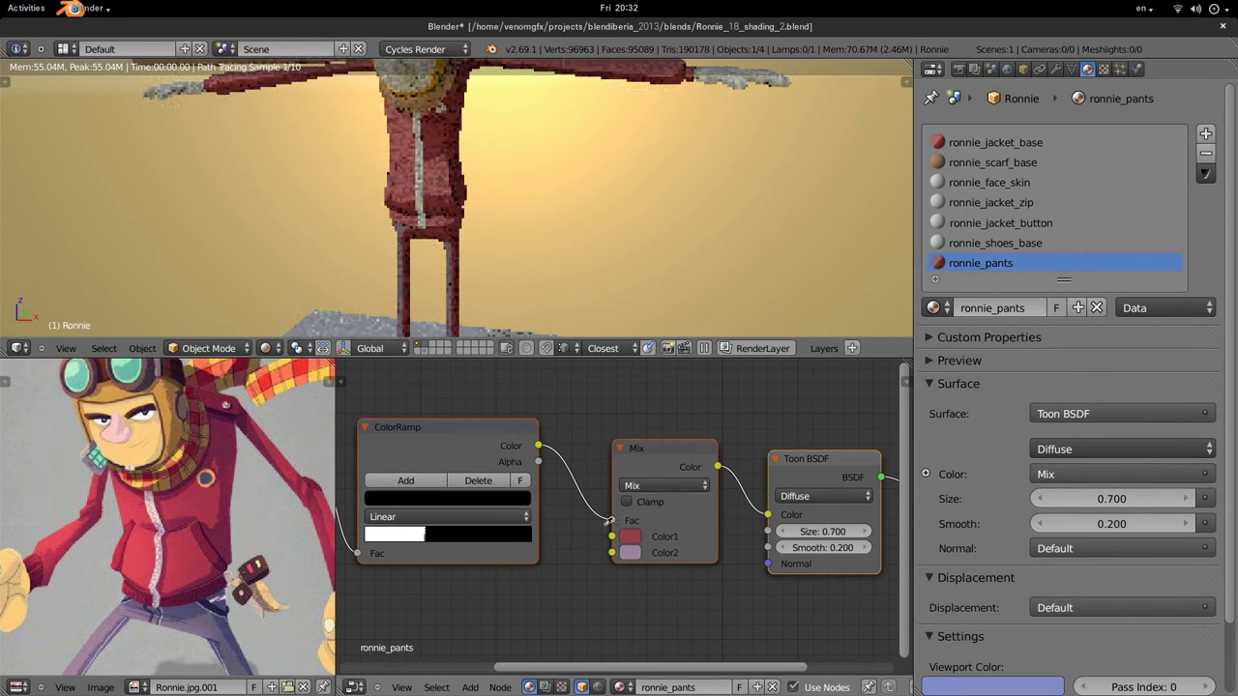
scroll(410, 203, down, 4)
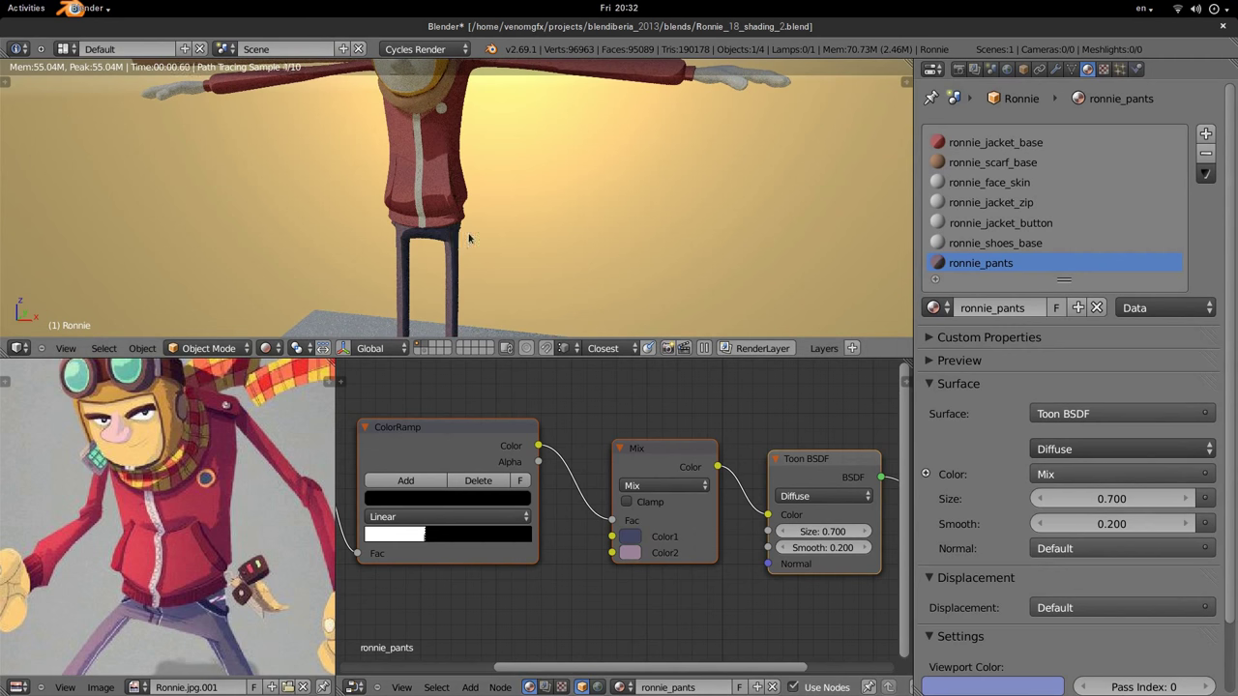
Bring the Normal node into view and save the blend file.
scroll(410, 203, up, 3)
scroll(440, 196, up, 2)
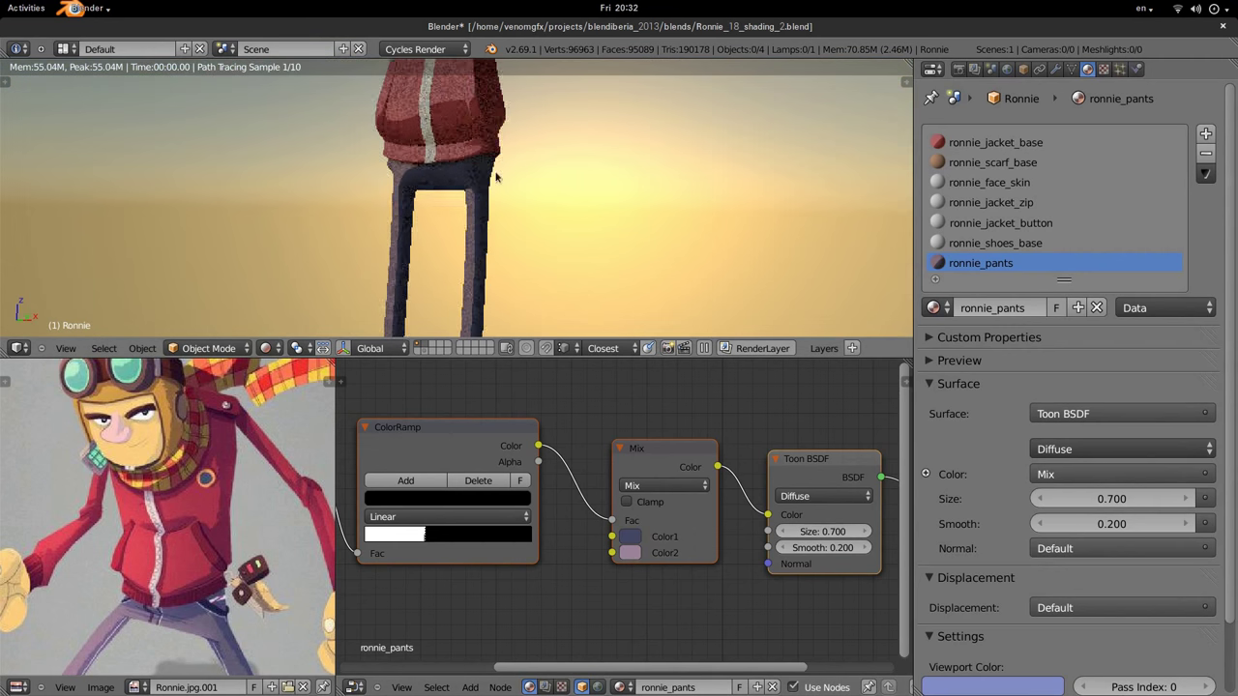
scroll(469, 189, up, 1)
middle_drag(524, 498, 738, 505)
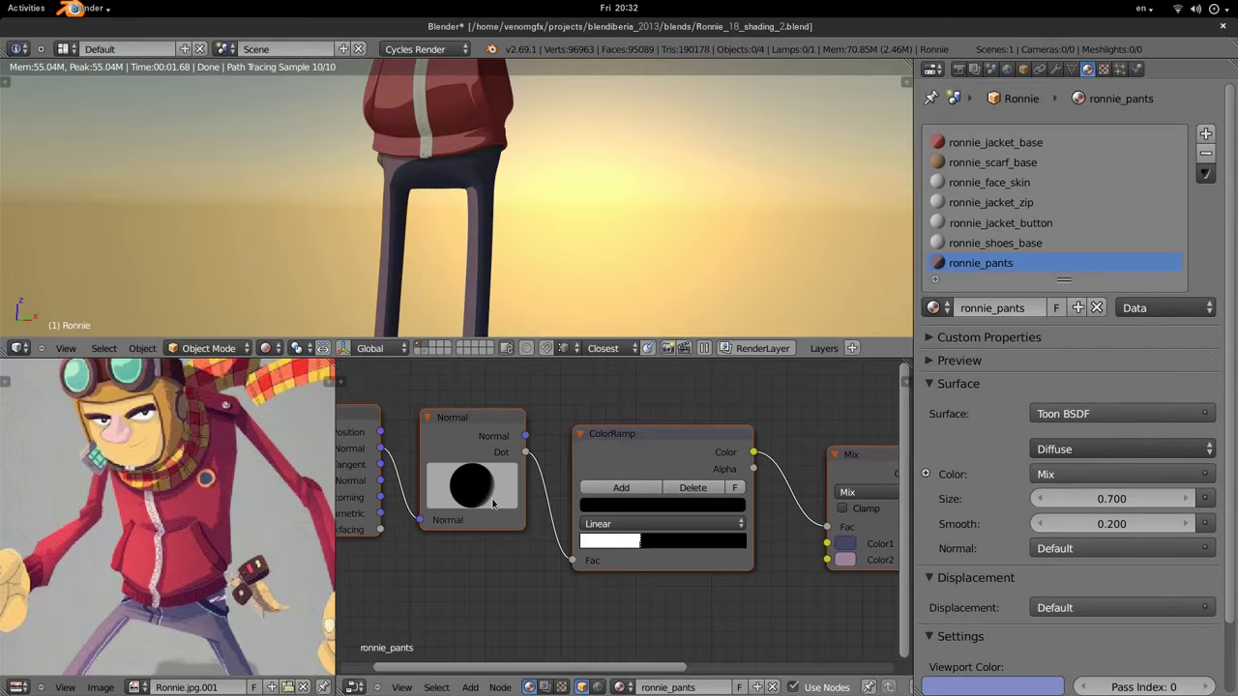
key(ctrl+s)
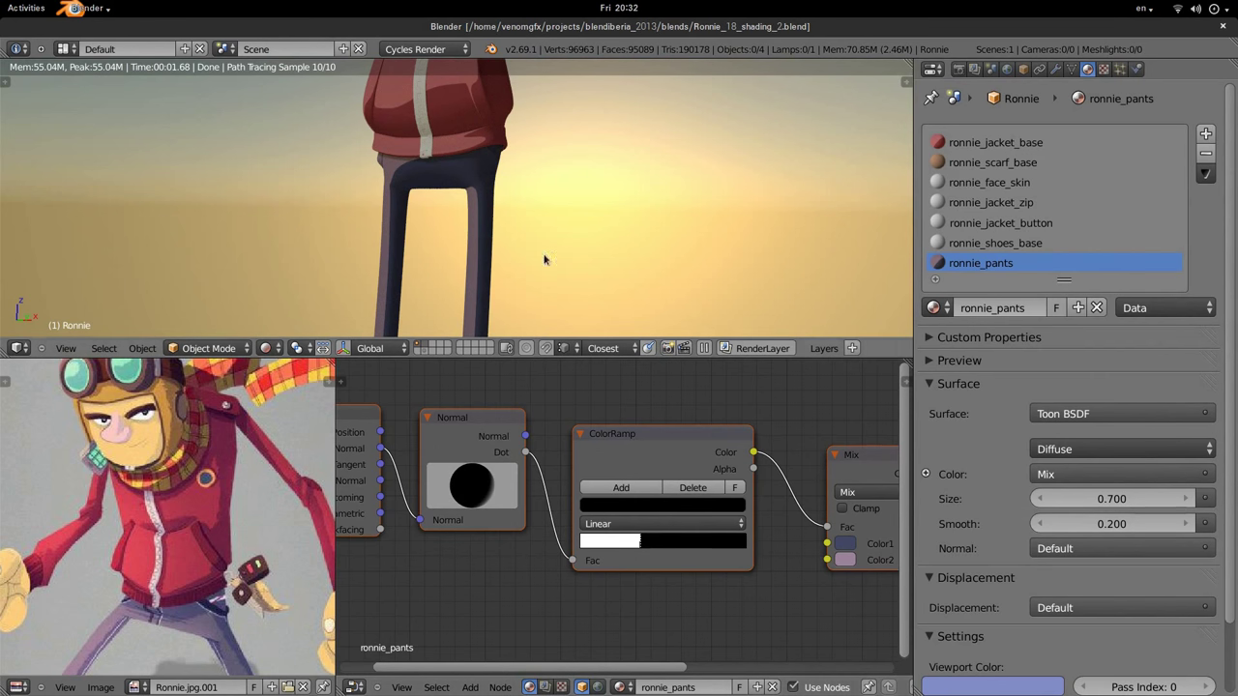
Re-aim the Normal node's sphere to shift the toon shading, then check the dark blue pants in the viewport.
mouse_move(485, 494)
mouse_down()
mouse_move(465, 471)
mouse_move(502, 459)
mouse_up()
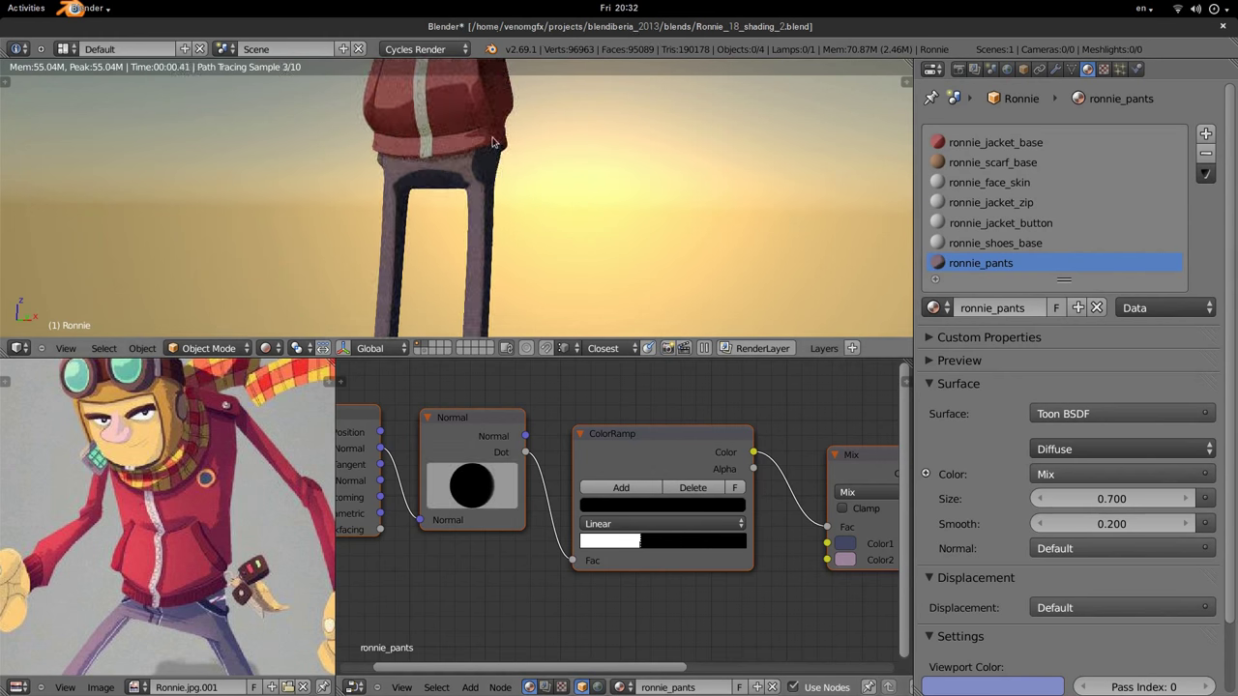
mouse_move(425, 194)
middle_down()
mouse_move(429, 240)
mouse_move(547, 210)
mouse_move(512, 75)
mouse_move(511, 250)
middle_up()
scroll(503, 230, down, 3)
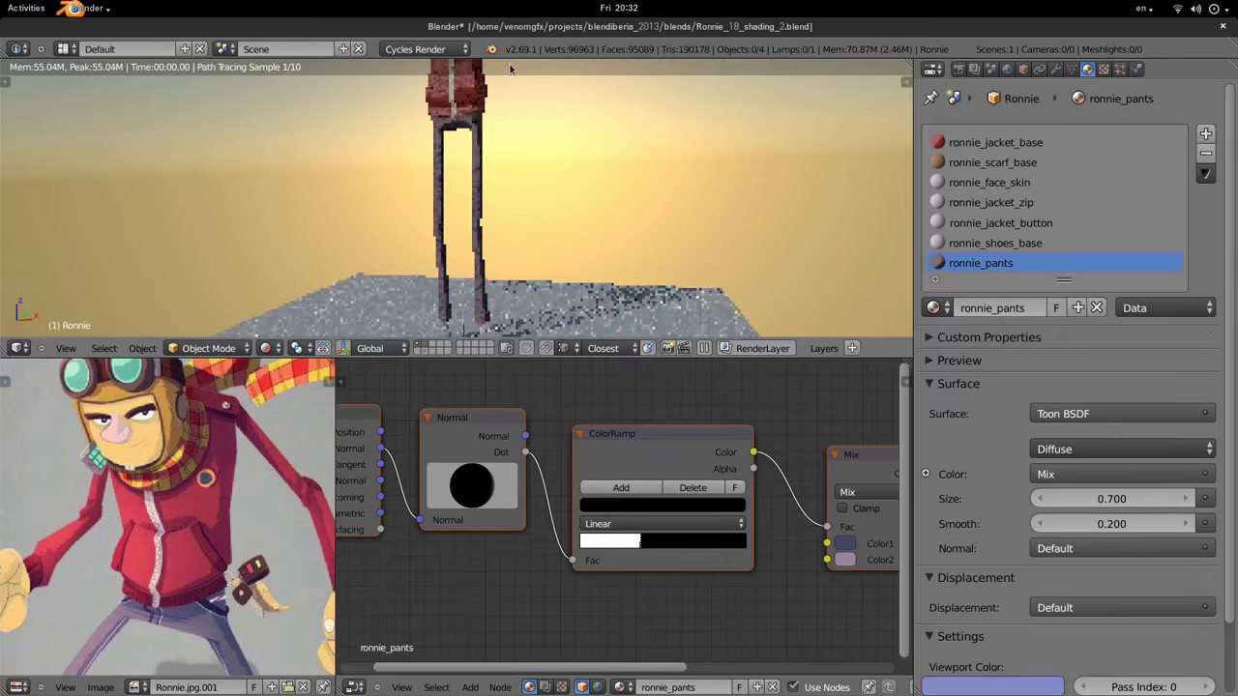